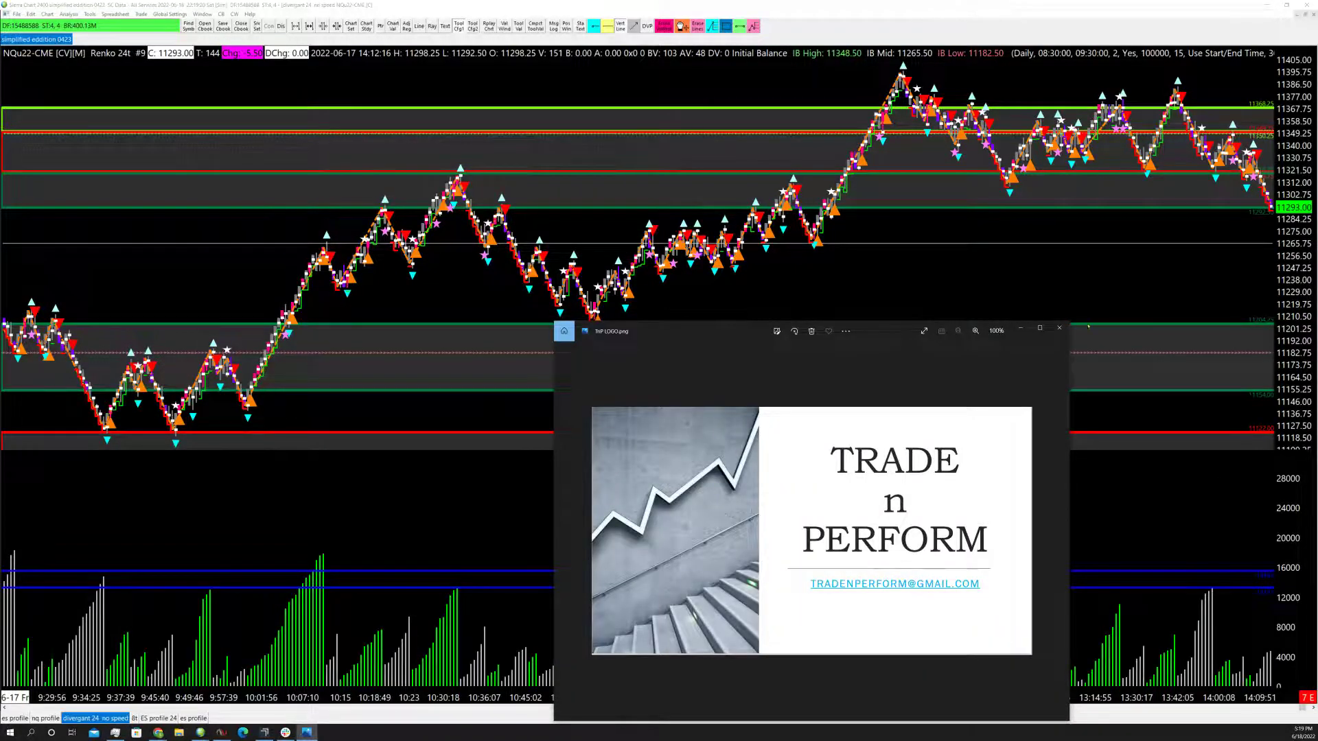
Step: Maximize the logo image window, restore it to its smaller size, and move it off the chart
click(1041, 329)
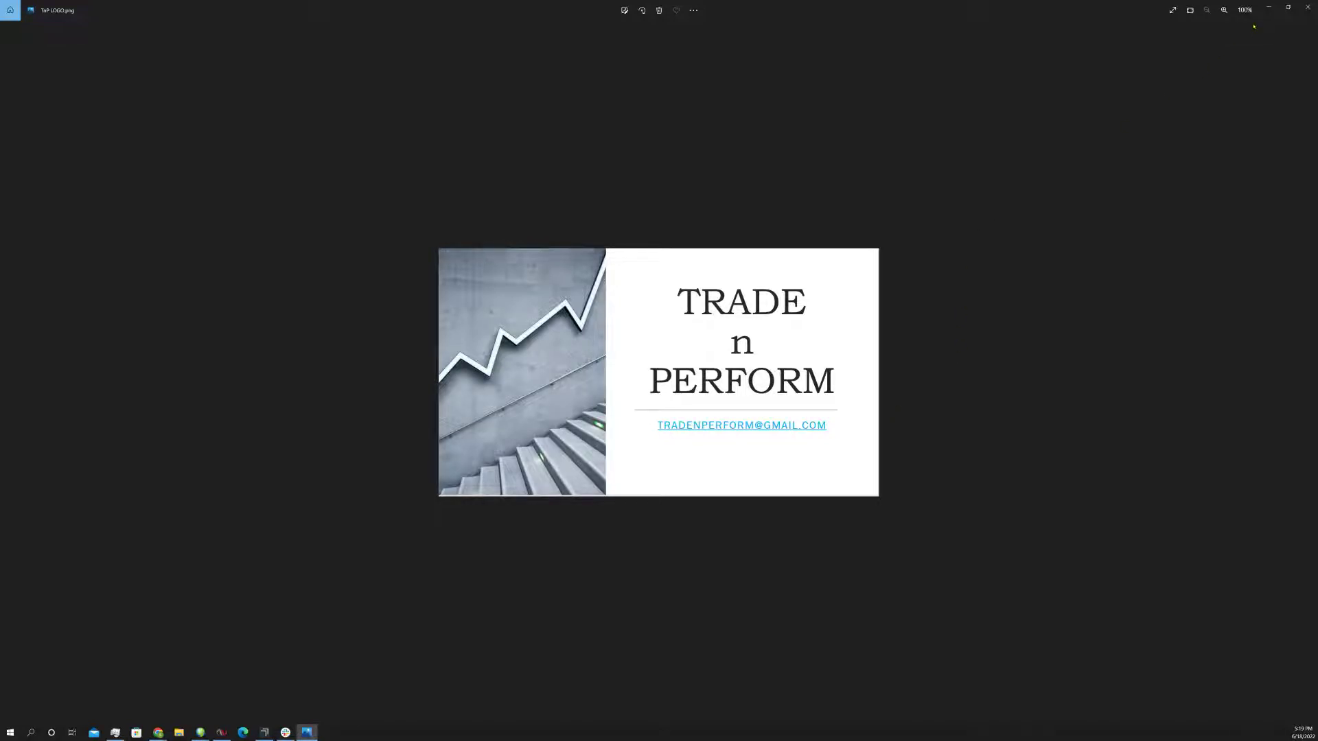
click(1286, 8)
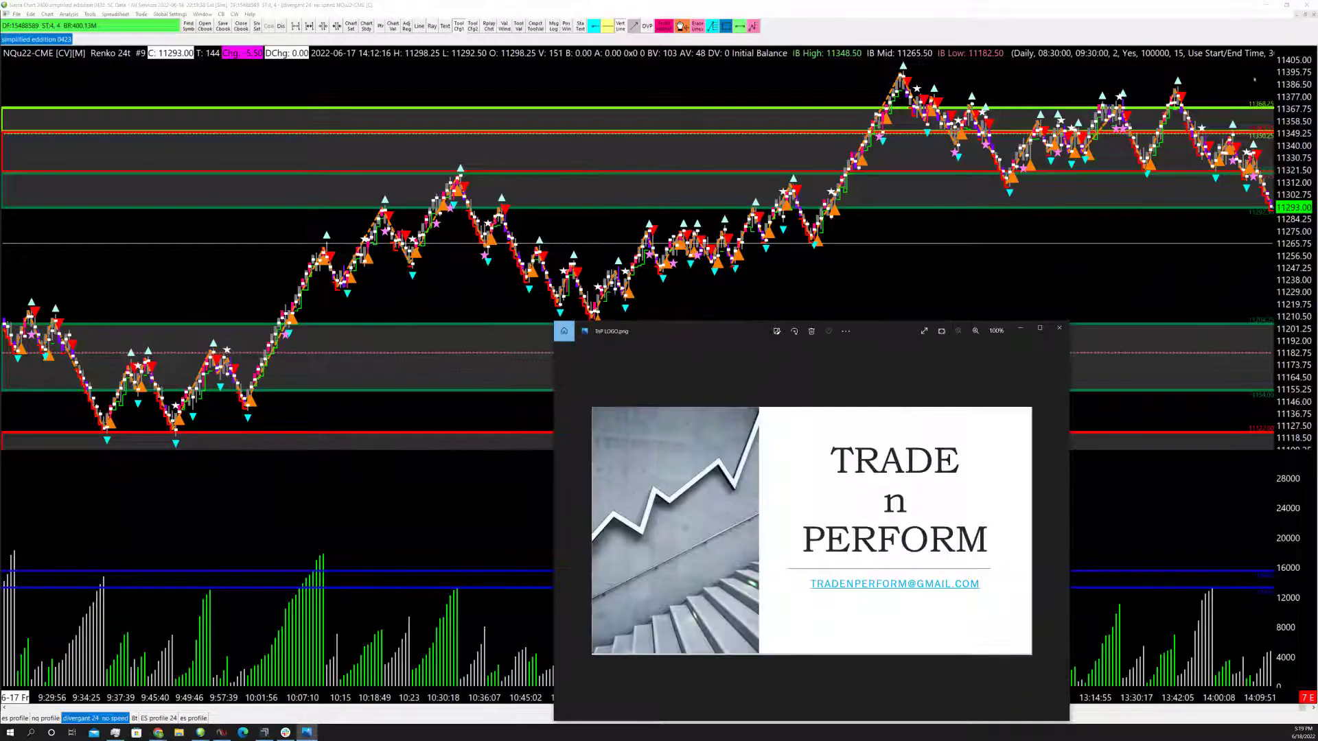
drag(886, 335, 1317, 302)
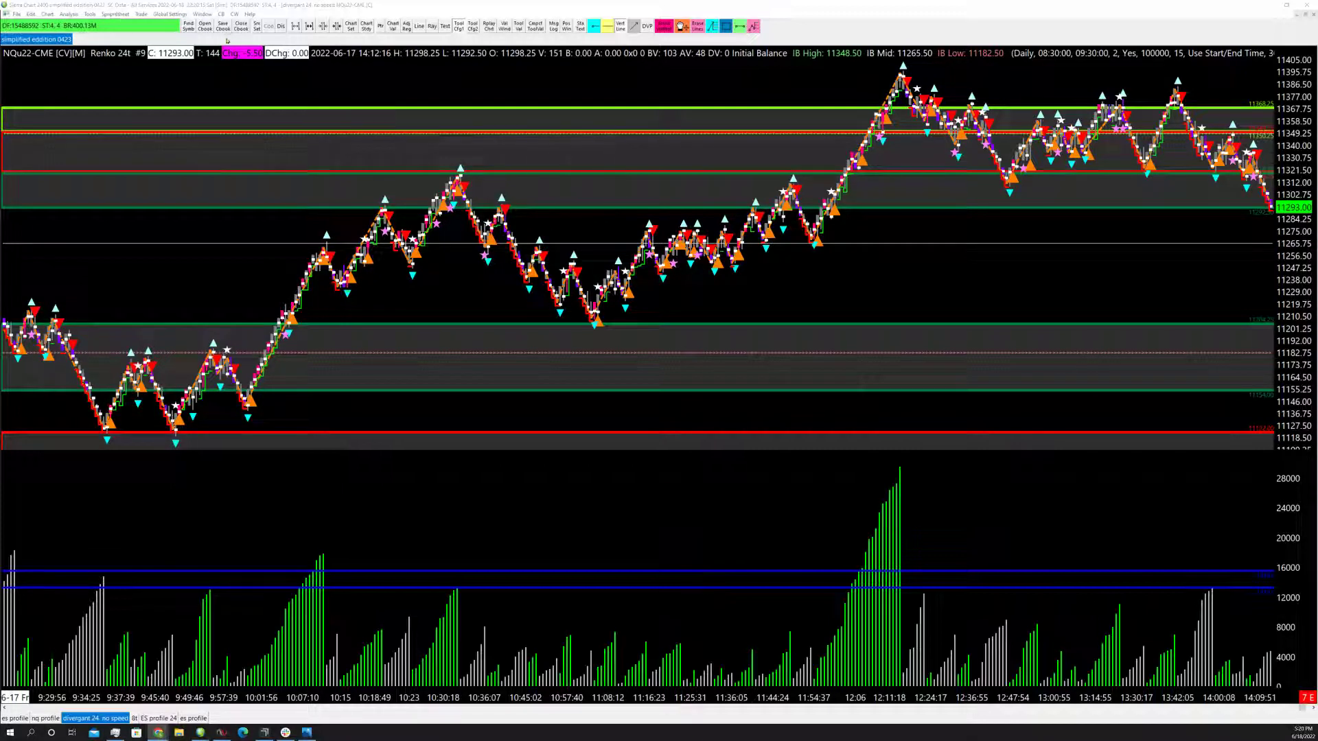
Step: Duplicate the NQ Renko 24t chart and clear the duplicate's chart setting for copying chart drawings from other chart numbers
click(47, 14)
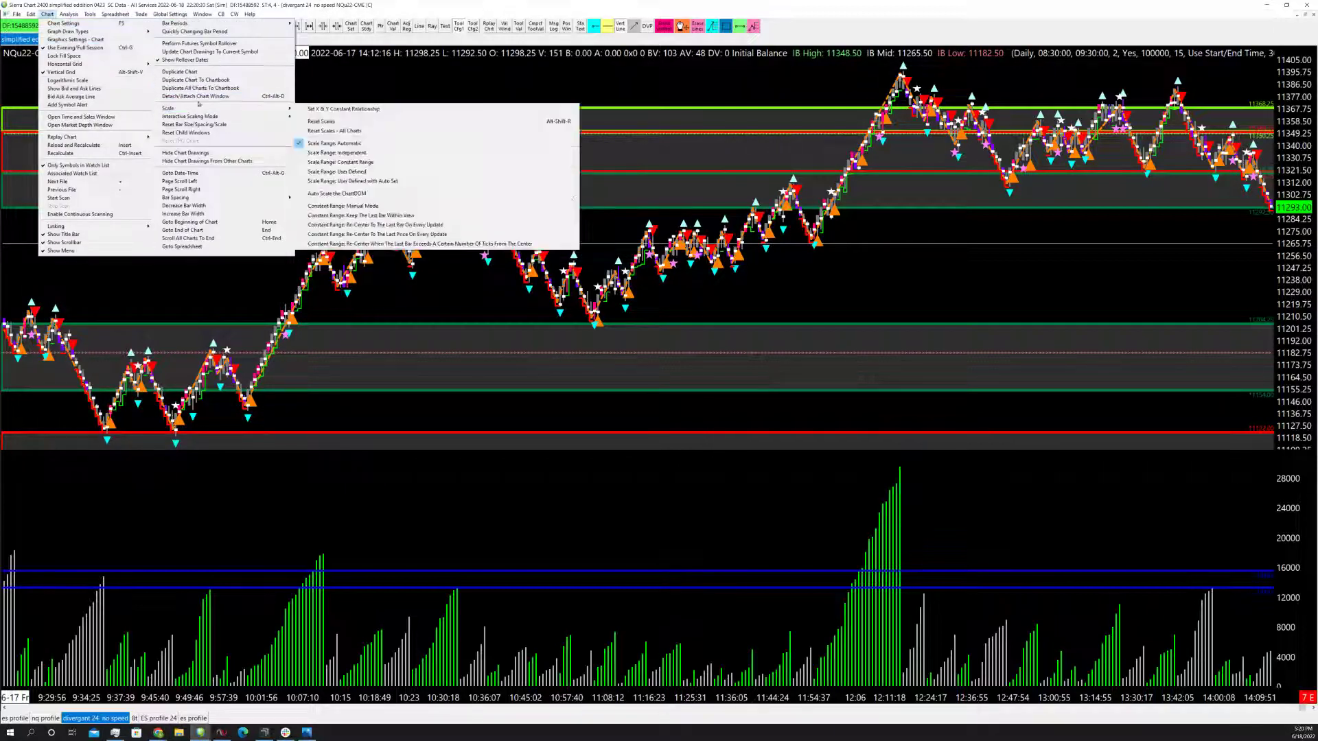
click(206, 74)
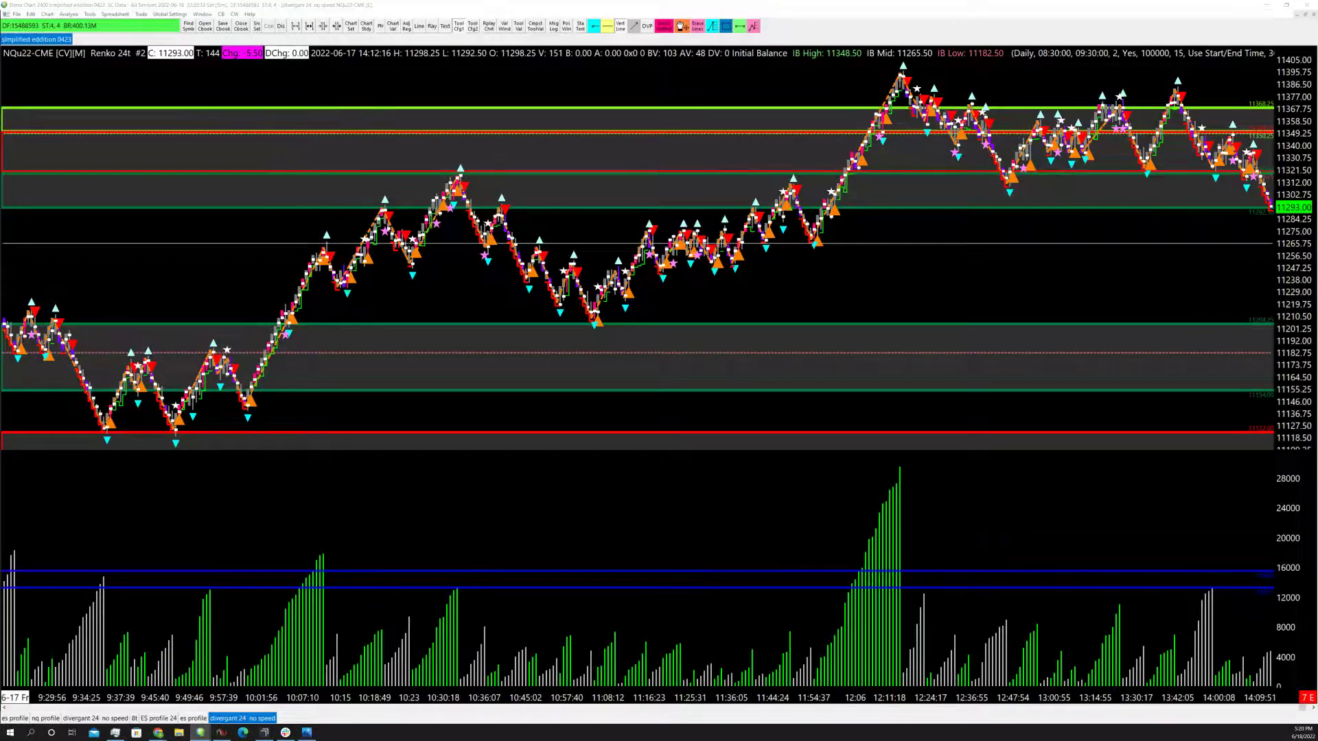
key(F5)
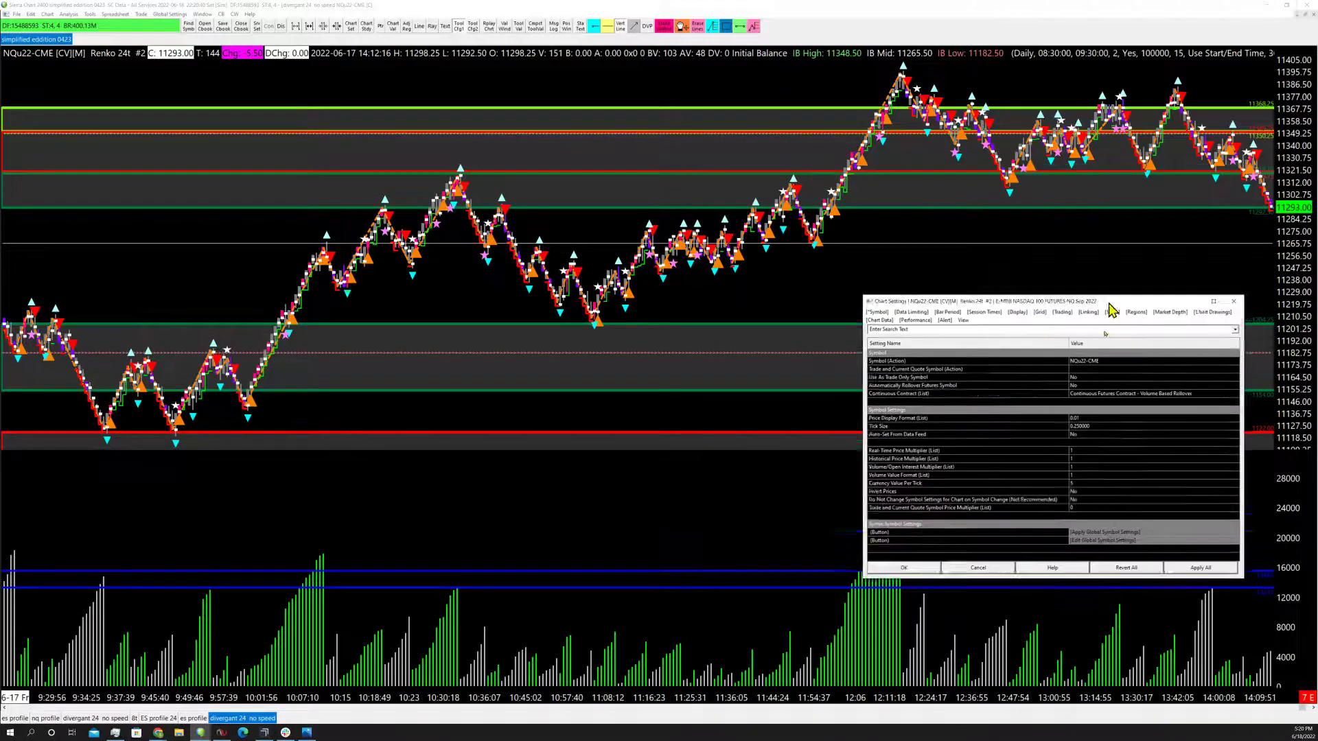
drag(1099, 297, 944, 361)
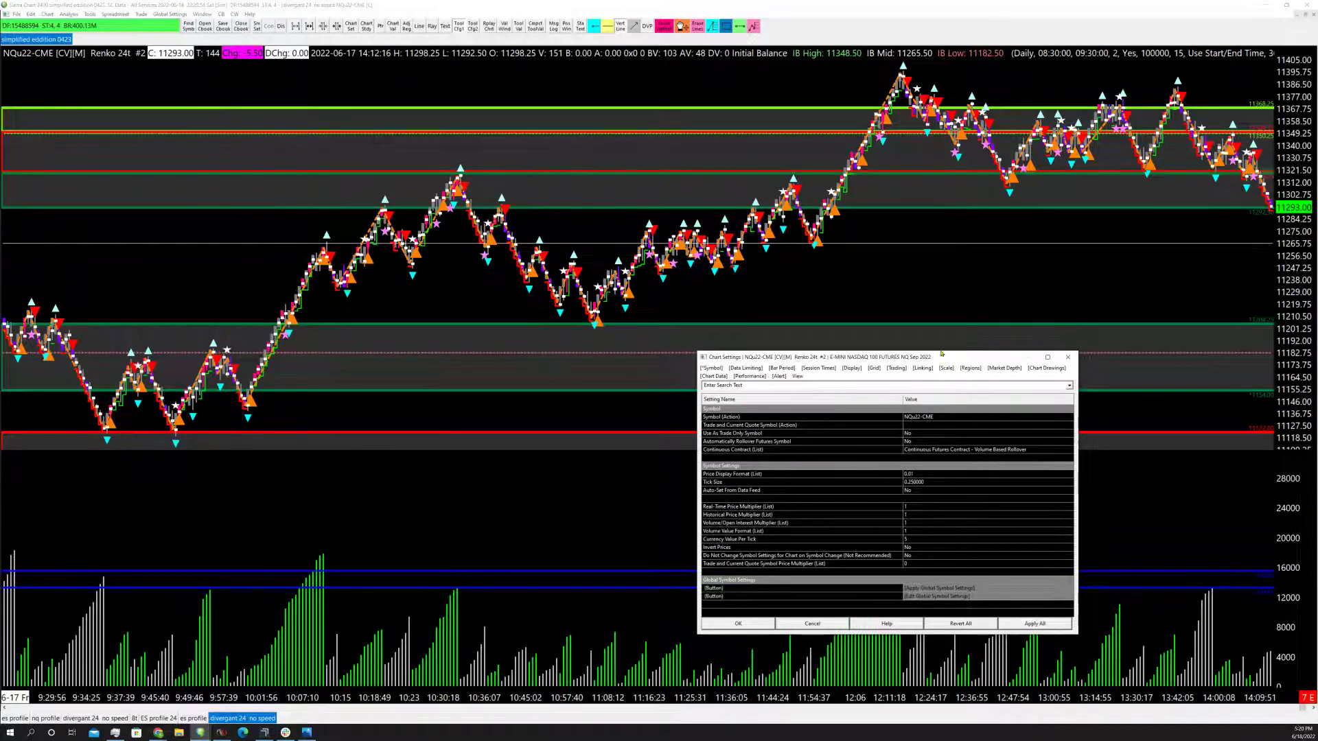
click(1003, 369)
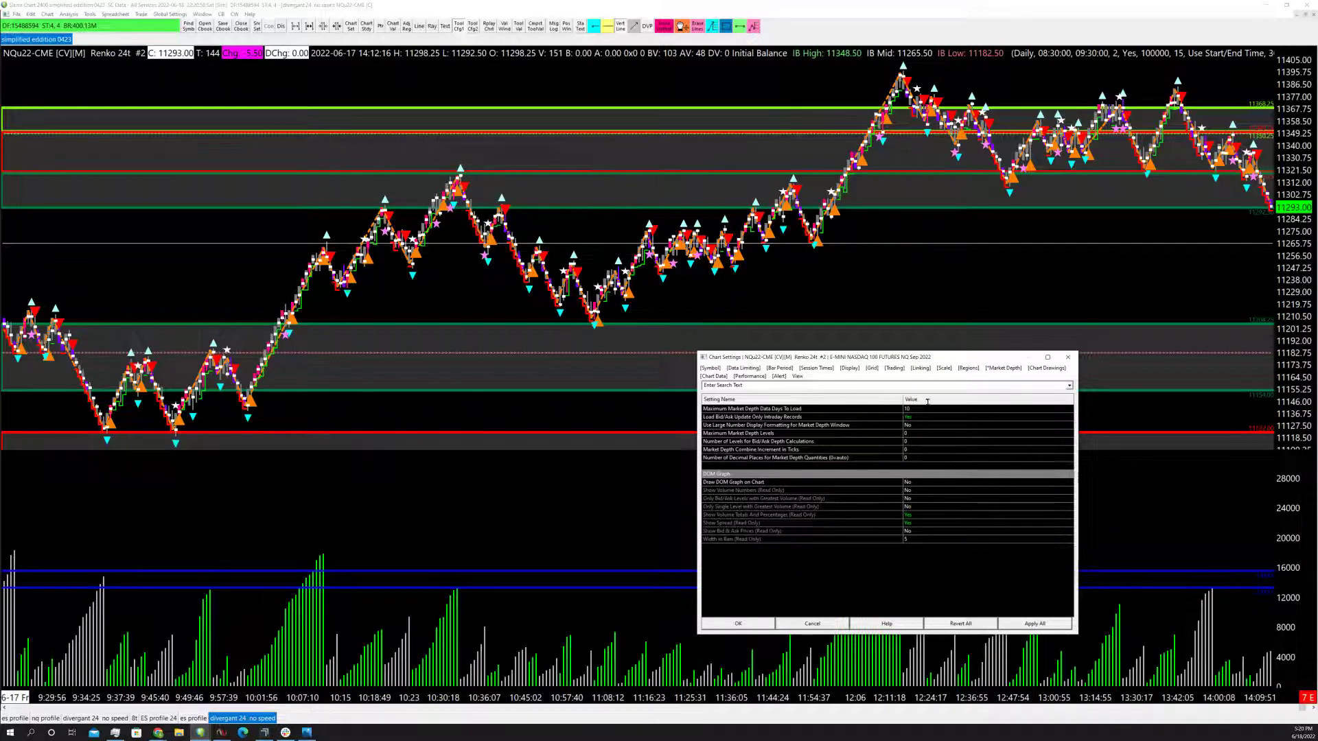
click(1046, 369)
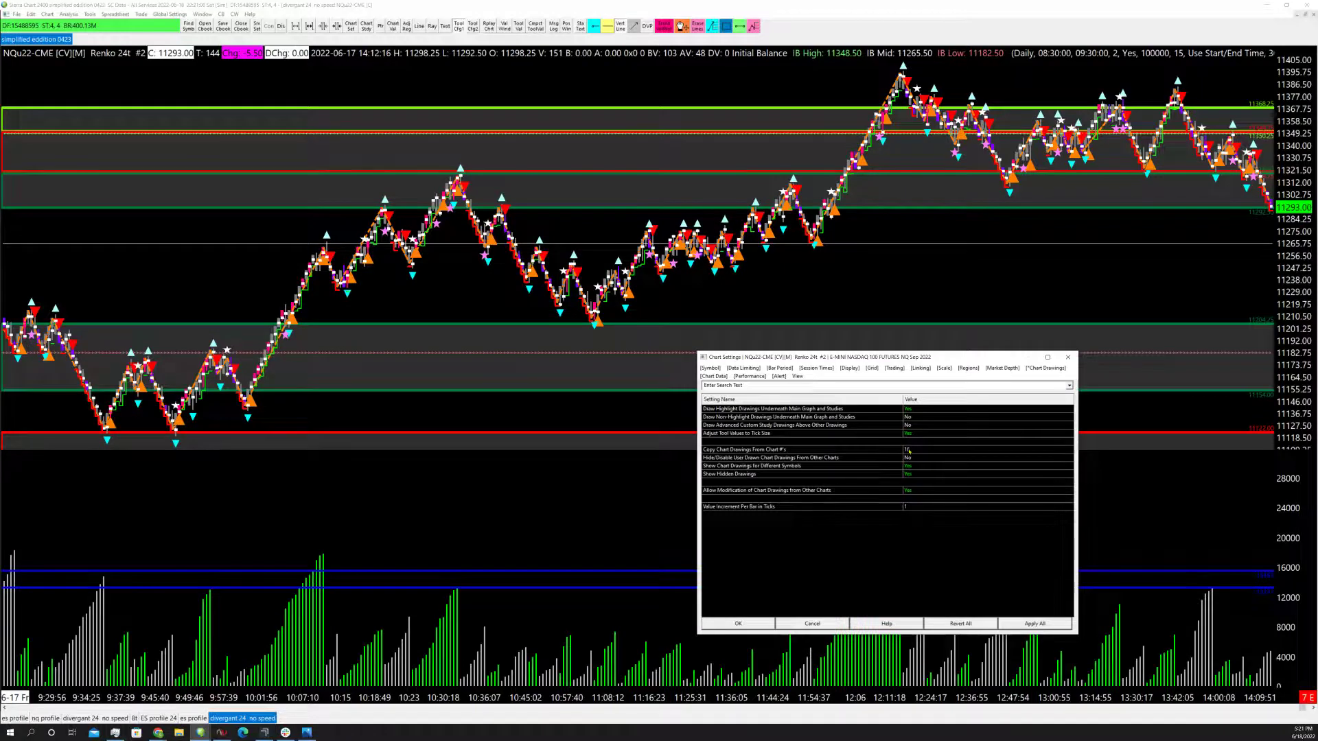
click(910, 449)
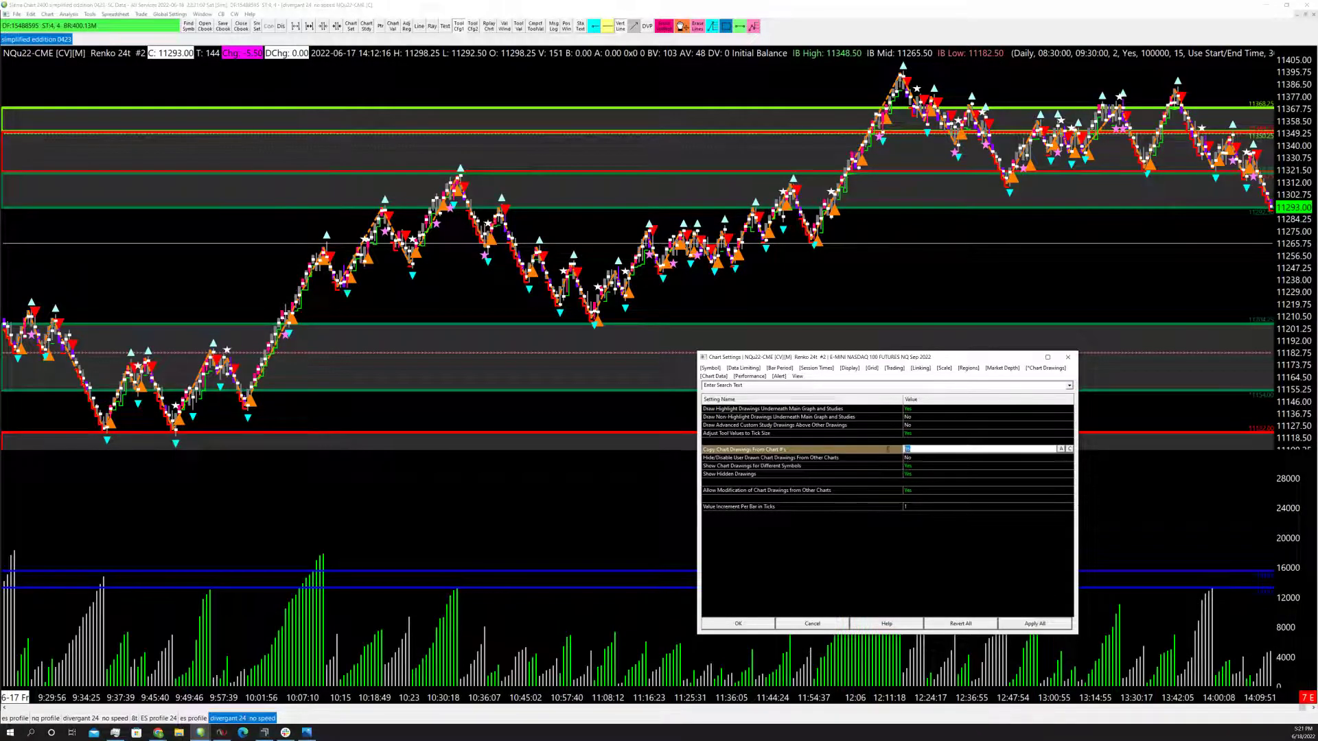
key(BackSpace)
click(740, 623)
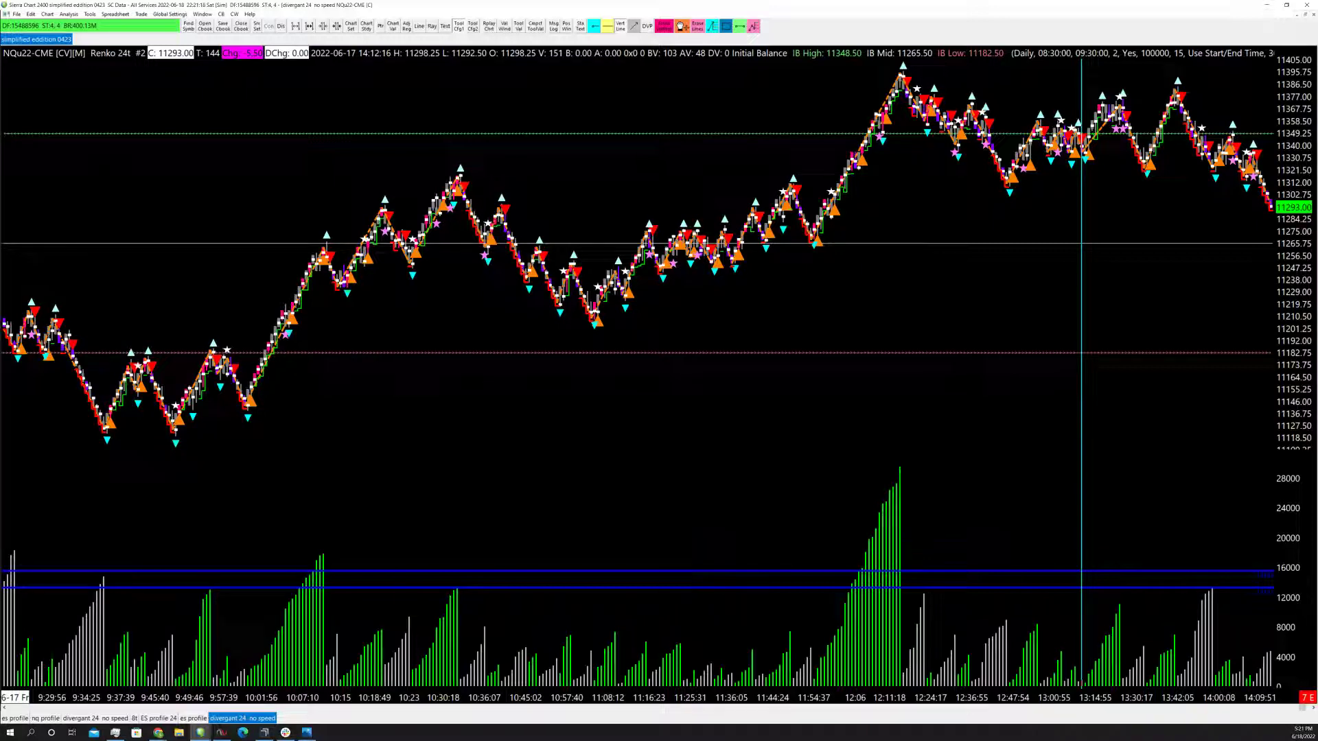
Step: Bring the detached 15-minute NQ chart window onto this screen, maximize it and widen its bar spacing
drag(1149, 75, 764, 289)
click(794, 294)
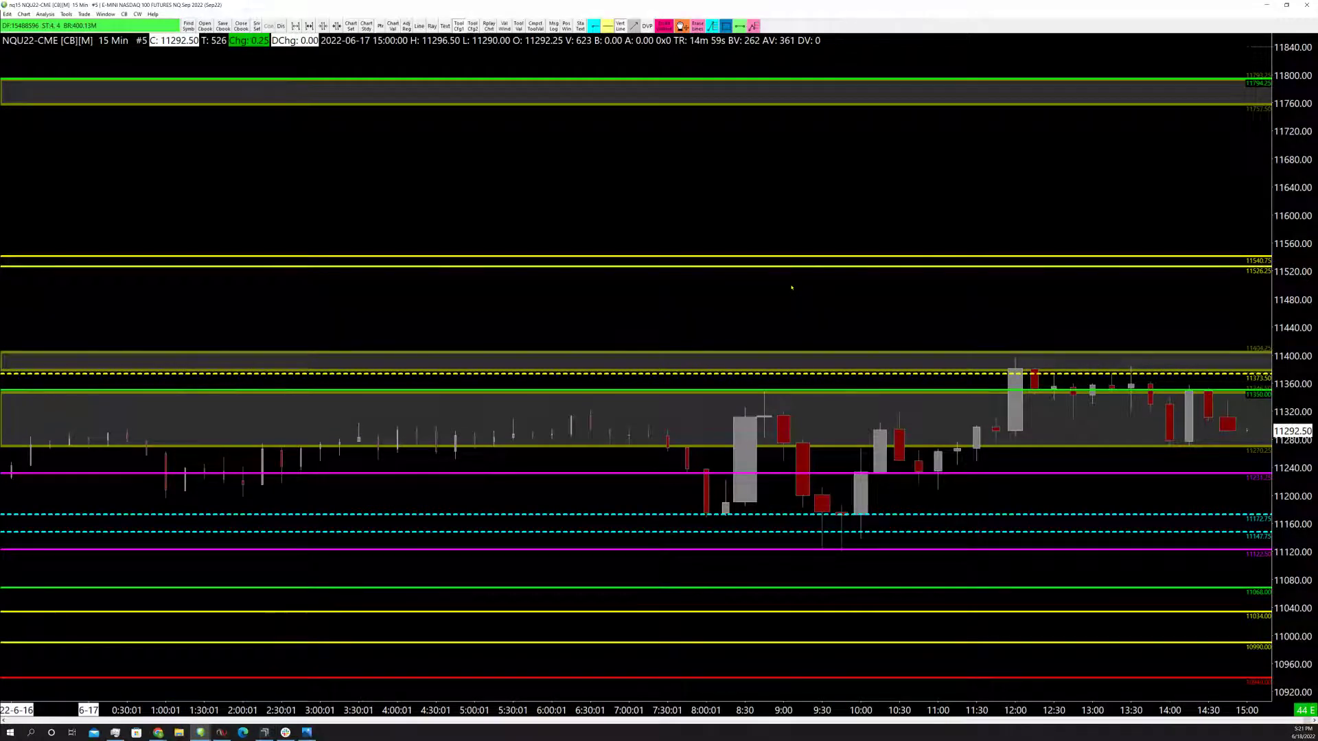
scroll(747, 371, up, 5)
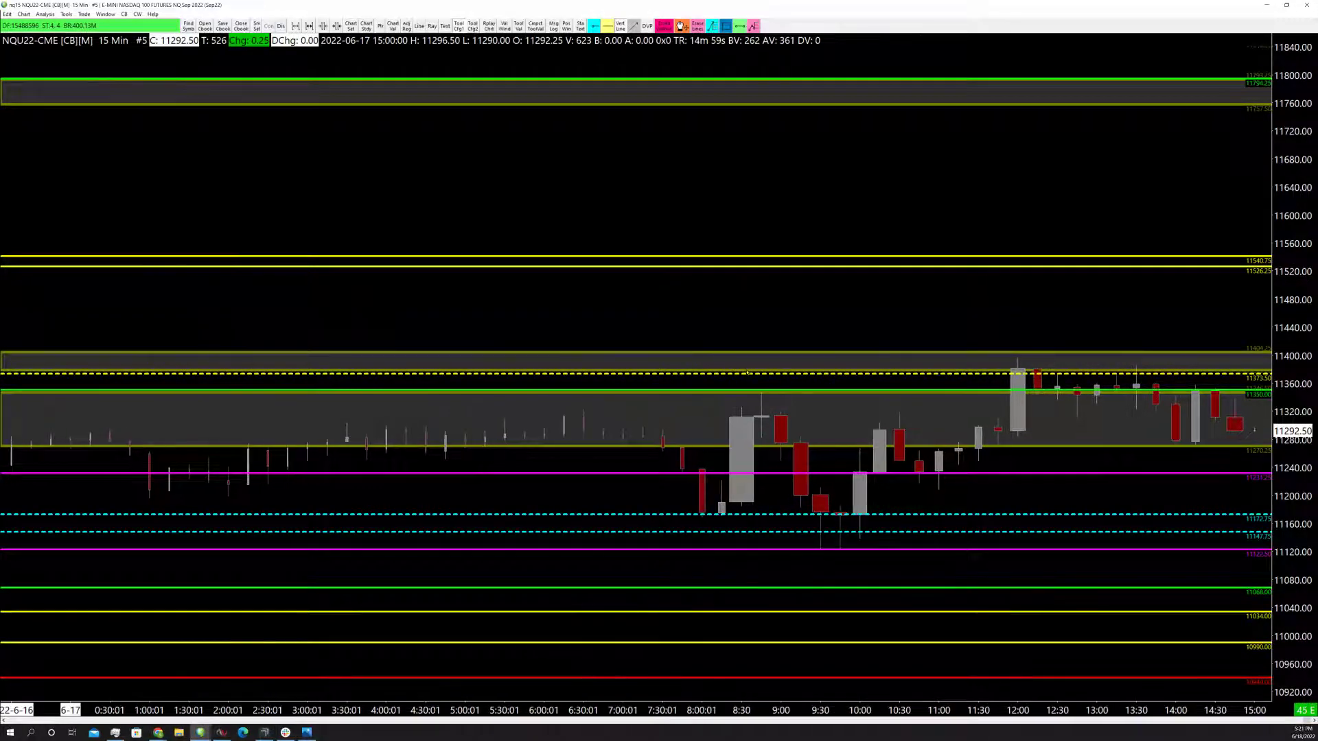
scroll(753, 377, up, 2)
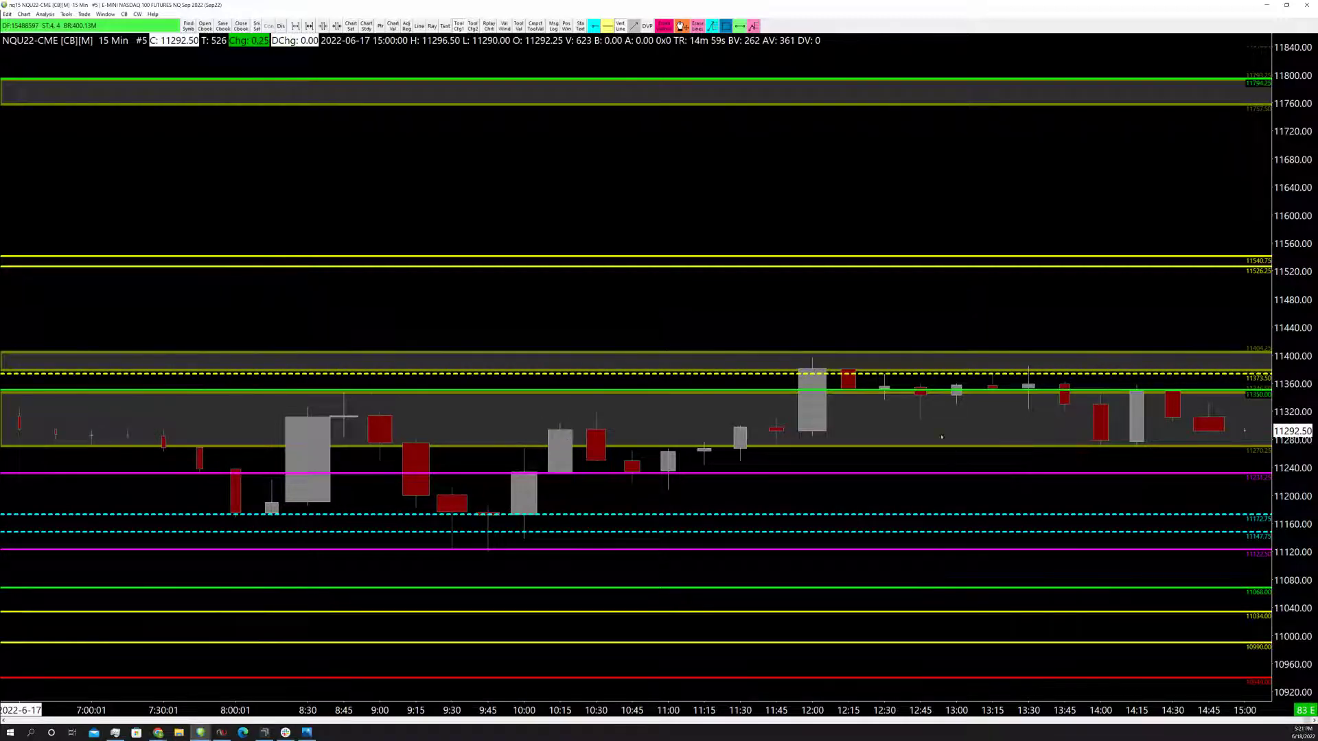
Step: Reset the 15-minute chart's price scale and compress it to span about 11060 to 11460
right_click(1296, 413)
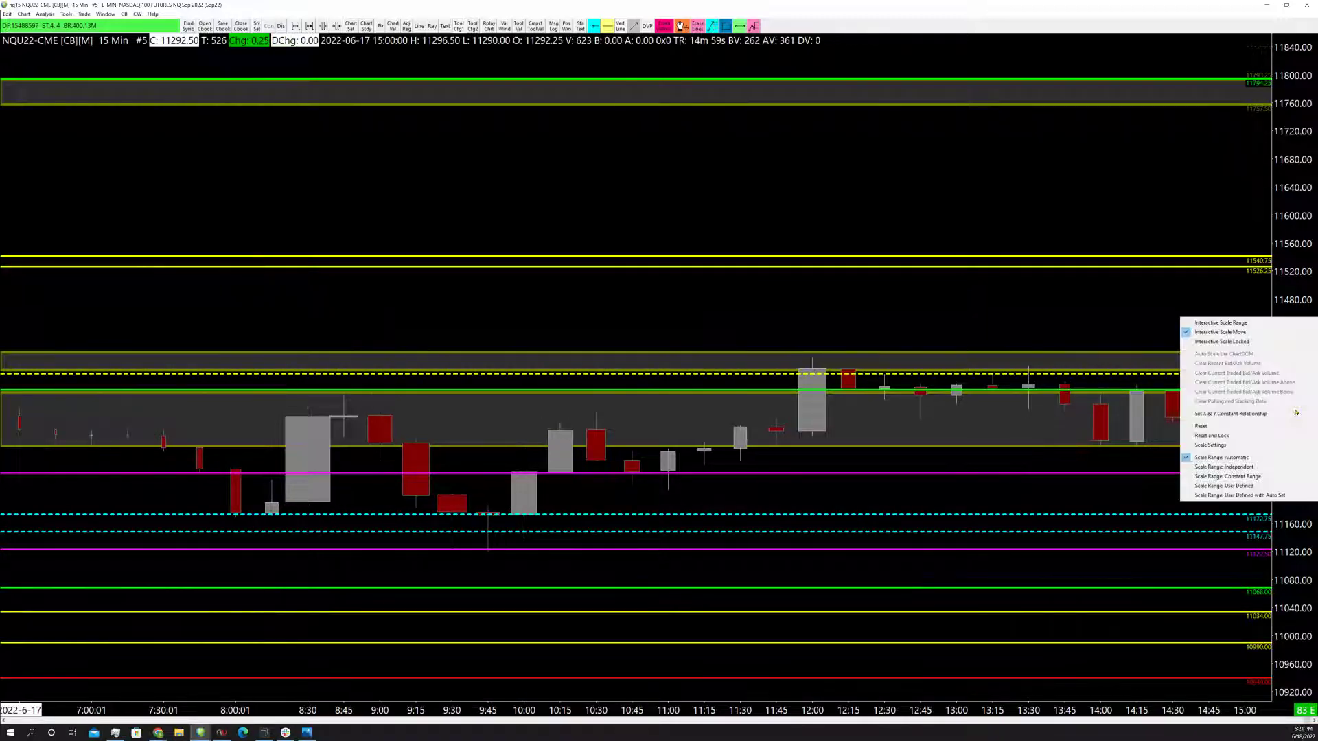
click(1261, 427)
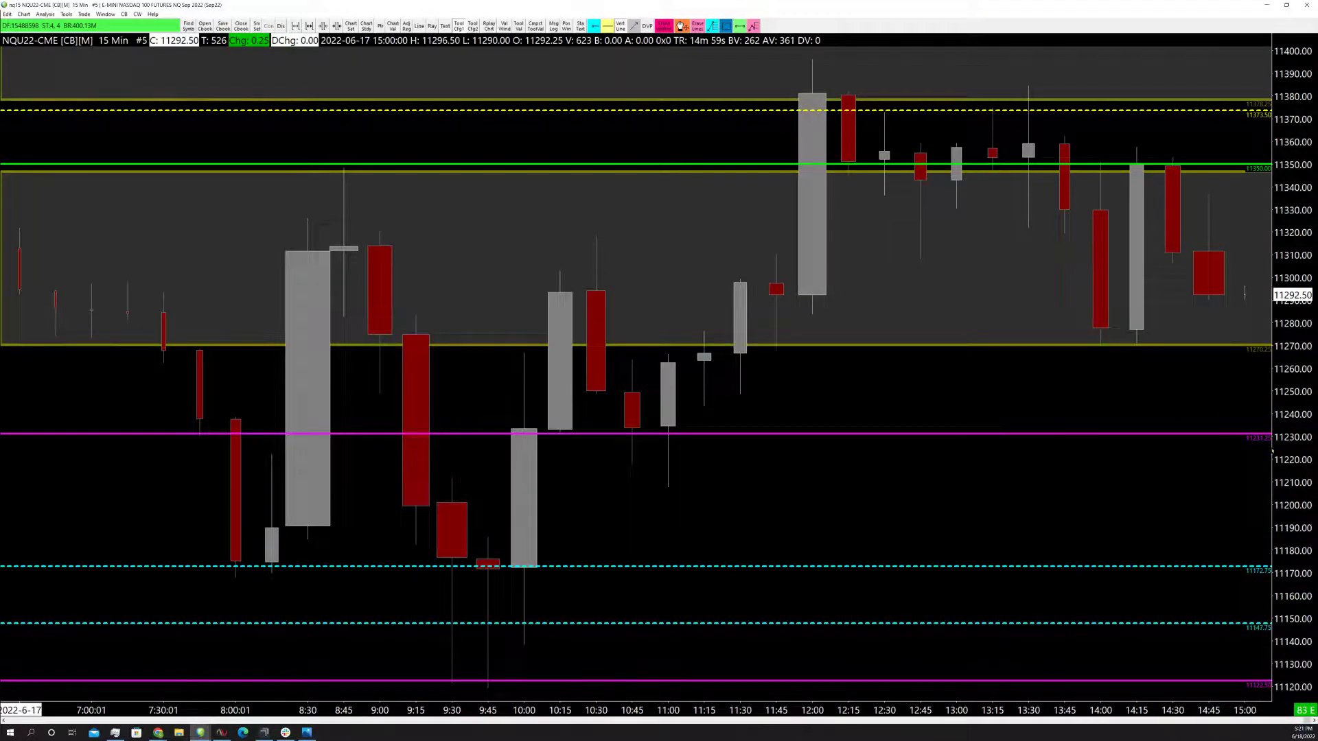
drag(1273, 451, 906, 430)
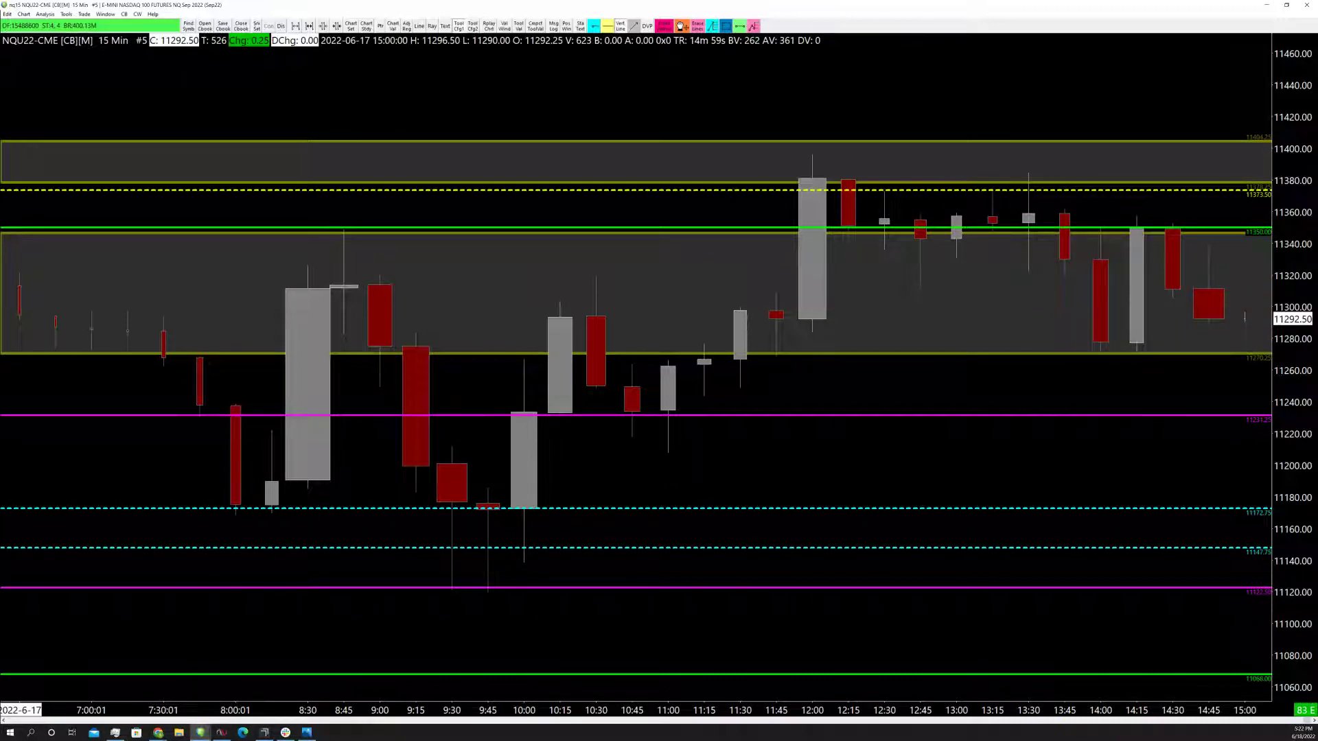
Step: Draw a highlighted rectangle between the two magenta lines from the 8:45 bar to the 9:30 bar
key(alt+Tab)
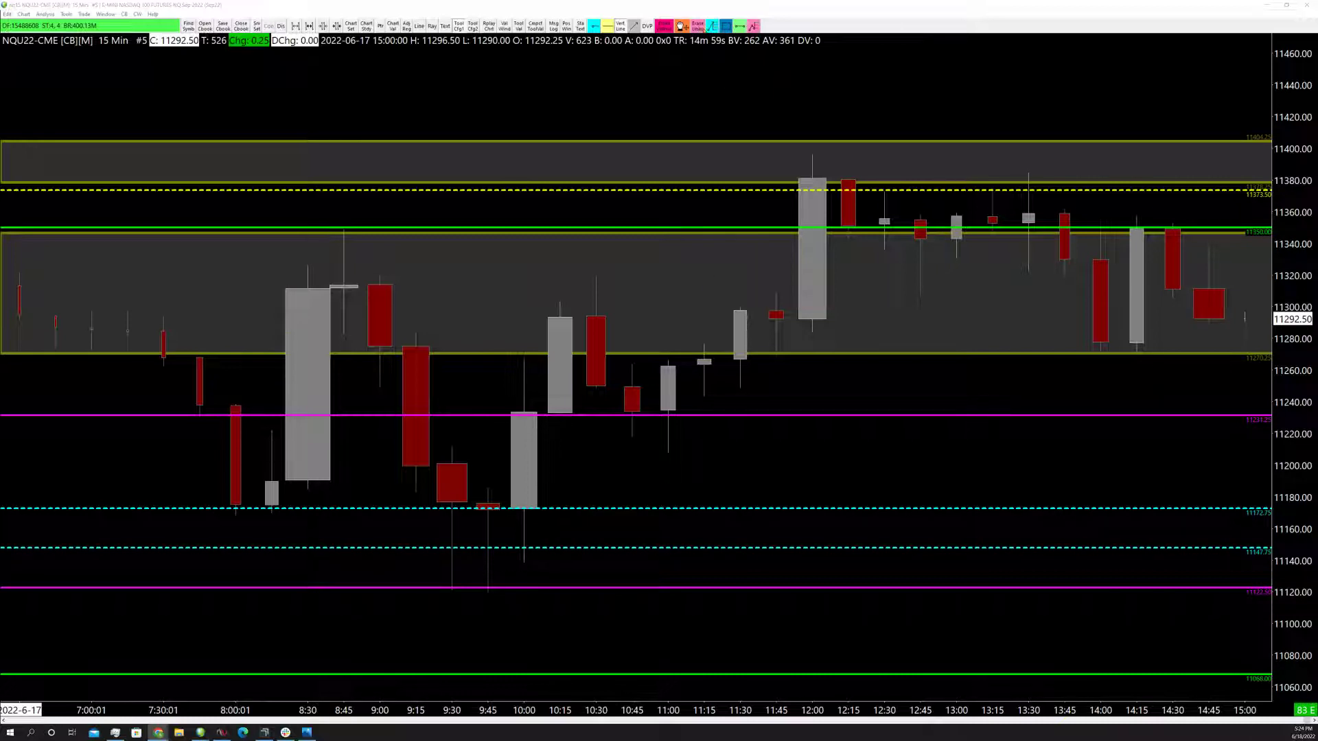
click(728, 27)
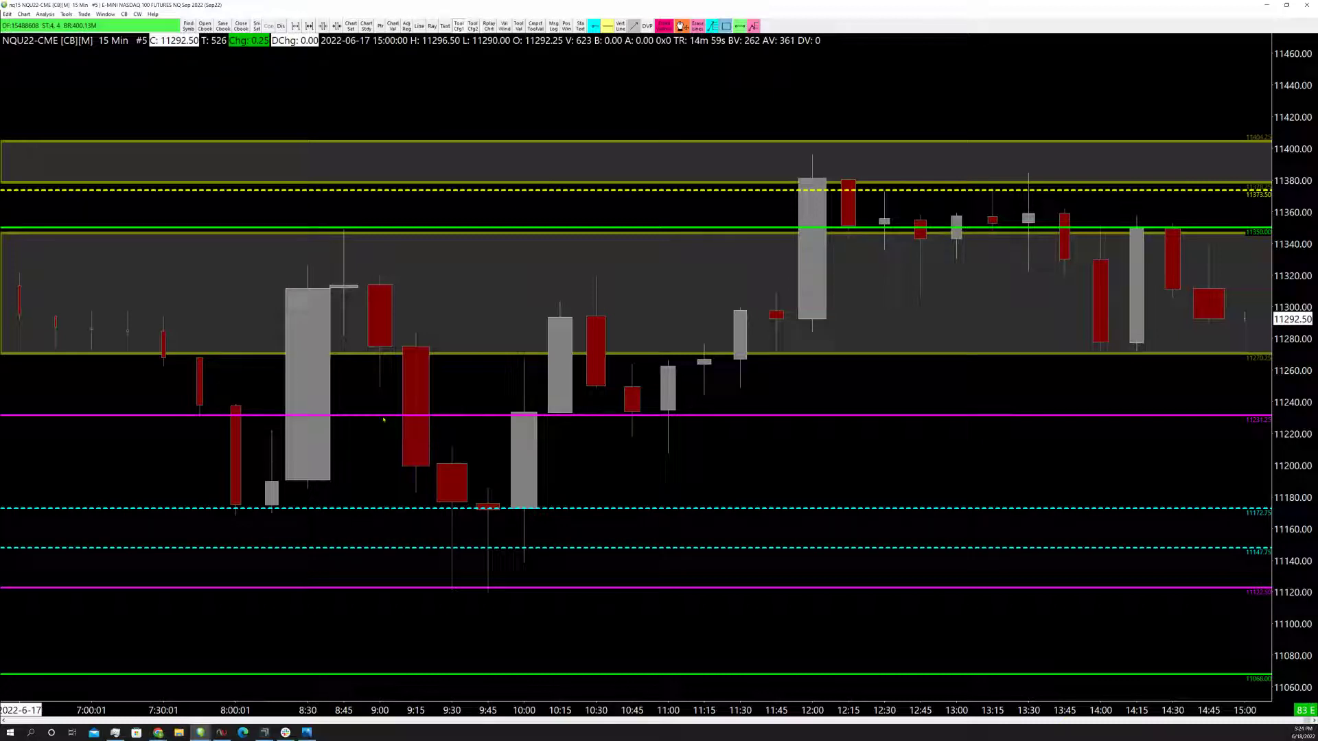
mouse_move(343, 415)
mouse_down()
mouse_move(382, 430)
mouse_move(451, 589)
mouse_up()
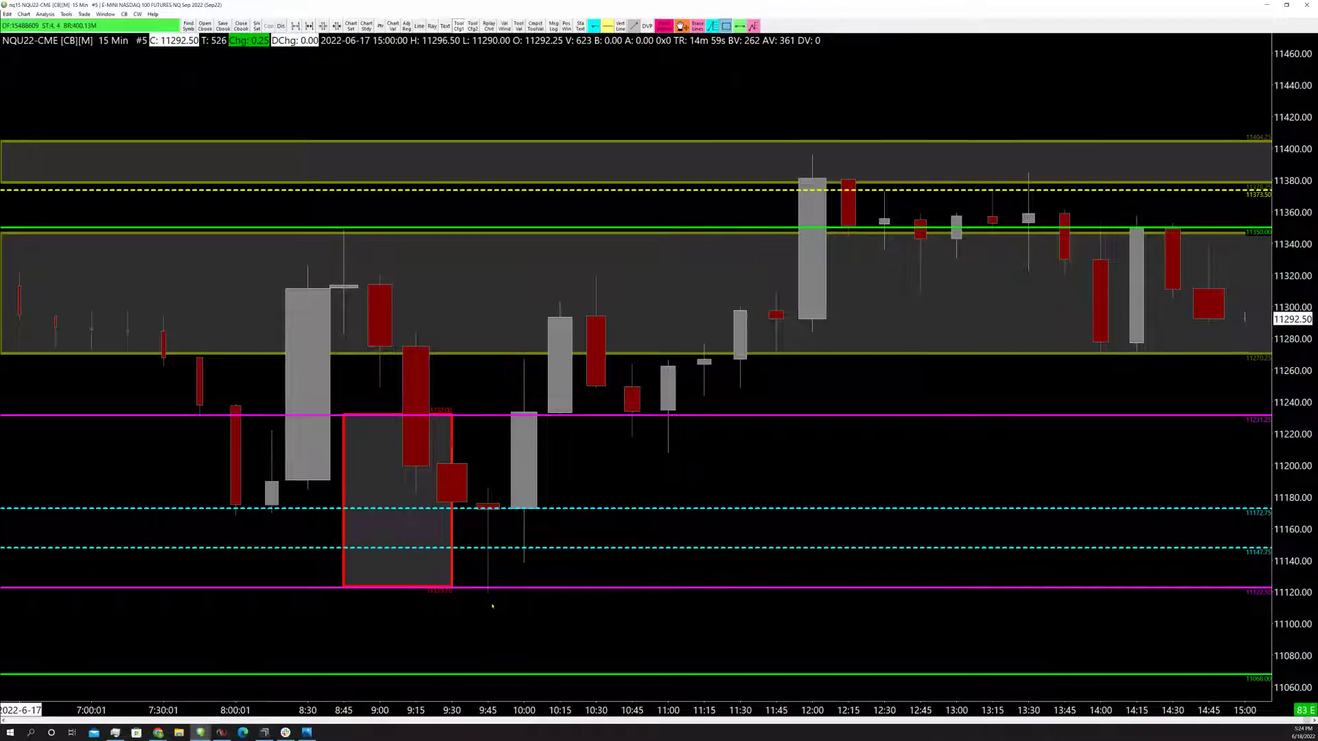
Step: Draw a vertical white arrow from the 10:15 candle up to the green line at 11350
scroll(492, 606, up, 5)
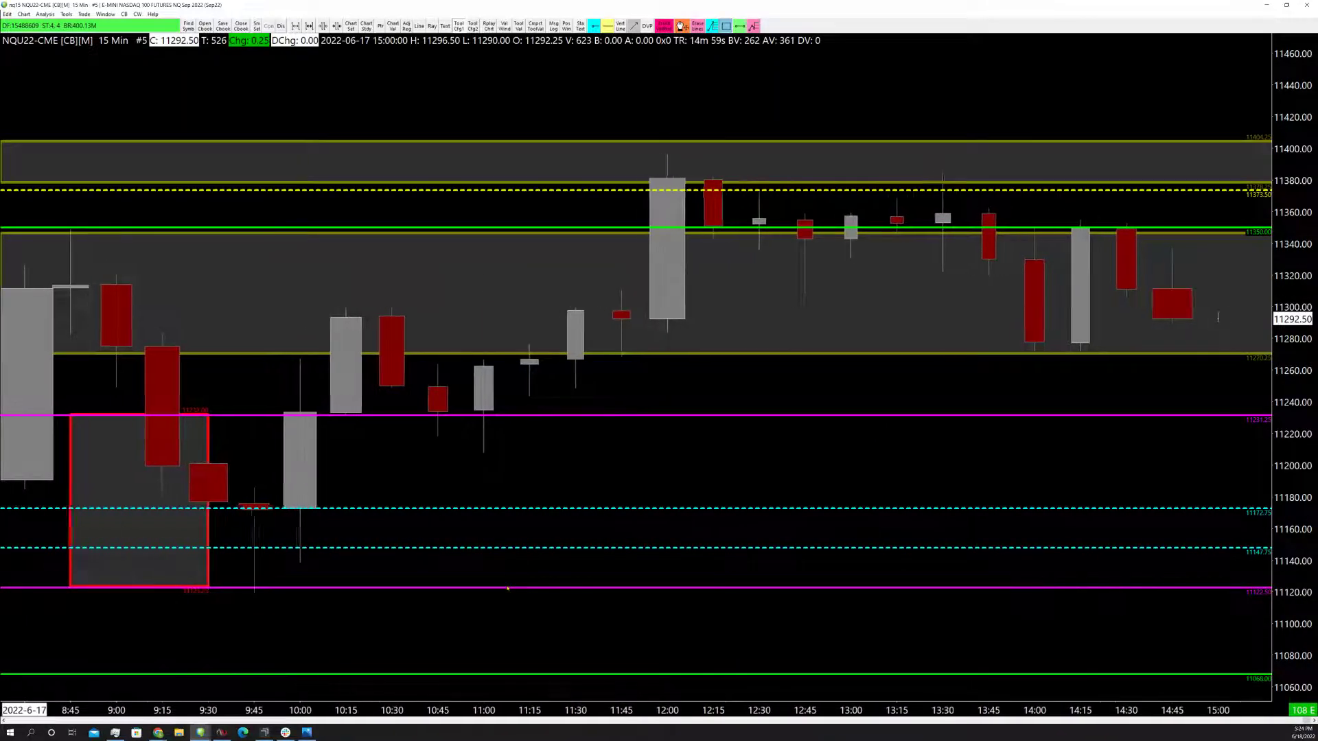
scroll(508, 589, up, 10)
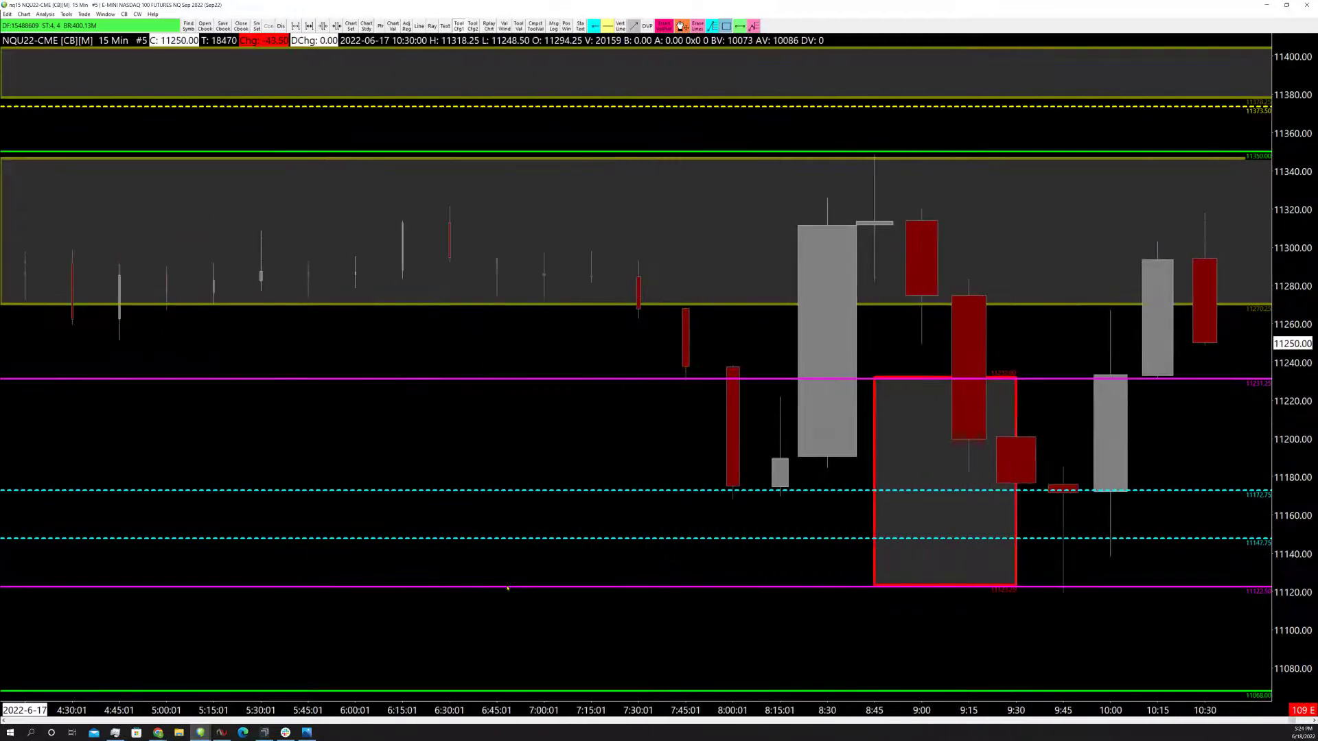
scroll(508, 589, up, 5)
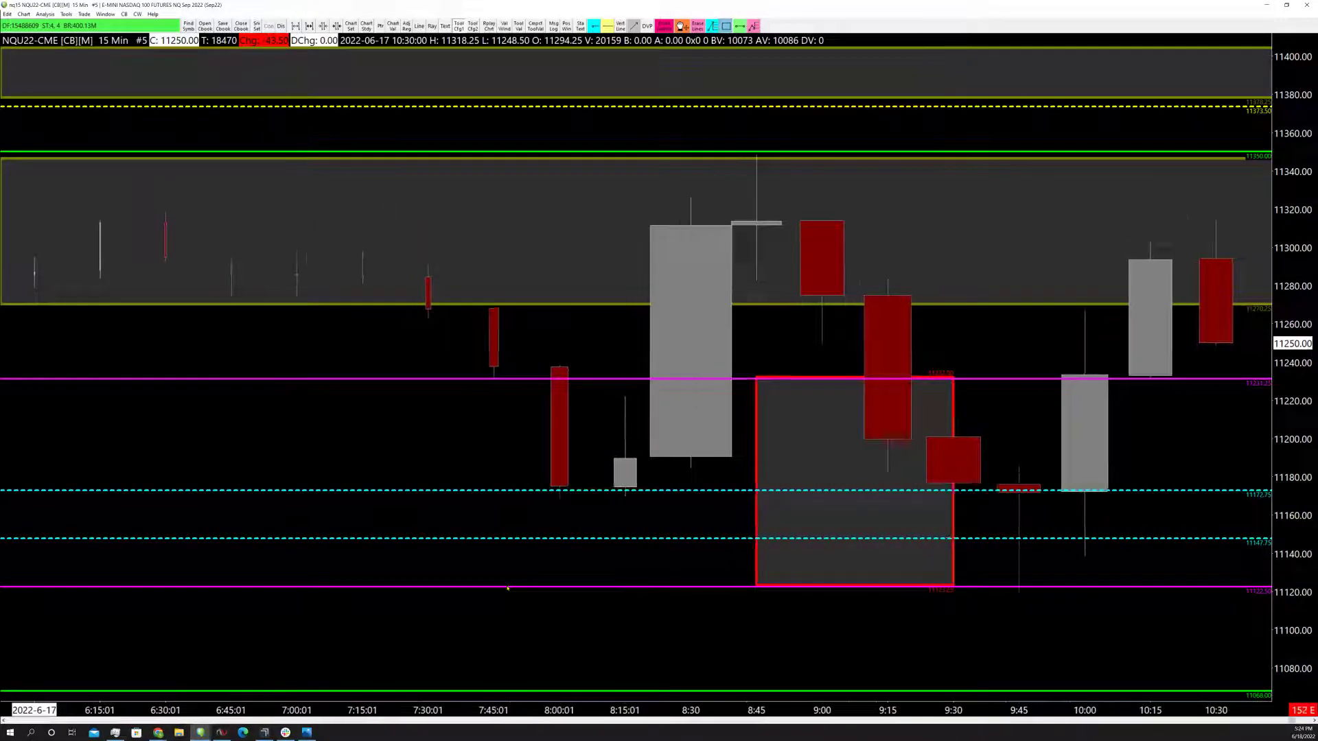
scroll(508, 589, up, 1)
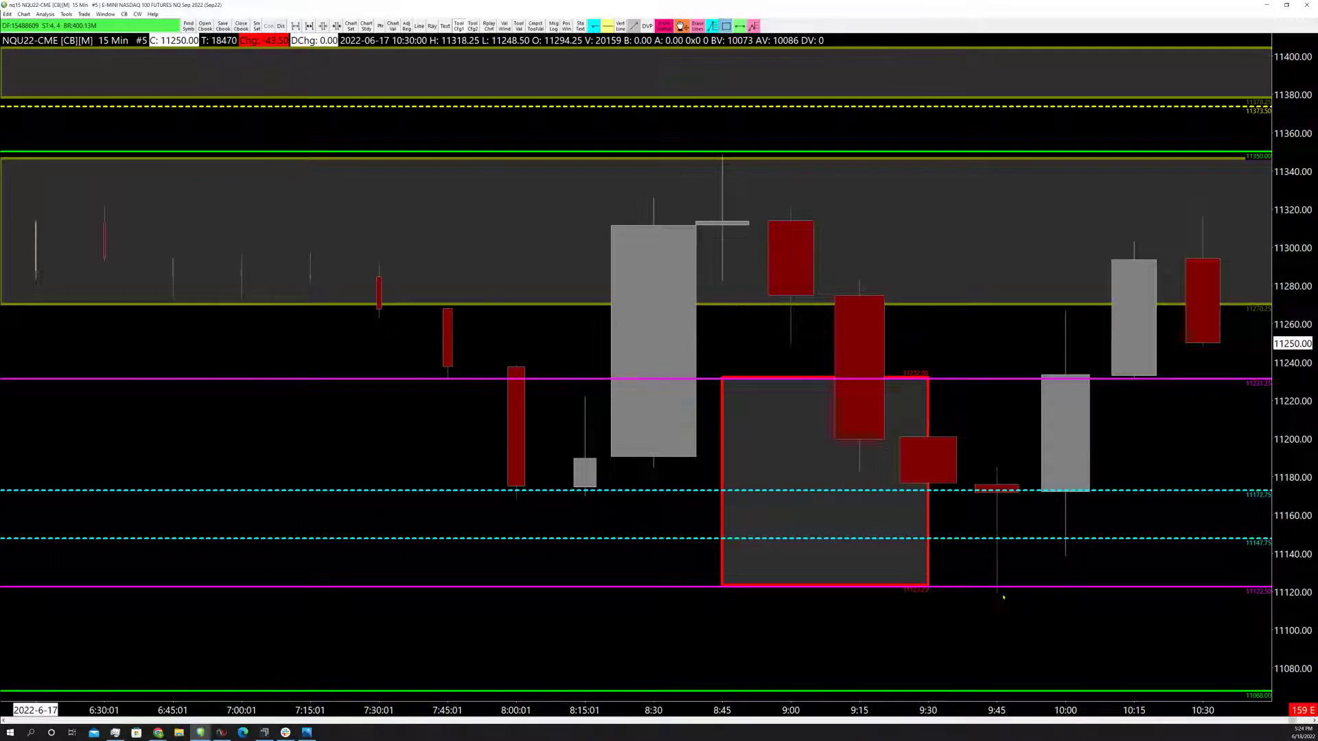
scroll(1003, 597, down, 10)
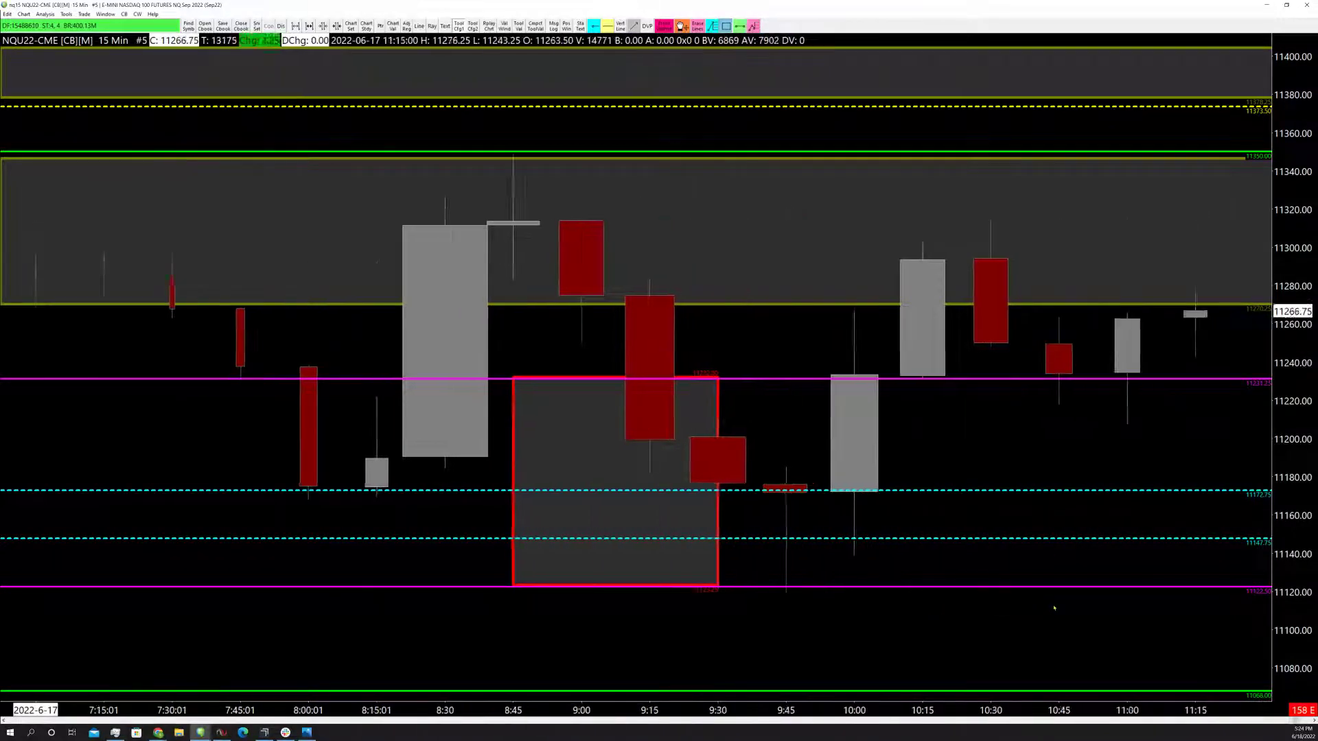
scroll(1054, 620, down, 1)
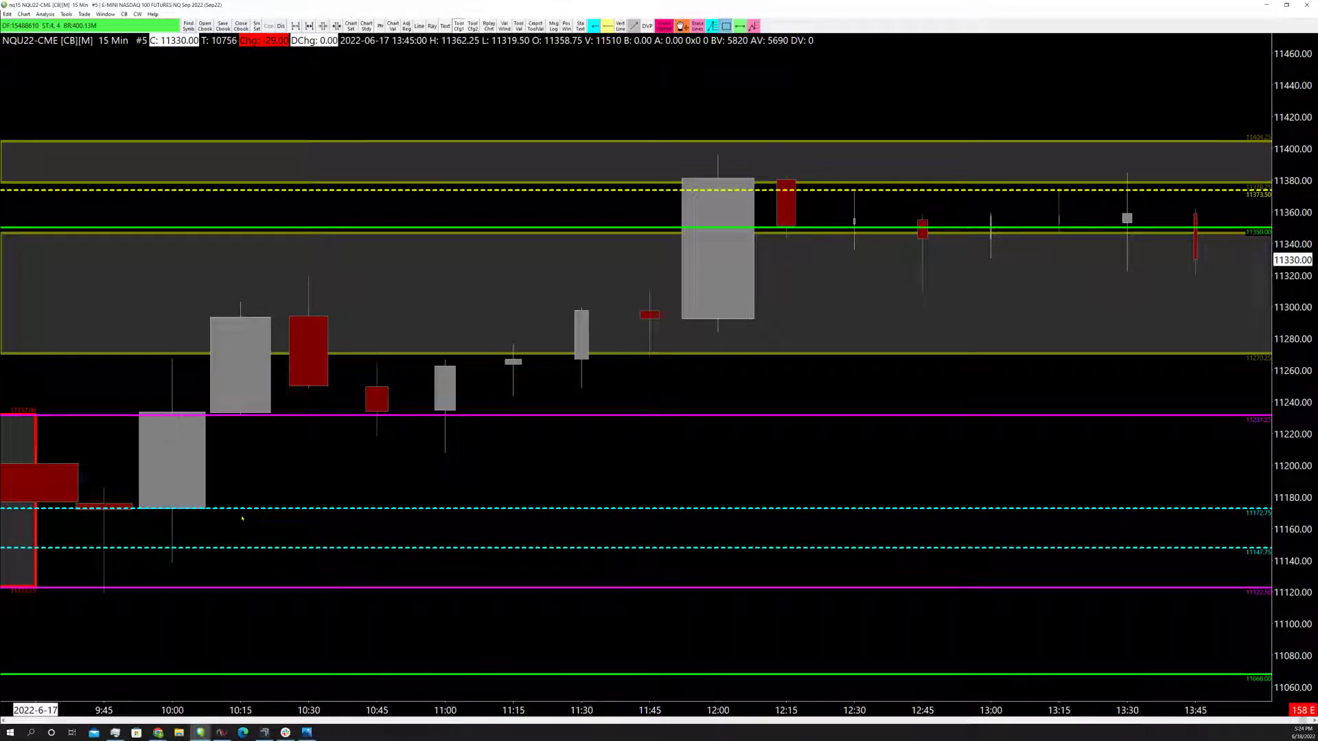
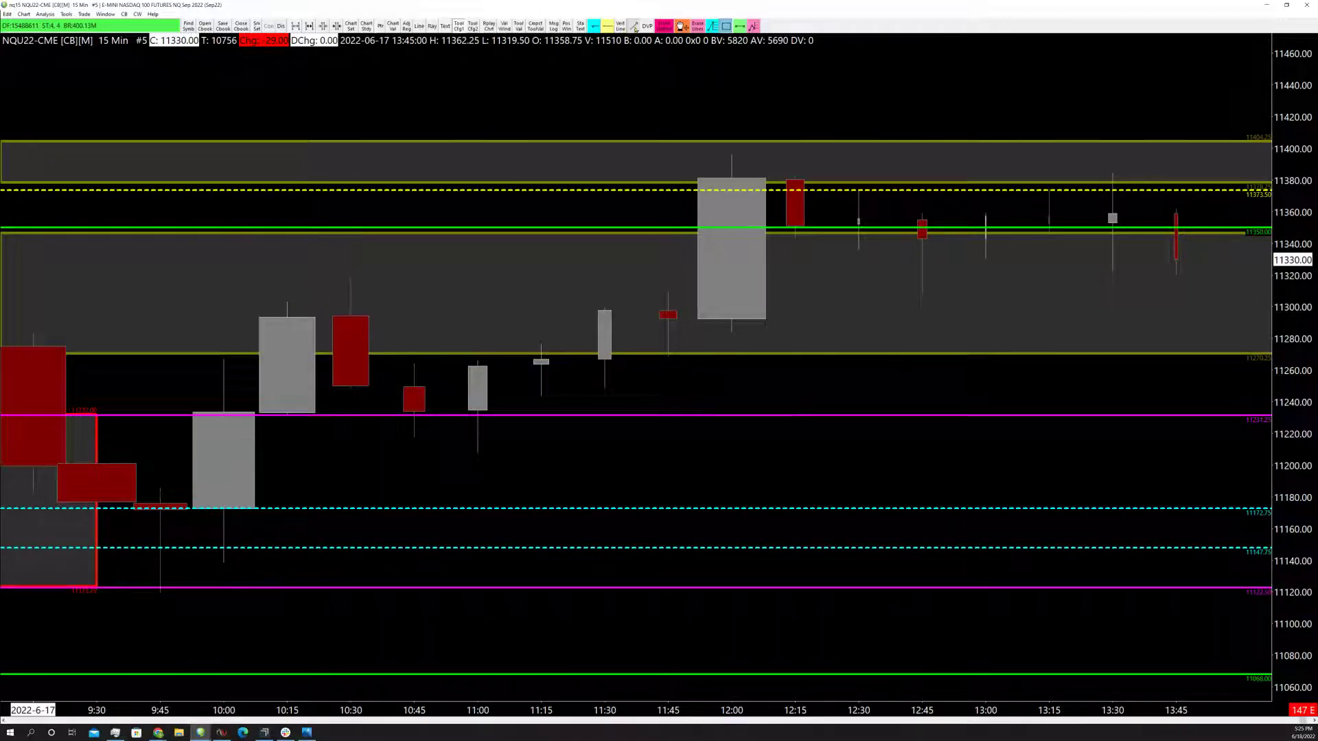
drag(287, 335, 287, 226)
Step: Erase the white arrow drawing above the 10:15 candle
scroll(306, 228, down, 4)
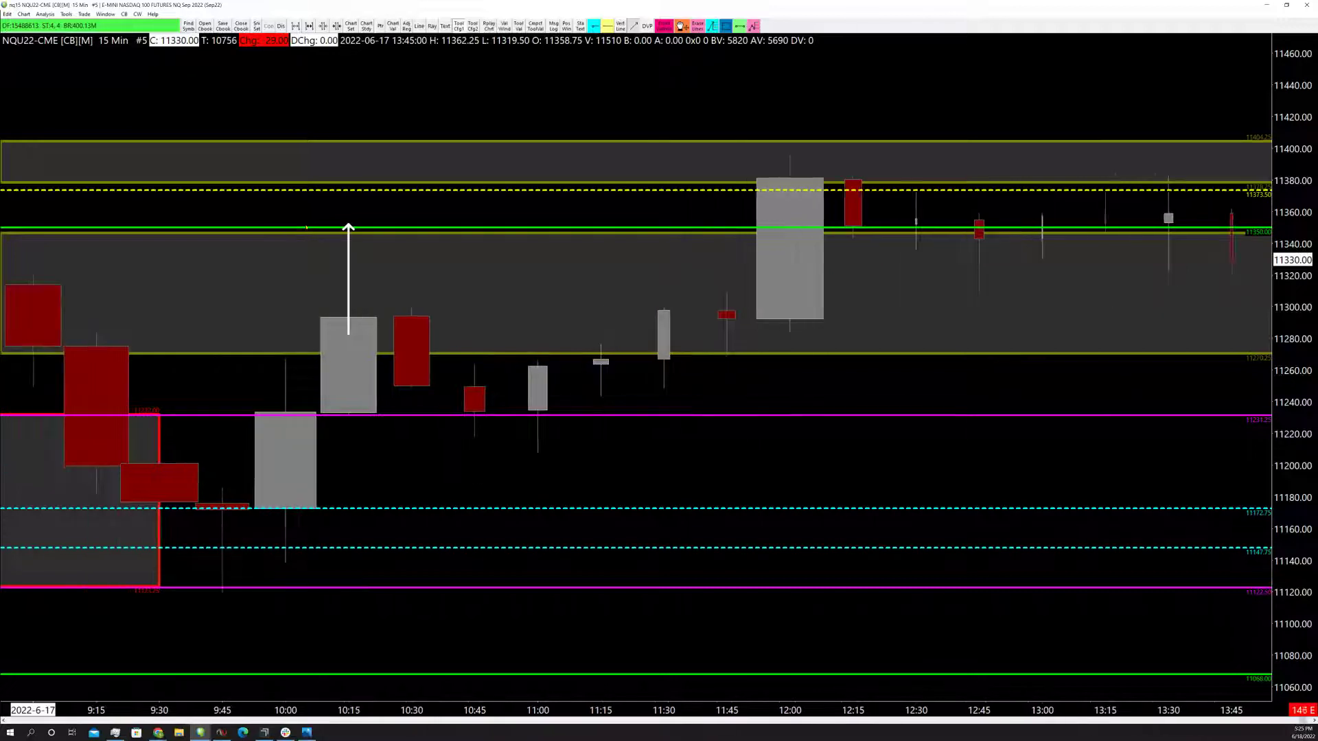
scroll(307, 228, down, 4)
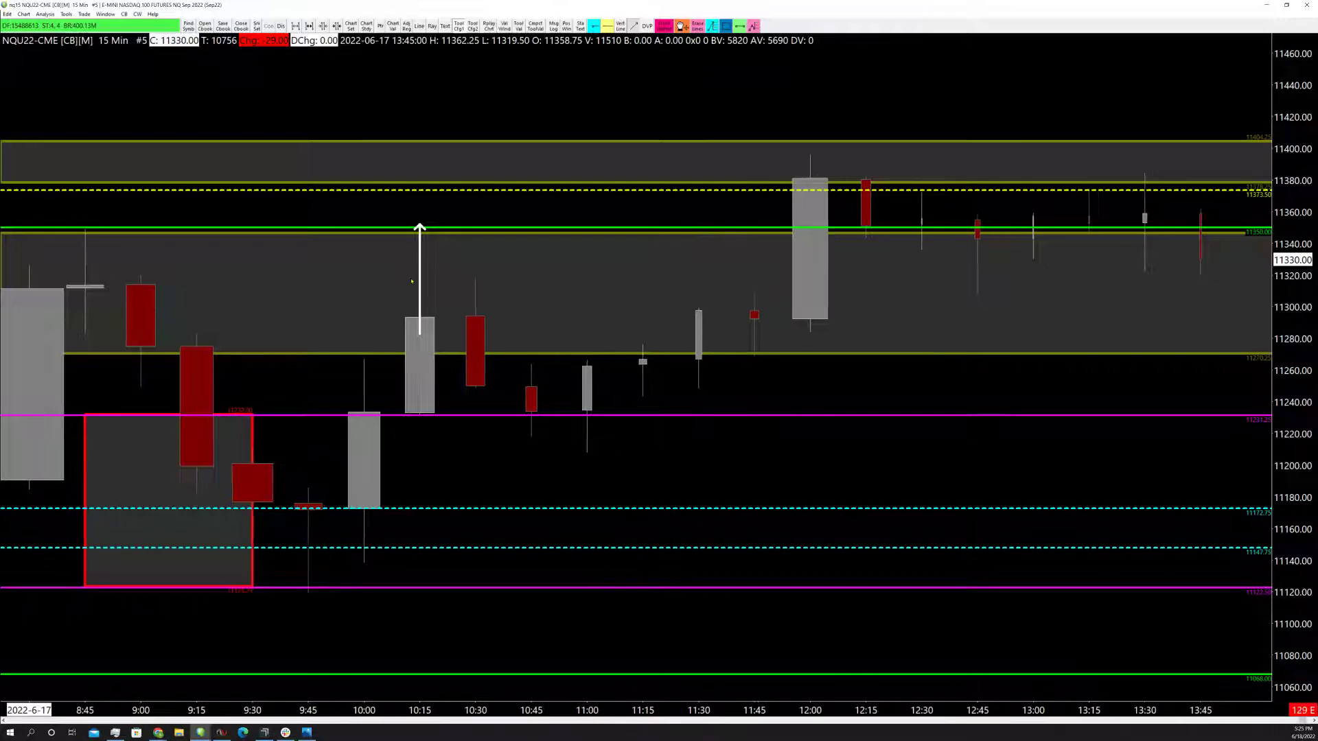
scroll(412, 281, down, 2)
scroll(412, 281, down, 3)
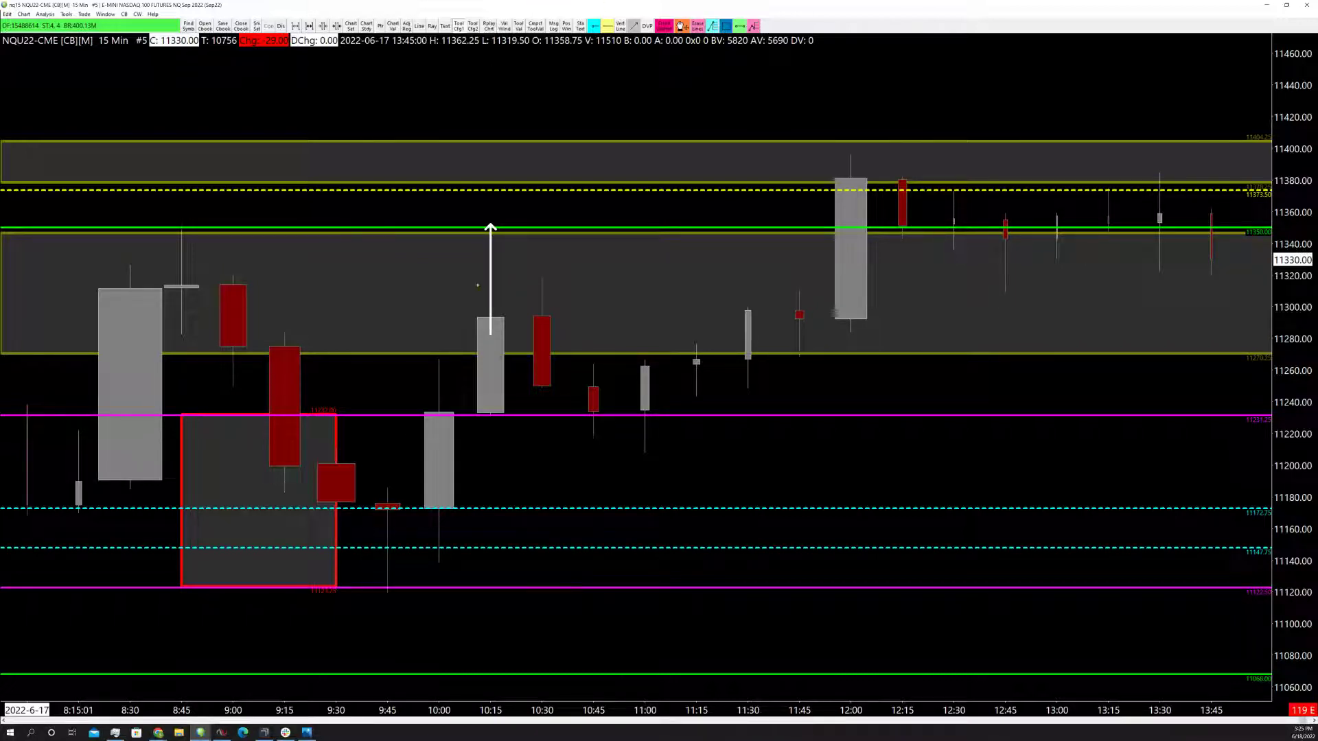
right_click(491, 268)
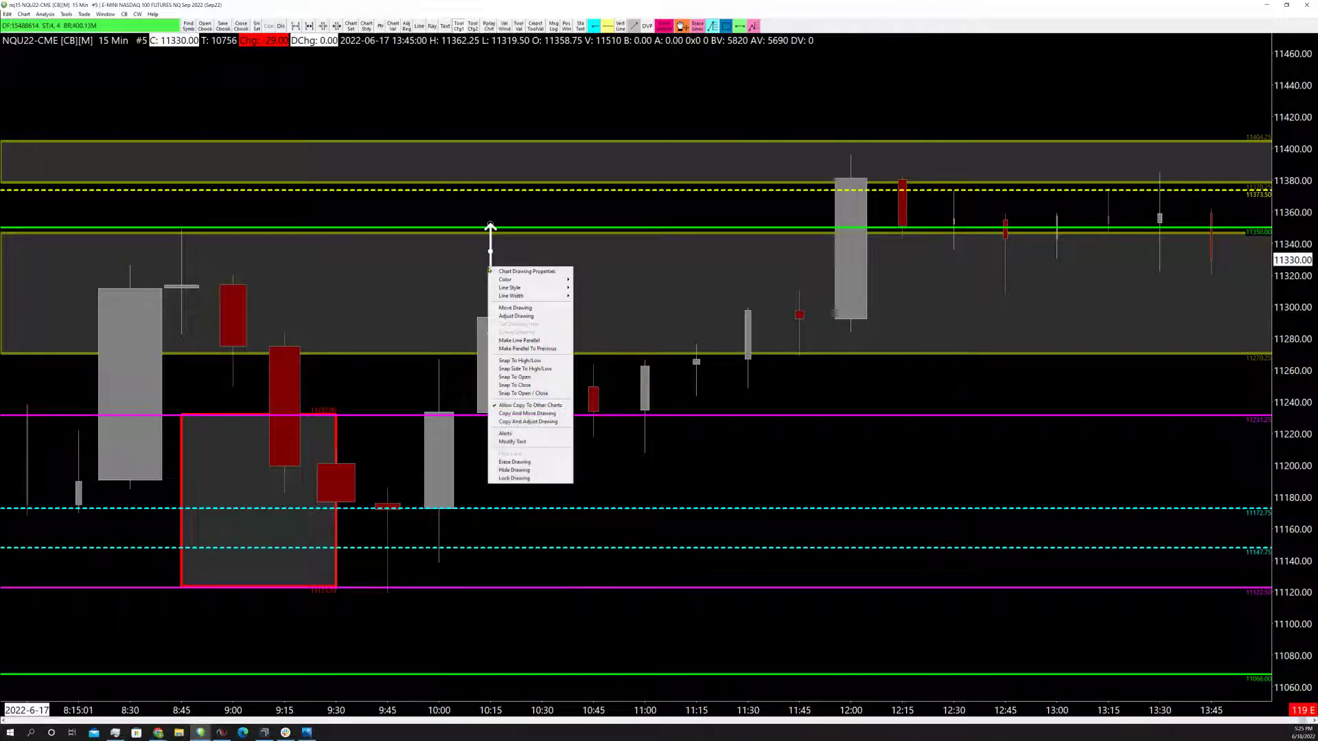
click(517, 462)
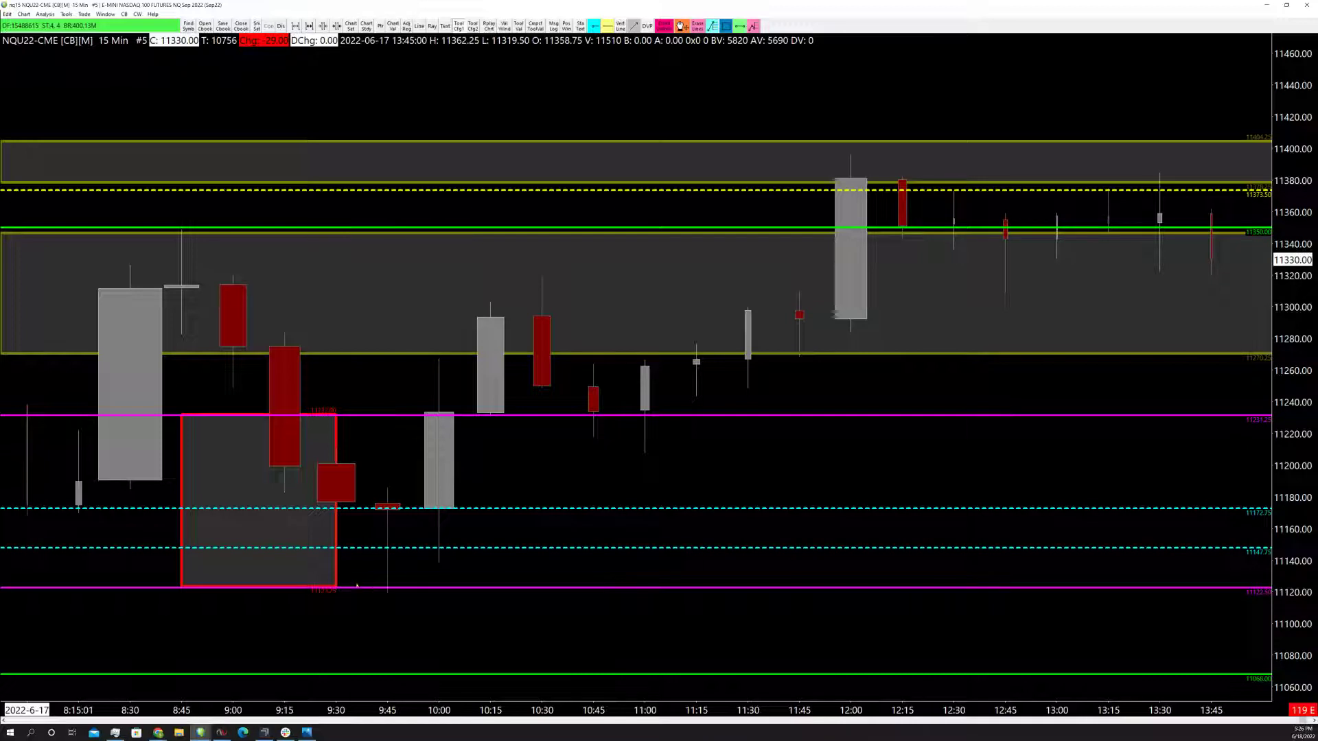
Step: Draw a Fibonacci retracement from the 9:45 low at about 11120 up to the 10:30 high at about 11320
drag(384, 592, 542, 371)
mouse_move(585, 331)
mouse_down()
mouse_move(647, 275)
mouse_move(686, 278)
mouse_up()
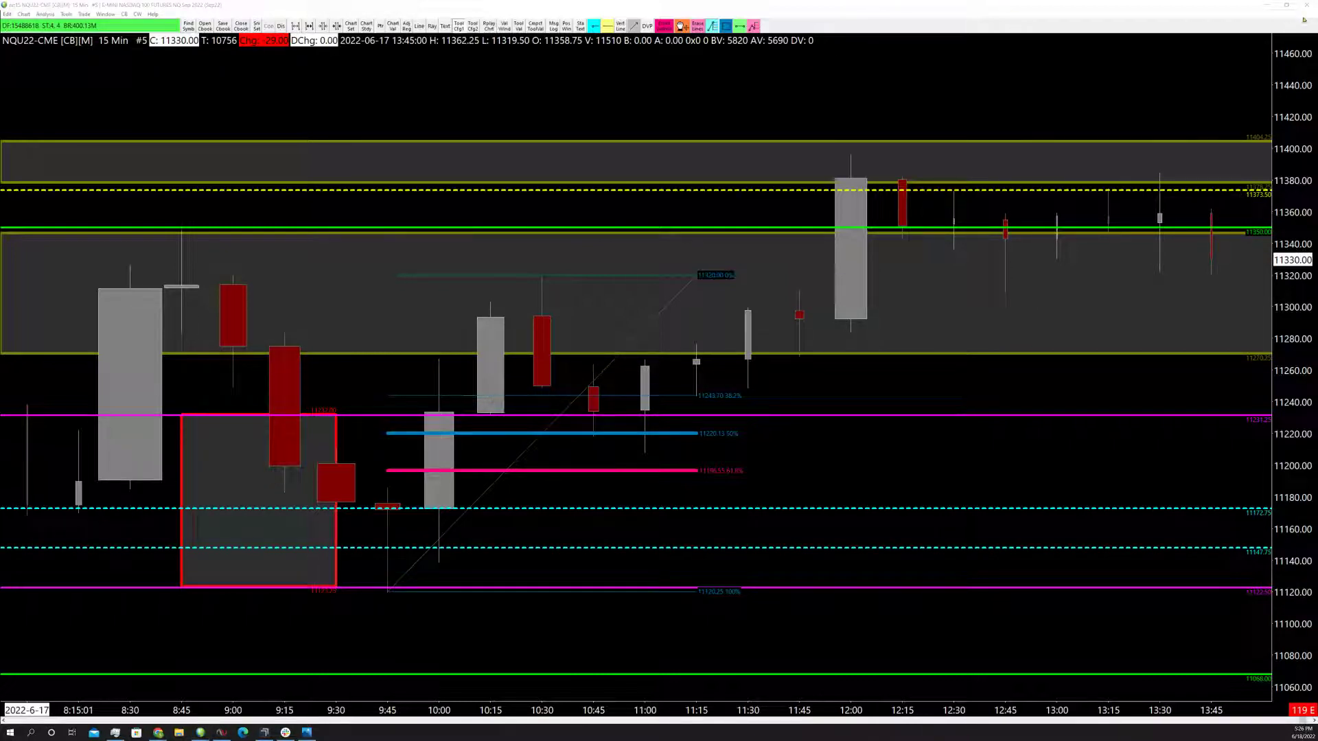
Step: Restore the maximized 15-minute chart to a small window and show the nq profile chart
click(1287, 7)
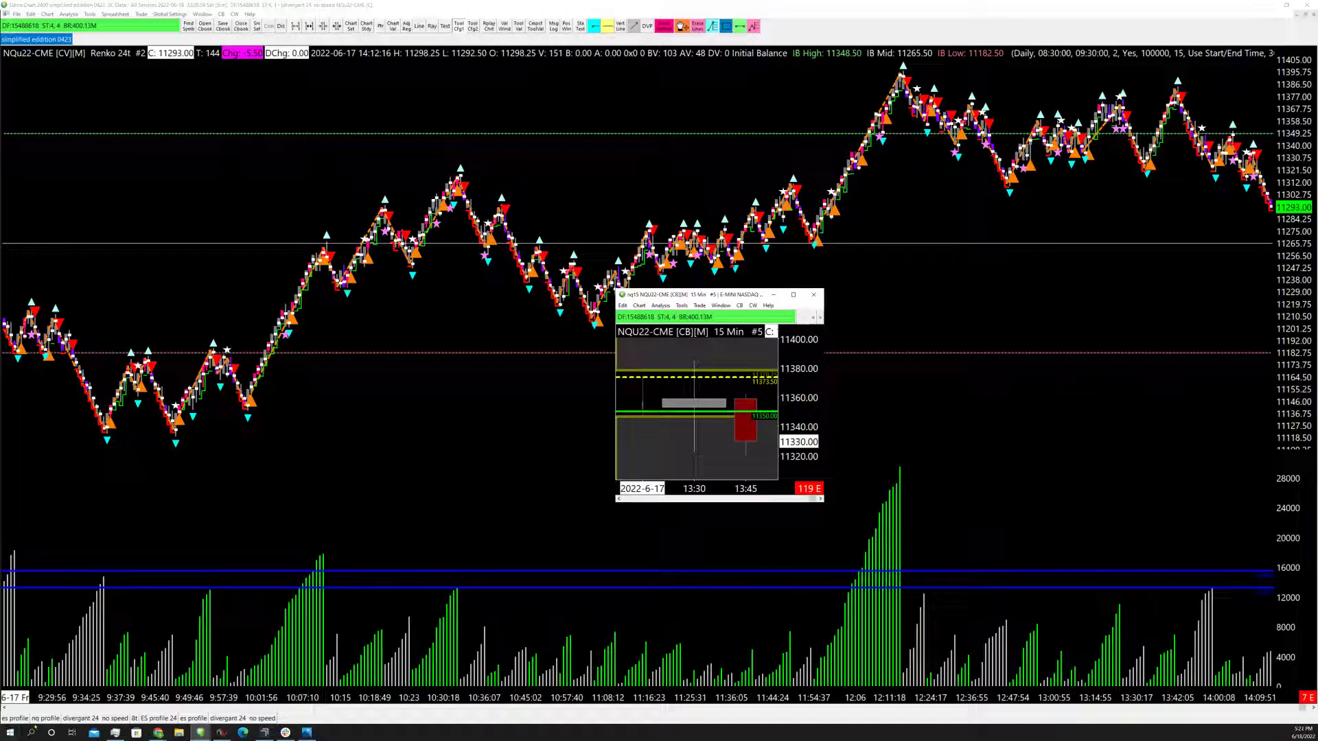
click(42, 718)
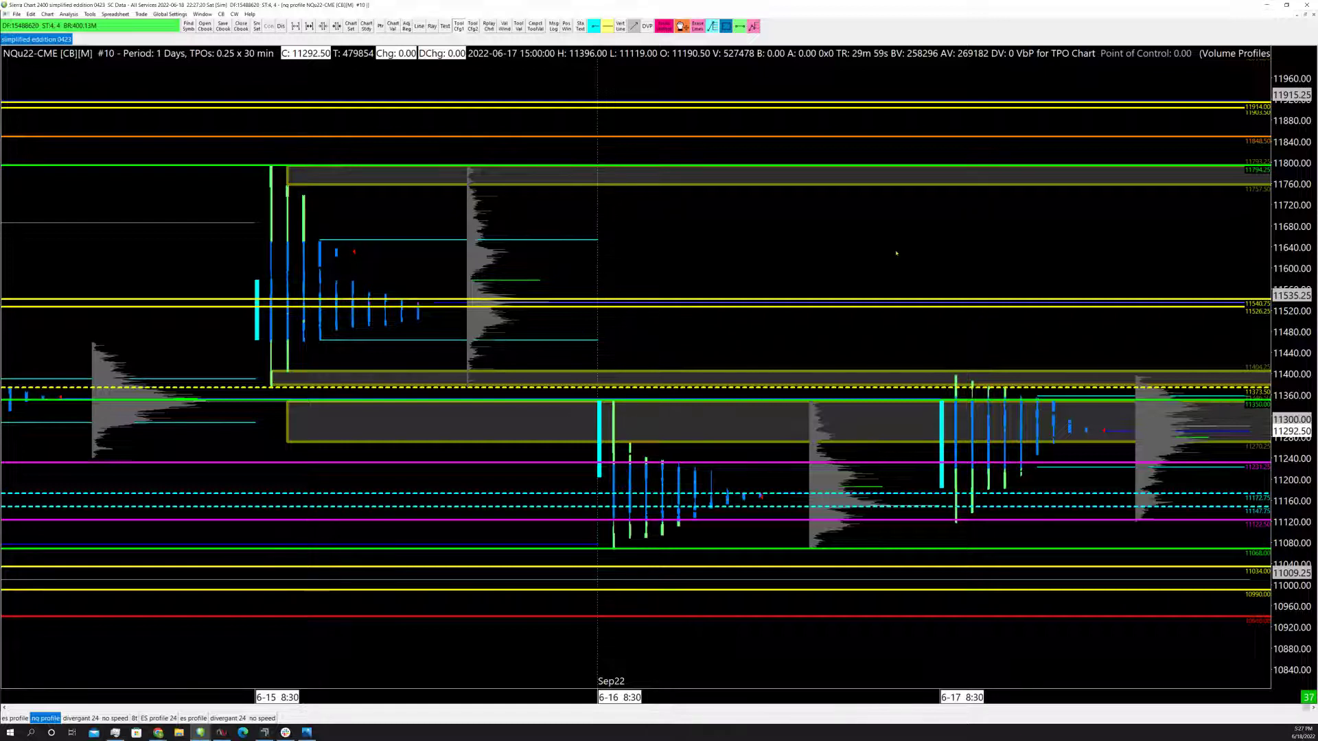
Step: Restore the nq profile chart to a small window and maximize the divergant 24 no speed NQ Renko chart
click(1304, 16)
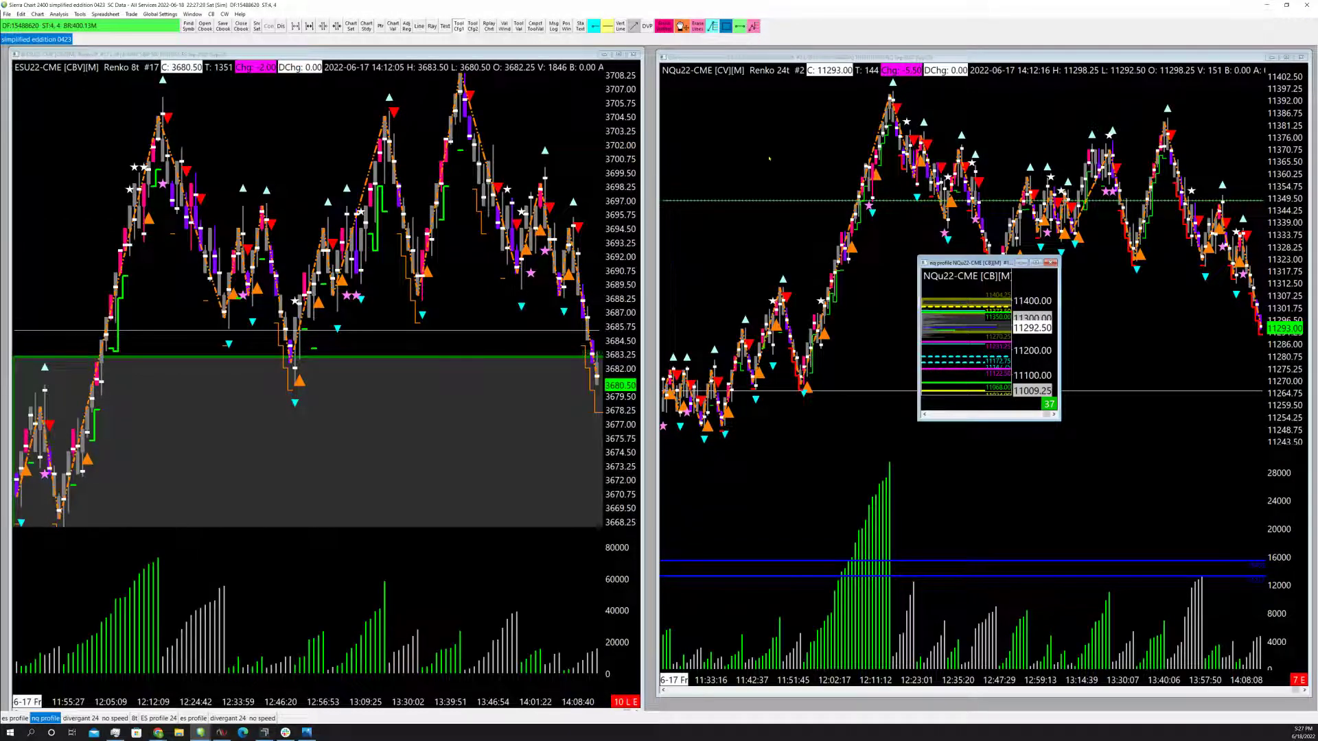
click(237, 719)
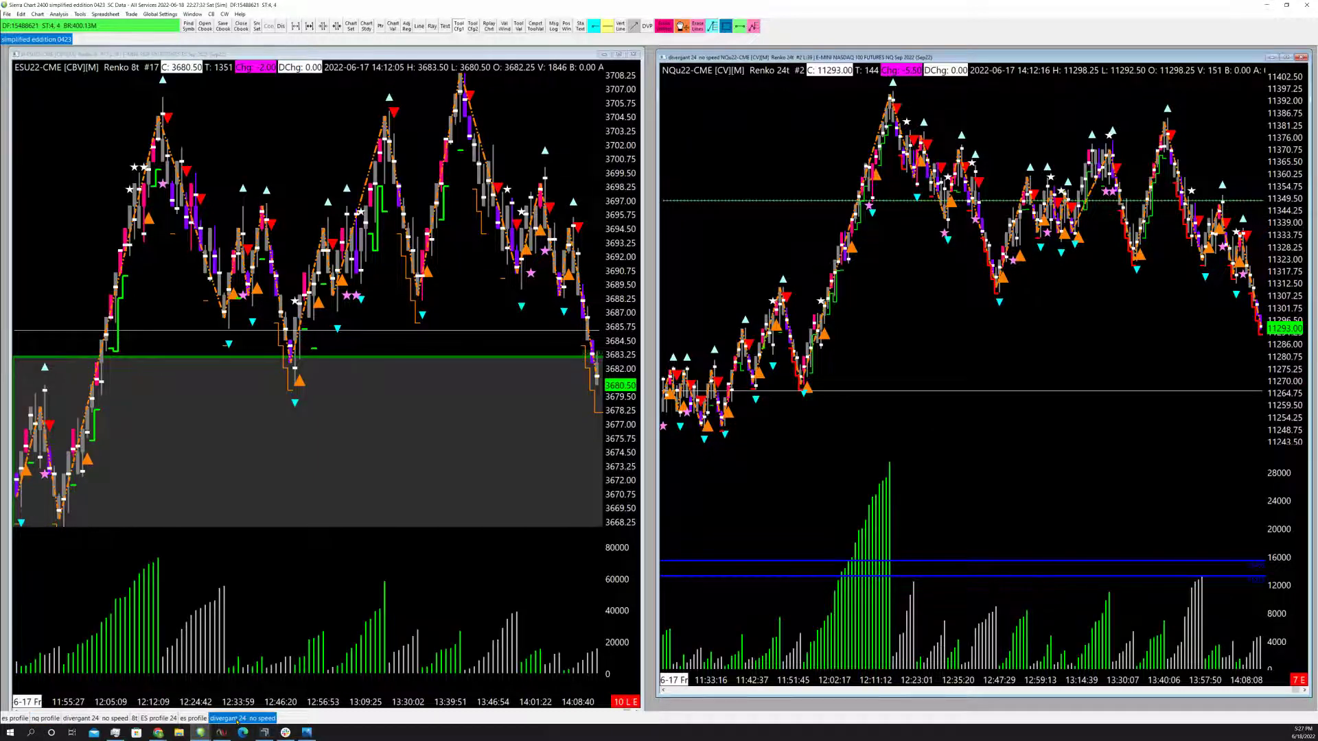
double_click(237, 719)
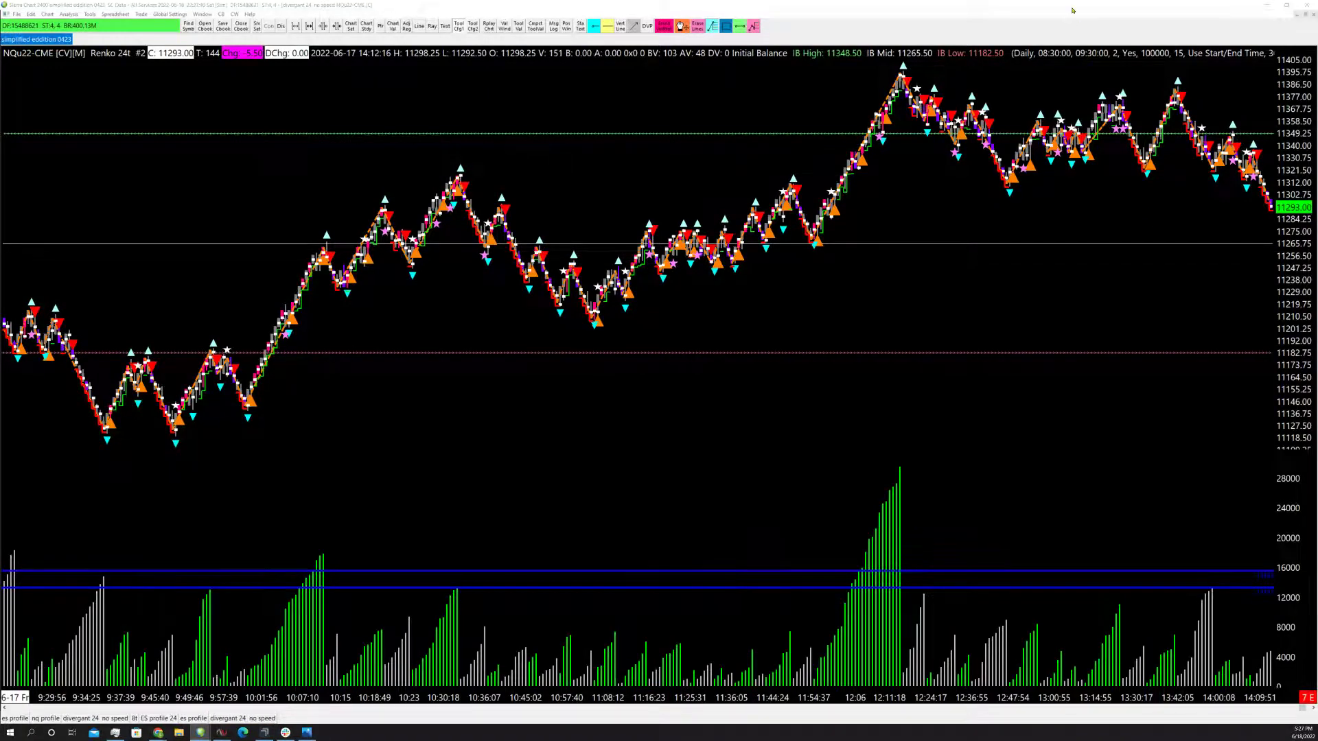
Step: Shrink the main window and open the detached nq15 15-minute chart full screen to examine its Fibonacci retracement levels
drag(1142, 15, 841, 158)
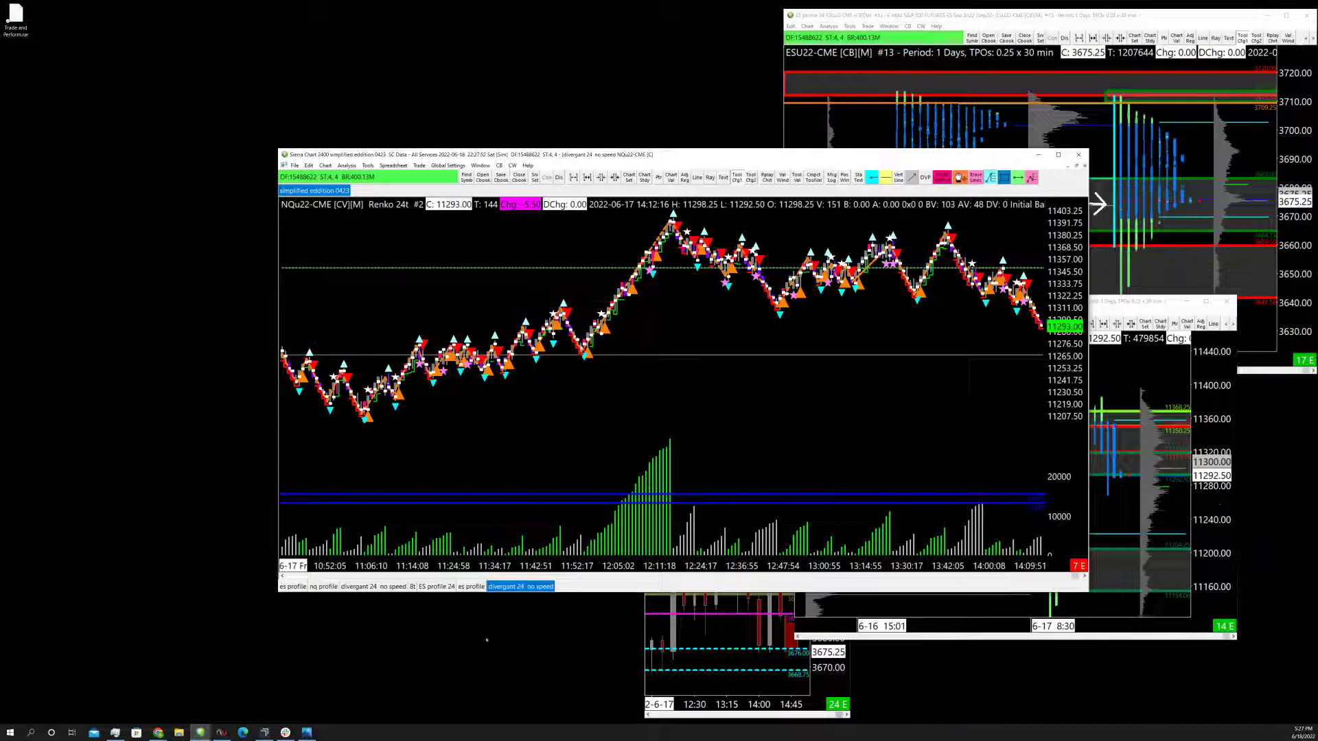
click(200, 732)
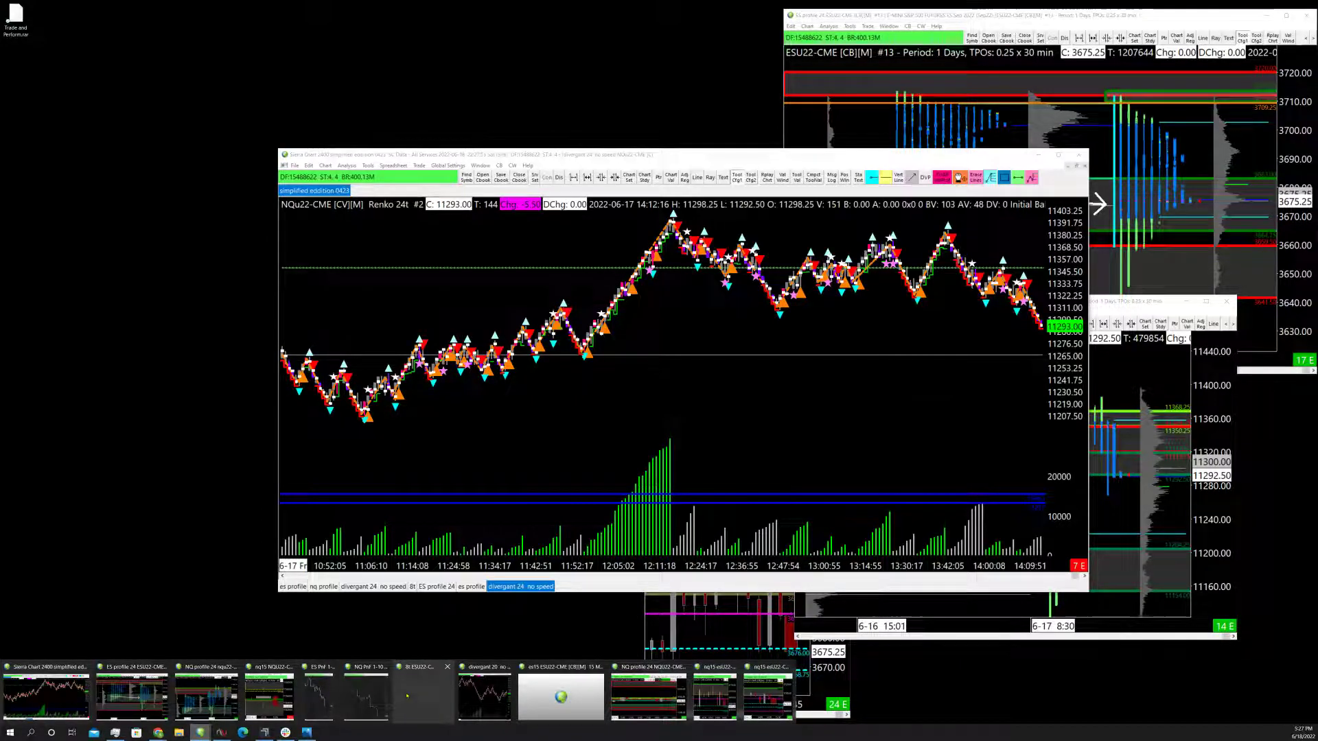
click(649, 709)
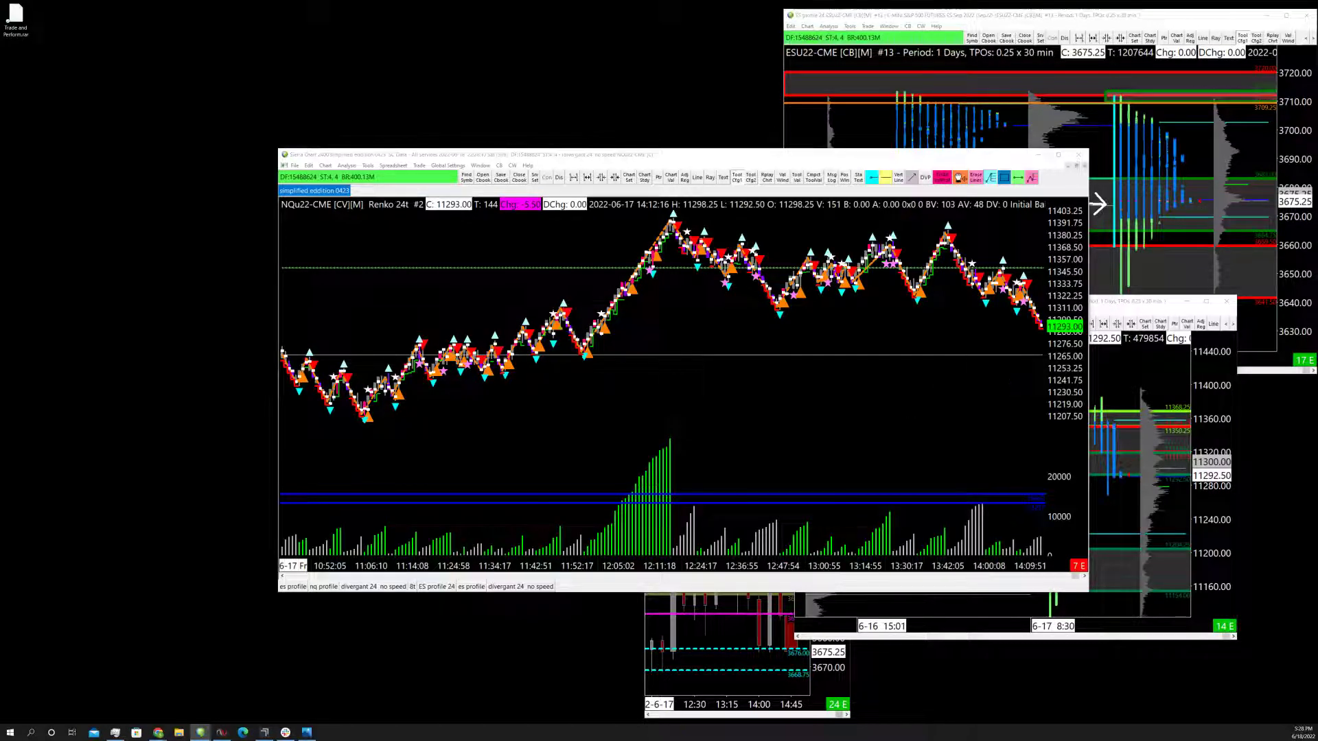
mouse_move(197, 737)
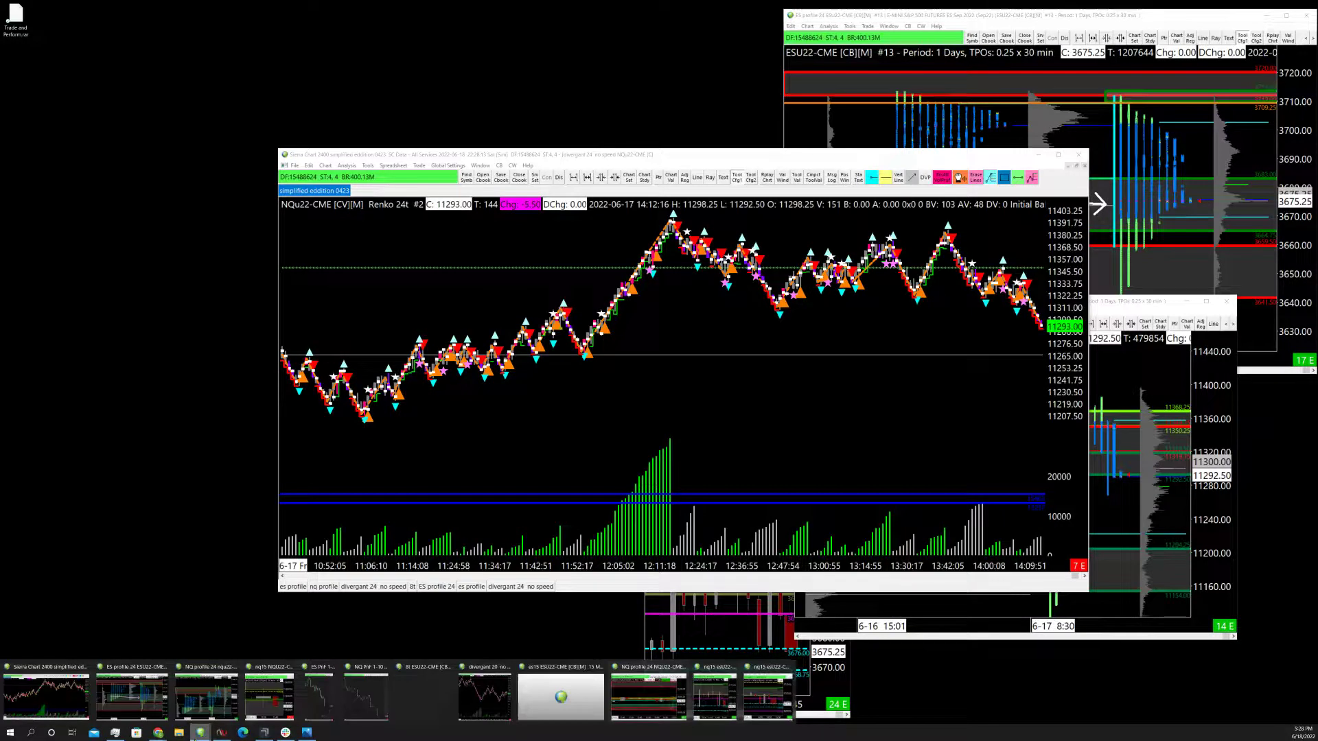
click(259, 707)
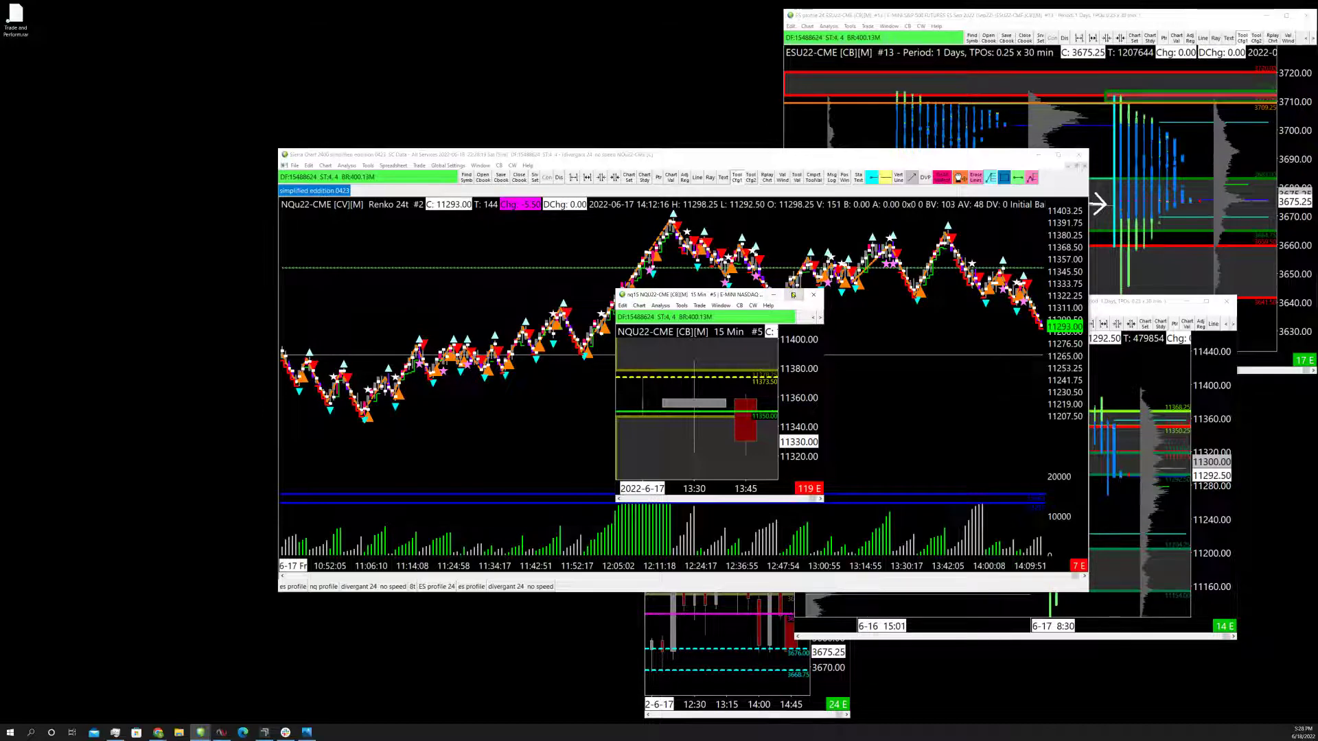
click(794, 295)
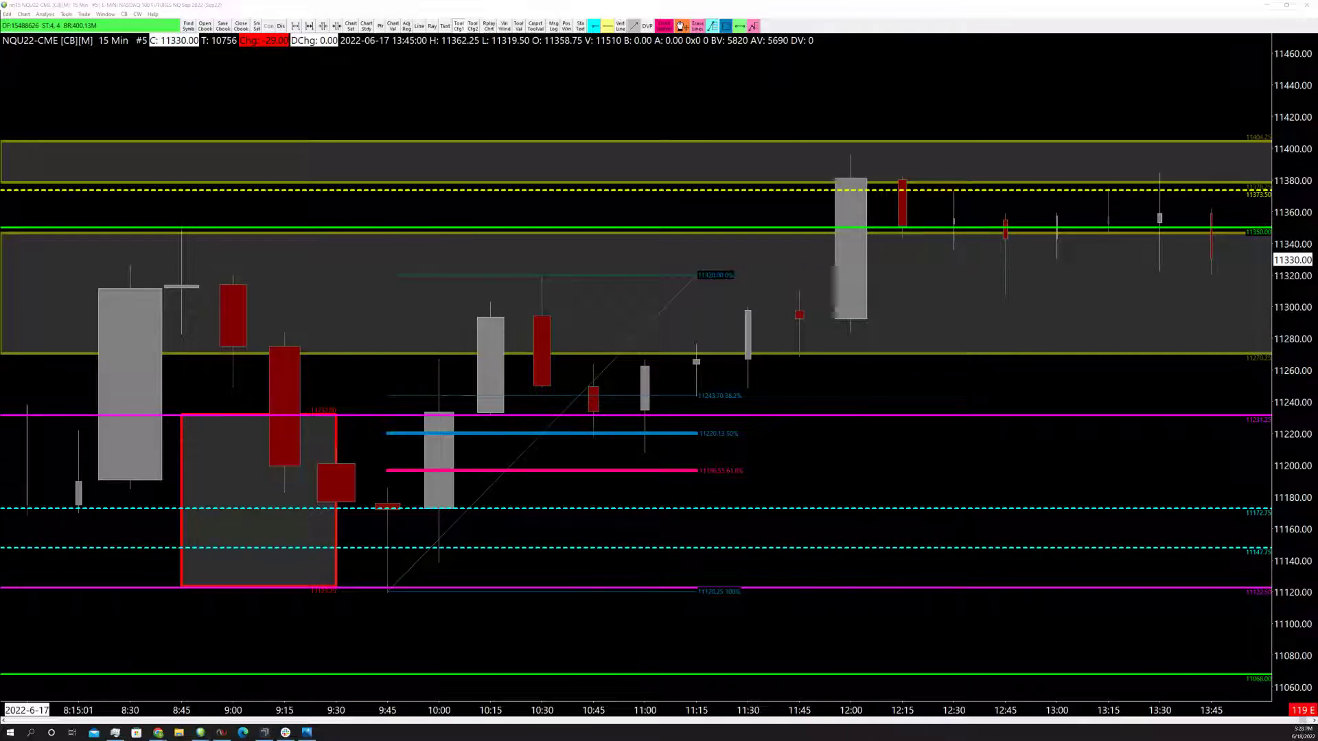
Step: Put the detached nq15 chart away and maximize the main window with the NQ Renko 24t chart
click(1287, 6)
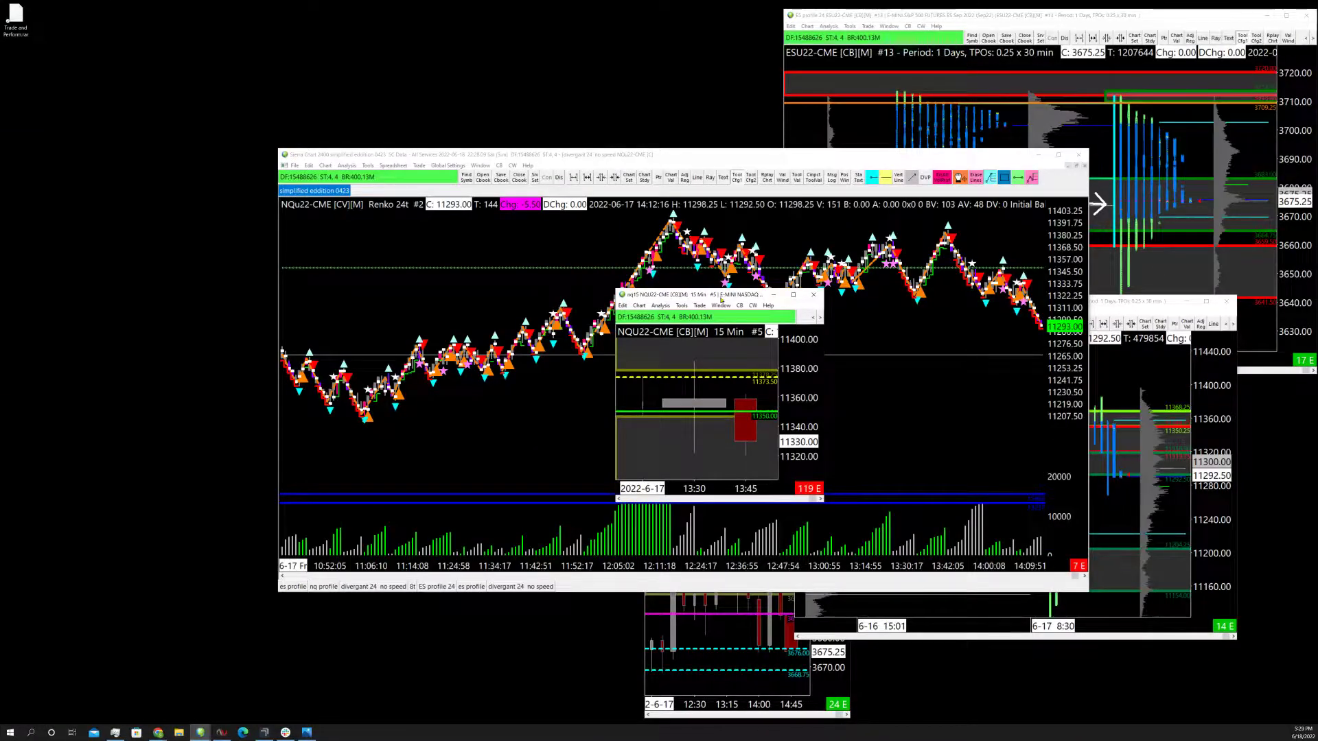
drag(719, 297, 895, 294)
click(950, 292)
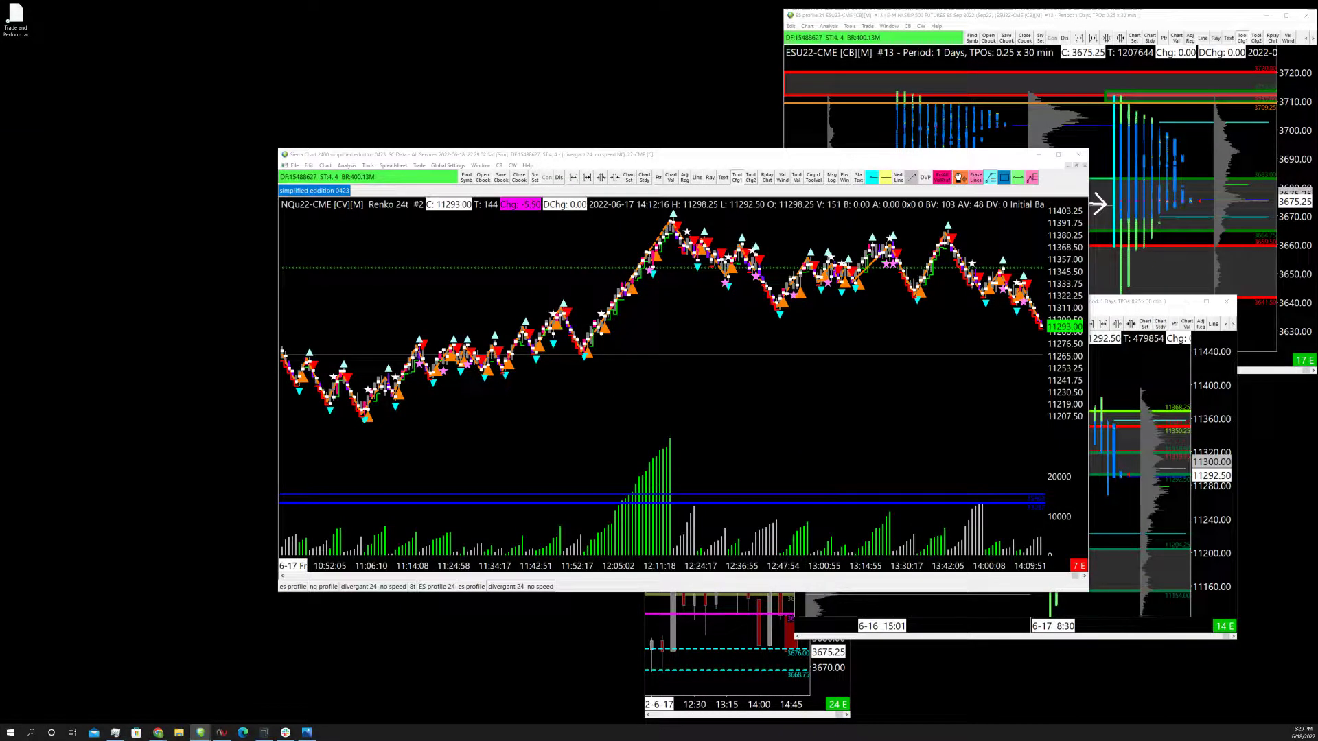
click(1058, 154)
key(super+Up)
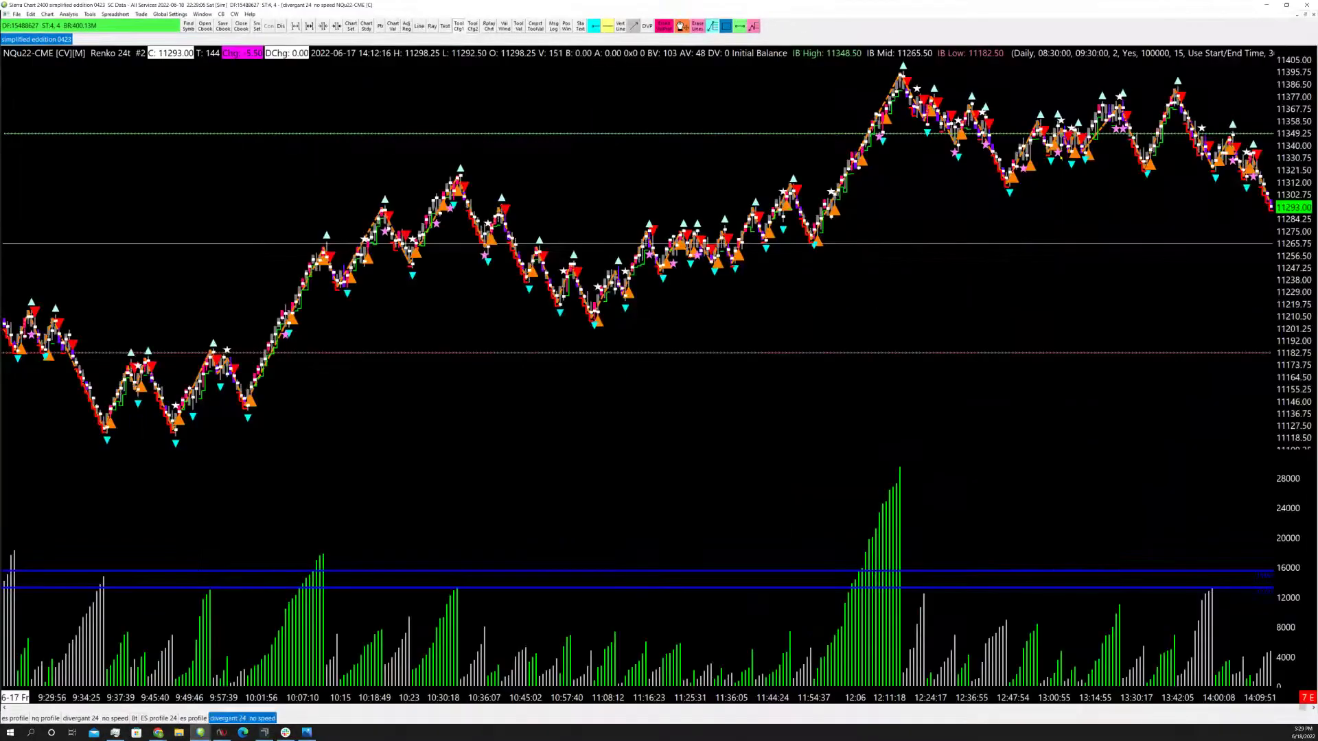
Step: Draw a yellow horizontal line at 11220.50 across the morning swings on the NQ Renko 24t chart, with the bars enlarged
key(Up)
key(Up)
key(Up)
key(Up)
key(Up)
key(Up)
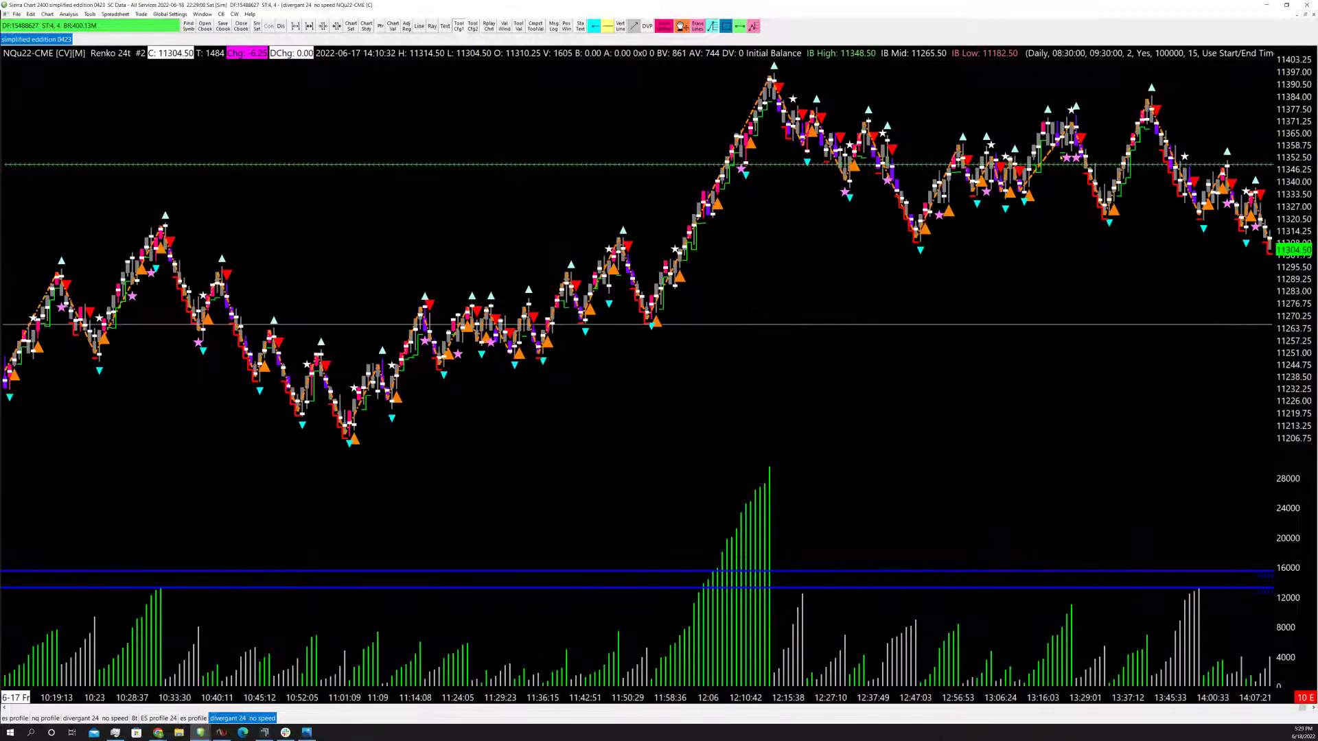
key(Left)
key(Left)
key(Left)
key(Left)
key(Left)
key(Left)
key(Left)
key(Left)
key(Left)
key(Left)
key(Left)
key(Left)
key(Left)
key(Left)
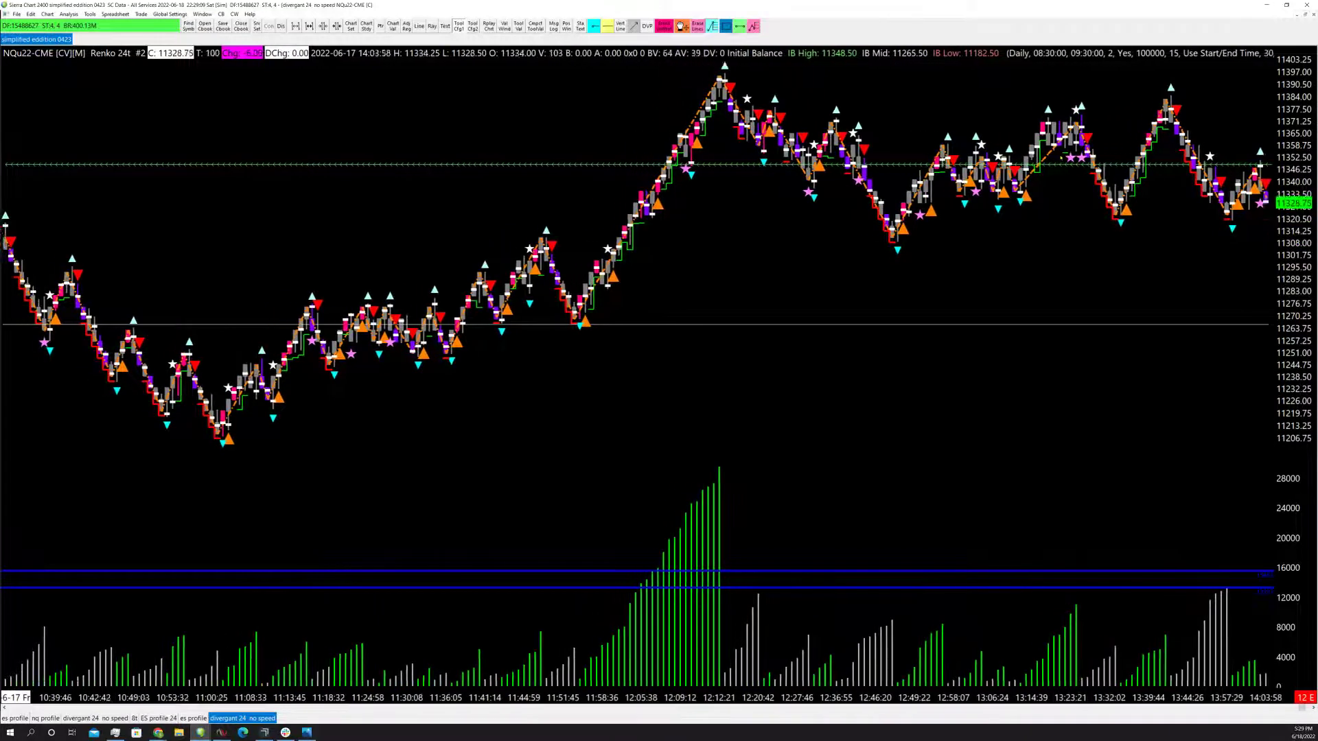
key(Left)
key(Left)
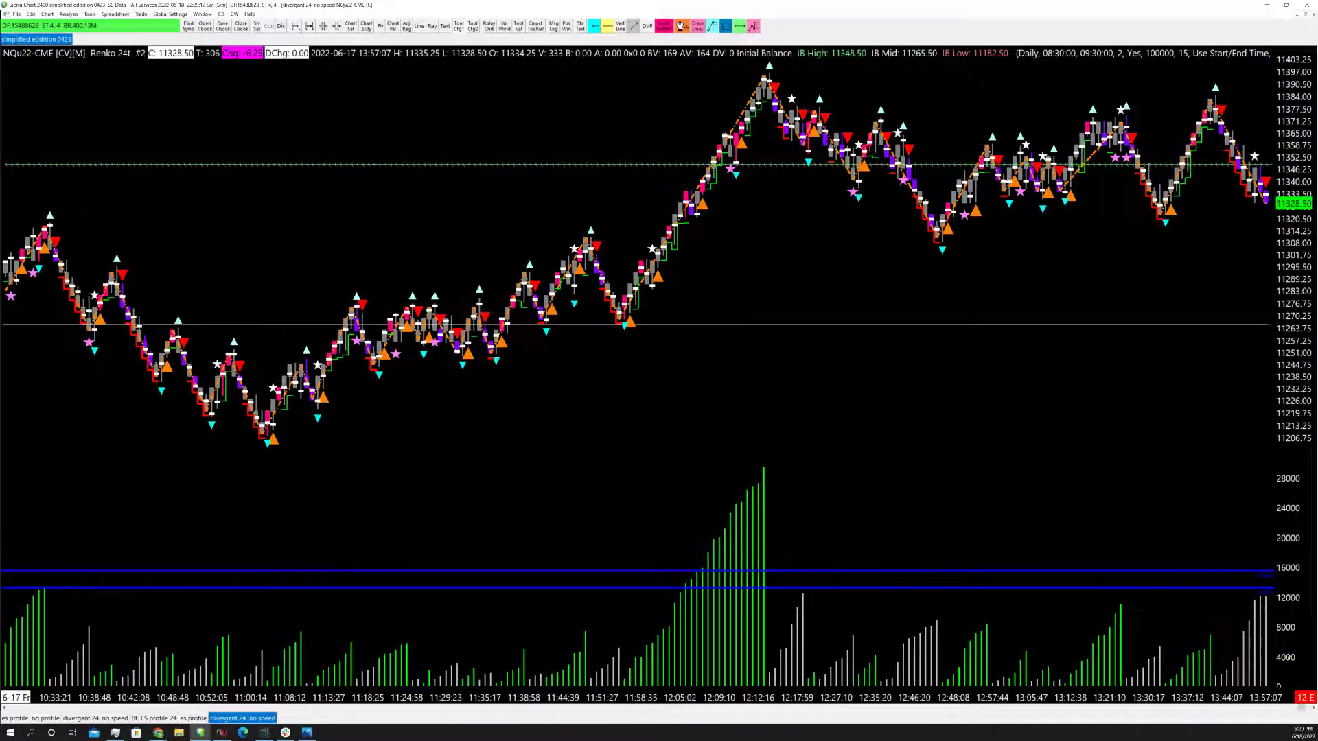
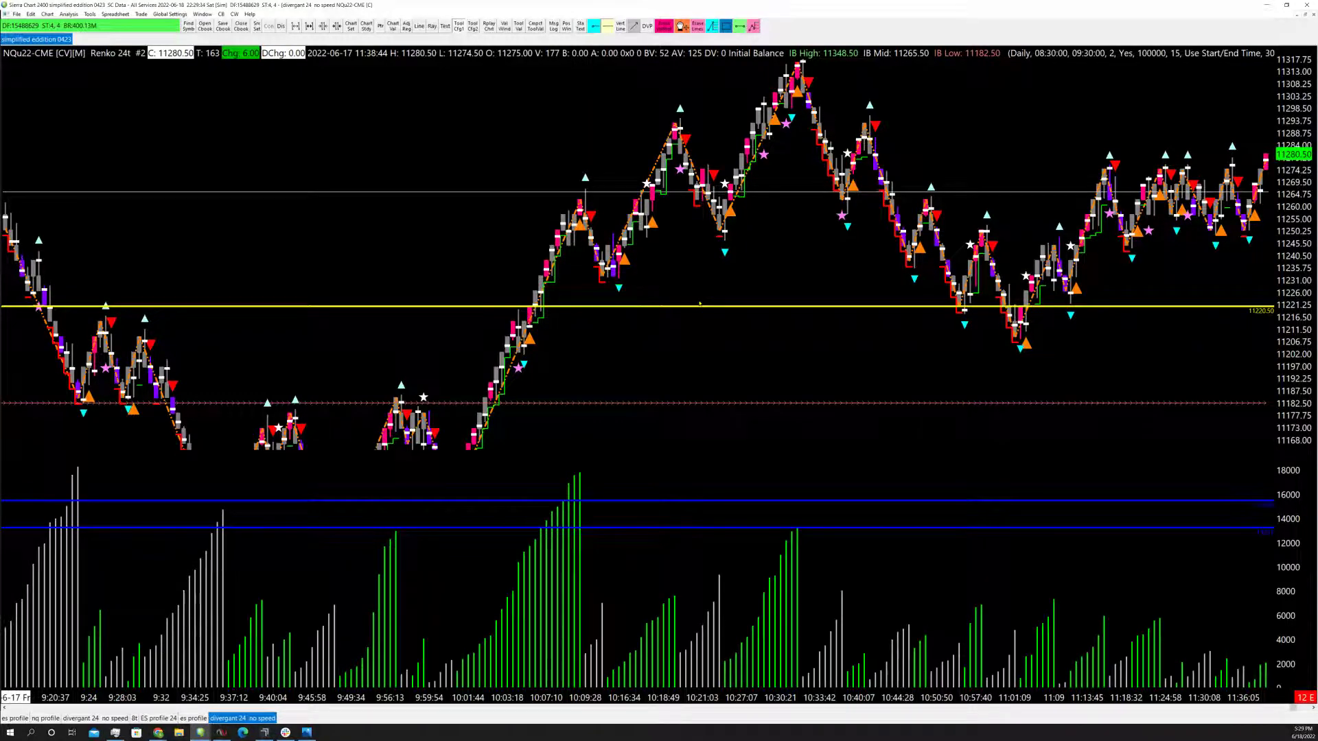
scroll(699, 303, up, 8)
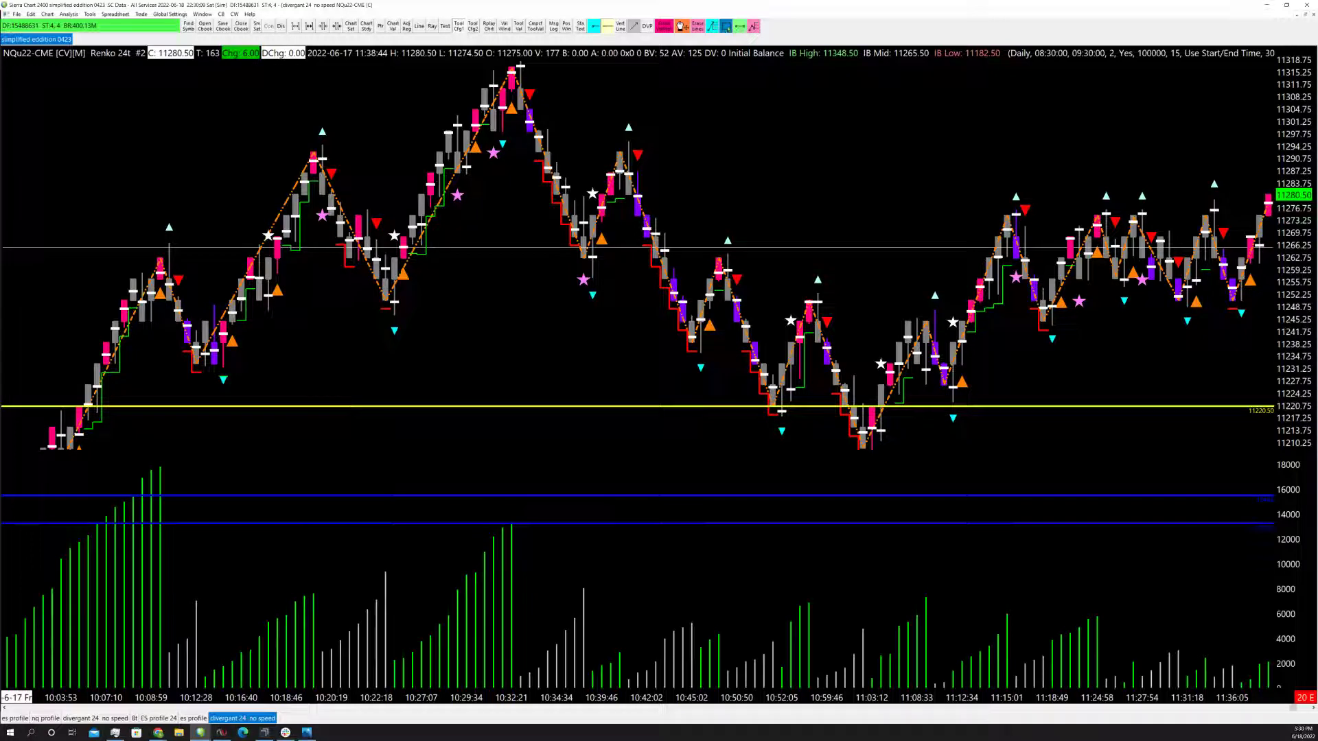
Step: Box the pullback near 10:13 with a red rectangle and white arrow, and mark the 10:22 pullback with an arrow and short lines
mouse_move(188, 314)
mouse_move(177, 306)
mouse_down()
mouse_move(249, 326)
mouse_move(259, 371)
mouse_up()
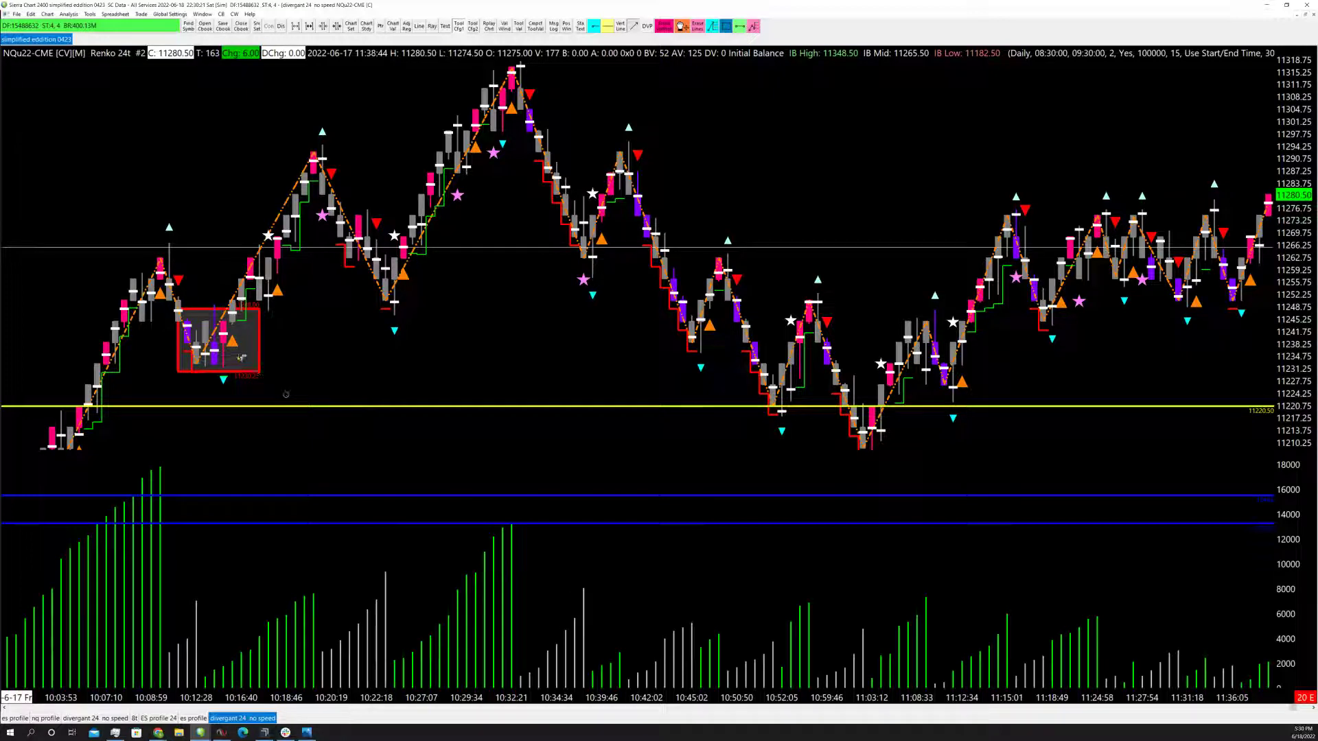
drag(286, 393, 224, 351)
drag(385, 173, 375, 213)
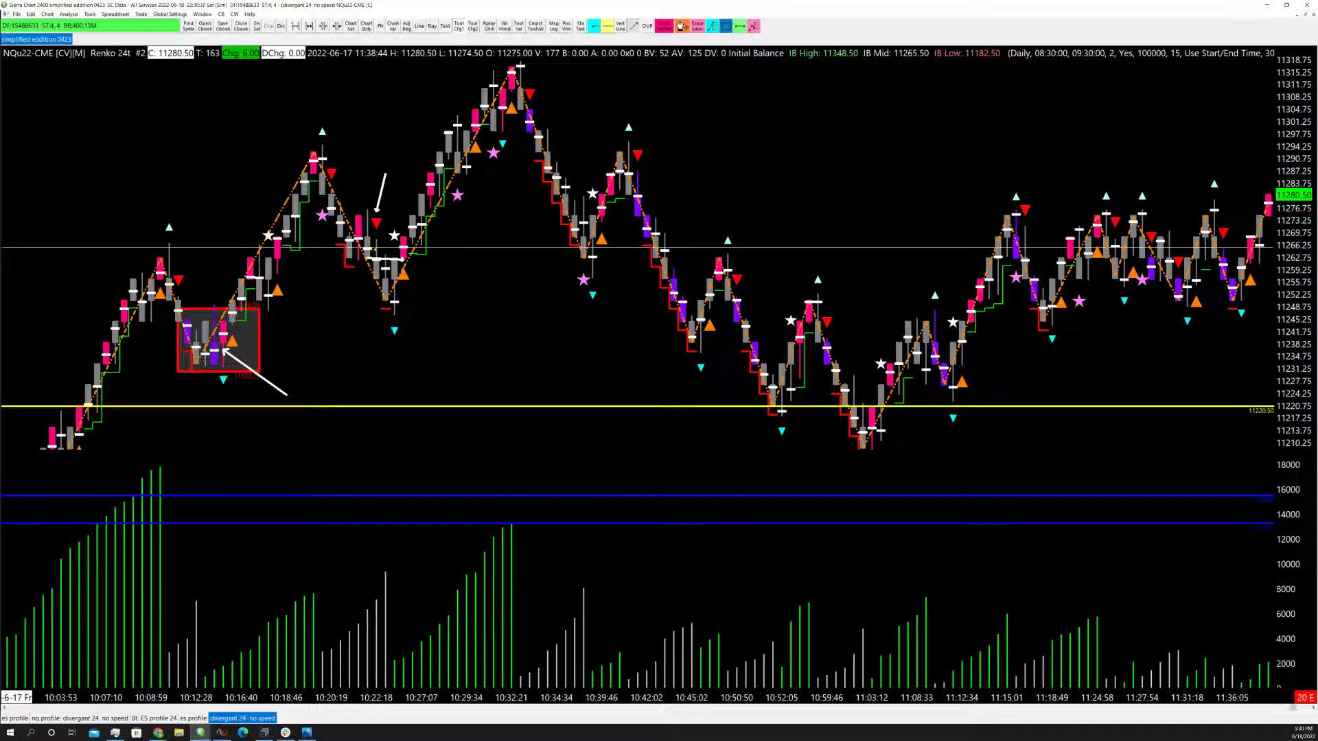
drag(375, 252, 405, 250)
Step: Mark the swing lows near 10:37, 10:45, 10:52 and 11:03 with crossing white arrows, and the 11:11 higher low with a line and arrow
mouse_move(556, 229)
mouse_down()
mouse_move(621, 280)
mouse_move(549, 262)
mouse_up()
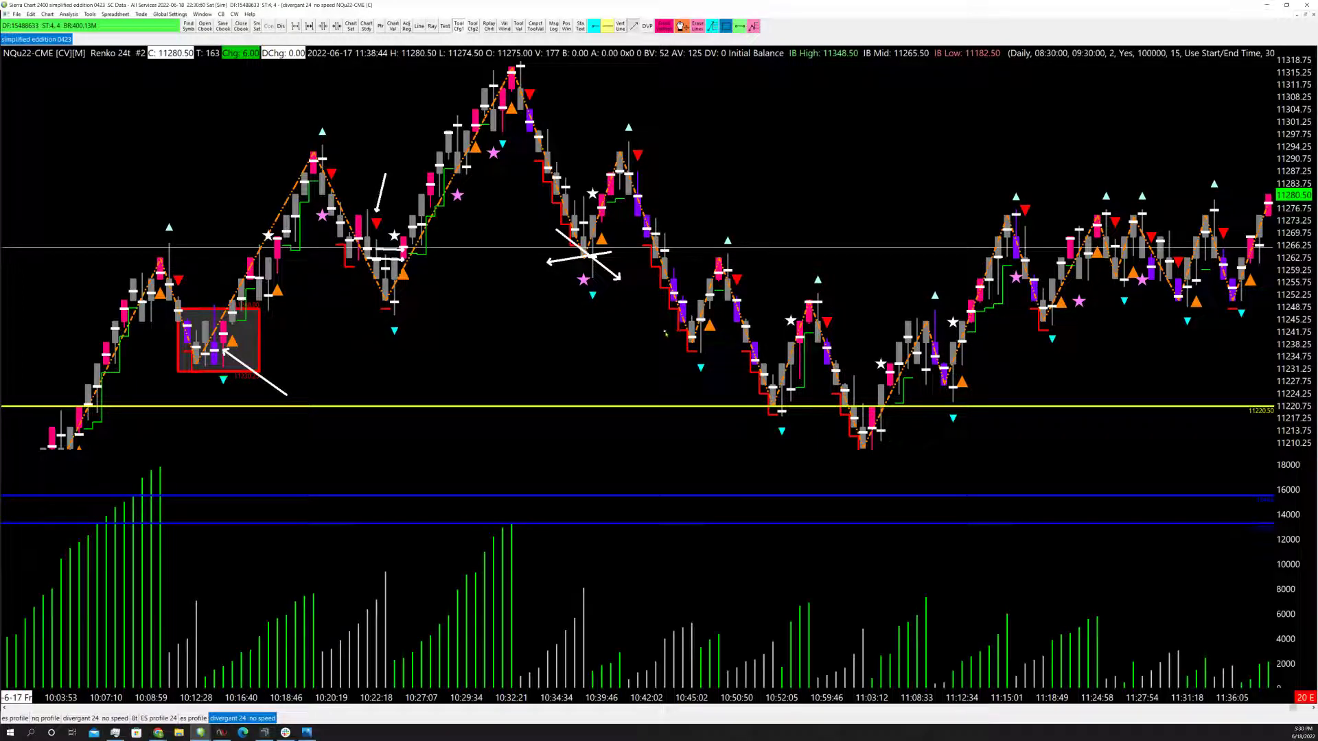
drag(718, 313, 654, 341)
mouse_move(746, 383)
mouse_down()
mouse_move(800, 412)
mouse_move(750, 406)
mouse_move(881, 440)
mouse_move(836, 442)
mouse_up()
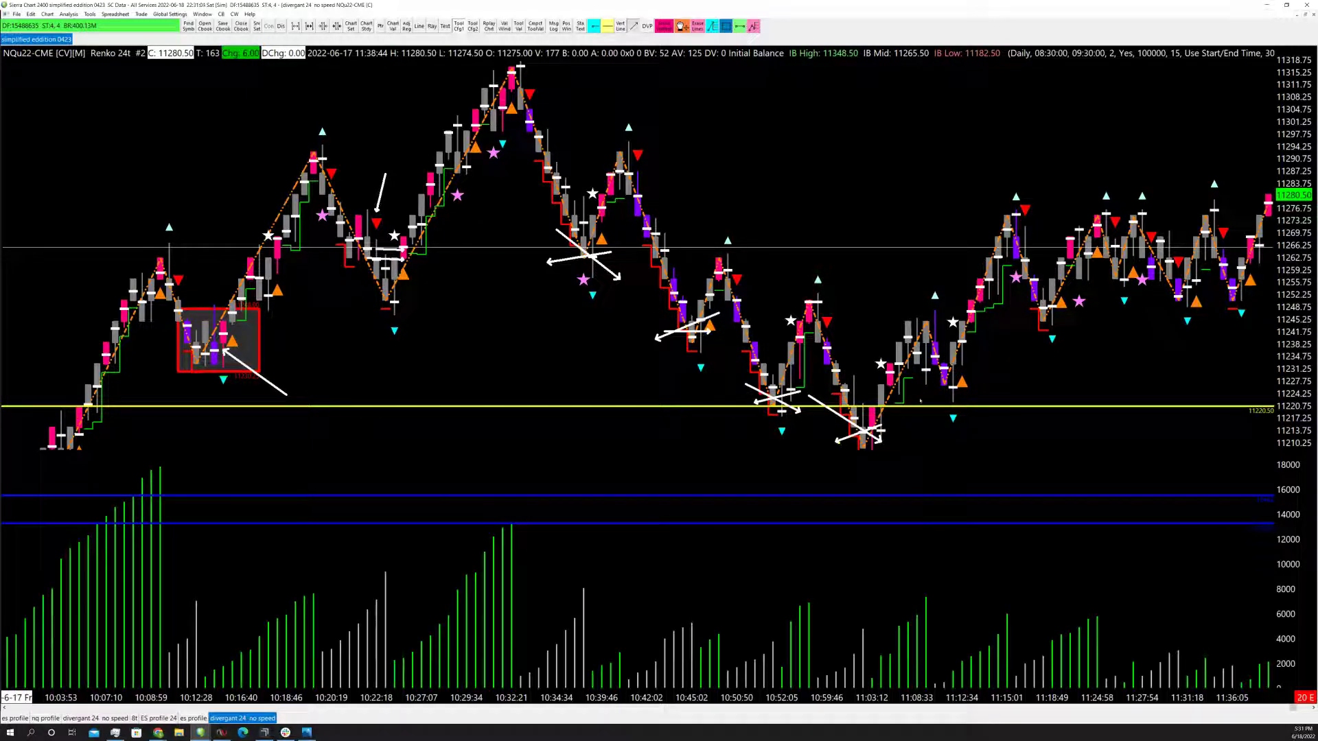
mouse_move(915, 375)
mouse_down()
mouse_move(973, 364)
mouse_move(989, 381)
mouse_move(955, 345)
mouse_up()
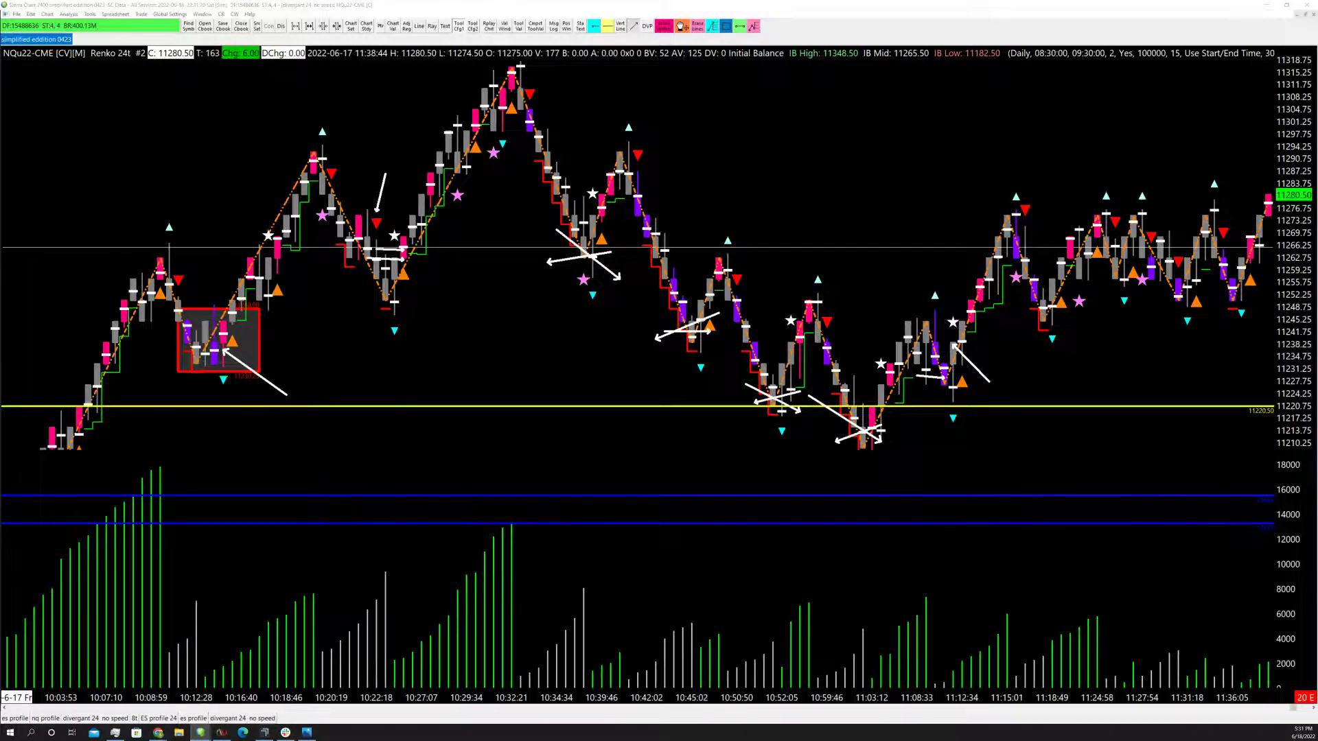
Step: Bring up the divergant 20 no speed Renko 20t chart full screen and examine its swings from 8:39 to about 11:20
drag(970, 157, 586, 143)
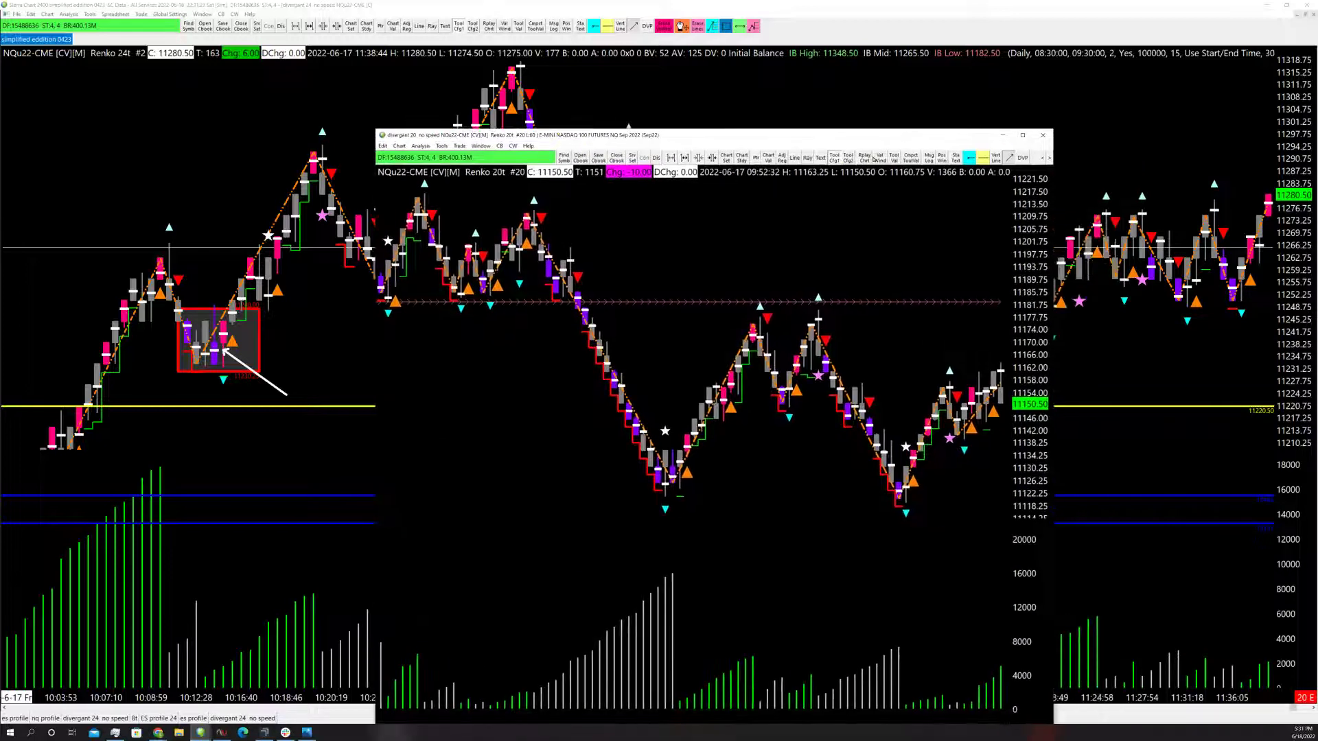
click(1024, 136)
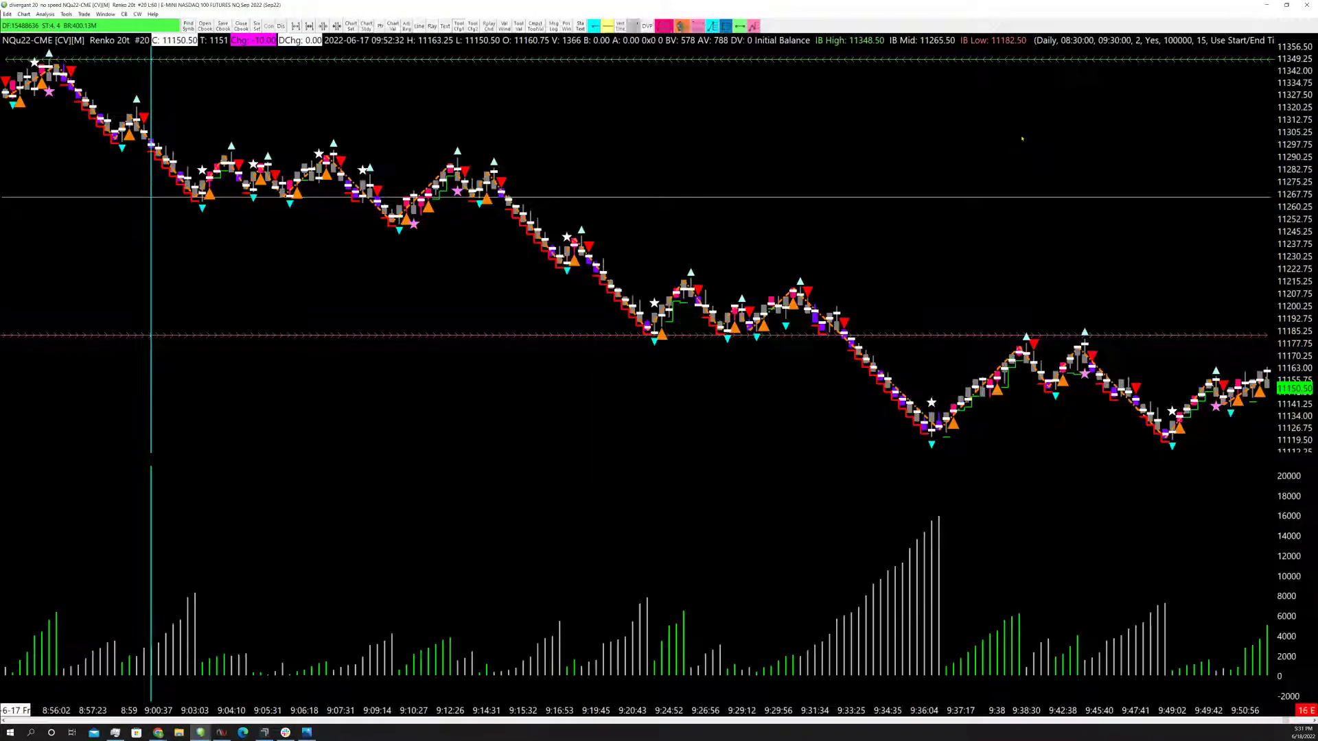
scroll(1022, 139, left, 10)
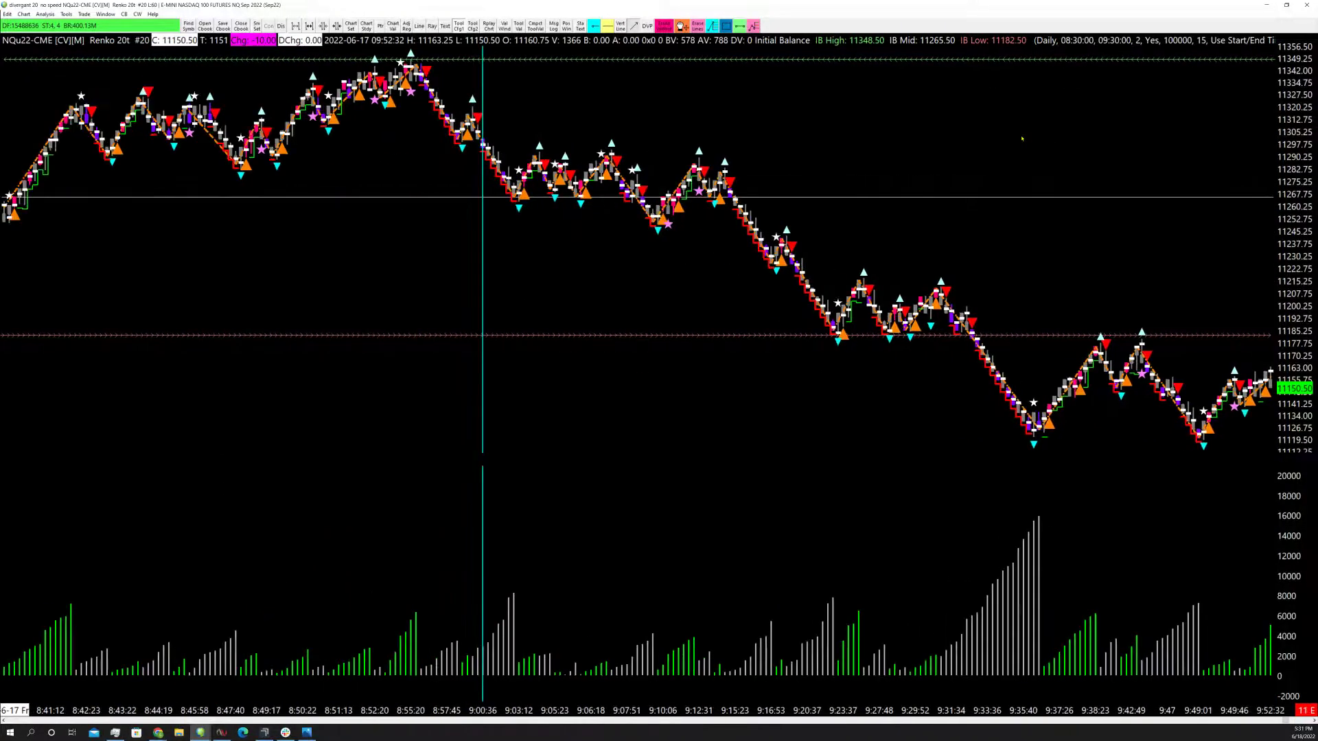
scroll(1022, 138, left, 10)
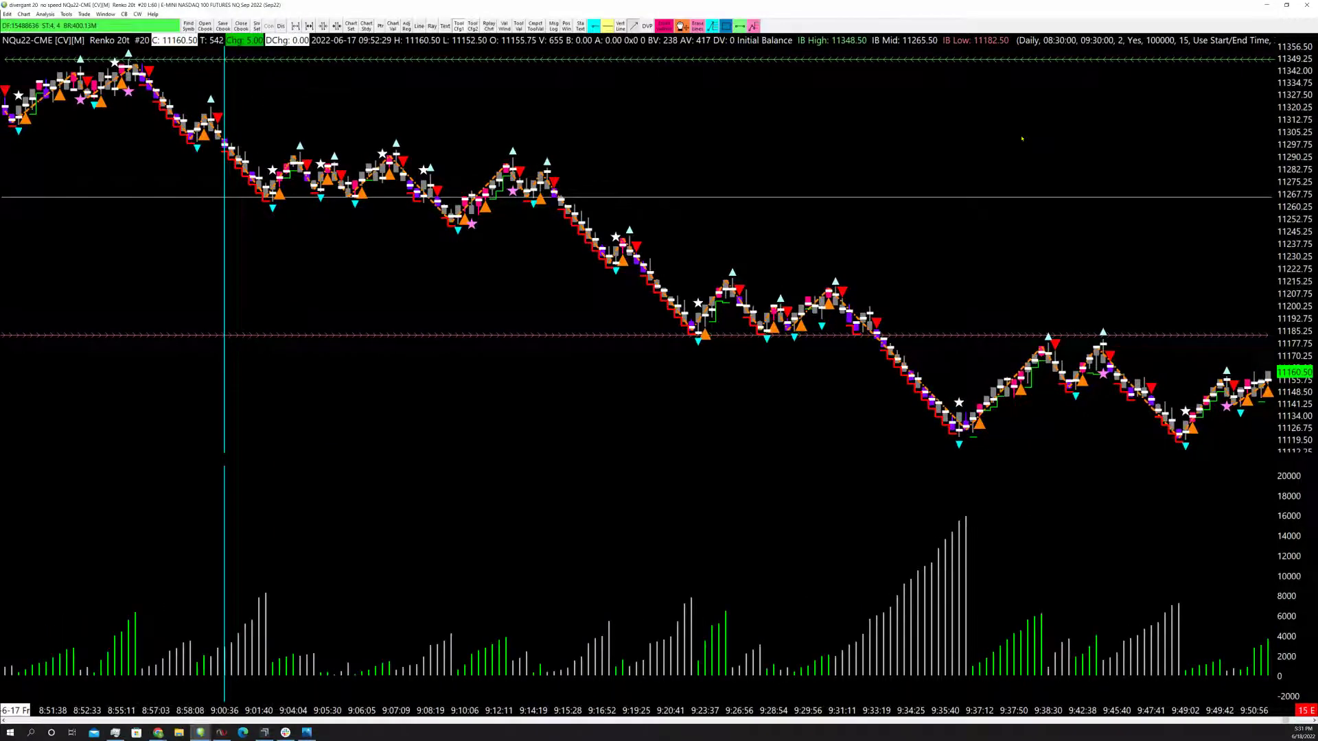
scroll(1022, 139, left, 10)
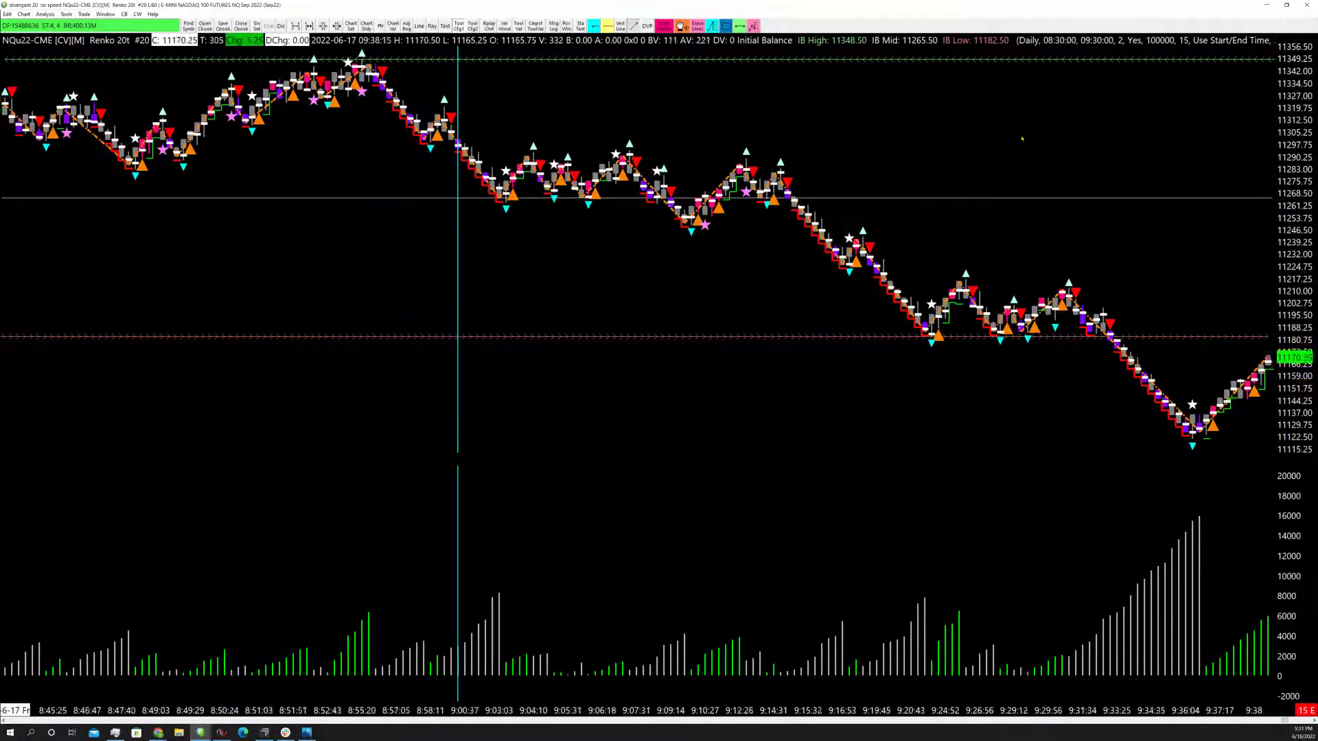
scroll(1022, 139, left, 10)
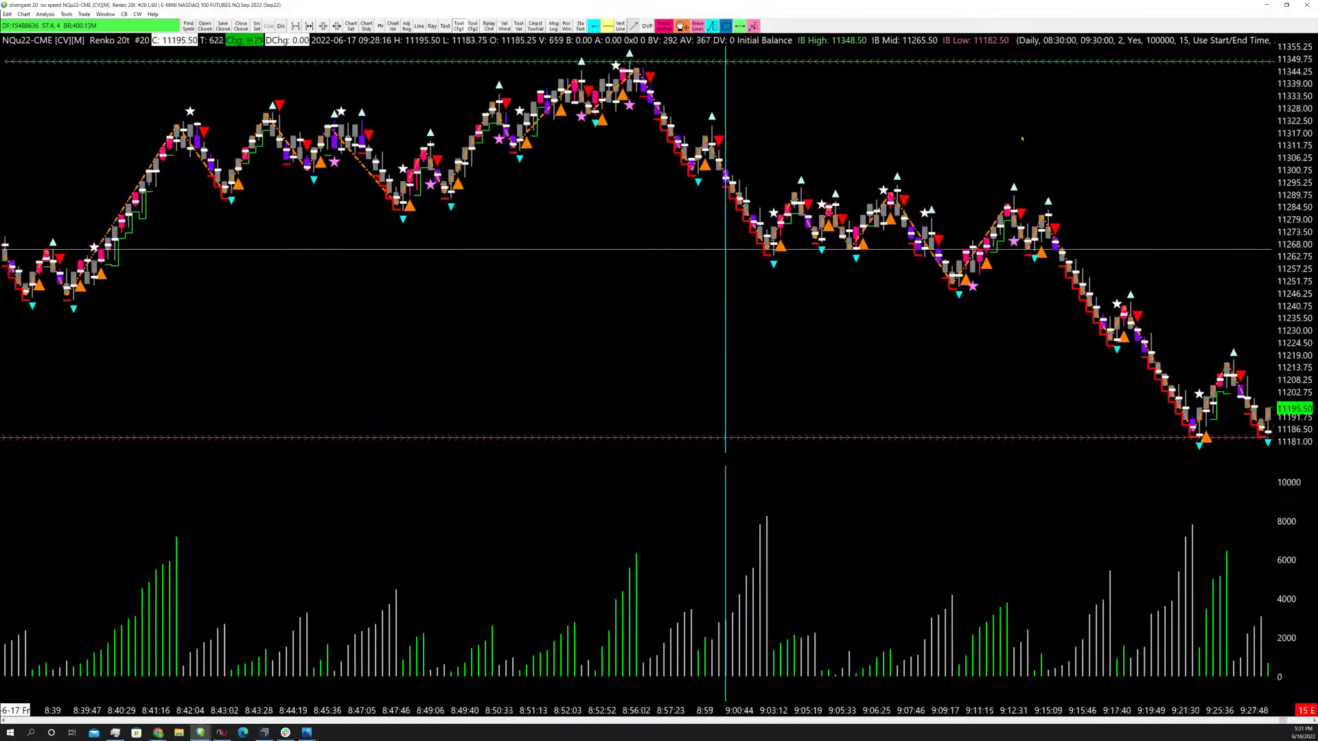
scroll(1022, 139, right, 10)
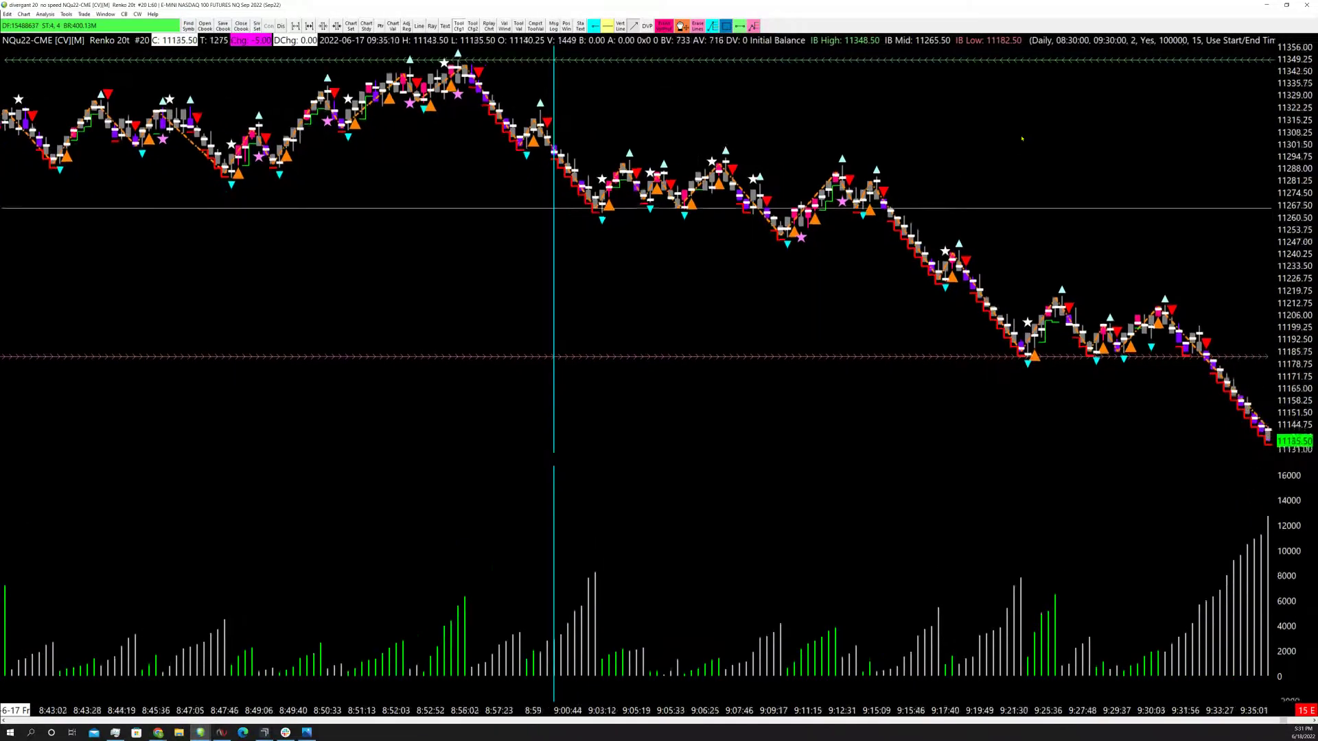
scroll(1022, 138, right, 10)
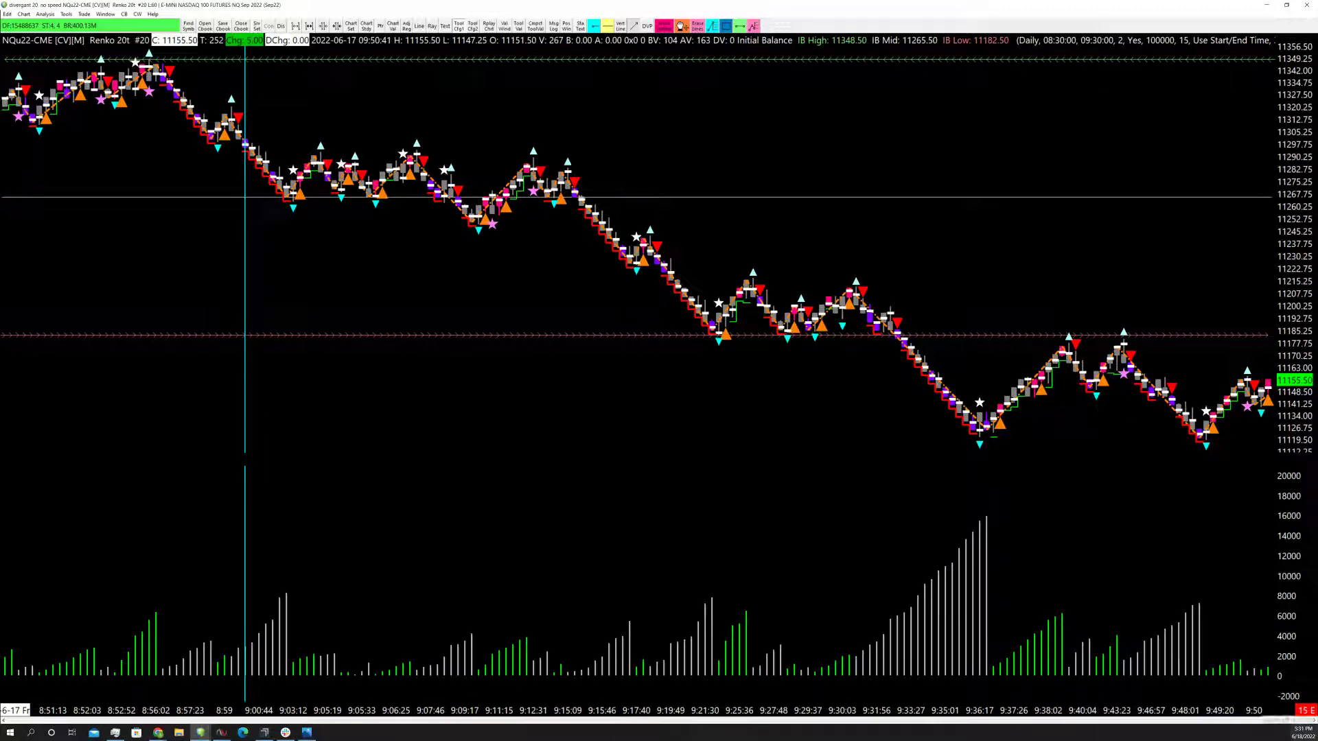
click(1289, 722)
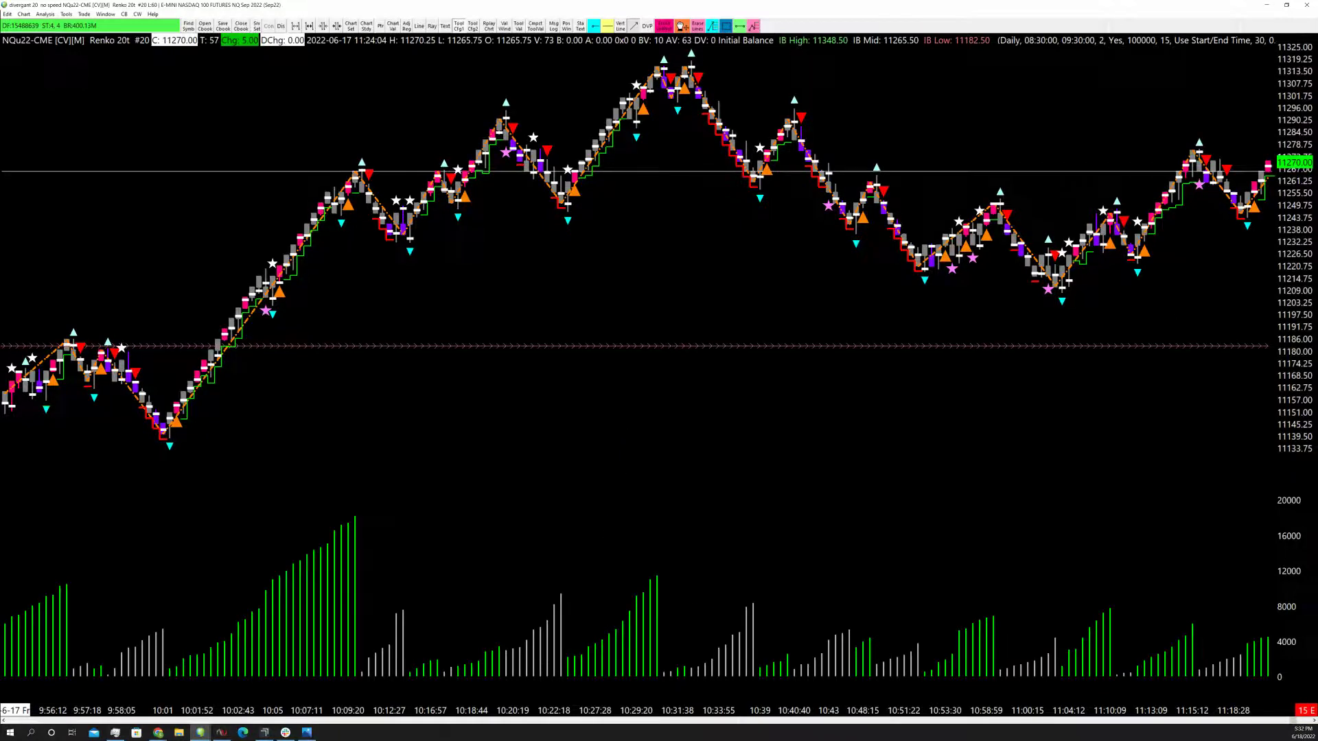
Step: Return to the annotated Renko 24t chart and examine the later price swings between about 11:40 and 14:00
key(alt+Tab)
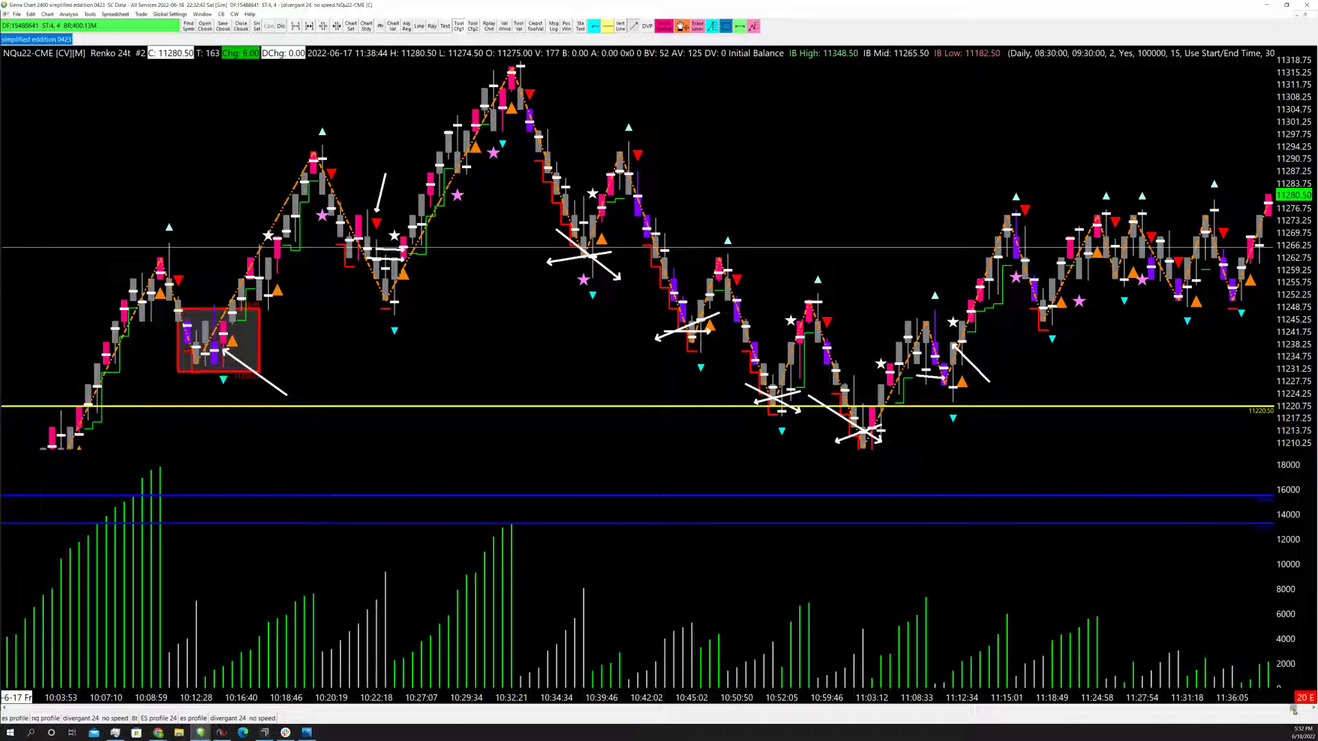
drag(1295, 712, 1301, 711)
scroll(1299, 708, up, 6)
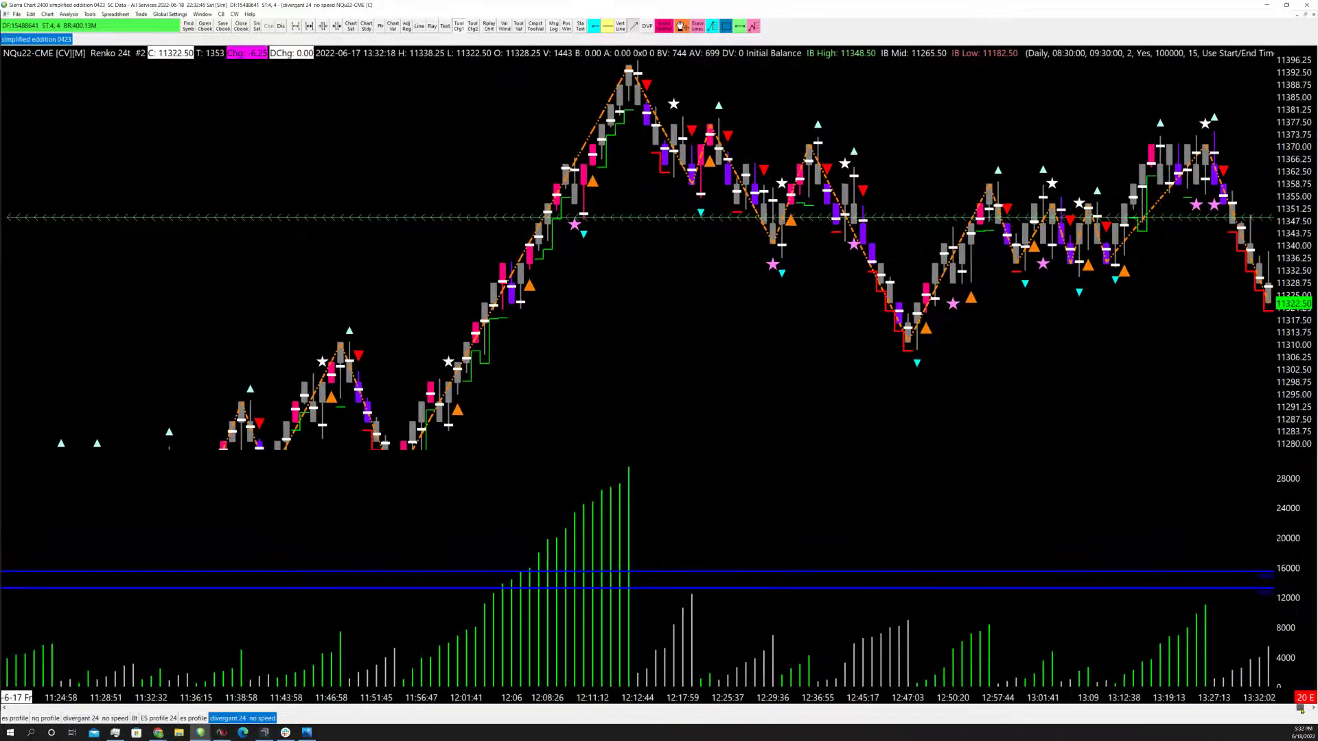
scroll(1300, 709, down, 4)
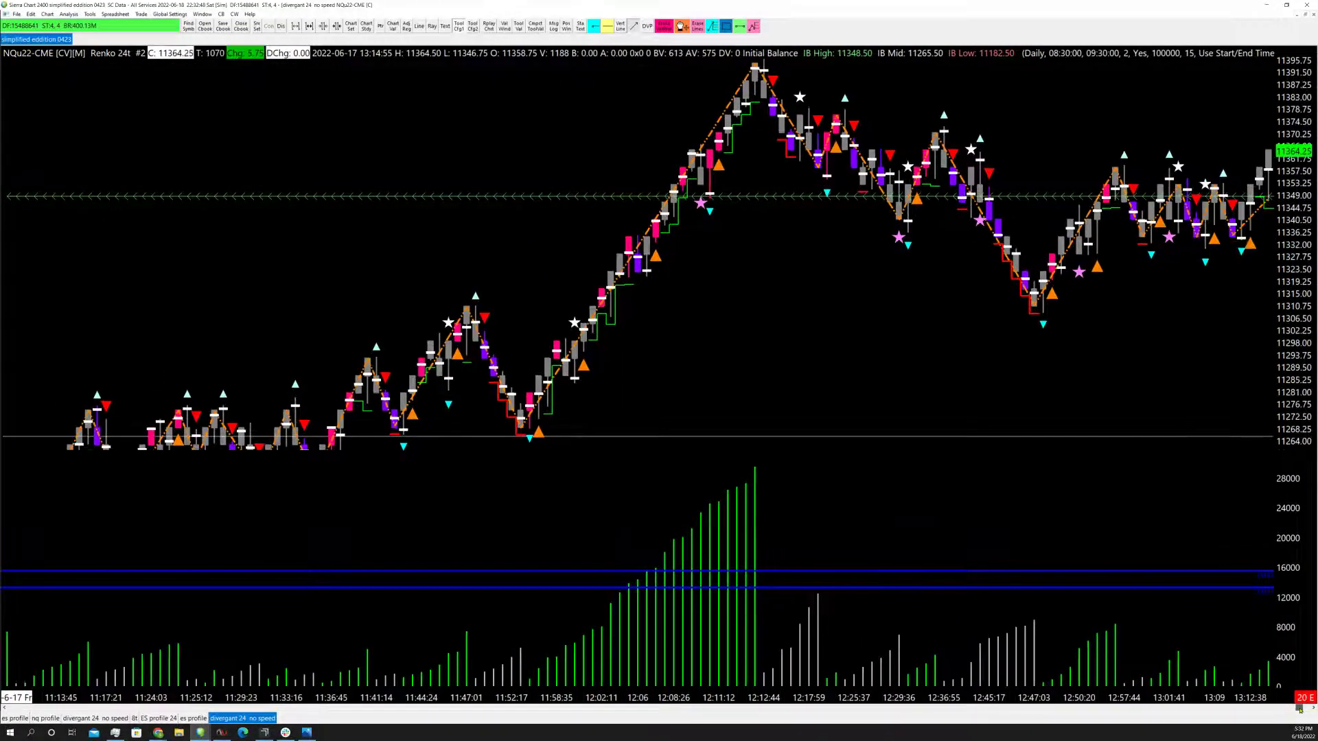
scroll(1299, 708, down, 6)
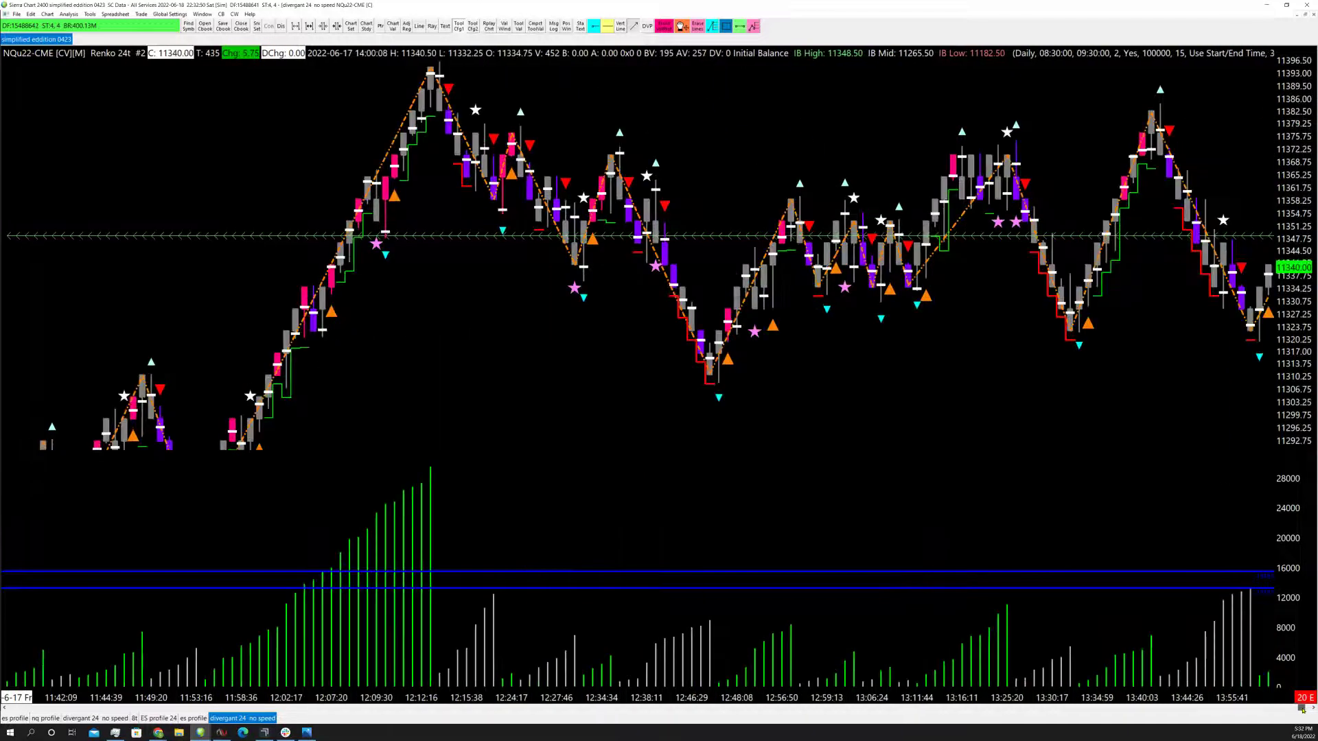
Step: Switch to Slack, examine the shared NQ Renko 24t screenshot with its colored zones and blue arrows at full size, and return to the chart
scroll(1301, 709, up, 4)
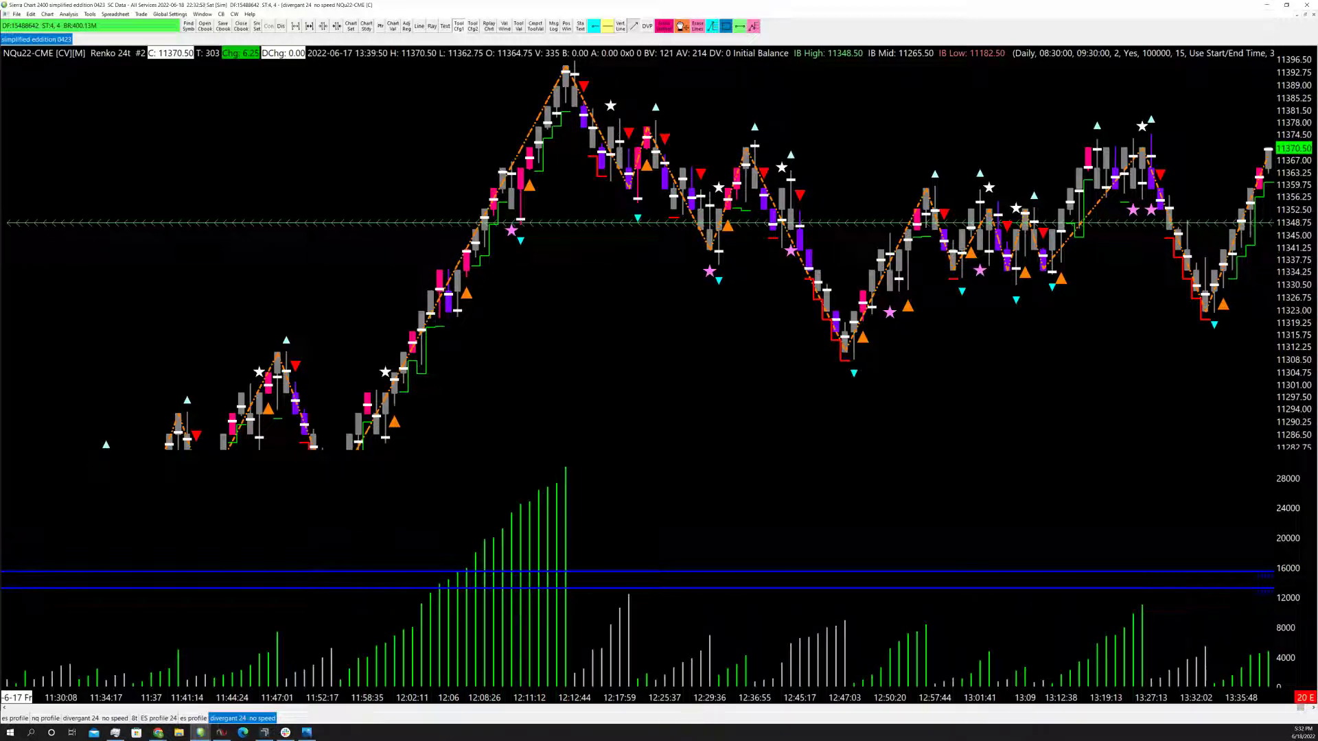
key(alt+Tab)
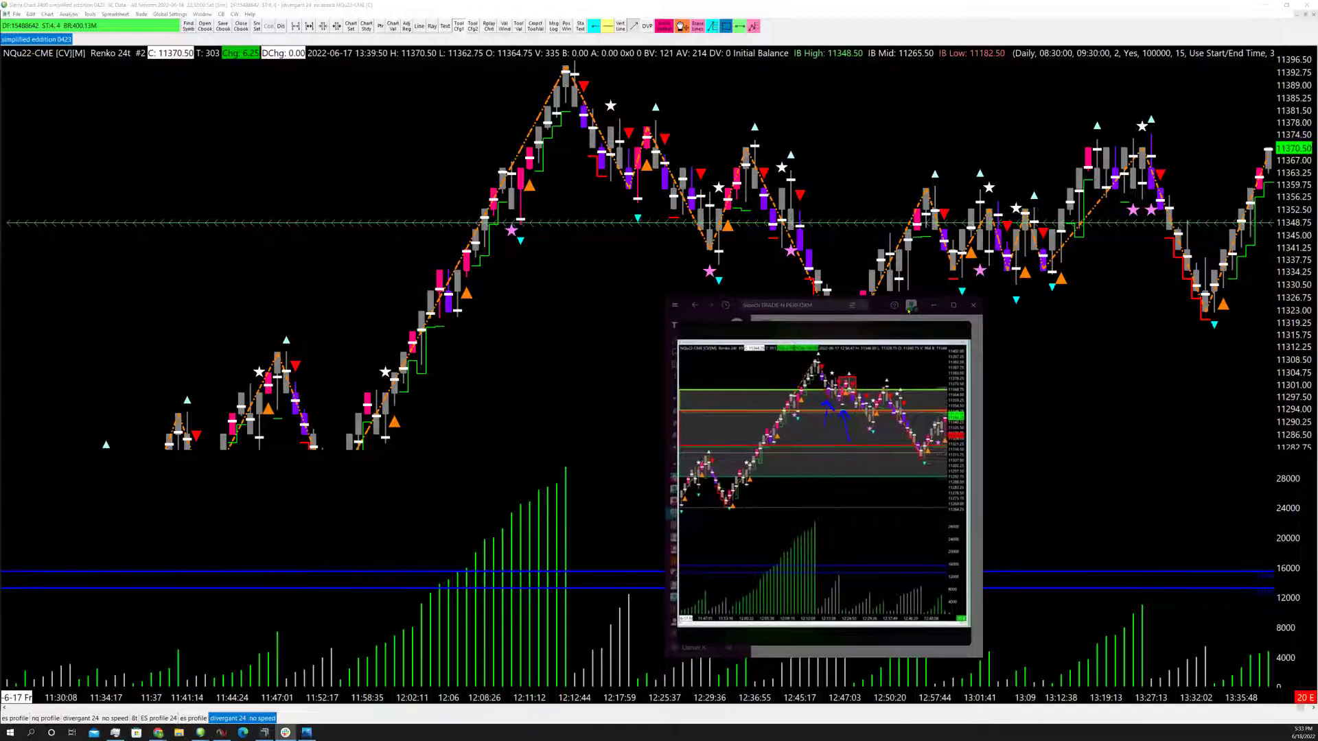
click(954, 306)
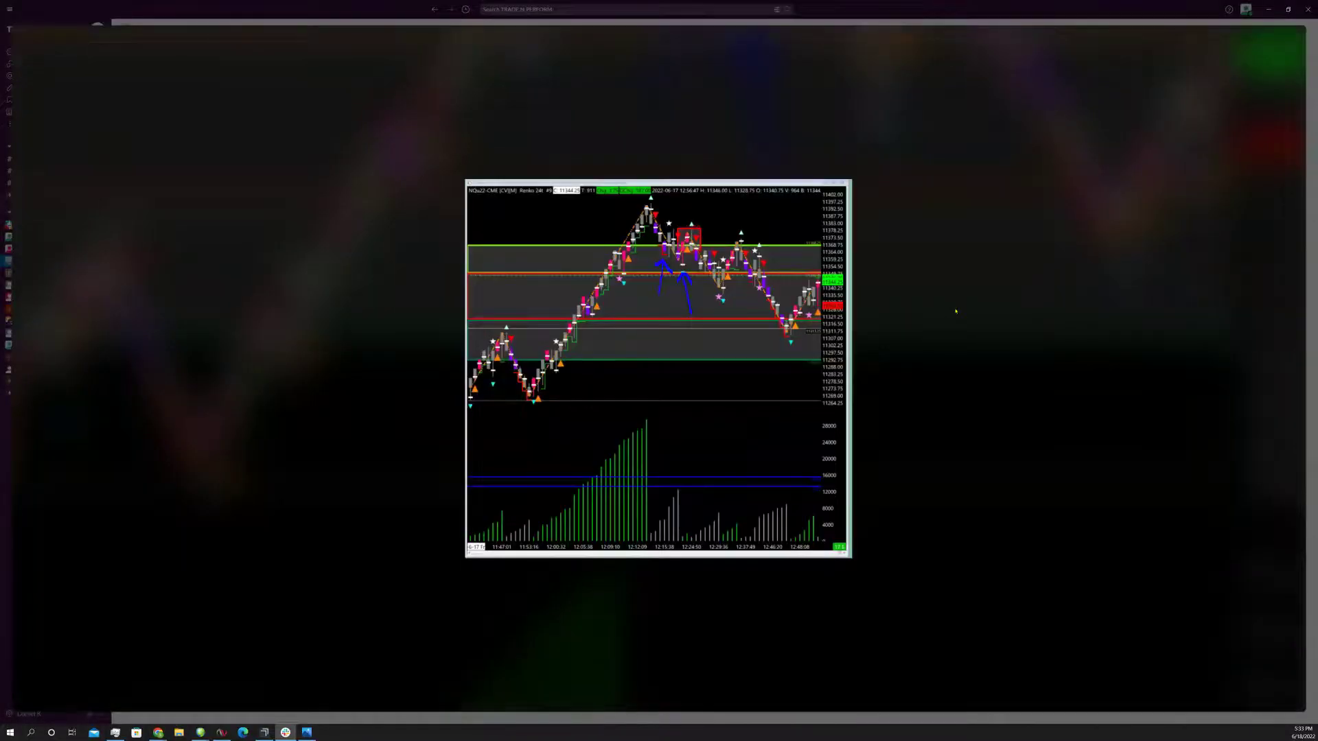
scroll(799, 329, up, 3)
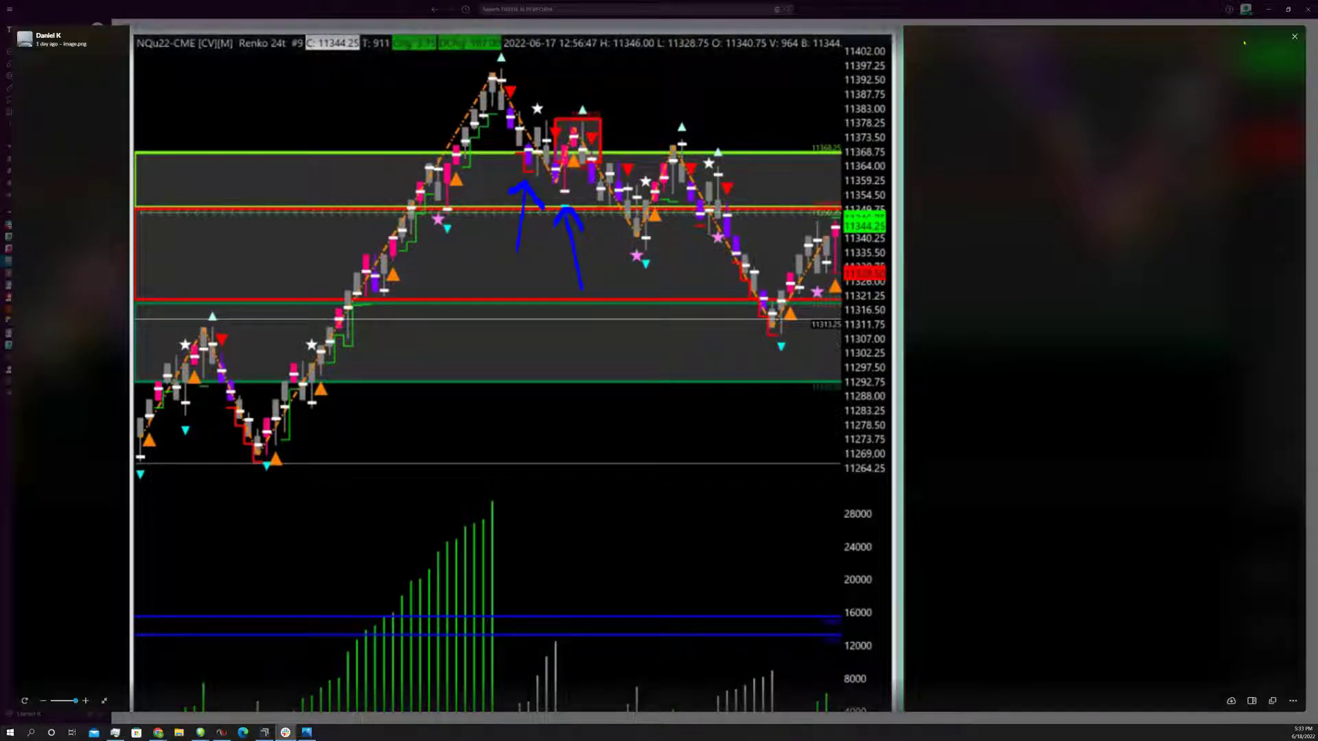
click(1287, 9)
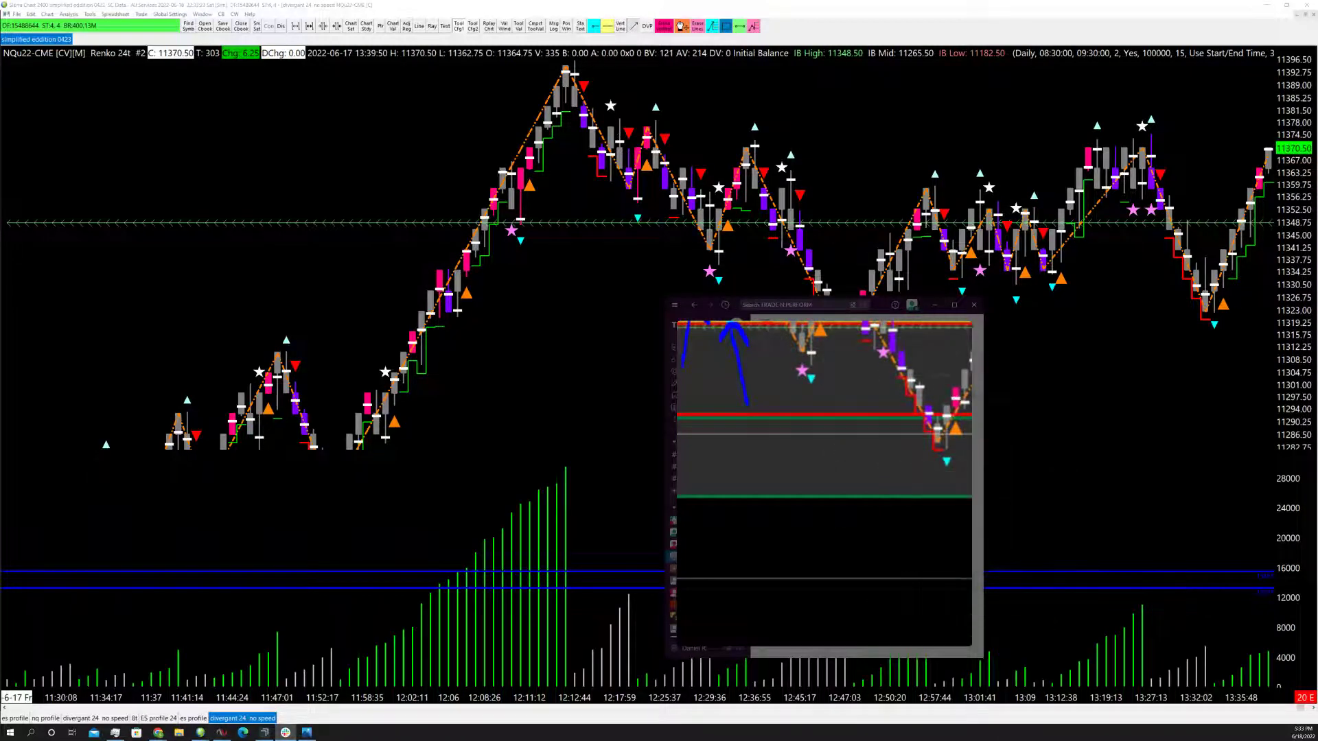
click(936, 308)
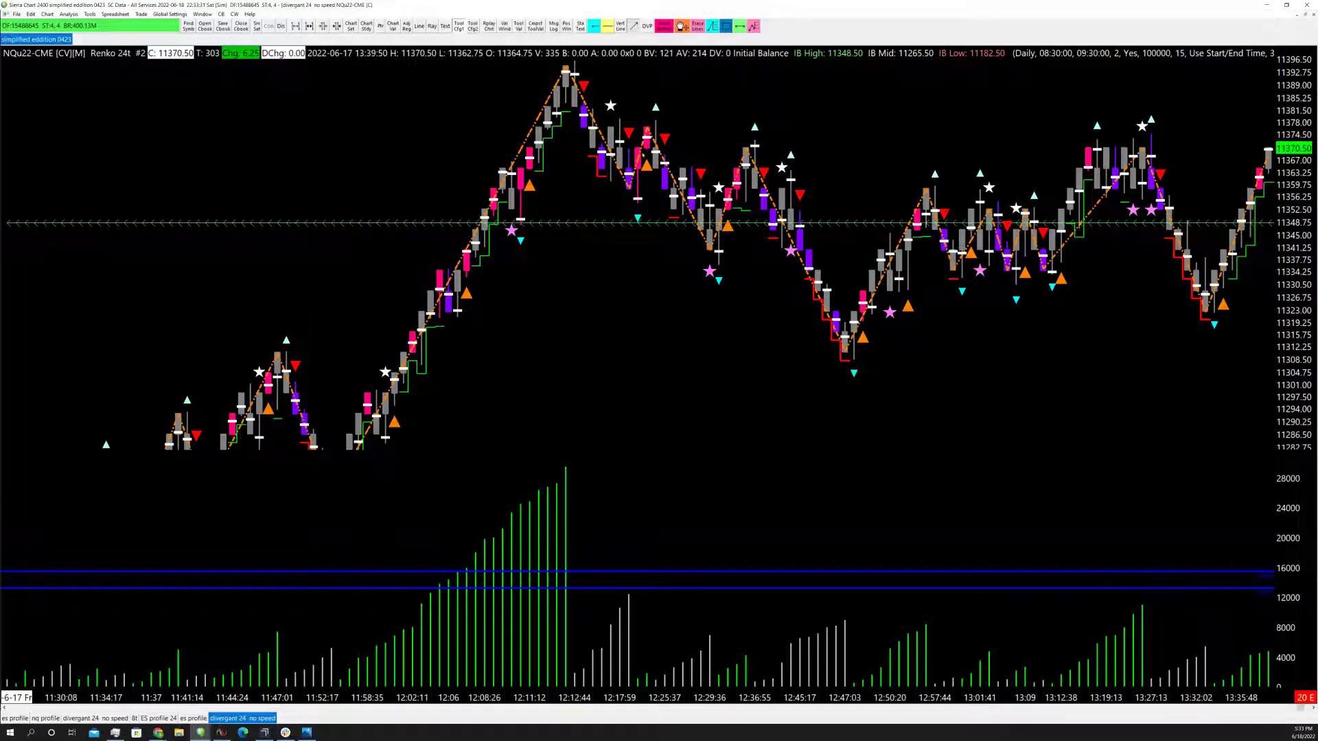
Step: Mark the pullback between about 12:13 and 12:27 with white lines and arrows, and erase all non-text drawings from the chart
key(Down)
key(Down)
key(Down)
key(Down)
key(Down)
key(Down)
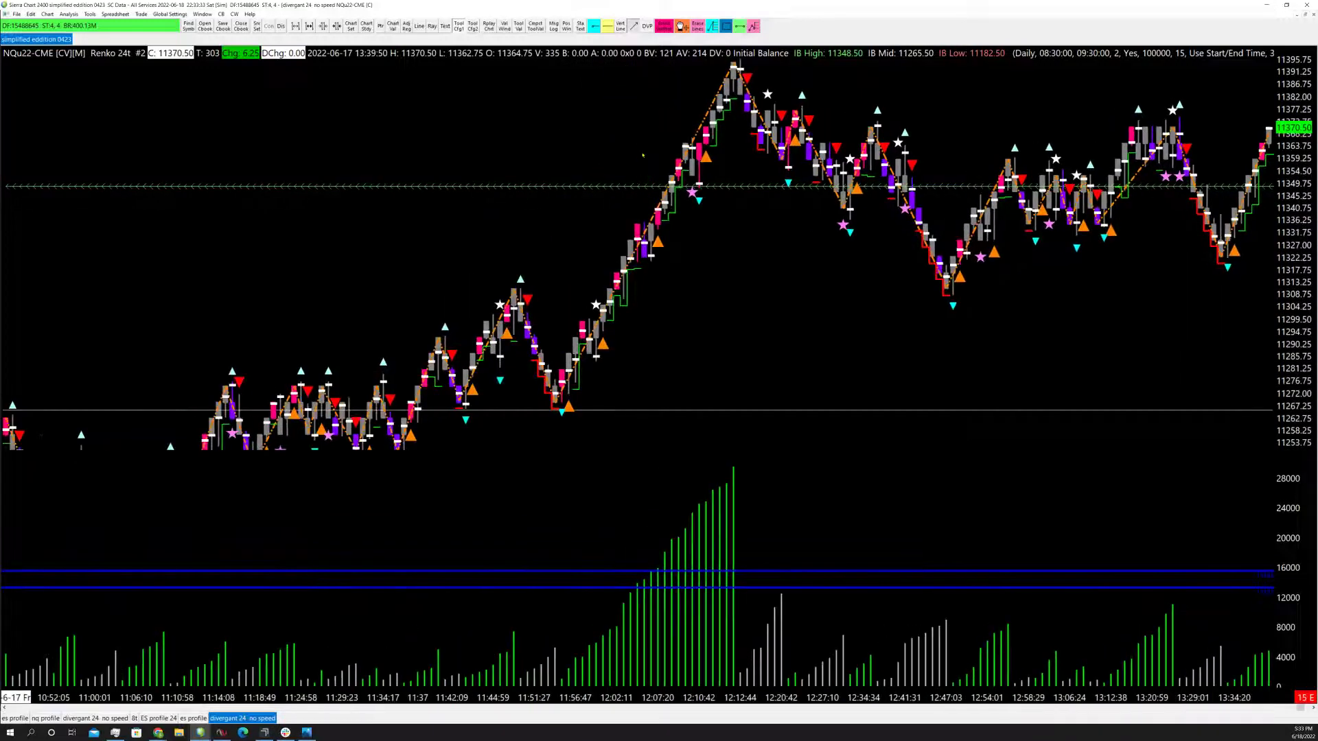
key(Up)
key(Up)
key(Up)
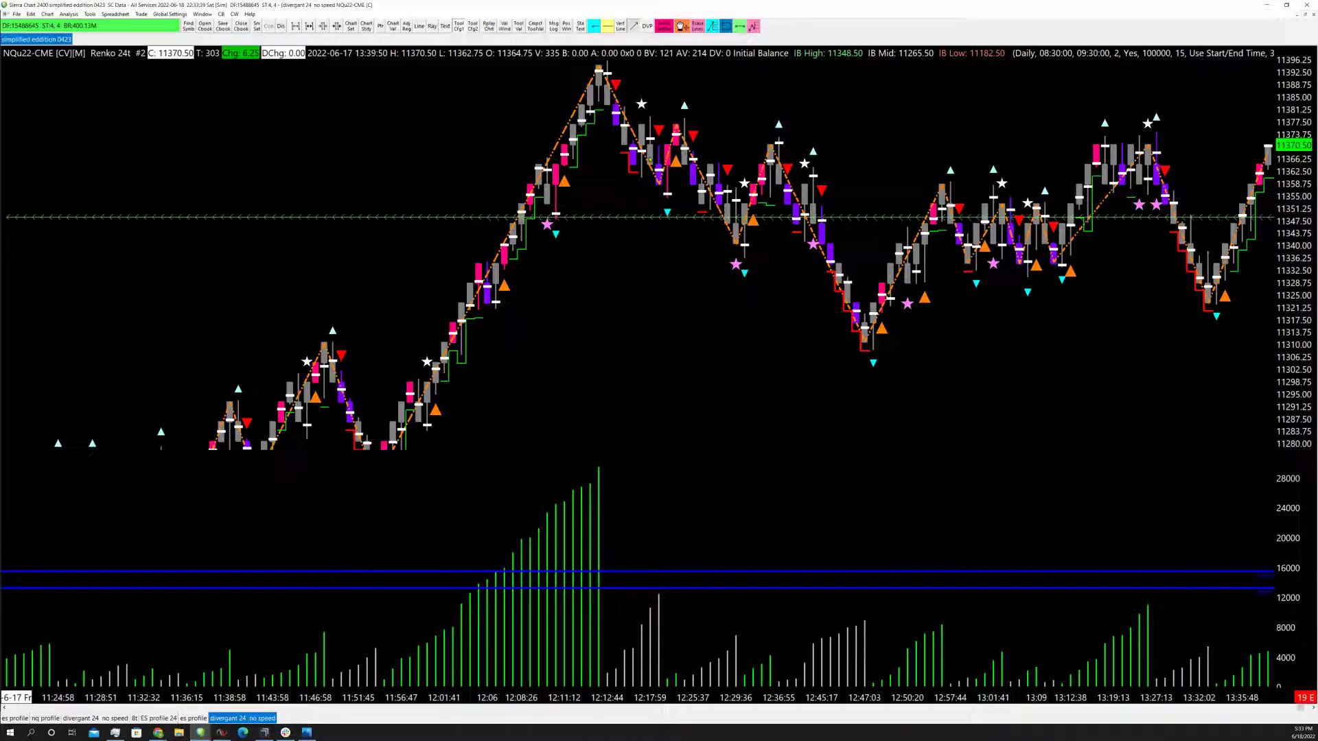
mouse_move(616, 163)
mouse_down()
mouse_move(652, 169)
mouse_move(639, 136)
mouse_move(661, 155)
mouse_up()
mouse_move(609, 153)
mouse_down()
mouse_move(635, 156)
mouse_move(648, 135)
mouse_move(670, 157)
mouse_move(656, 138)
mouse_move(670, 120)
mouse_move(692, 185)
mouse_up()
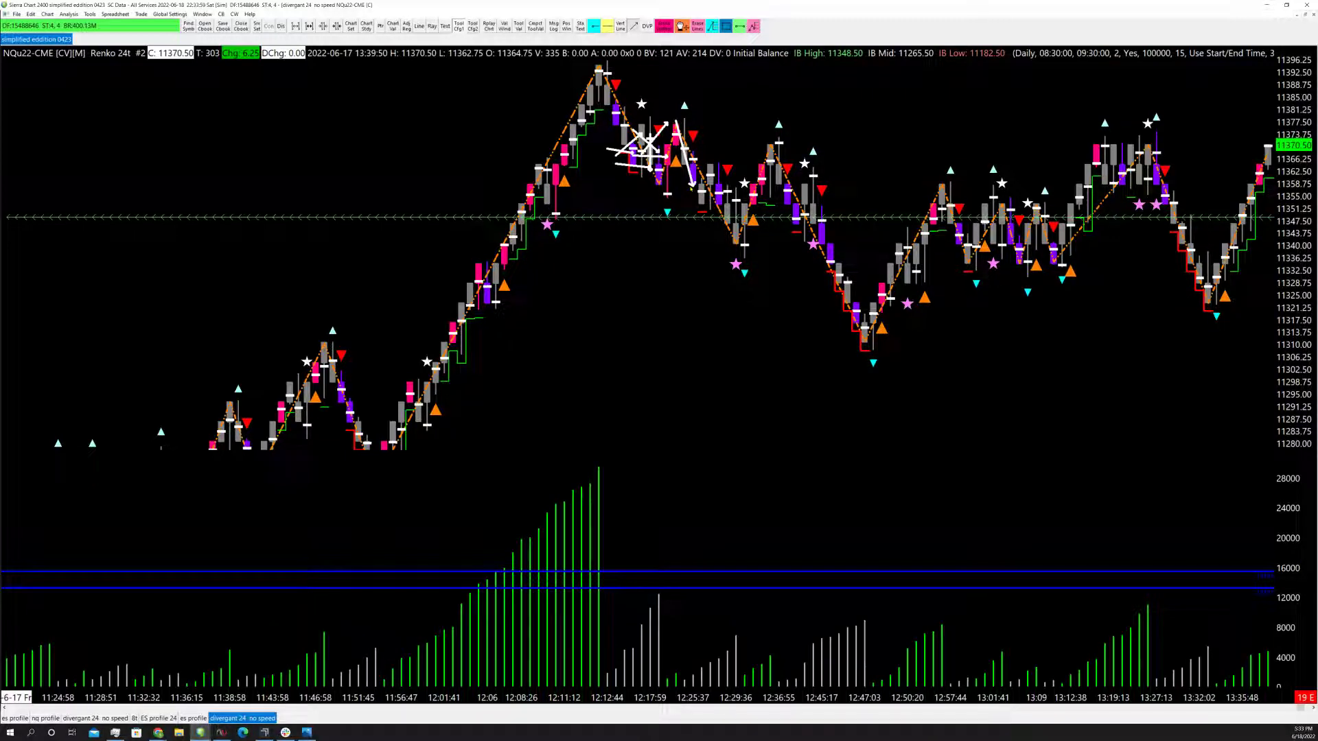
click(697, 25)
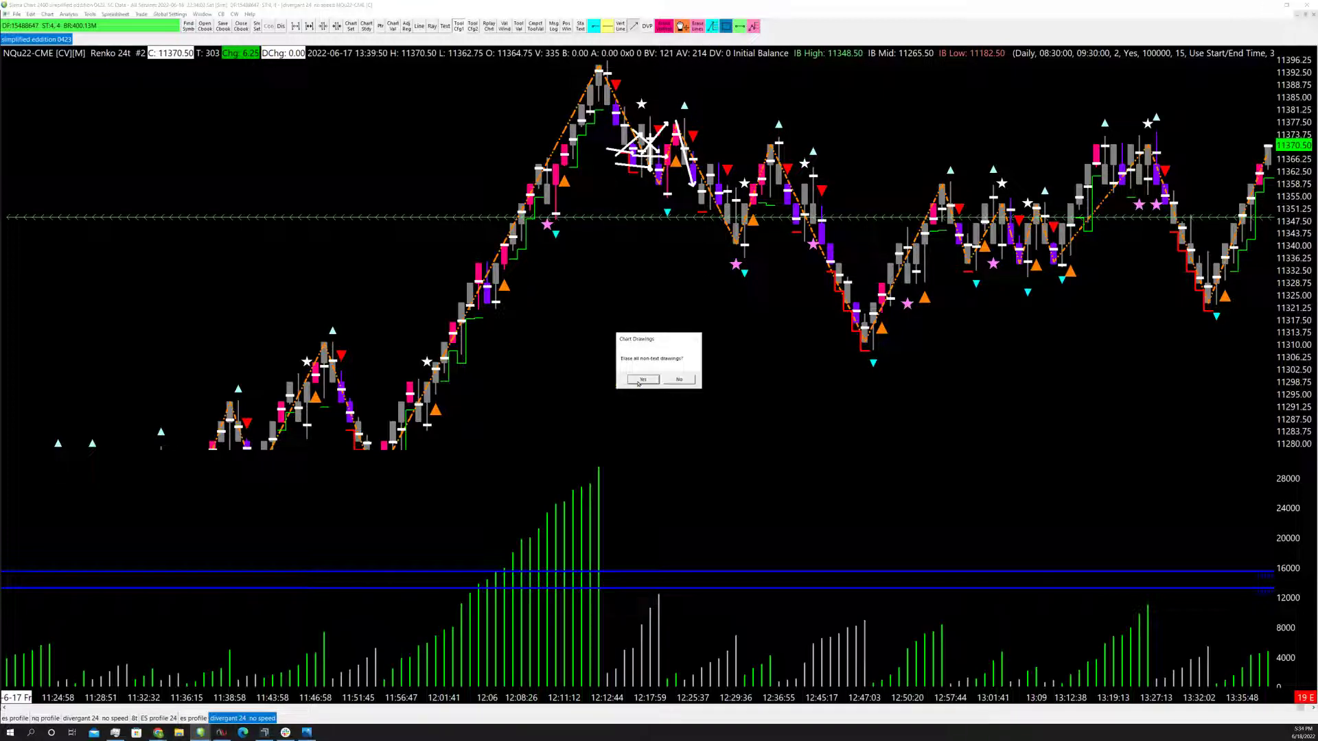
click(641, 379)
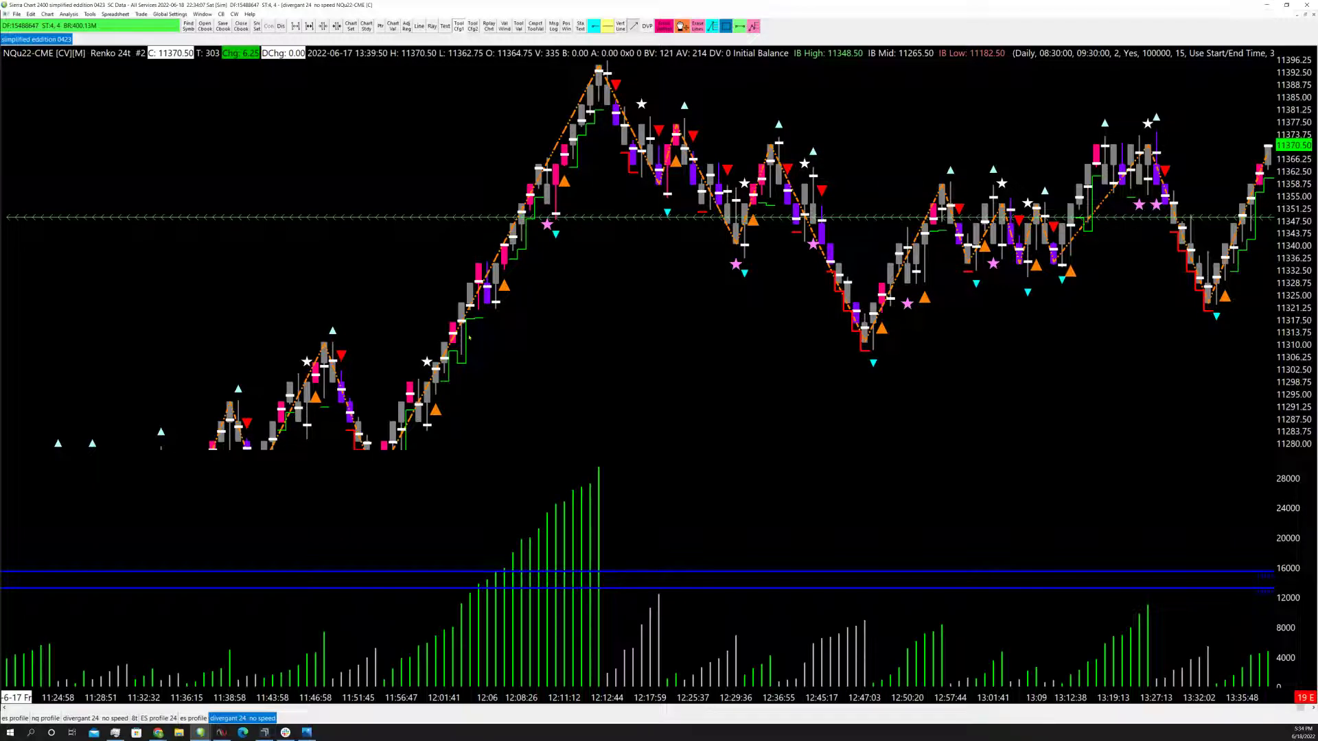
Step: Mark the reversals near 9:48, 10:57 and 12:12 and the pullback just after 12:12 with crossing white arrows on the compressed chart
scroll(469, 337, down, 10)
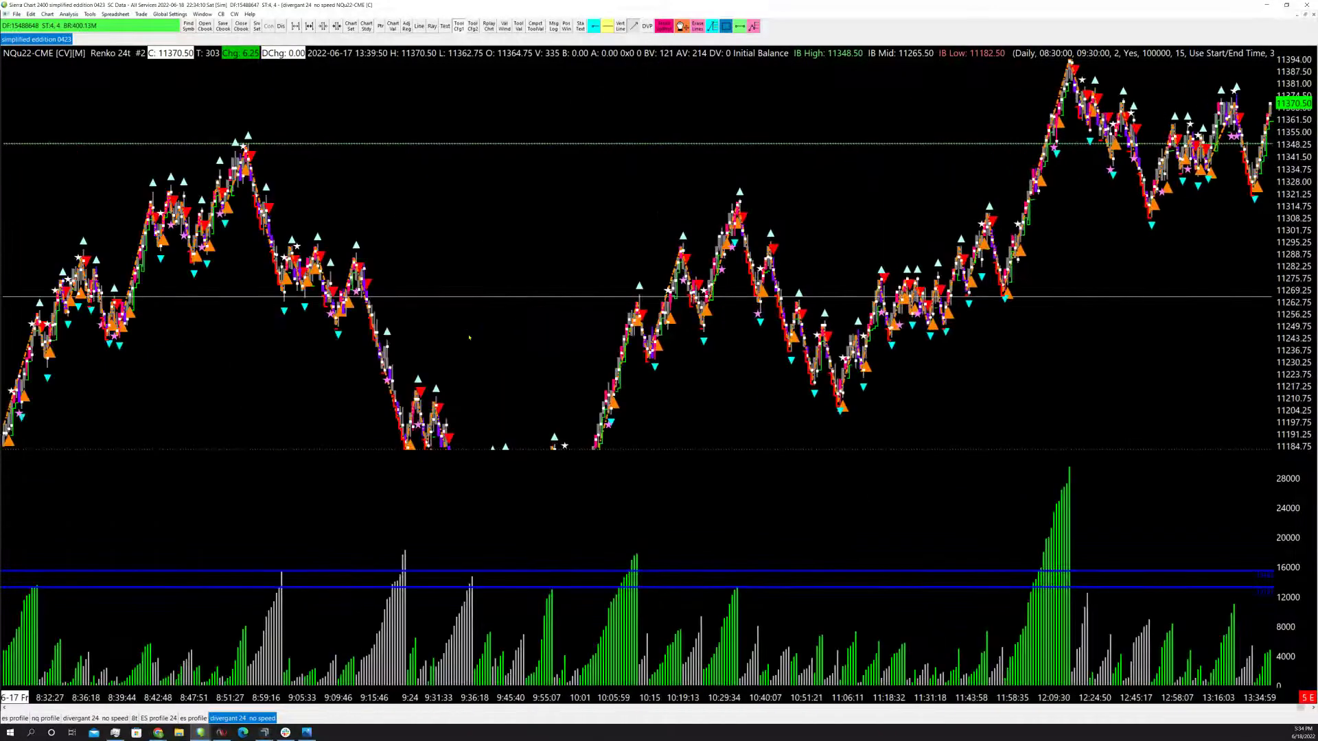
scroll(469, 336, up, 8)
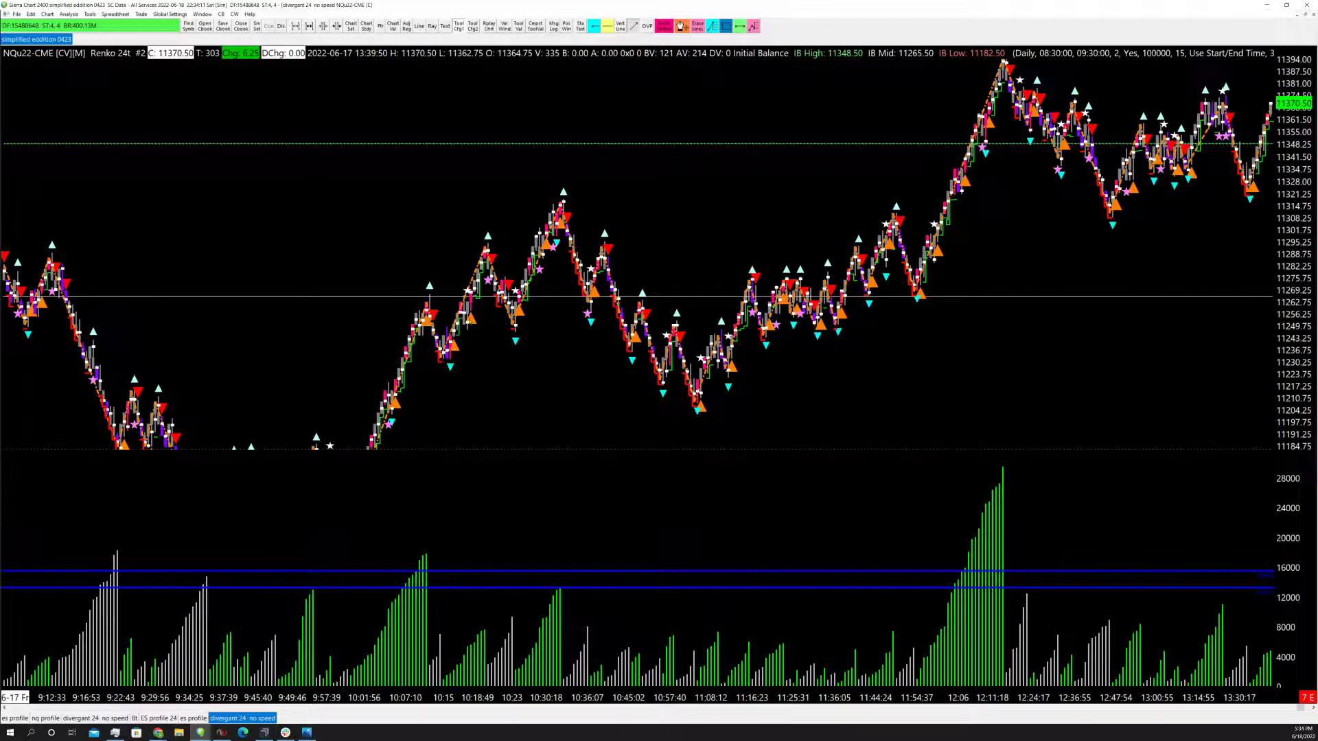
drag(1293, 399, 1298, 350)
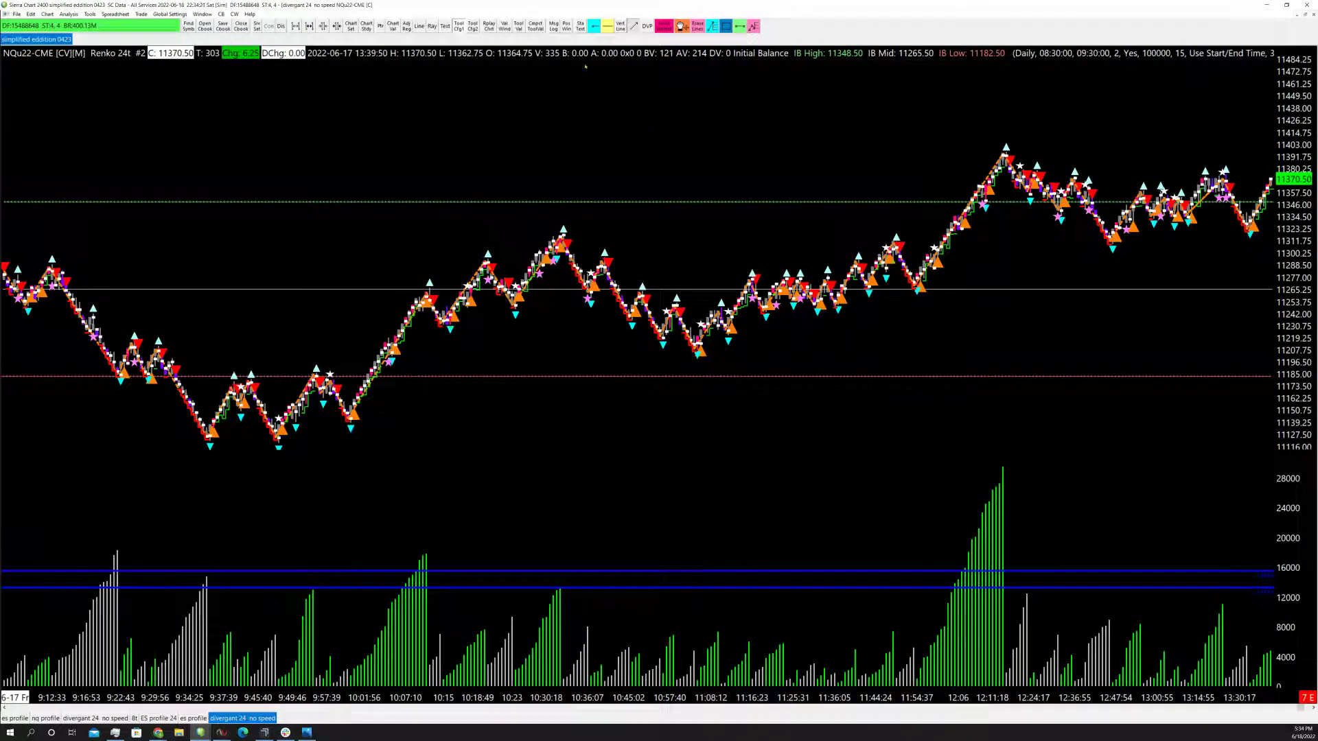
mouse_move(958, 147)
mouse_down()
mouse_move(1060, 194)
mouse_move(952, 184)
mouse_up()
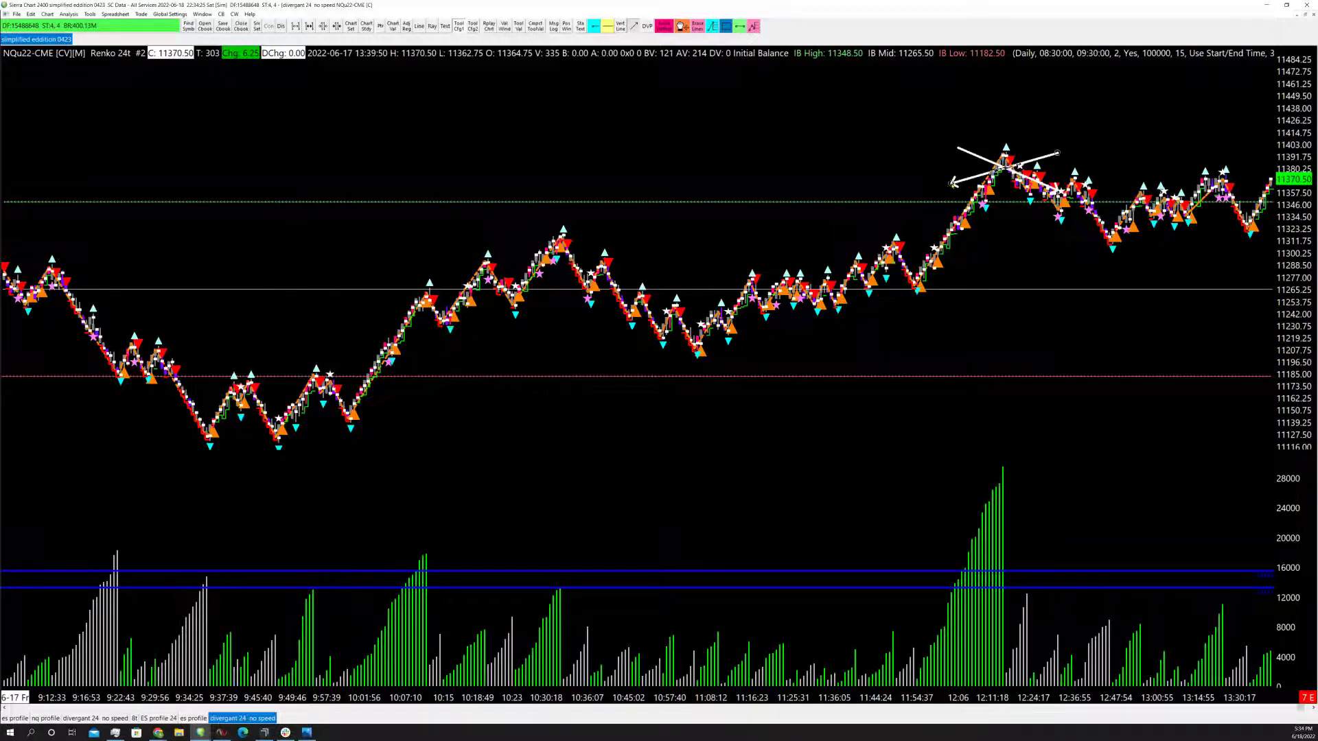
drag(220, 402, 363, 433)
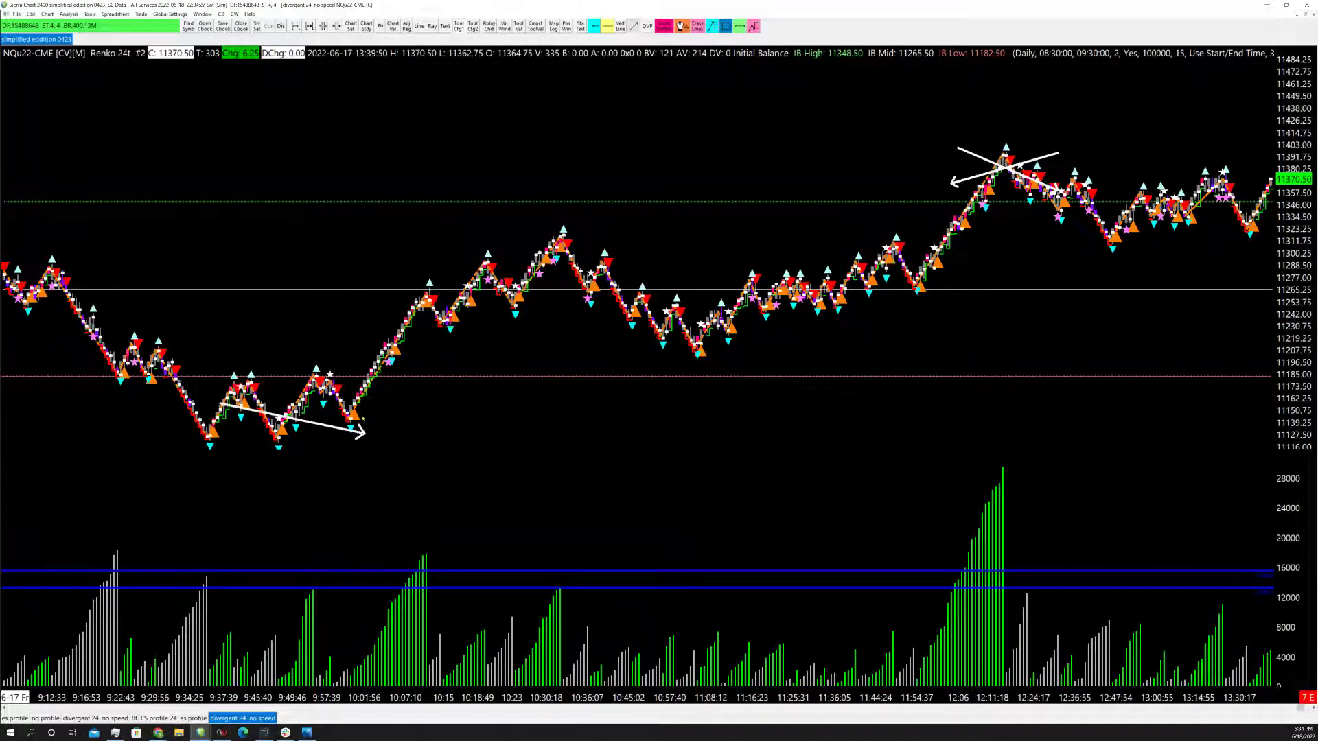
drag(340, 389, 234, 430)
drag(604, 299, 626, 347)
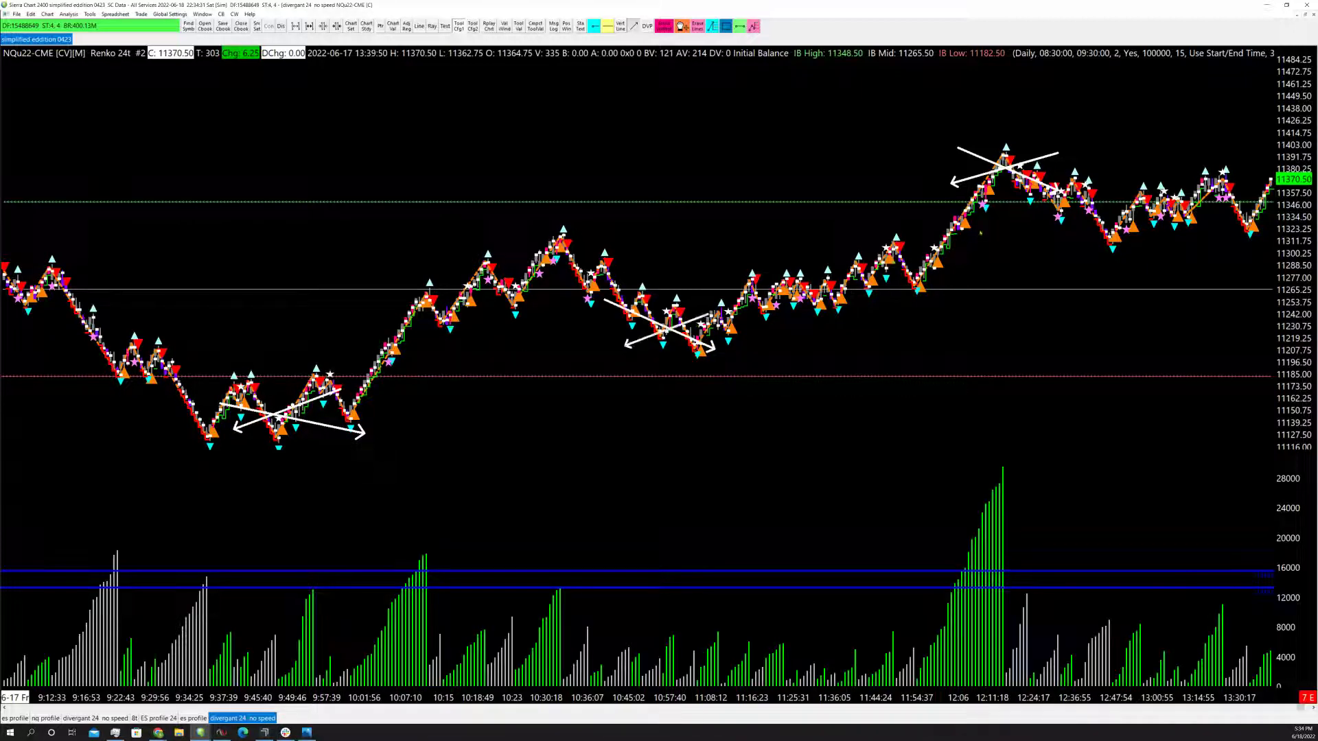
drag(982, 162, 982, 198)
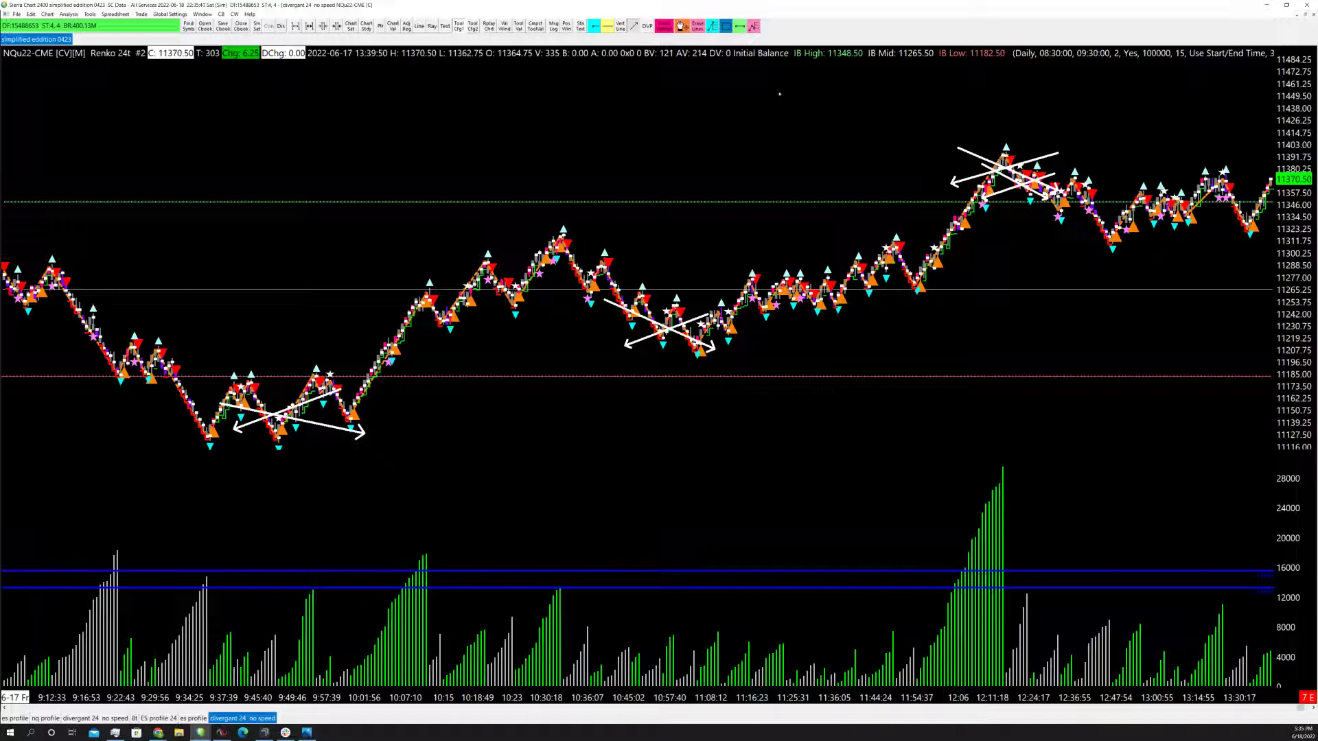
Step: Erase all non-text drawings and mark the volume bars between about 9:47 and 10:16 with one white arrow and a crossing pair
click(698, 27)
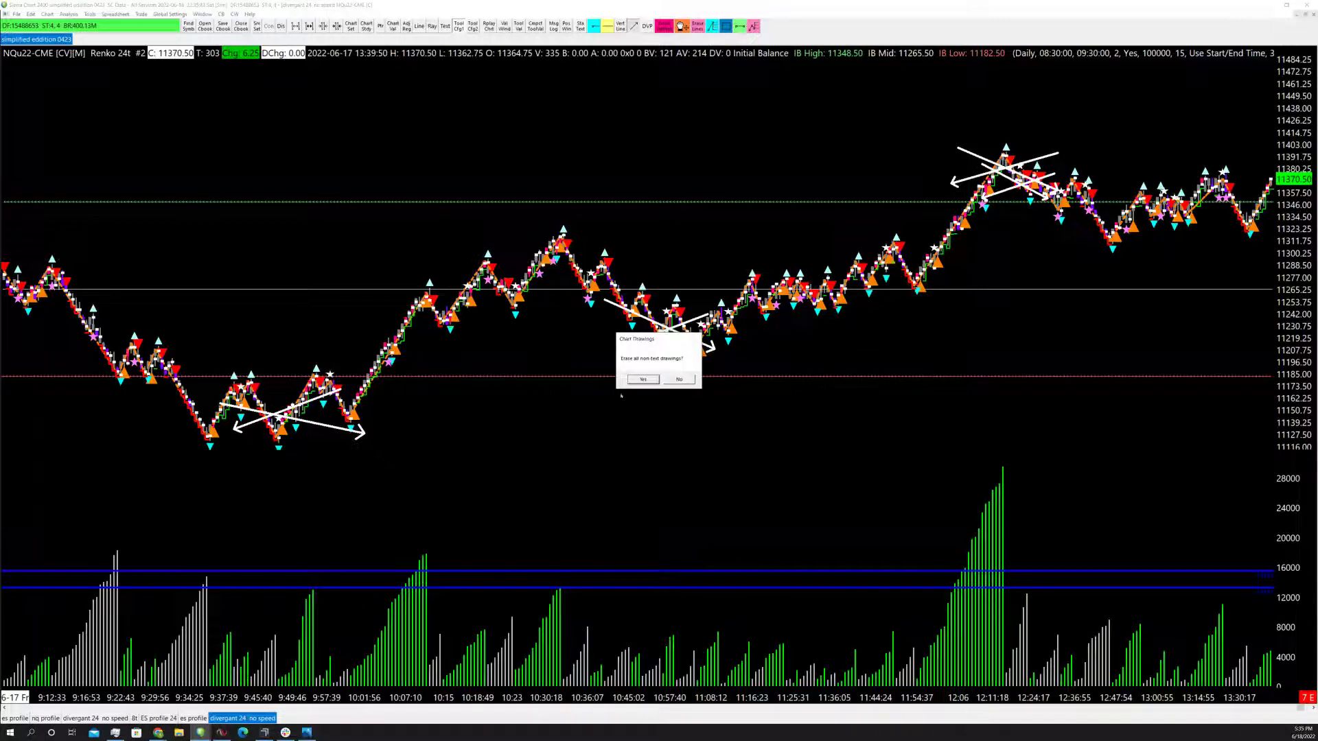
click(642, 380)
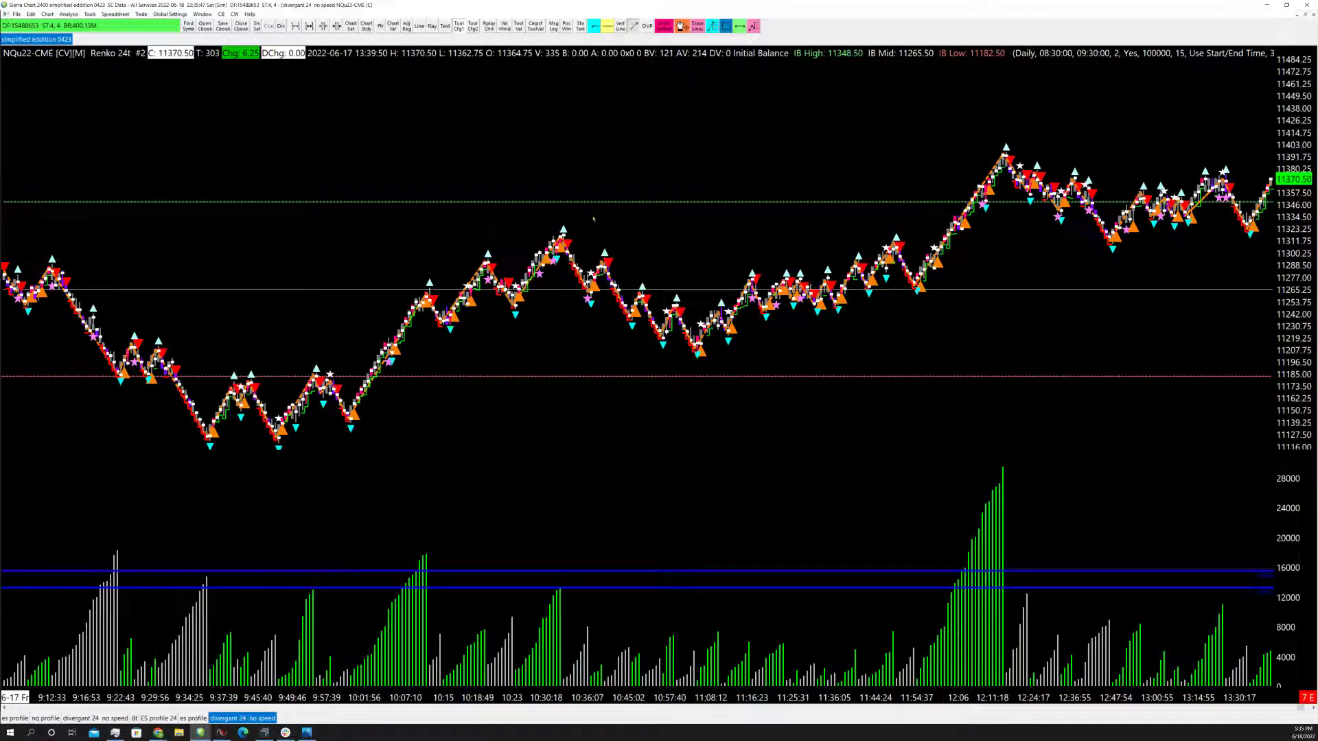
drag(267, 621, 330, 669)
drag(340, 597, 453, 679)
drag(449, 620, 354, 658)
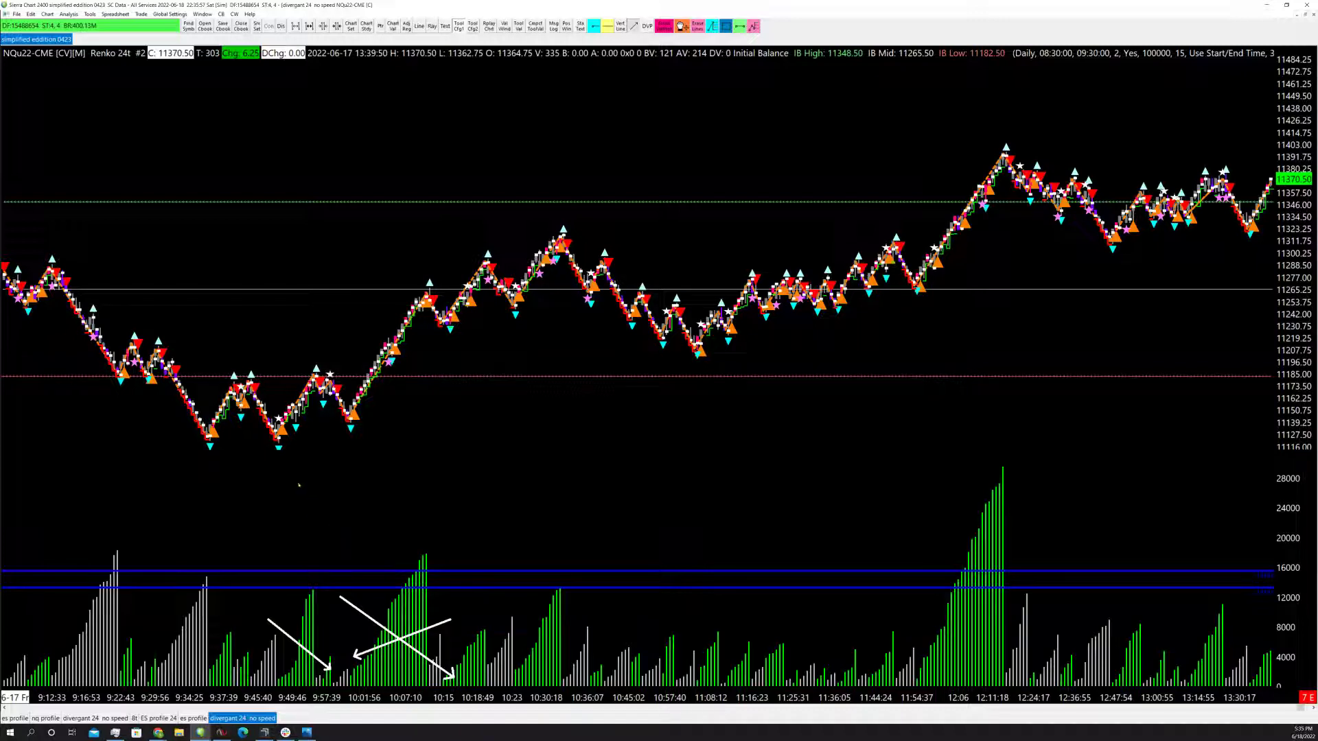
Step: Mark the swing highs near 9:43 and 9:56 and the swing lows near 9:48 and 10:00 with short white arrows
mouse_move(254, 435)
mouse_down()
mouse_move(313, 437)
mouse_move(368, 417)
mouse_up()
drag(231, 377, 349, 374)
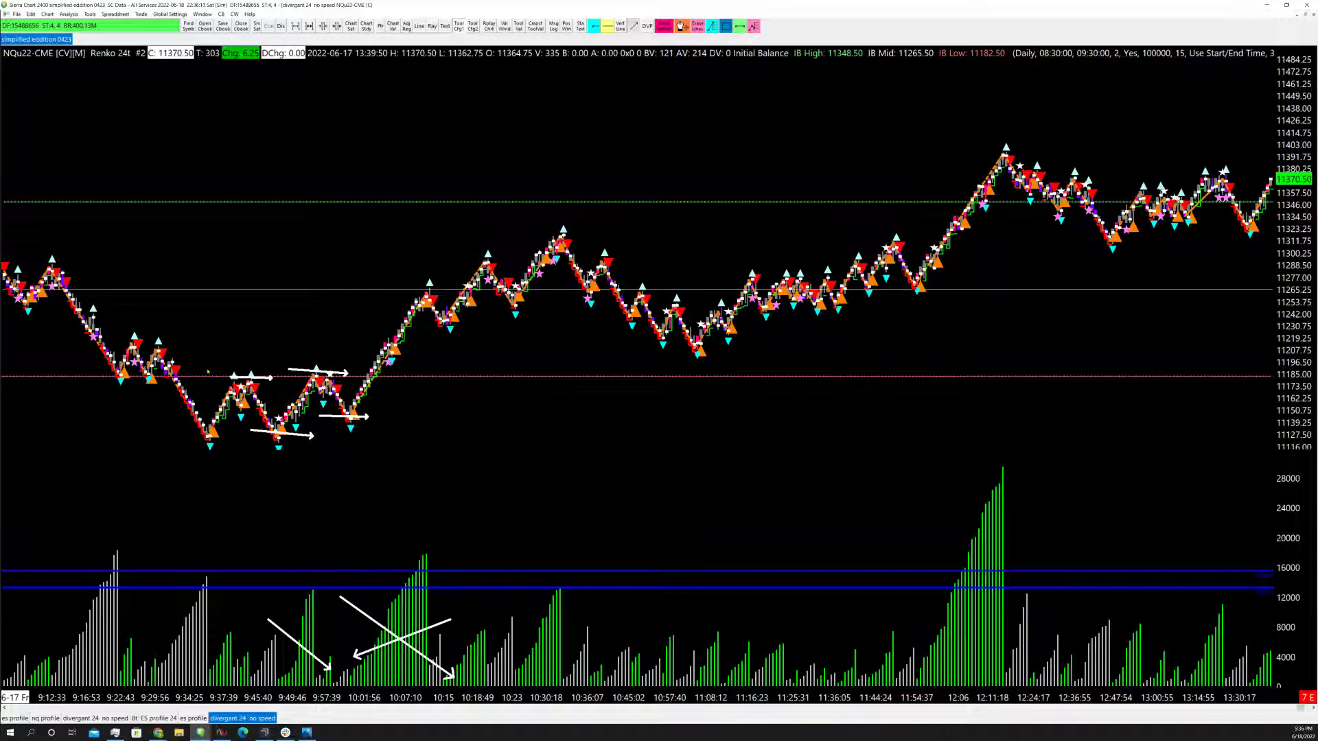
Step: Draw a Fibonacci retracement from the 9:49 swing low at 11121.00 up to the 10:32 high at 11318.75, extending it to about 11:11
scroll(208, 372, up, 5)
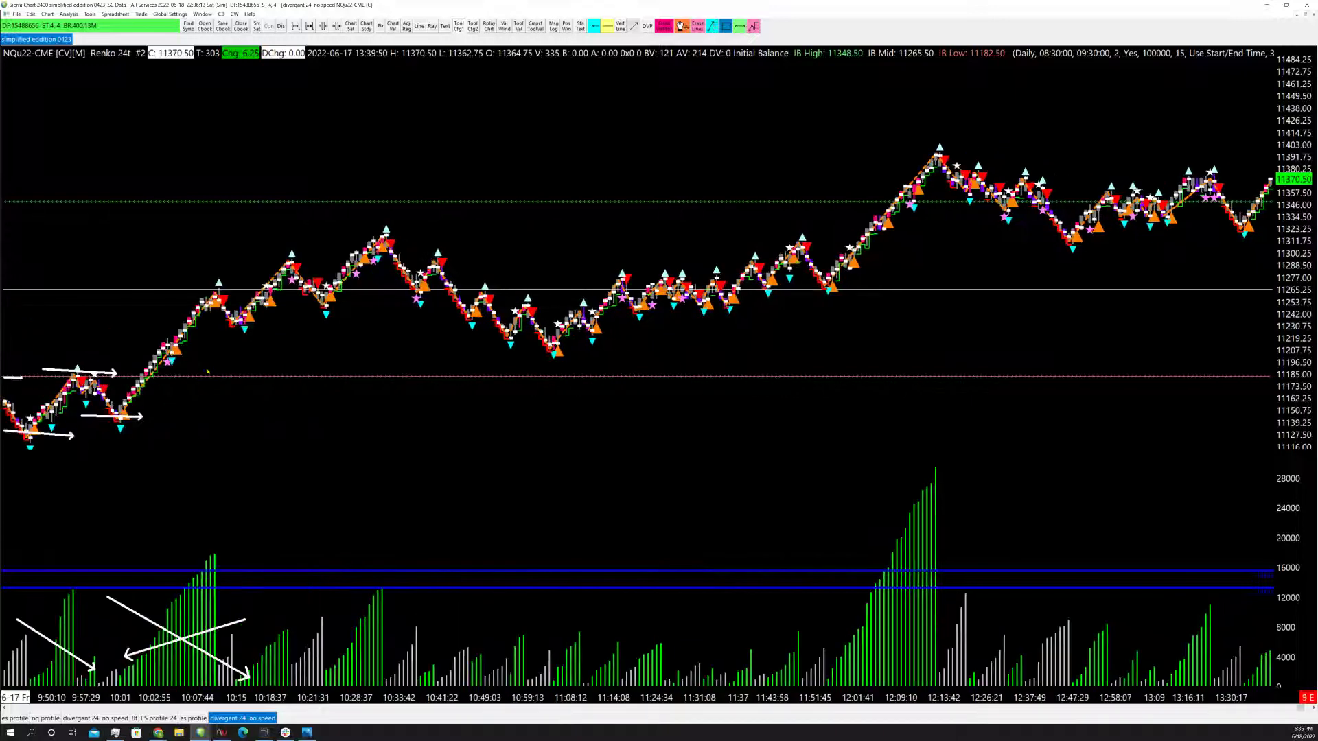
scroll(208, 373, up, 5)
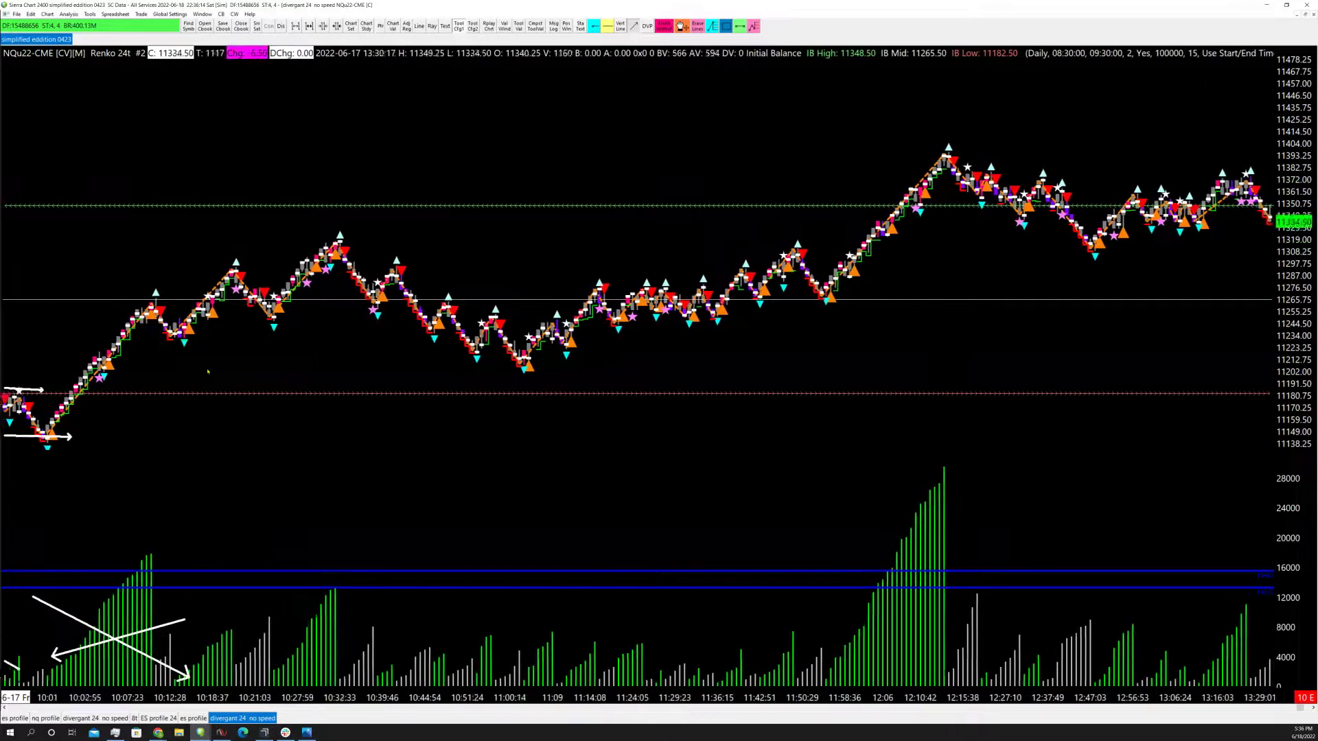
scroll(207, 372, up, 5)
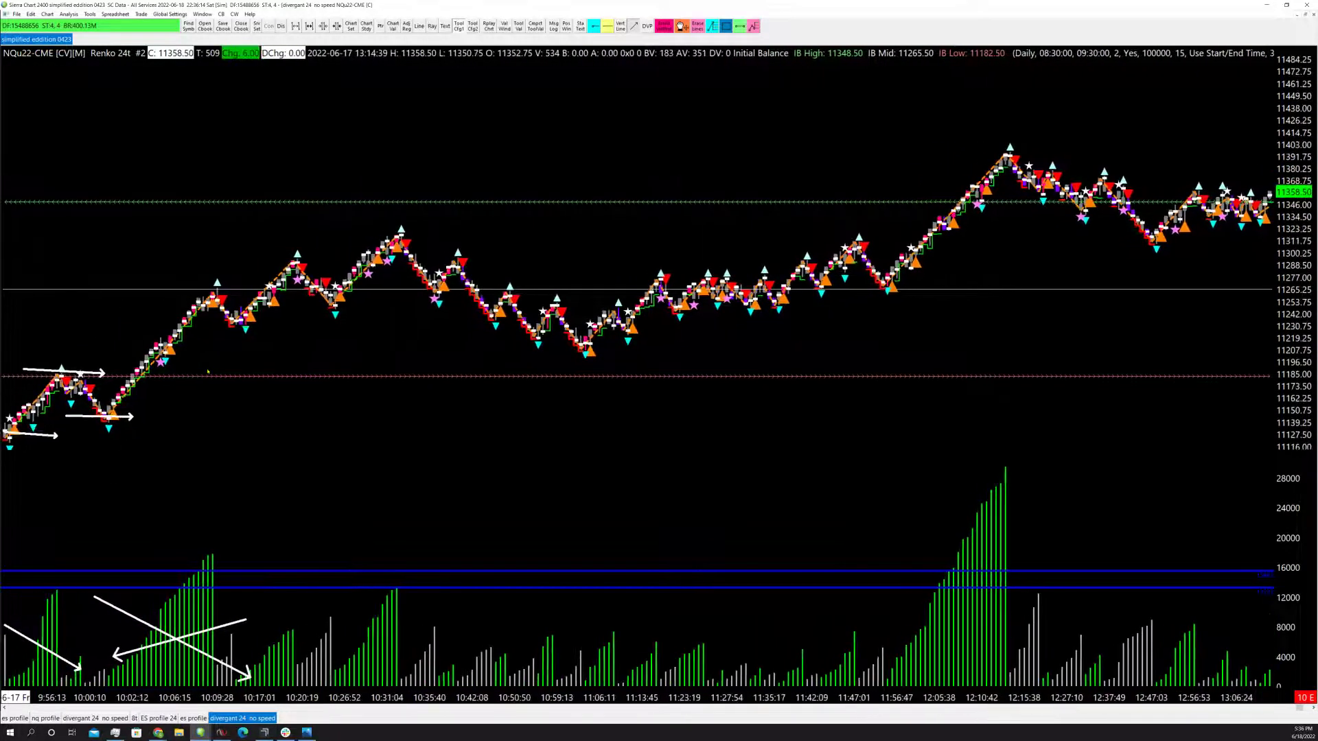
scroll(207, 370, up, 3)
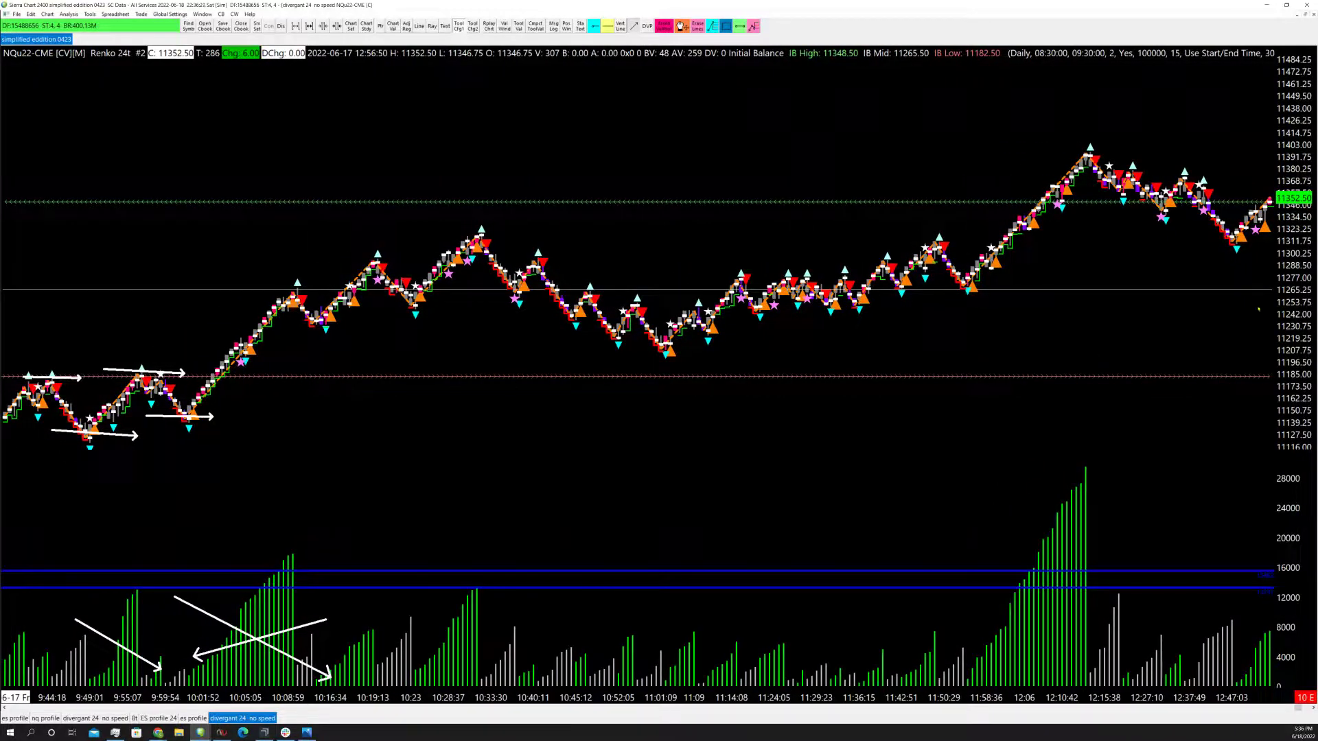
drag(1309, 304, 1289, 240)
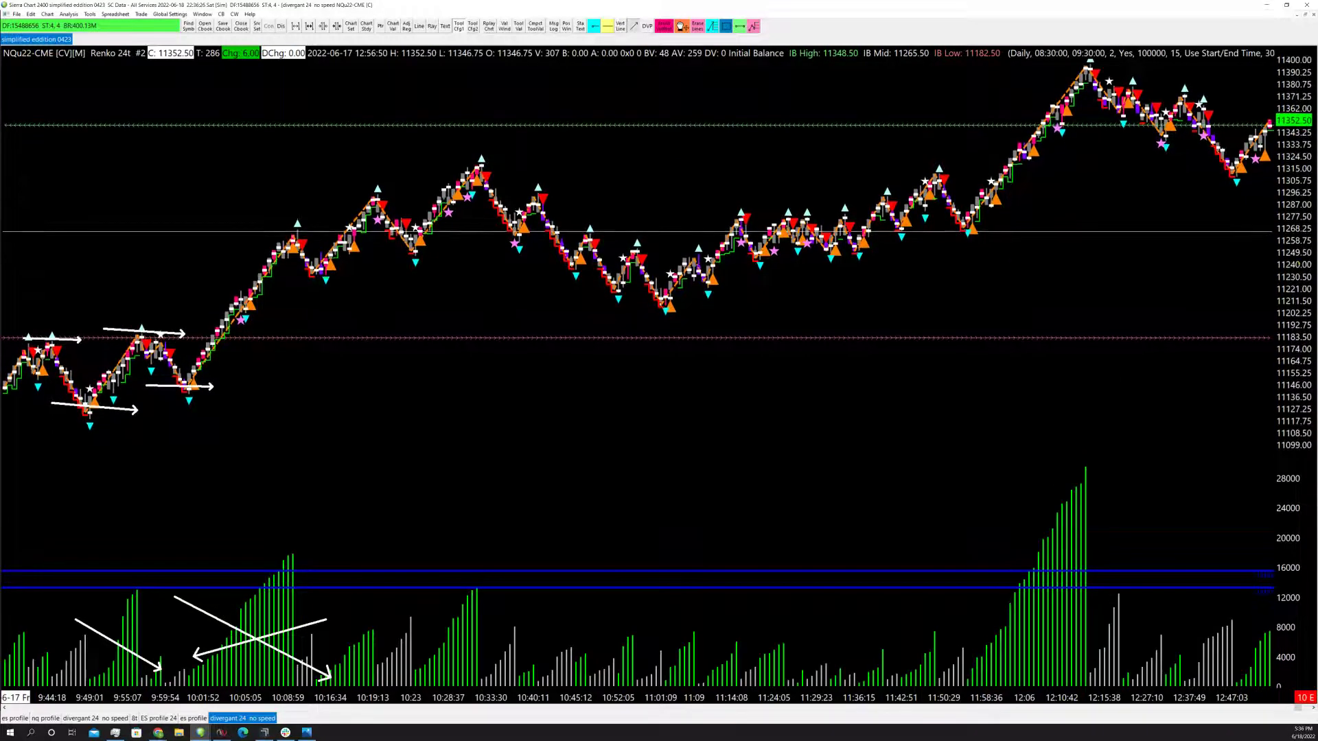
click(713, 27)
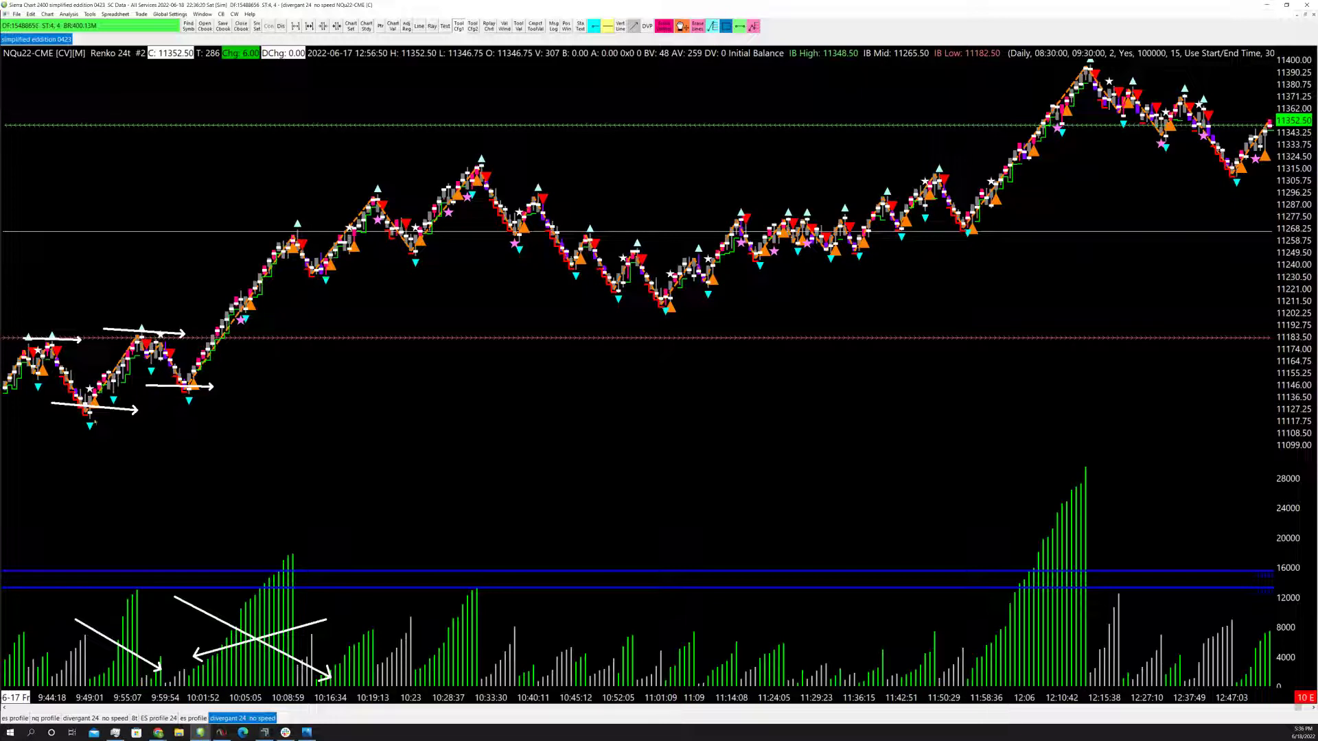
drag(84, 416, 713, 165)
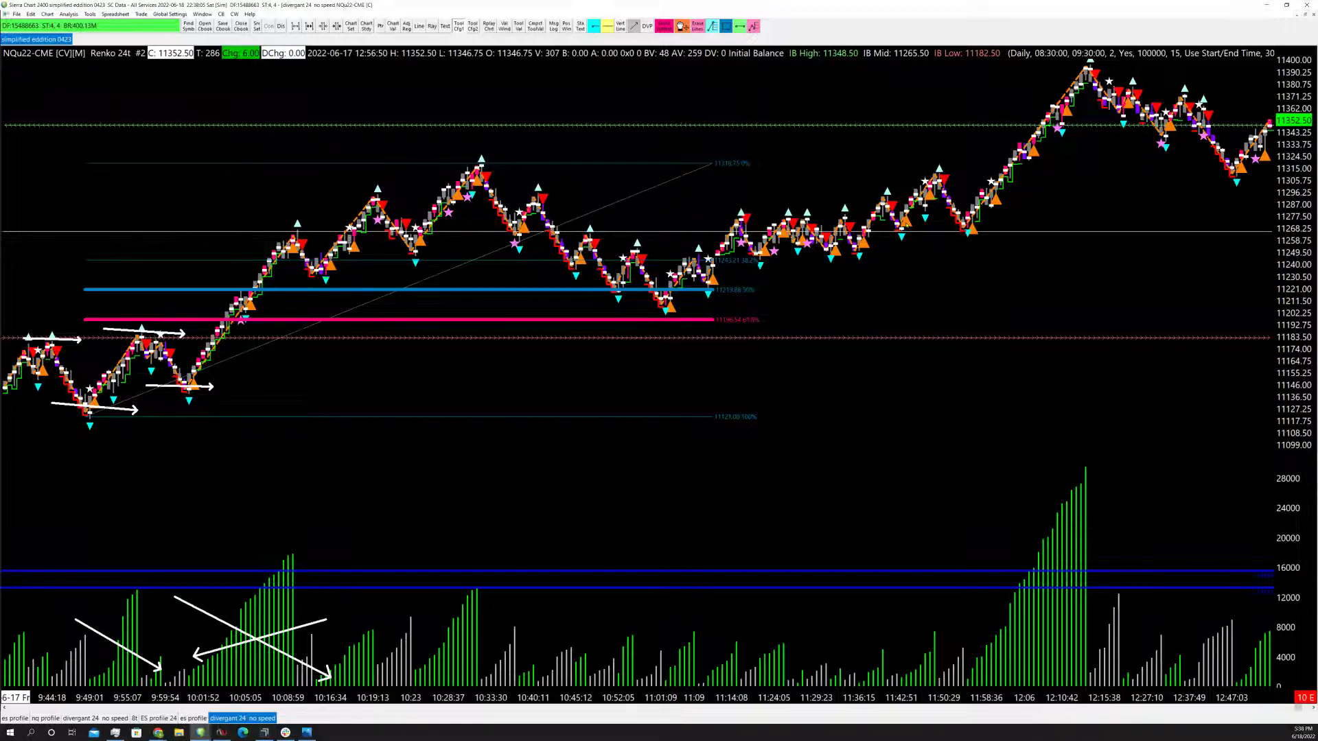
Step: Examine the Fibonacci retracement against the price swings from about 9:17 to 12:09, with the price region enlarged over the volume region
key(Left)
key(Left)
key(Left)
key(Left)
key(Left)
key(Left)
key(Left)
key(Left)
key(Left)
key(Left)
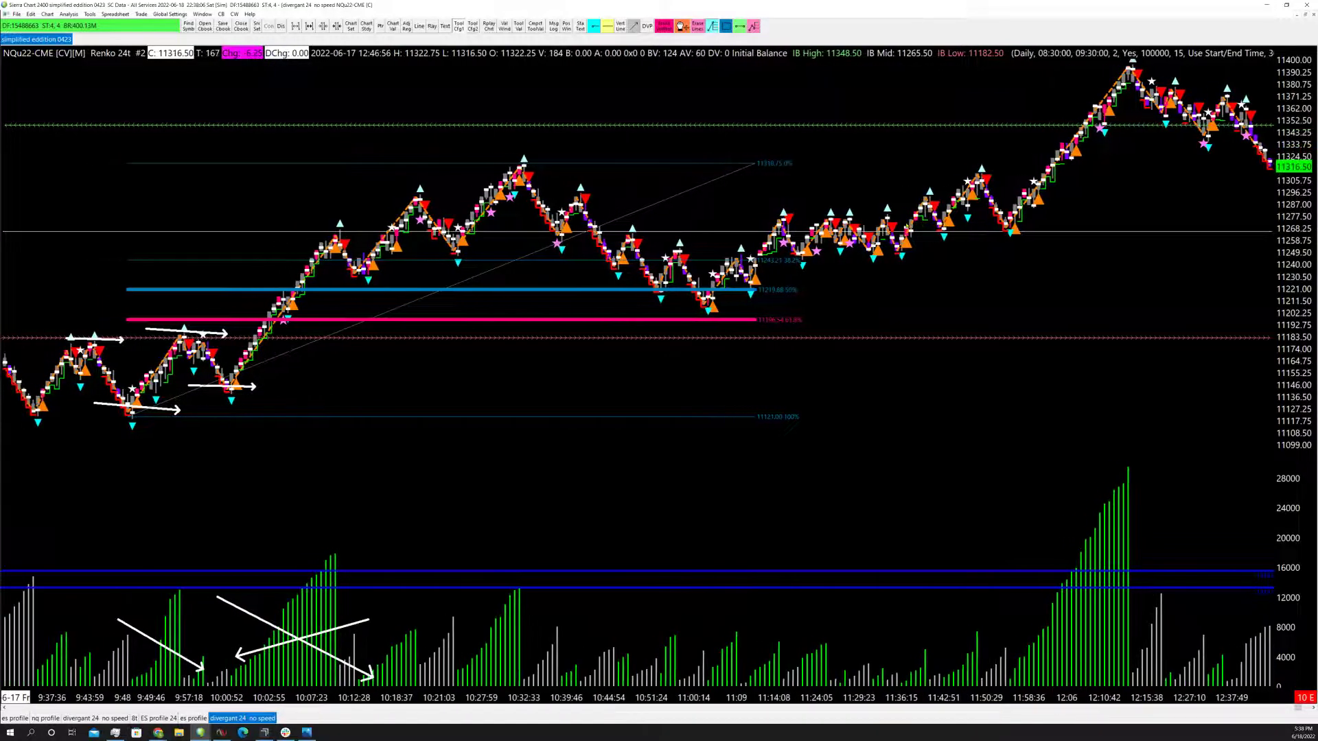
key(Left)
key(Left)
key(Left)
key(Left)
key(Left)
key(Left)
key(Left)
key(Left)
key(Left)
key(Left)
key(Left)
key(Left)
key(Left)
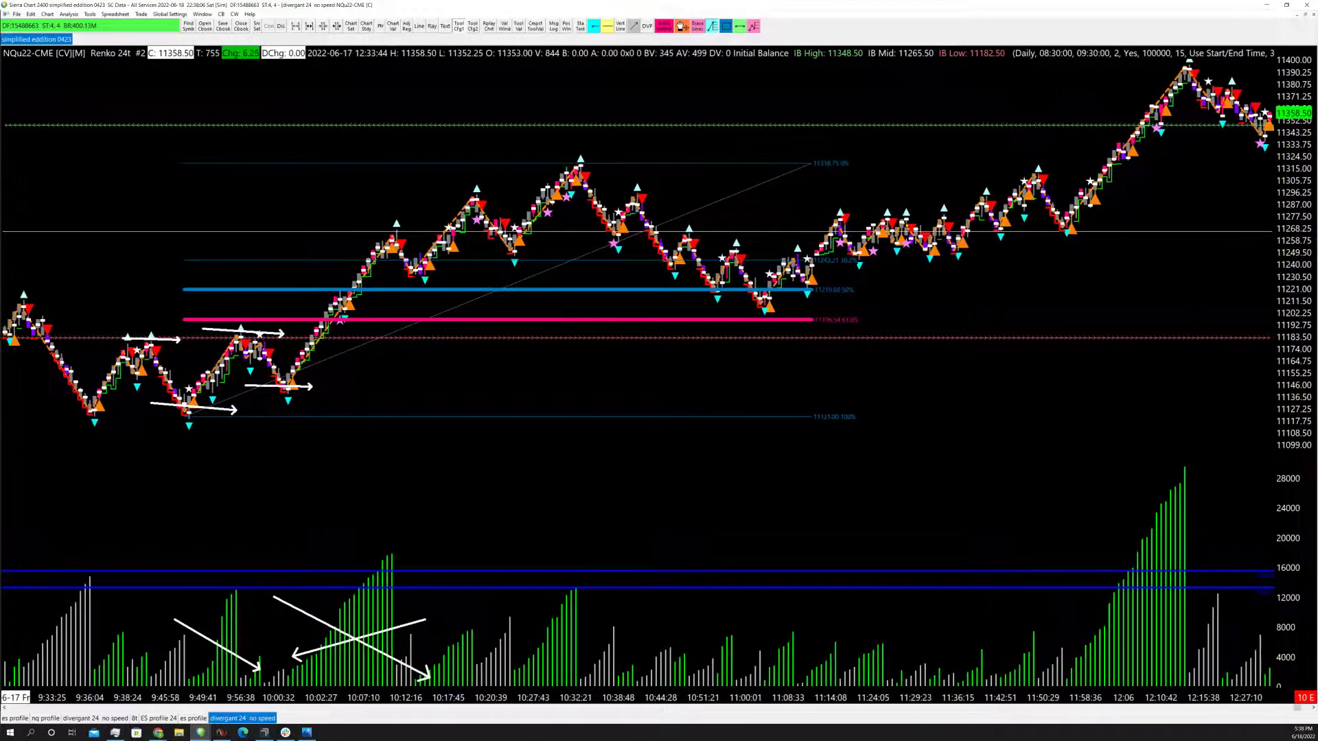
key(Left)
key(Left)
key(Left)
key(Left)
key(Left)
key(Left)
key(Left)
key(Left)
key(Left)
key(Left)
key(Left)
key(Left)
key(Left)
key(Left)
key(Left)
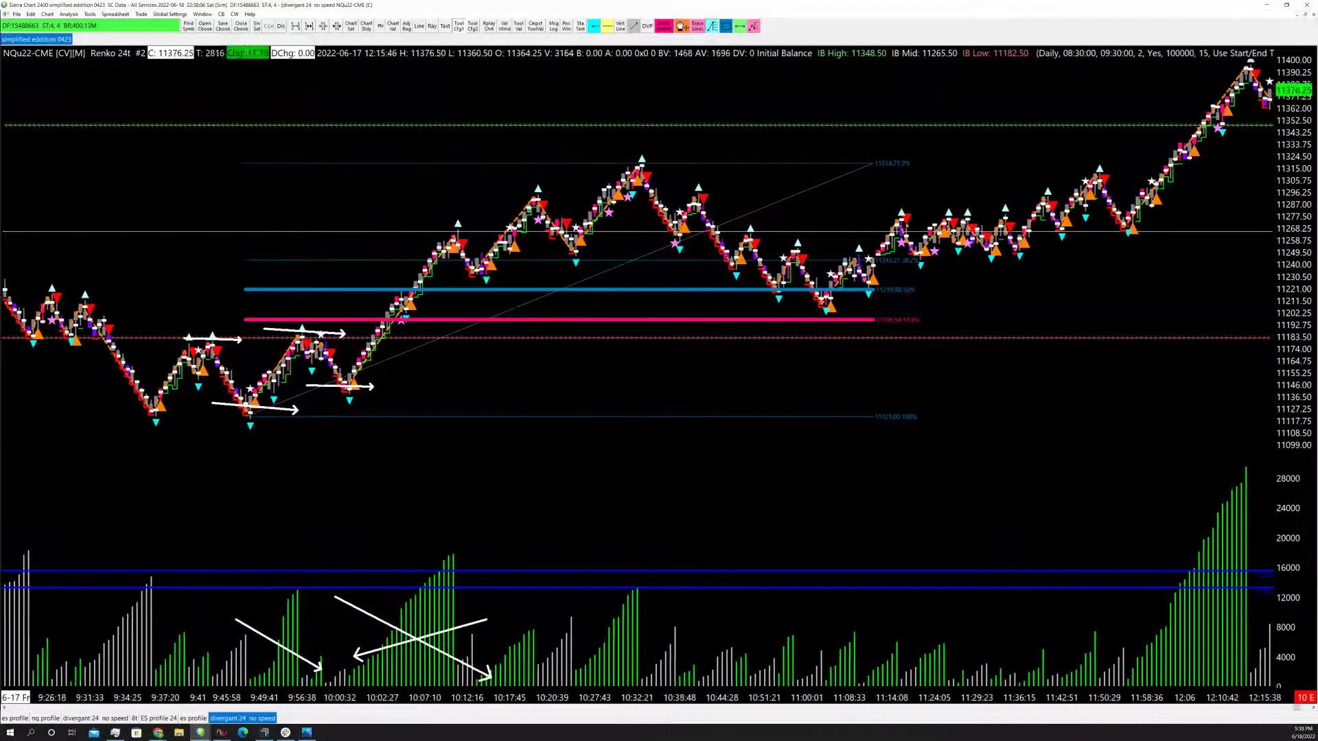
key(Left)
key(Left)
key(Left)
key(Left)
key(Left)
key(Left)
key(Left)
key(Left)
key(Left)
key(Left)
key(Left)
key(Left)
key(Left)
key(Left)
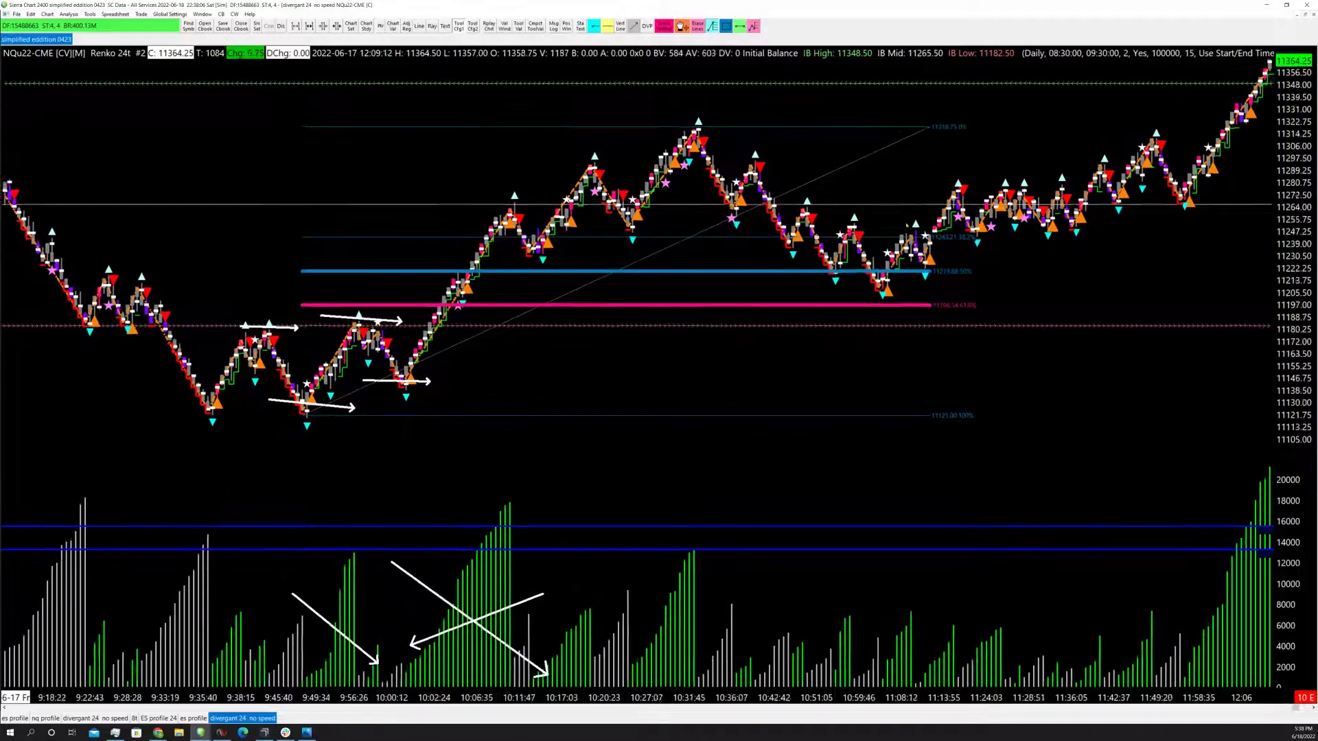
key(Left)
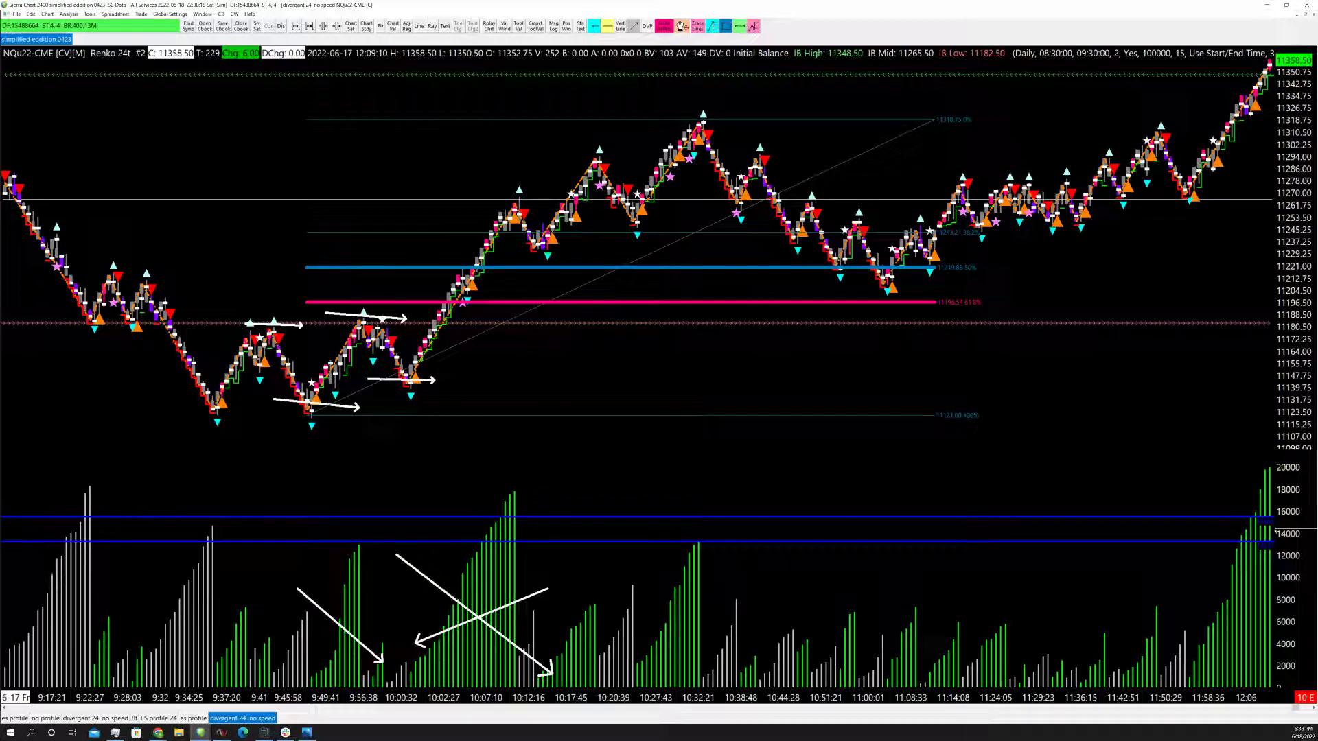
drag(1263, 644, 1263, 646)
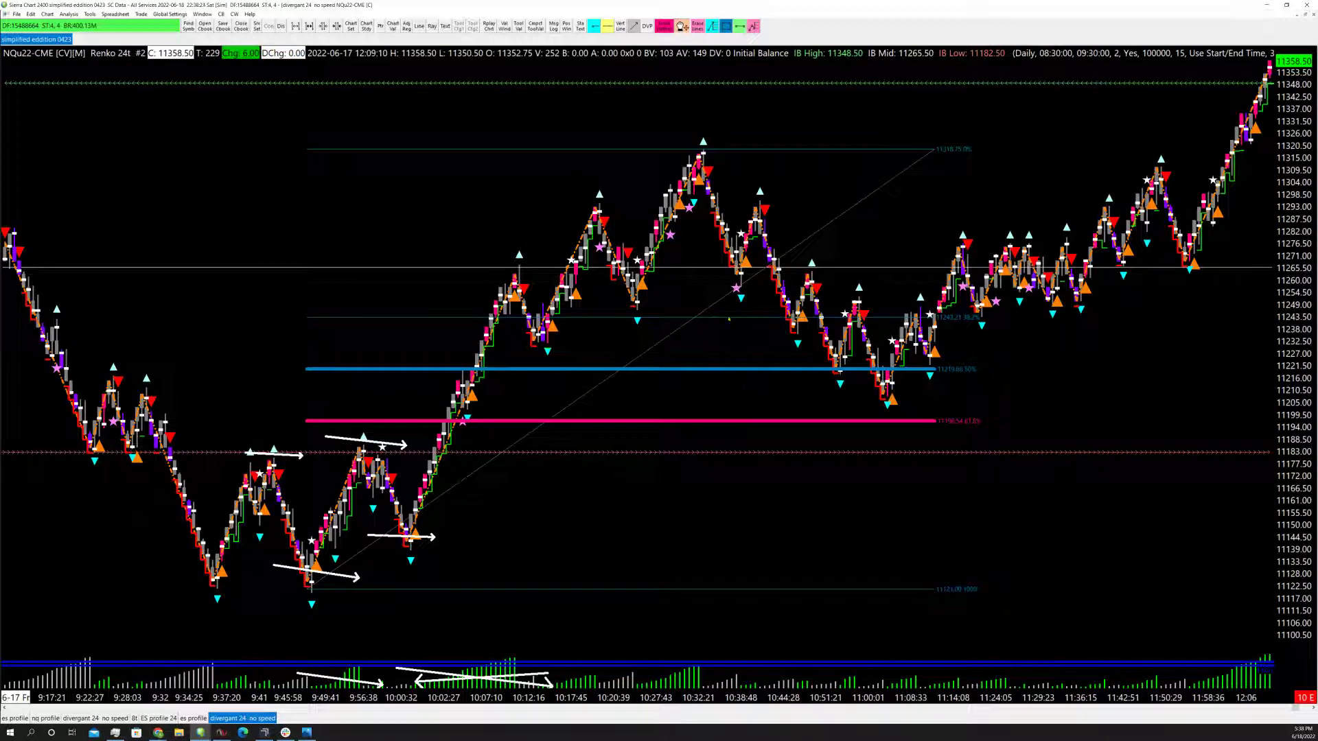
Step: Erase all non-text drawings and mark the swing high near 9:13 with a horizontal white arrow and short crossing arrows
click(698, 27)
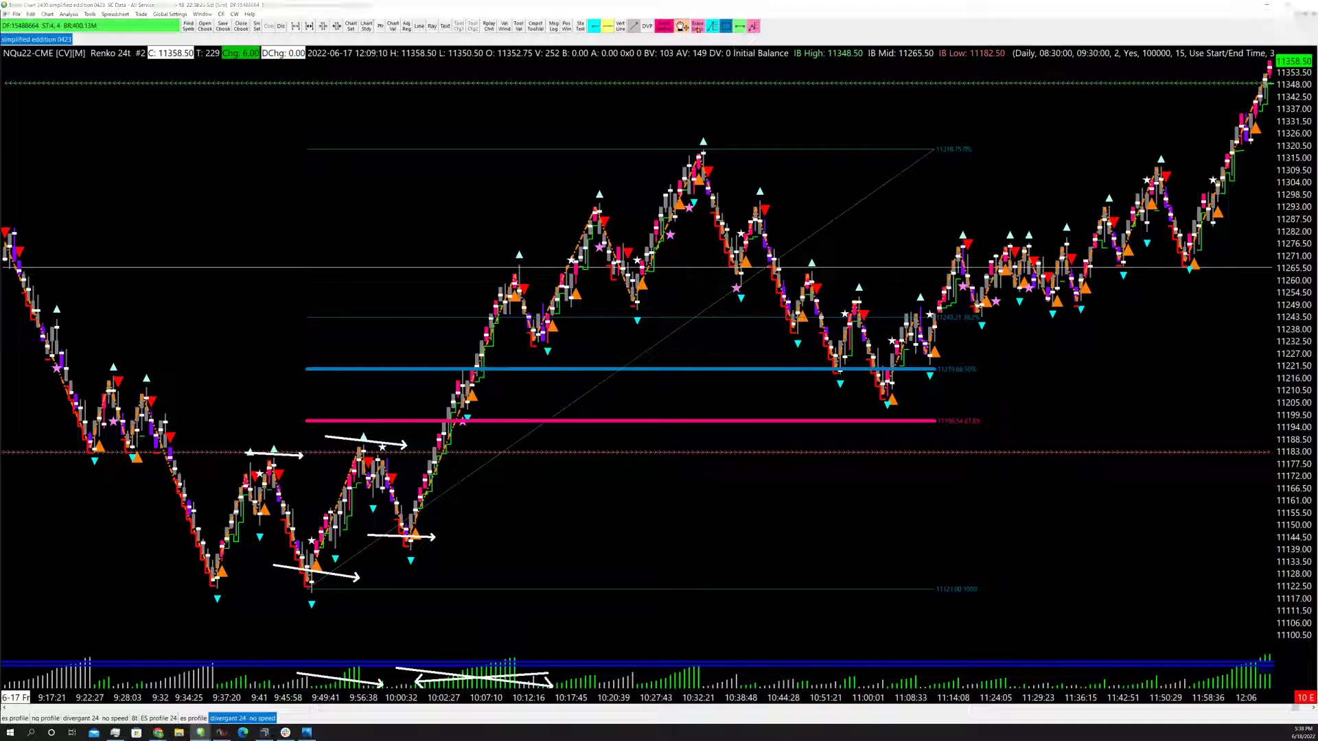
click(644, 381)
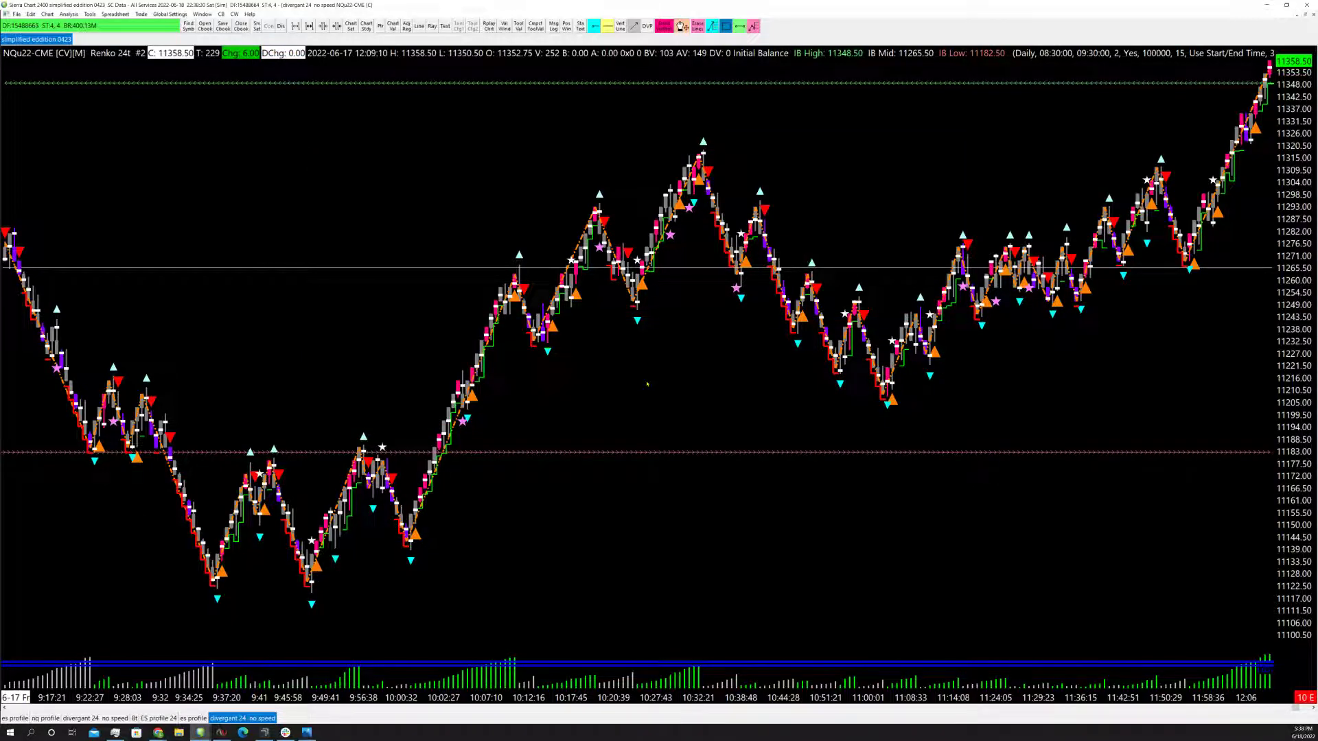
scroll(646, 384, left, 10)
scroll(646, 384, left, 10)
scroll(647, 384, left, 10)
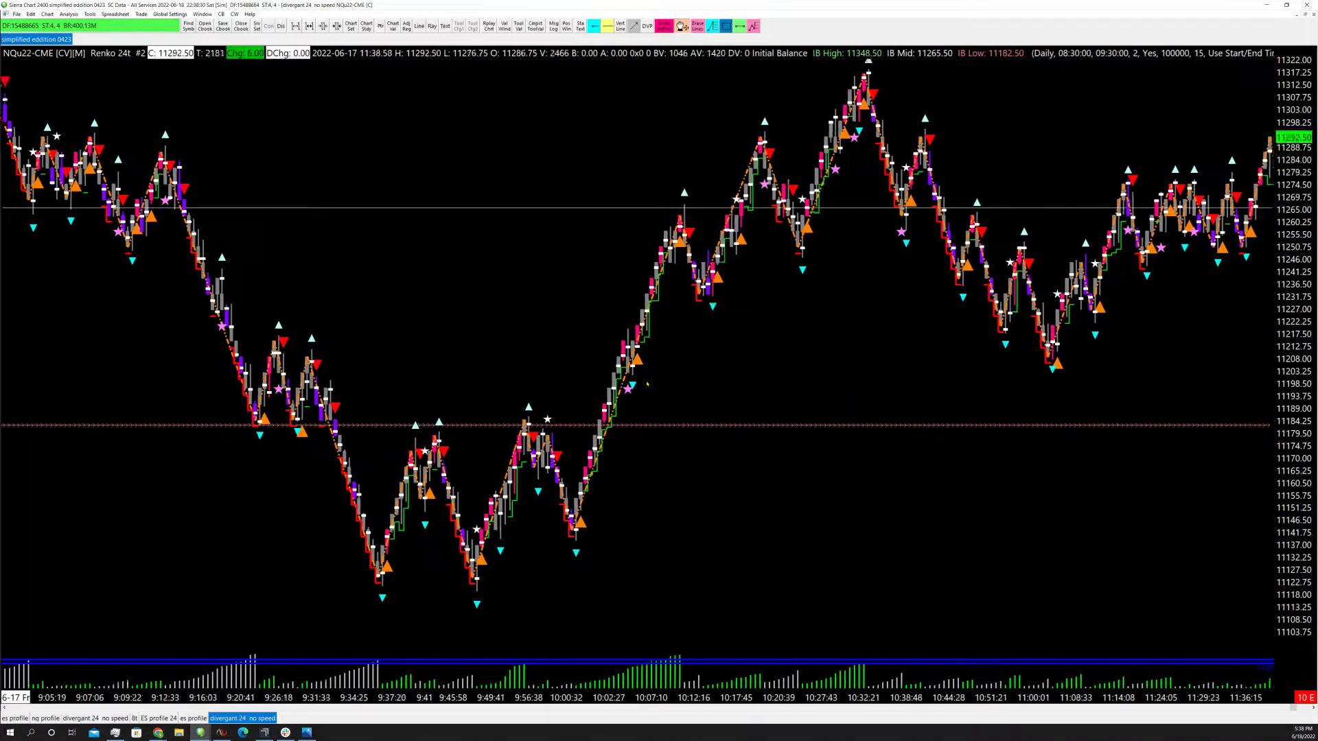
scroll(646, 384, left, 10)
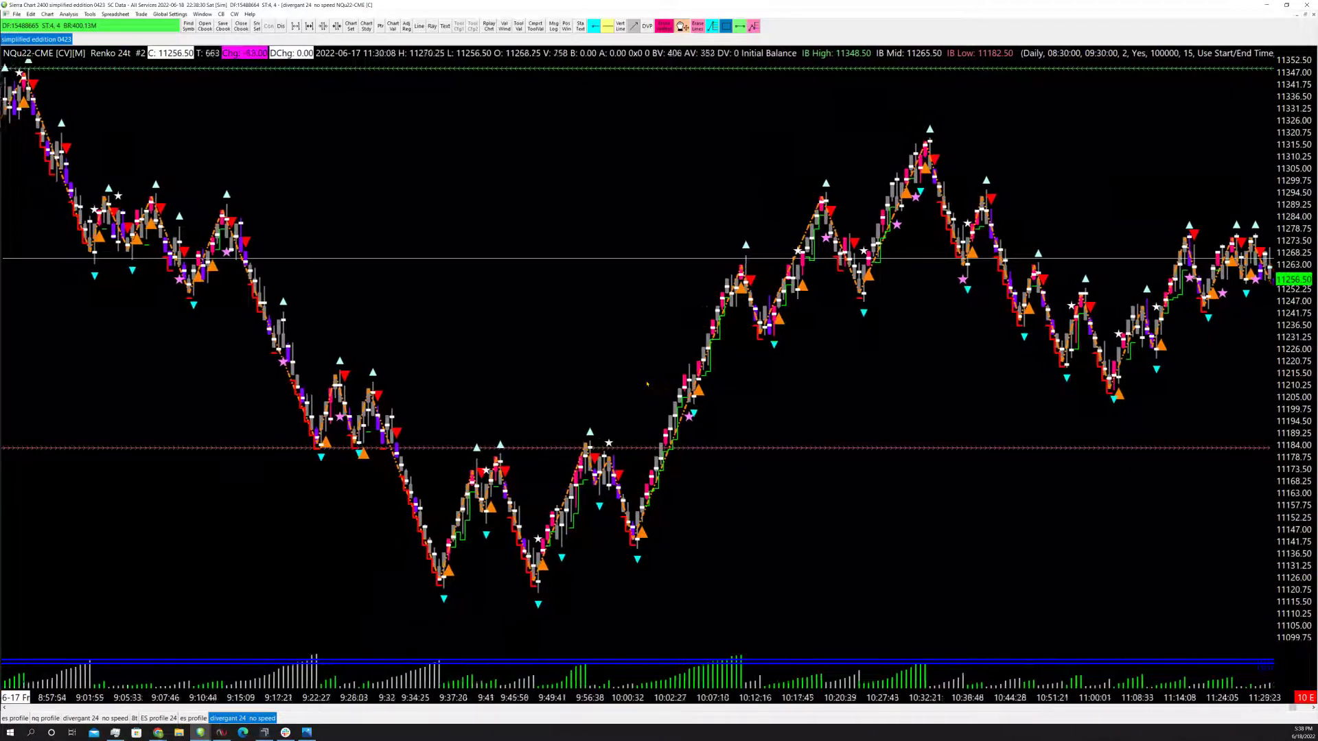
scroll(646, 384, left, 3)
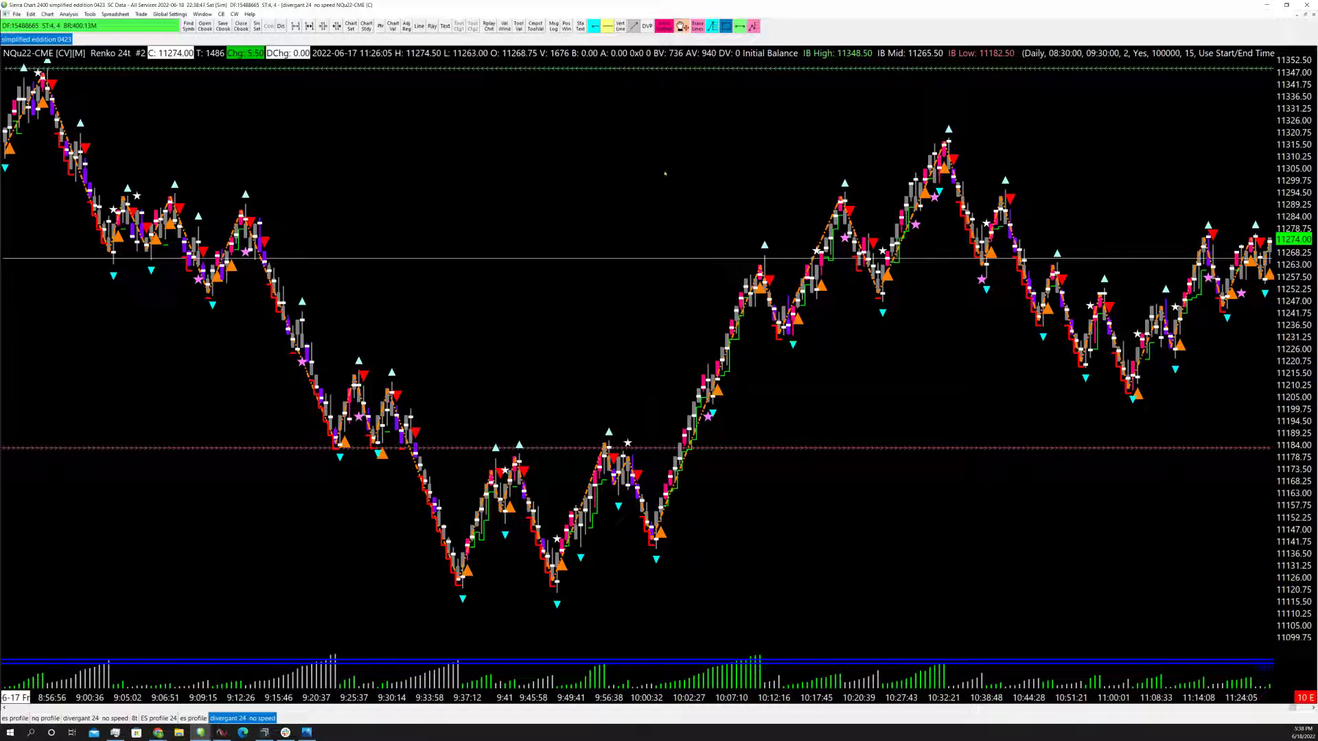
click(606, 28)
drag(189, 229, 350, 228)
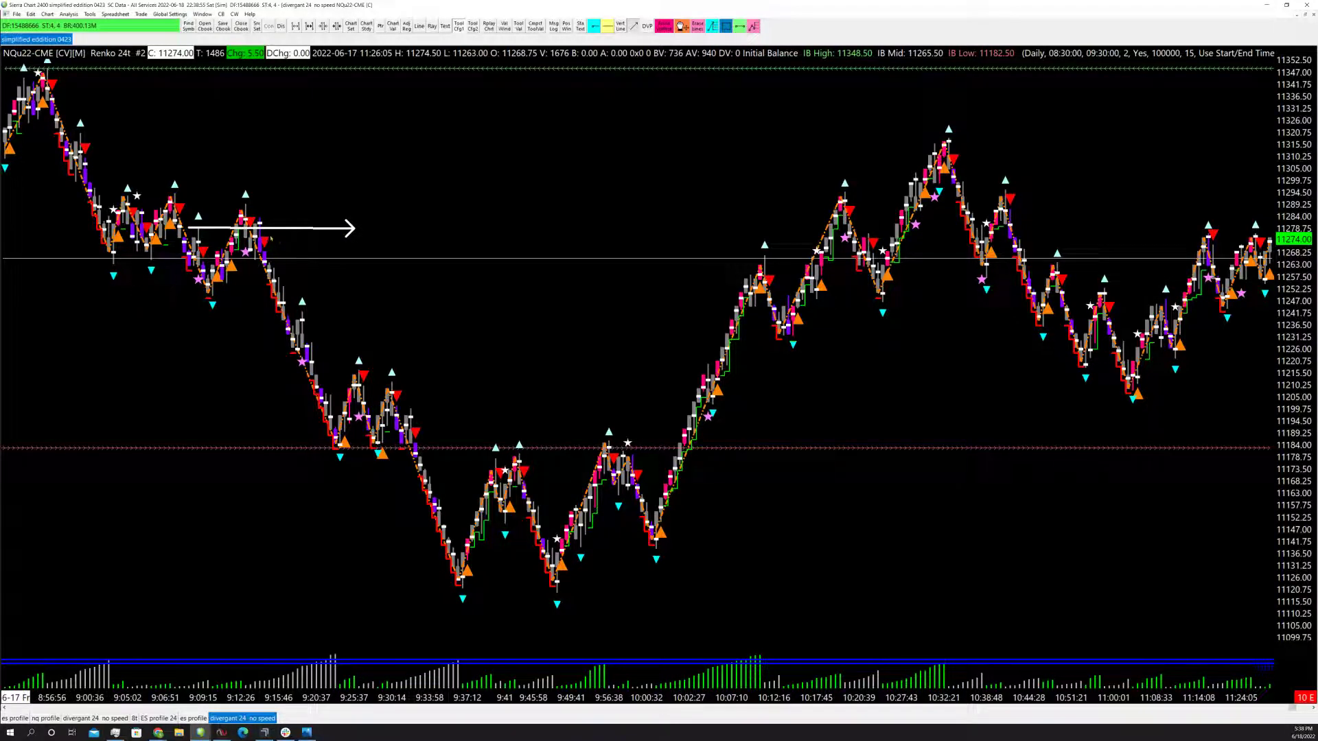
drag(235, 272, 260, 190)
mouse_move(231, 232)
mouse_down()
mouse_move(281, 249)
mouse_move(286, 231)
mouse_move(251, 242)
mouse_up()
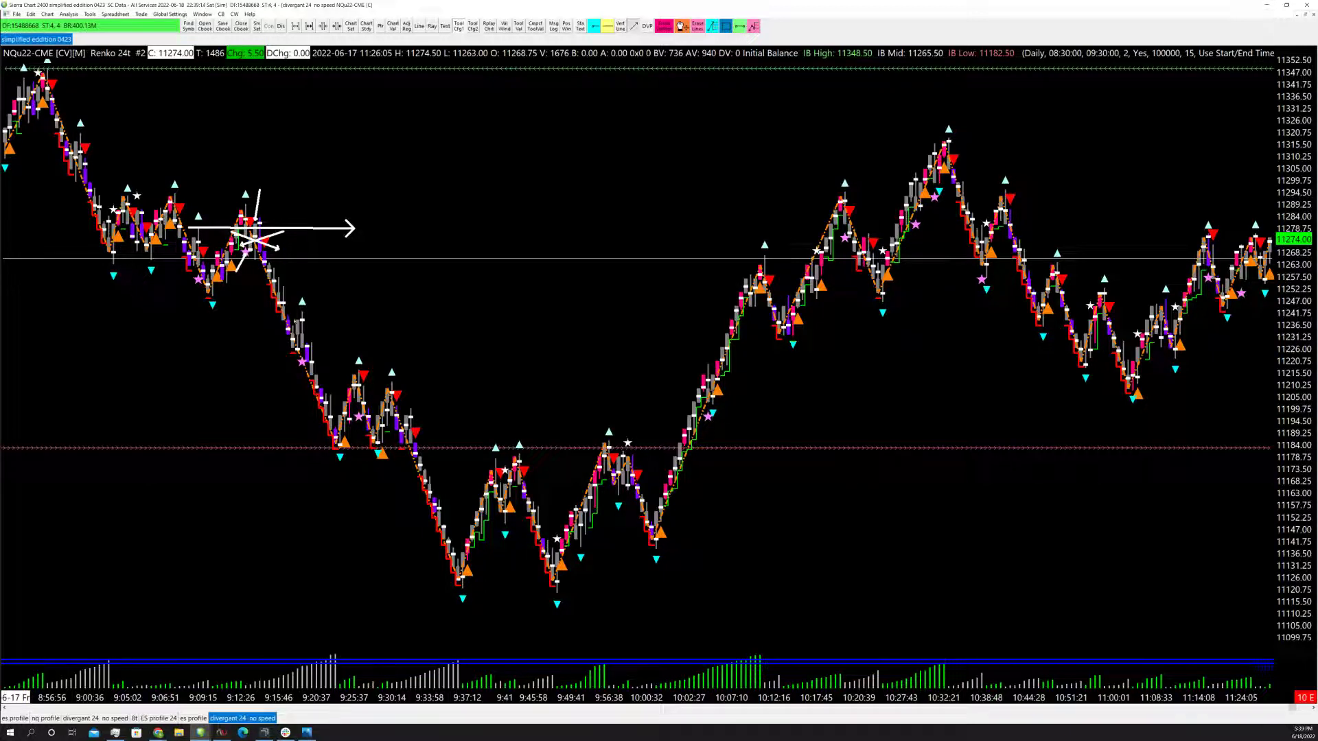
Step: Mark the falling swing highs from about 9:20 to 9:41, the level highs up to 10:02 and the 10:09 high with white arrows
drag(299, 307, 406, 393)
mouse_move(454, 429)
mouse_down()
mouse_move(529, 458)
mouse_move(661, 460)
mouse_up()
drag(666, 463, 680, 462)
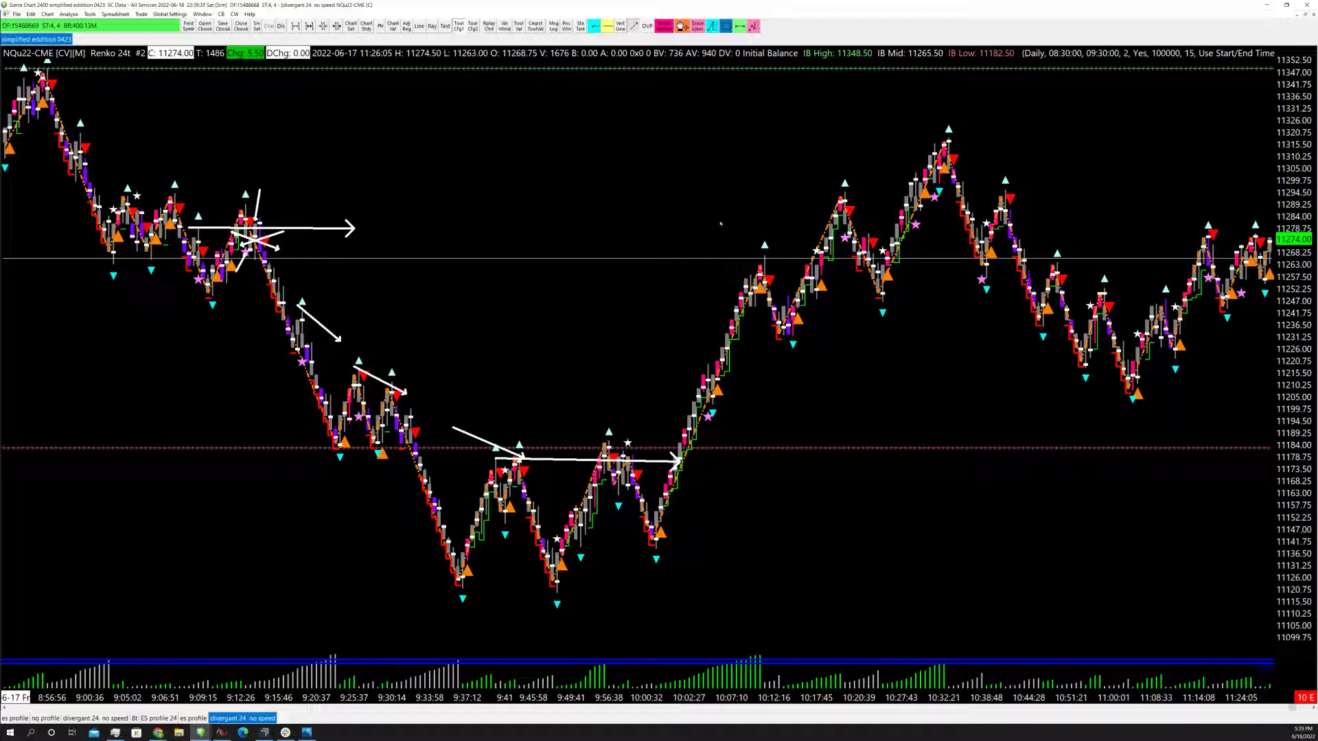
mouse_move(718, 220)
mouse_down()
mouse_move(762, 260)
mouse_move(718, 261)
mouse_up()
Step: Mark the pullback lows near 10:11 and 10:23 with clusters of short white arrows
scroll(718, 262, up, 3)
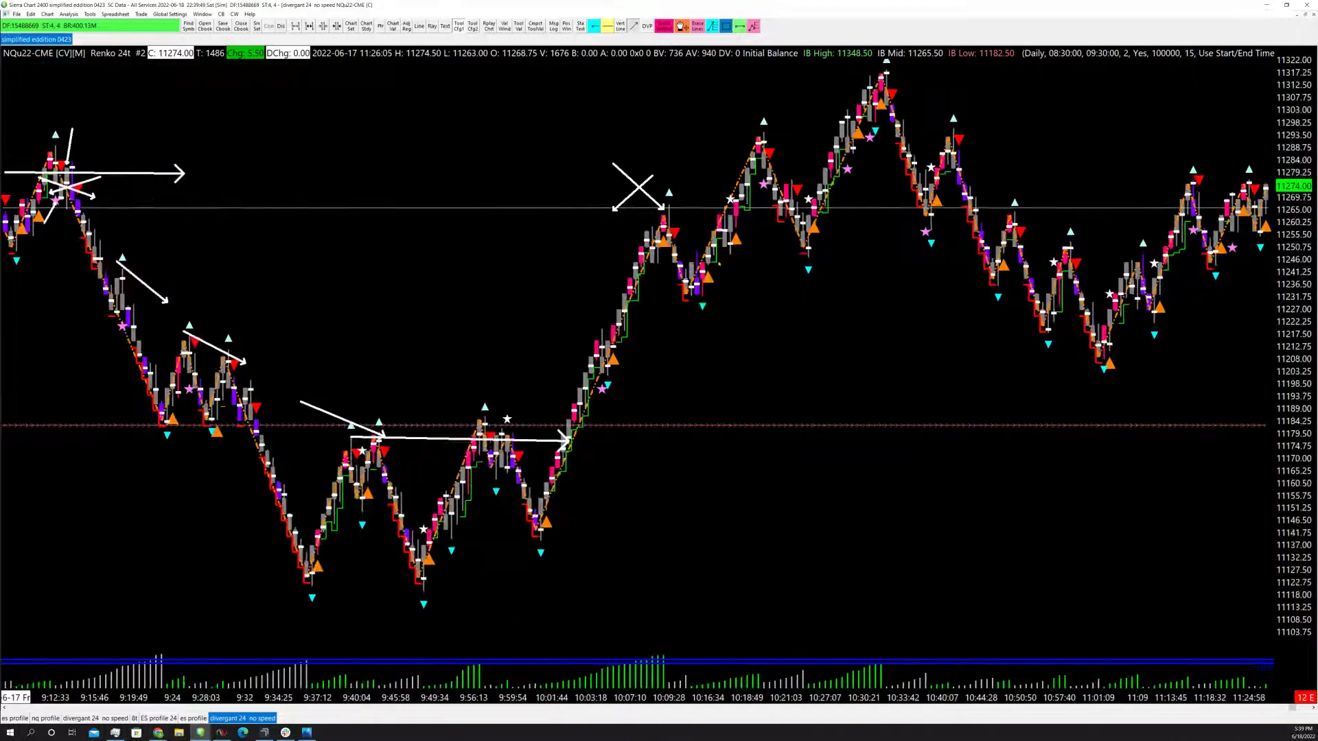
scroll(718, 262, down, 3)
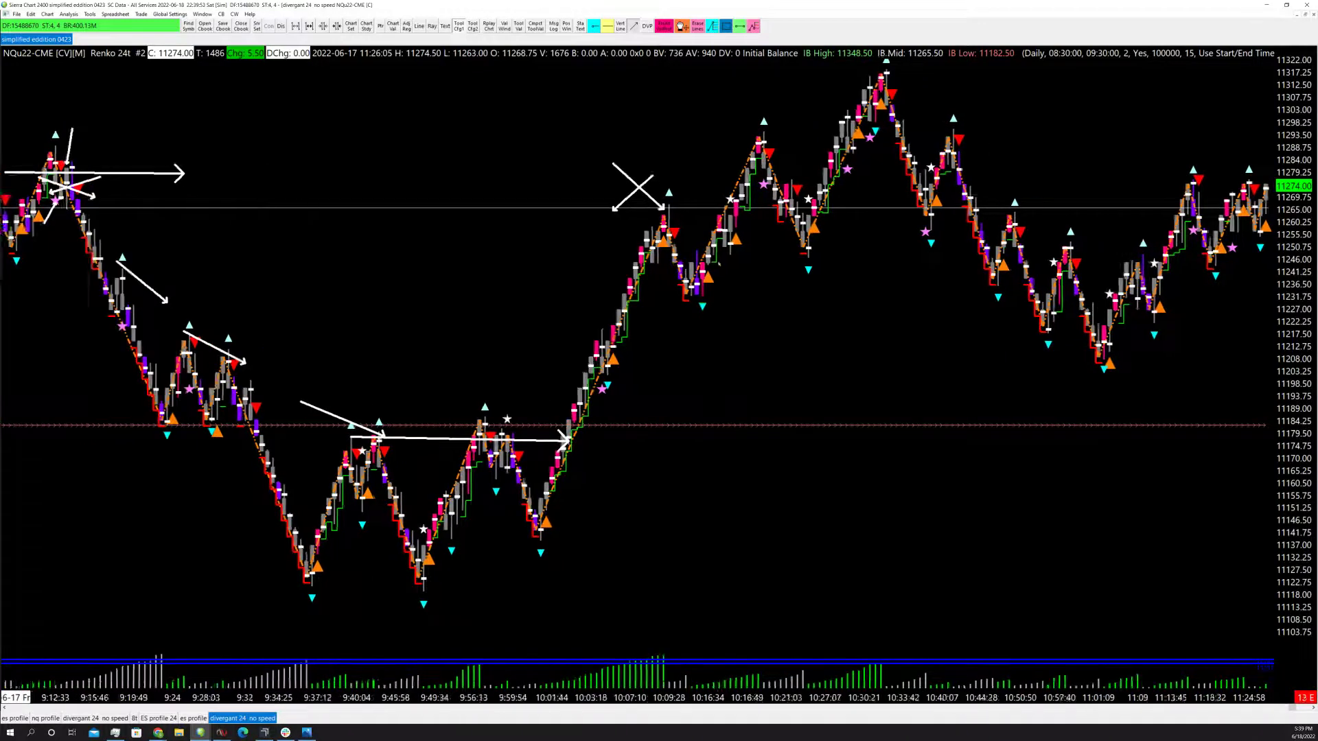
scroll(719, 263, up, 3)
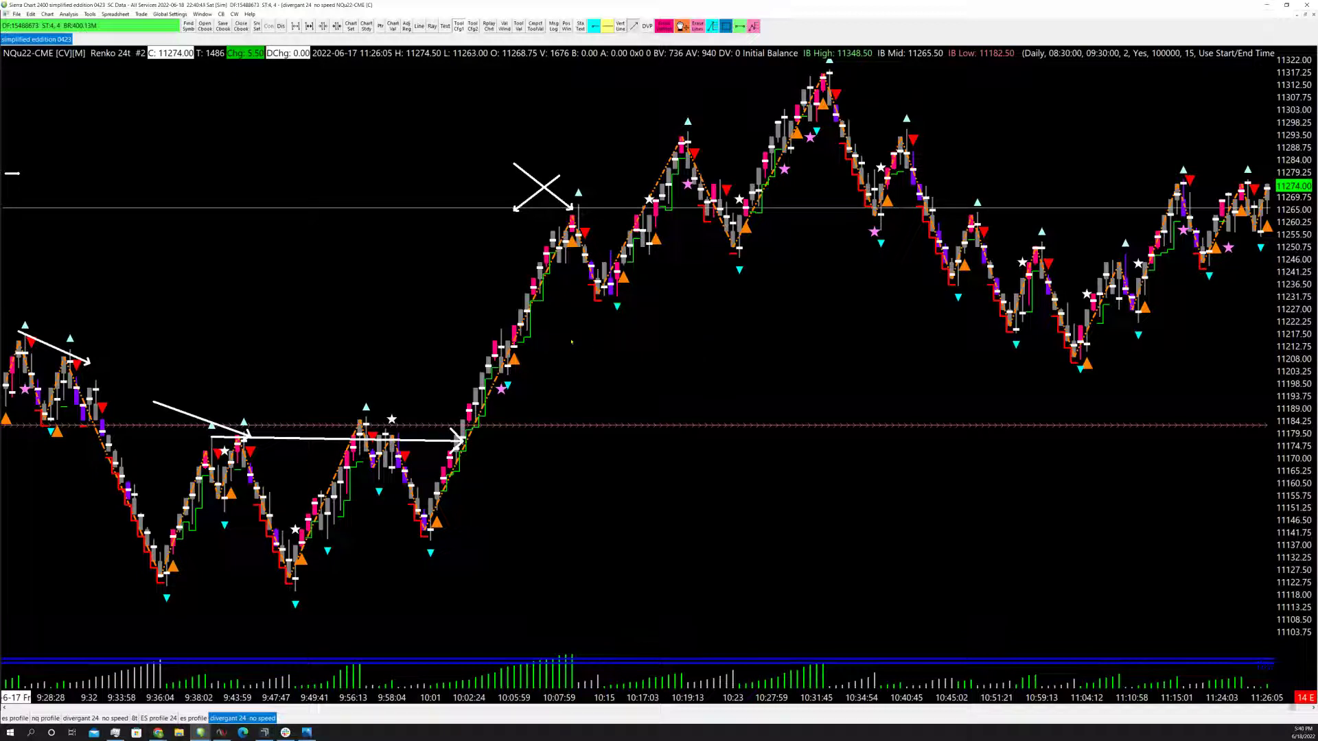
click(638, 26)
mouse_move(579, 335)
mouse_down()
mouse_move(635, 283)
mouse_move(618, 274)
mouse_up()
drag(694, 223, 740, 220)
drag(717, 210, 748, 206)
drag(571, 286, 642, 297)
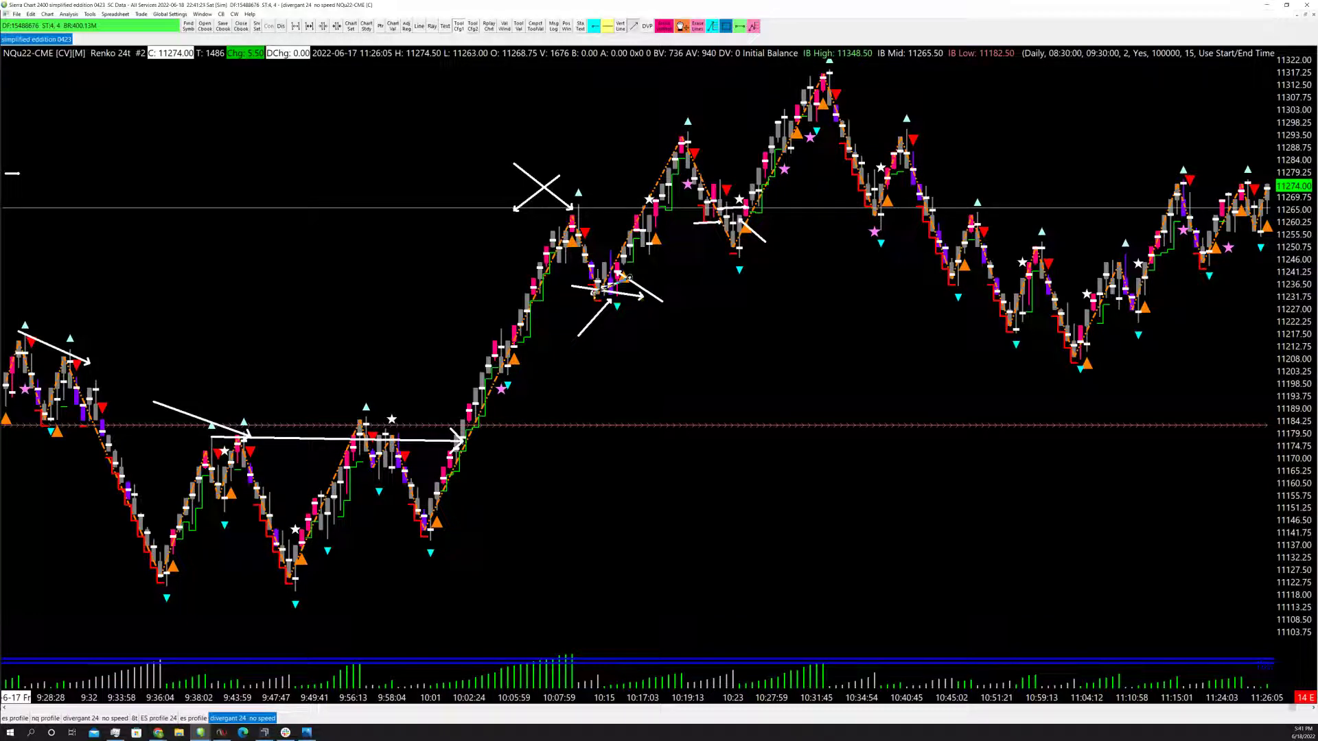
mouse_move(713, 228)
mouse_down()
mouse_move(749, 240)
mouse_move(701, 233)
mouse_up()
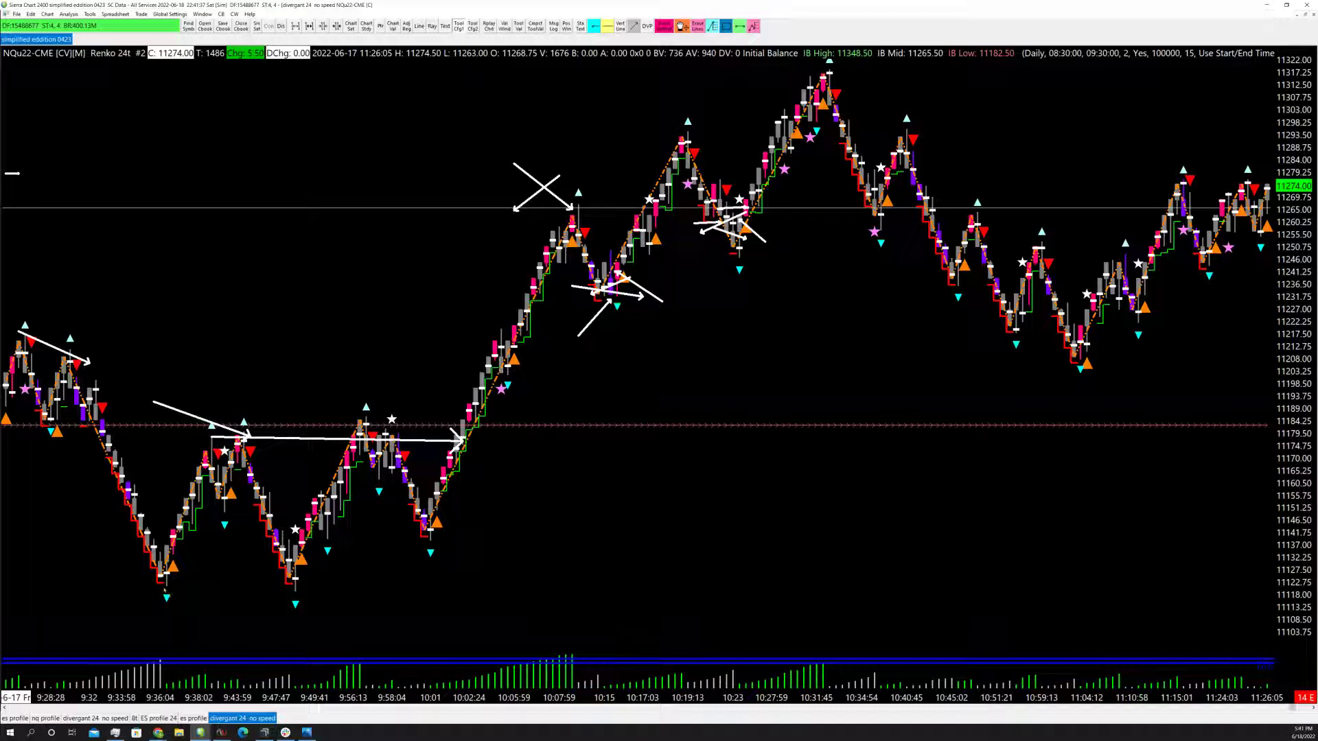
Step: Draw a Fibonacci retracement from the 9:49 low up to the 10:32 high and mark the swing lows between about 10:37 and 11:09 with arrows
mouse_move(294, 589)
mouse_down()
mouse_move(618, 508)
mouse_move(778, 295)
mouse_move(941, 130)
mouse_move(1086, 71)
mouse_up()
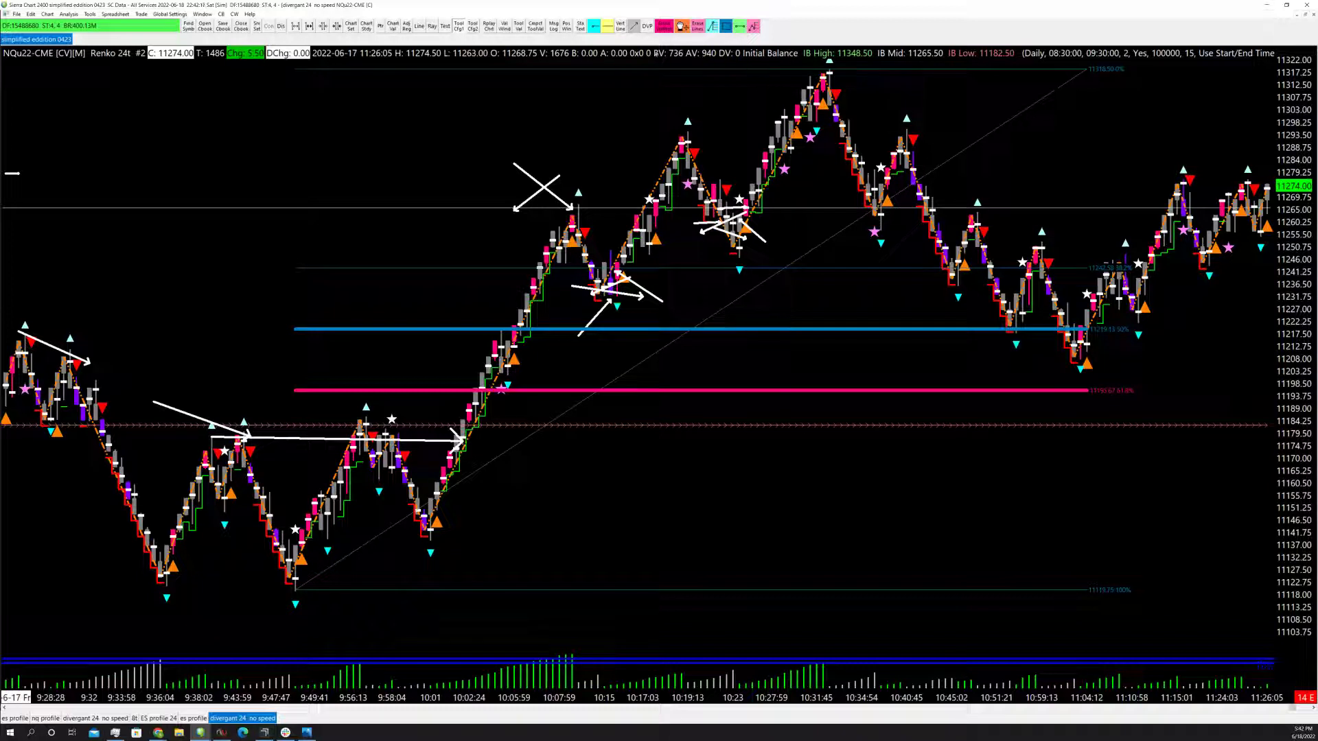
click(633, 26)
drag(855, 189, 887, 221)
mouse_move(932, 243)
mouse_down()
mouse_move(964, 275)
mouse_move(926, 268)
mouse_move(1025, 325)
mouse_move(1006, 304)
mouse_move(979, 315)
mouse_up()
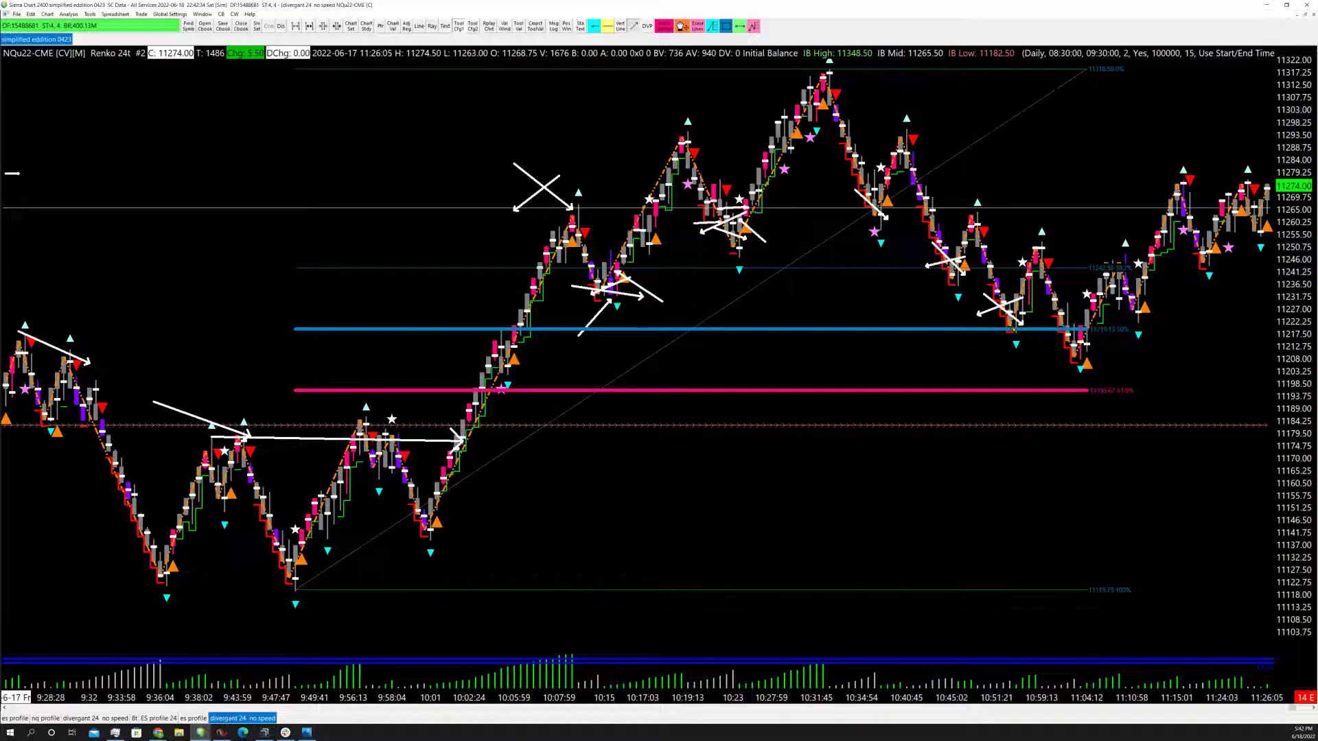
drag(1028, 316, 1089, 338)
drag(1098, 326, 1036, 341)
drag(1100, 332, 1144, 291)
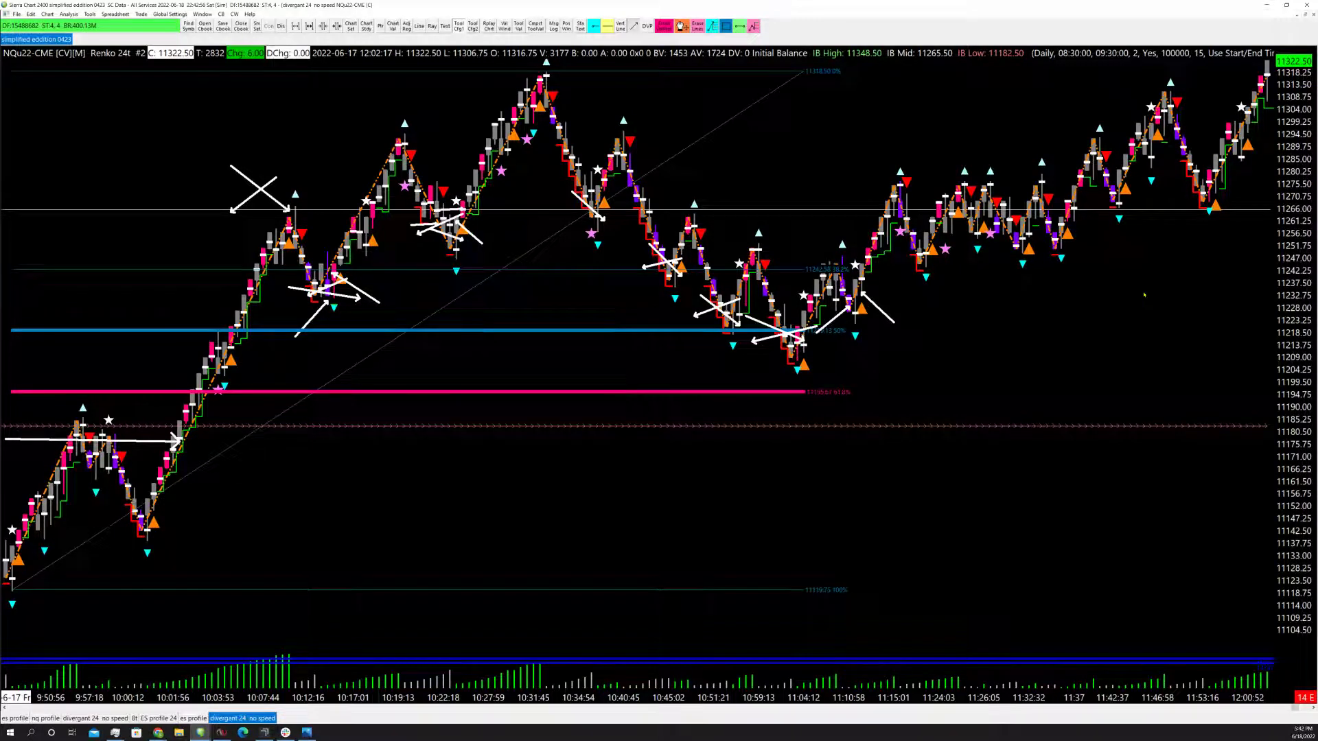
Step: Draw a Fibonacci retracement from the 10:32 high at 11320.25 down to the 11:04 low at 11208.00, deleting the stray retracement above the 11:30 highs
scroll(1144, 295, down, 1)
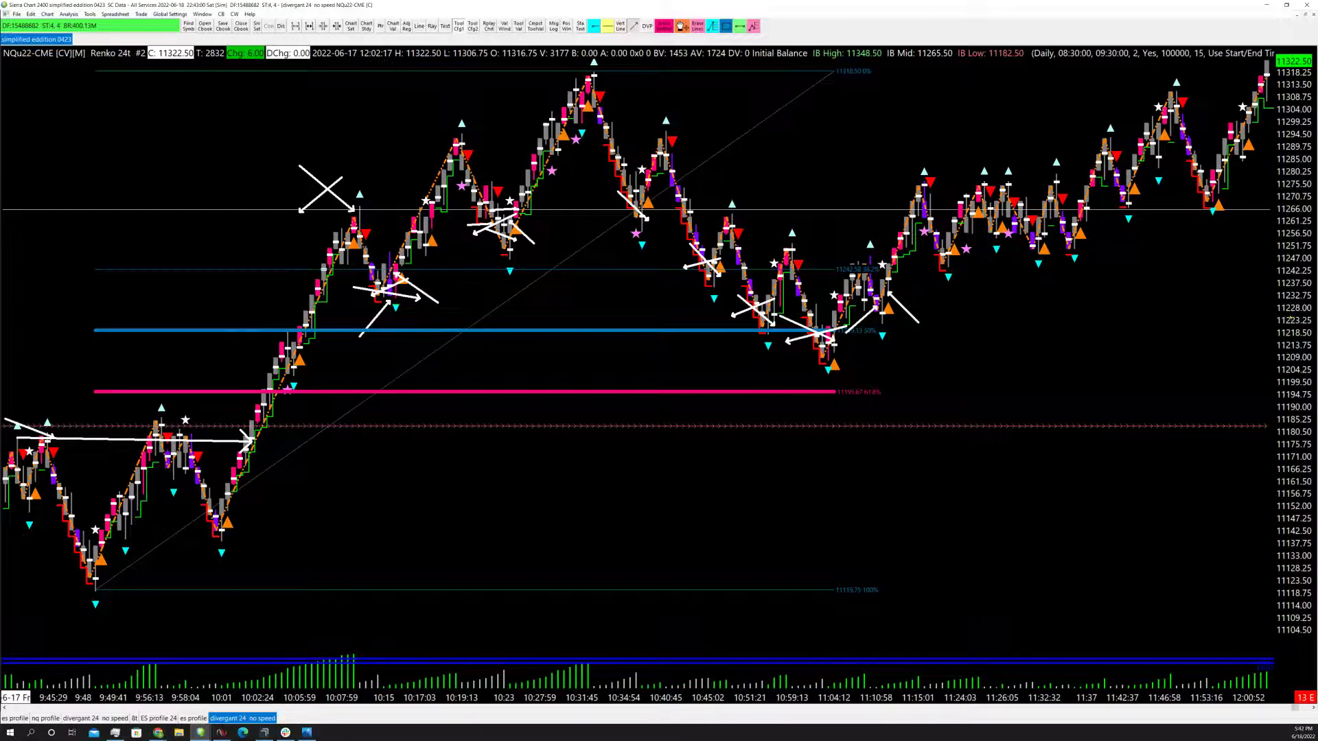
drag(1292, 318, 1293, 393)
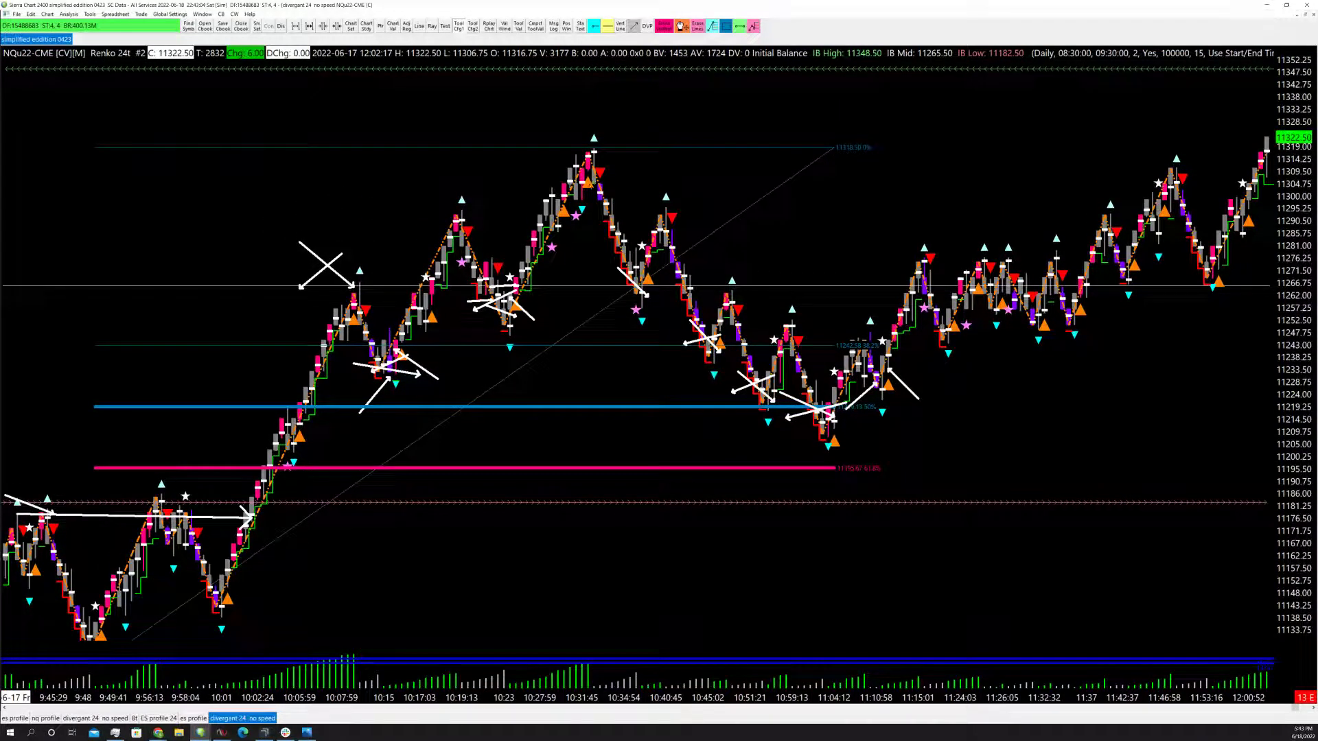
mouse_move(594, 142)
mouse_down()
mouse_move(640, 148)
mouse_move(791, 252)
mouse_move(922, 434)
mouse_move(947, 437)
mouse_up()
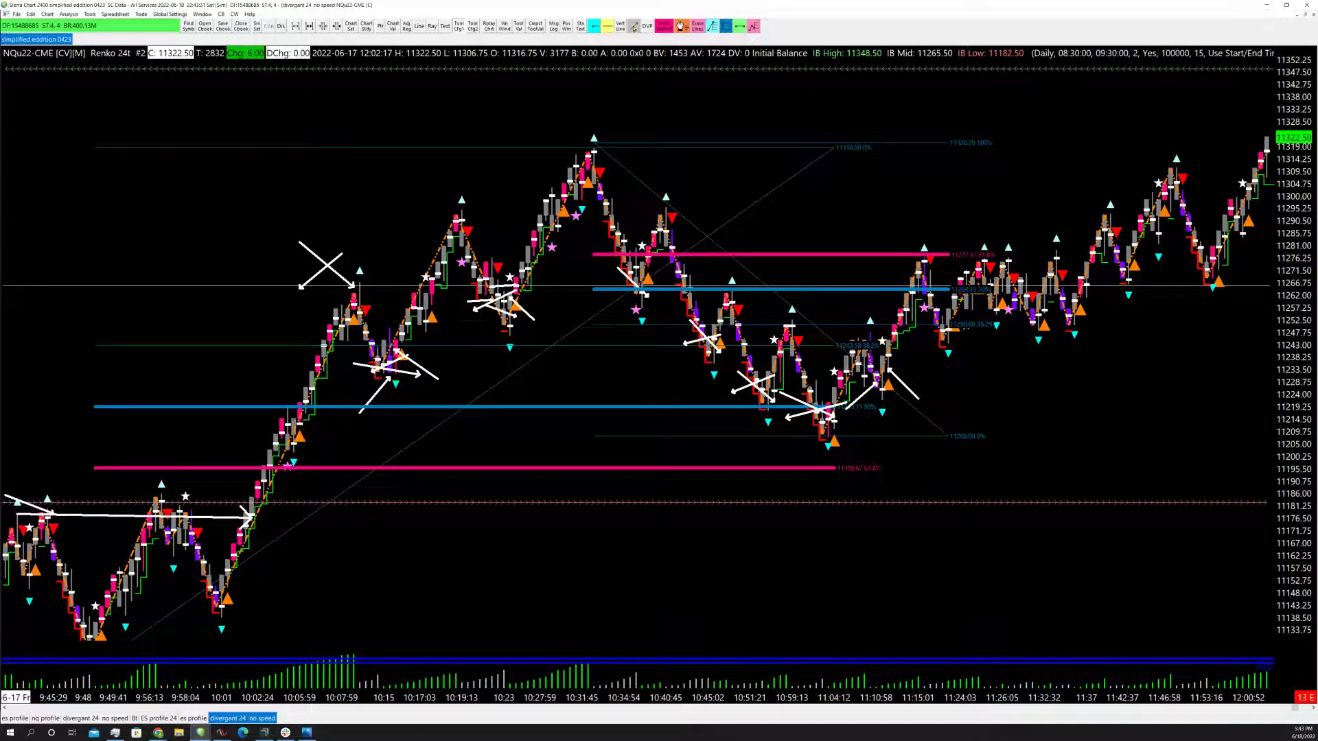
mouse_move(874, 277)
mouse_down()
mouse_move(1110, 268)
mouse_move(1058, 268)
mouse_up()
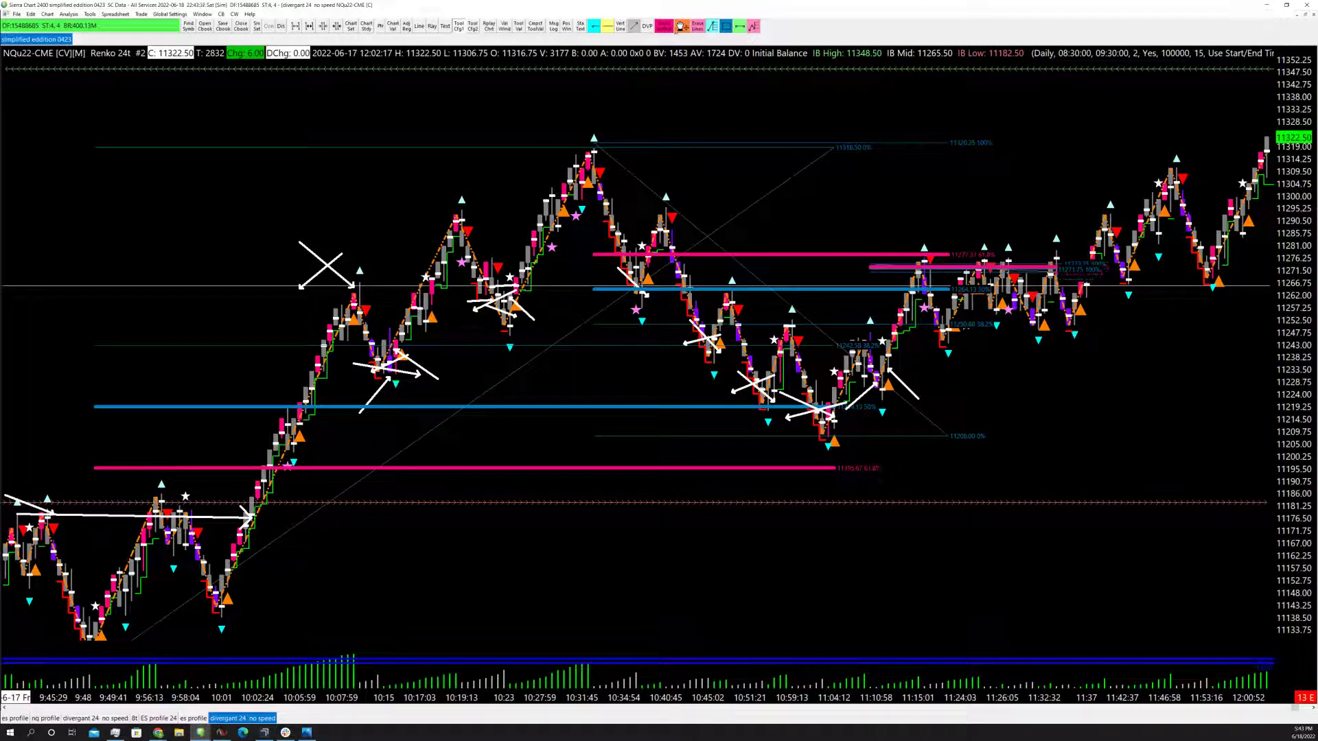
mouse_move(1054, 258)
mouse_down()
mouse_move(1078, 257)
mouse_move(1140, 199)
mouse_move(750, 173)
mouse_up()
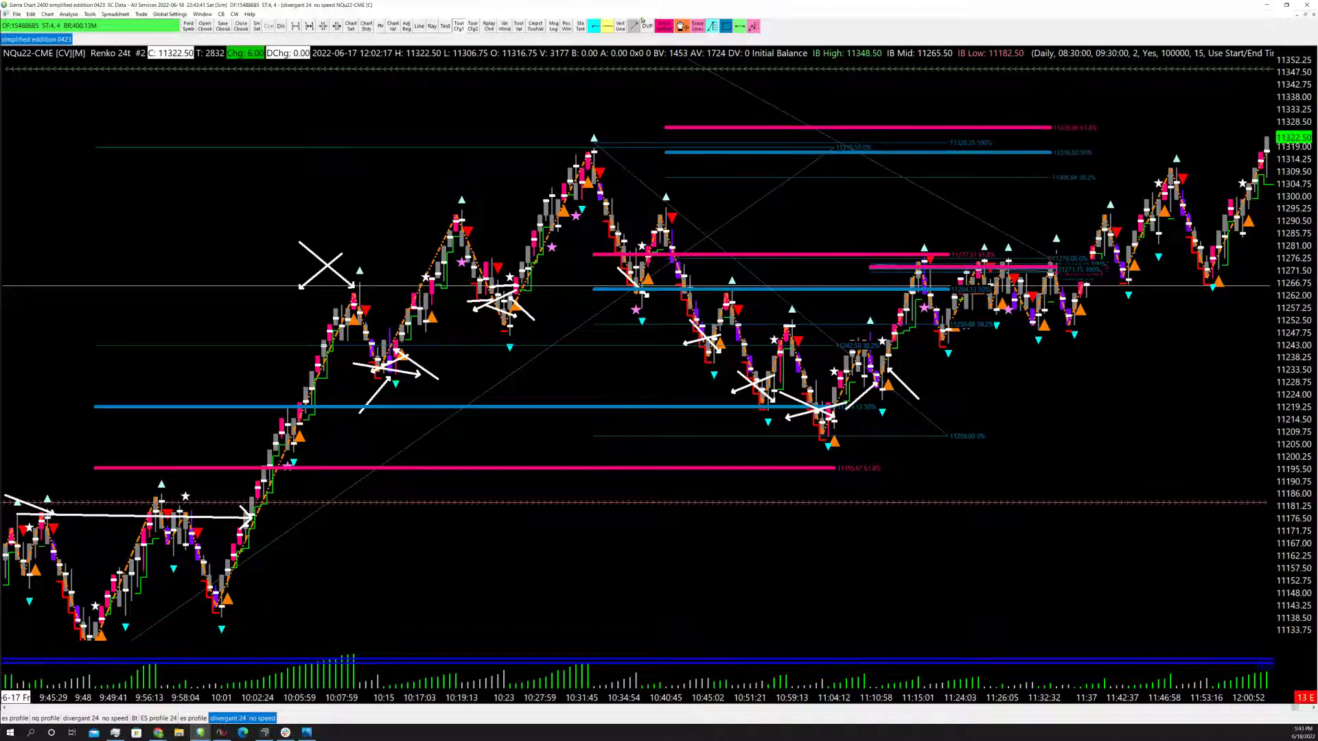
key(Delete)
Step: Trace the up and down swings from about 11:37 to 12:00 with white arrows, and erase all non-text drawings
mouse_move(1062, 273)
mouse_down()
mouse_move(1097, 197)
mouse_move(1115, 289)
mouse_move(1165, 165)
mouse_move(1205, 271)
mouse_move(1128, 287)
mouse_up()
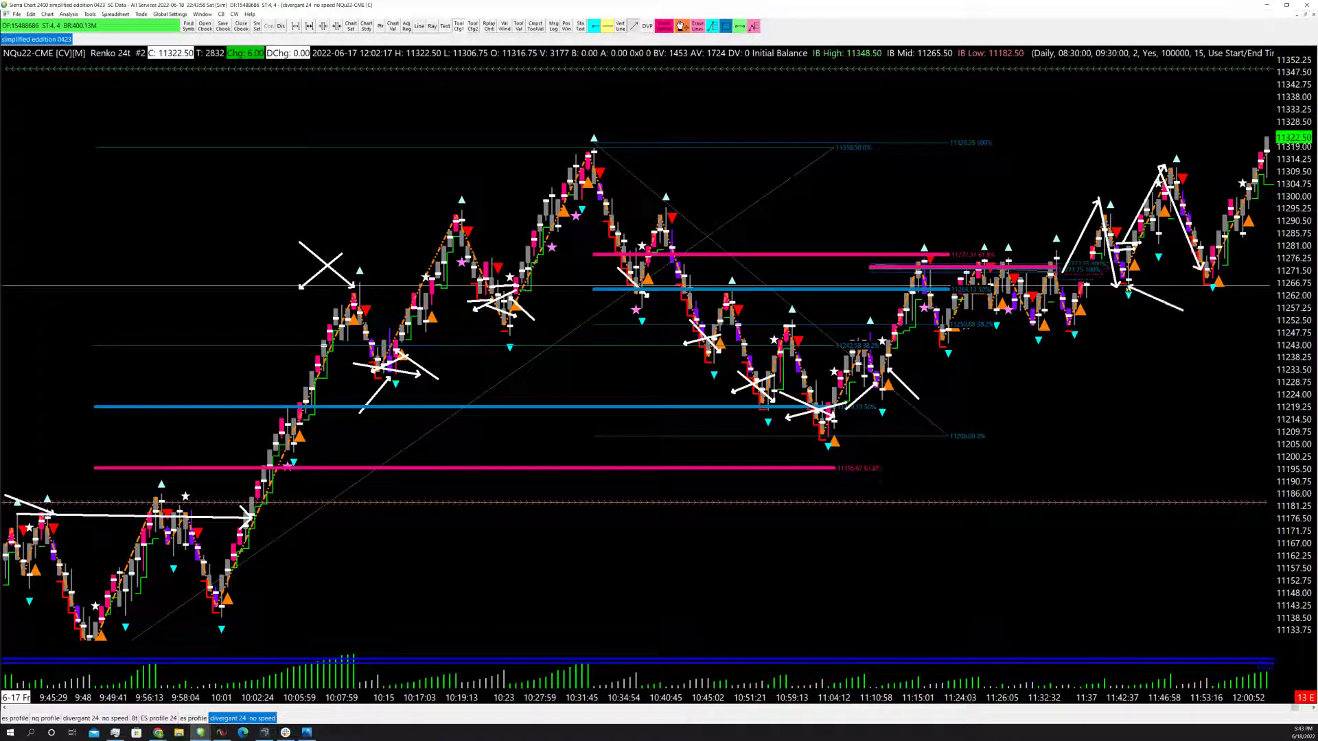
drag(1224, 216, 1253, 143)
click(698, 26)
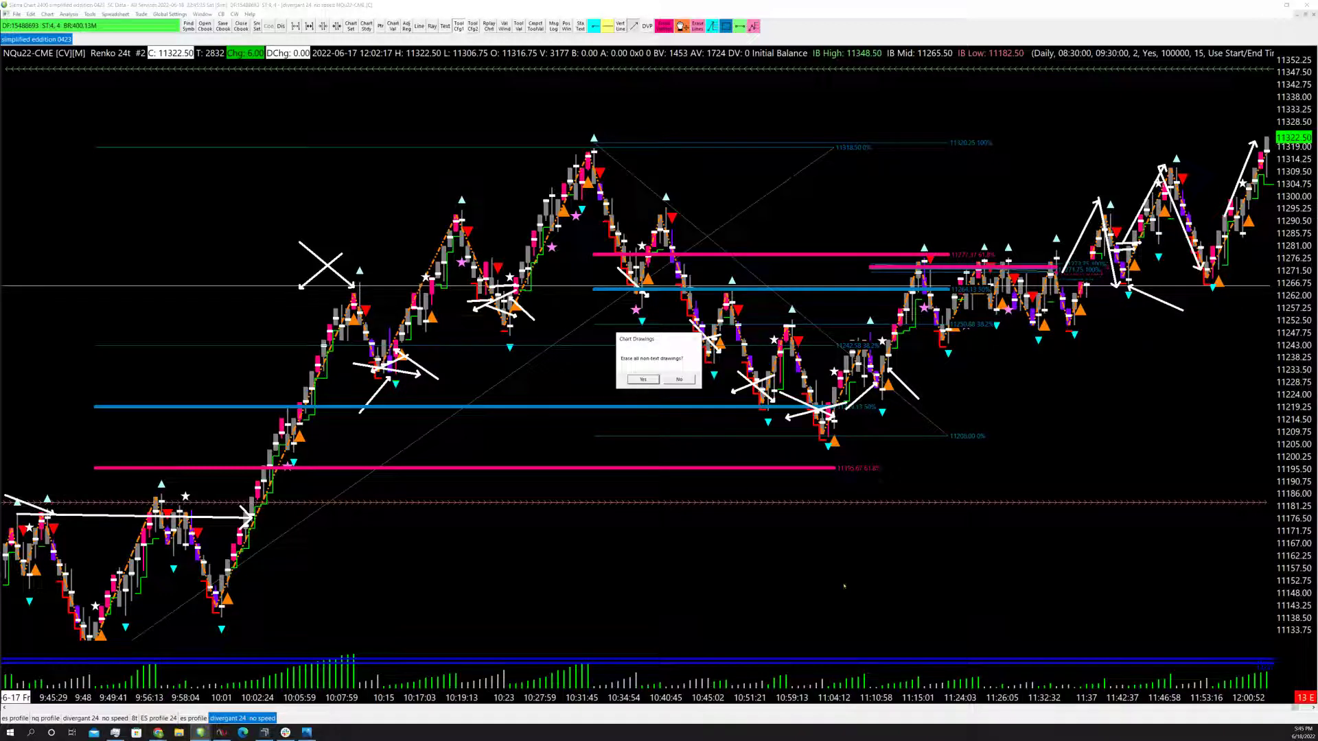
click(643, 380)
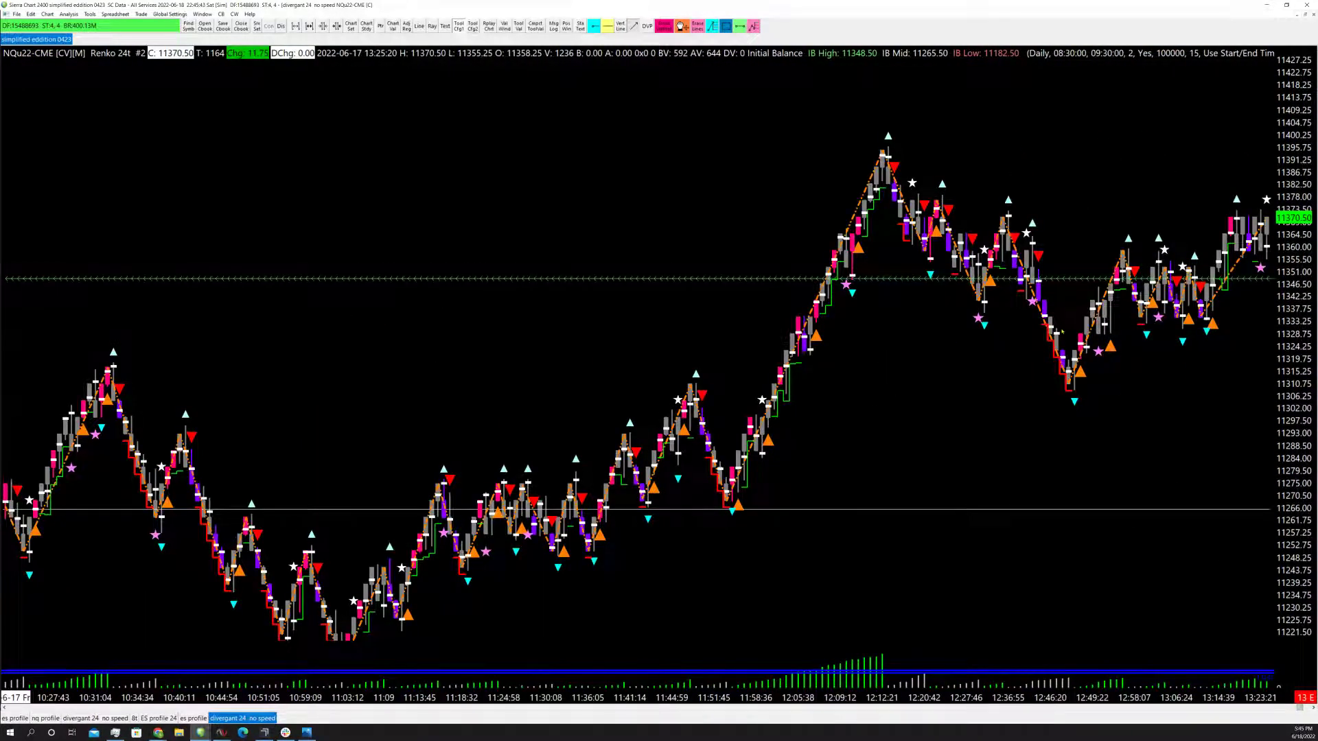
Step: Mark the pullback after the 12:12 high with one sloping and two vertical white arrows
click(633, 27)
drag(864, 206, 908, 237)
drag(918, 145, 918, 190)
drag(936, 165, 936, 214)
Step: Mark the lows near 11:03–11:13 and 11:27–11:40 with short arrows and the decline from about 10:29 to 11:04 with a long arrow
drag(428, 613, 429, 476)
drag(341, 491, 420, 474)
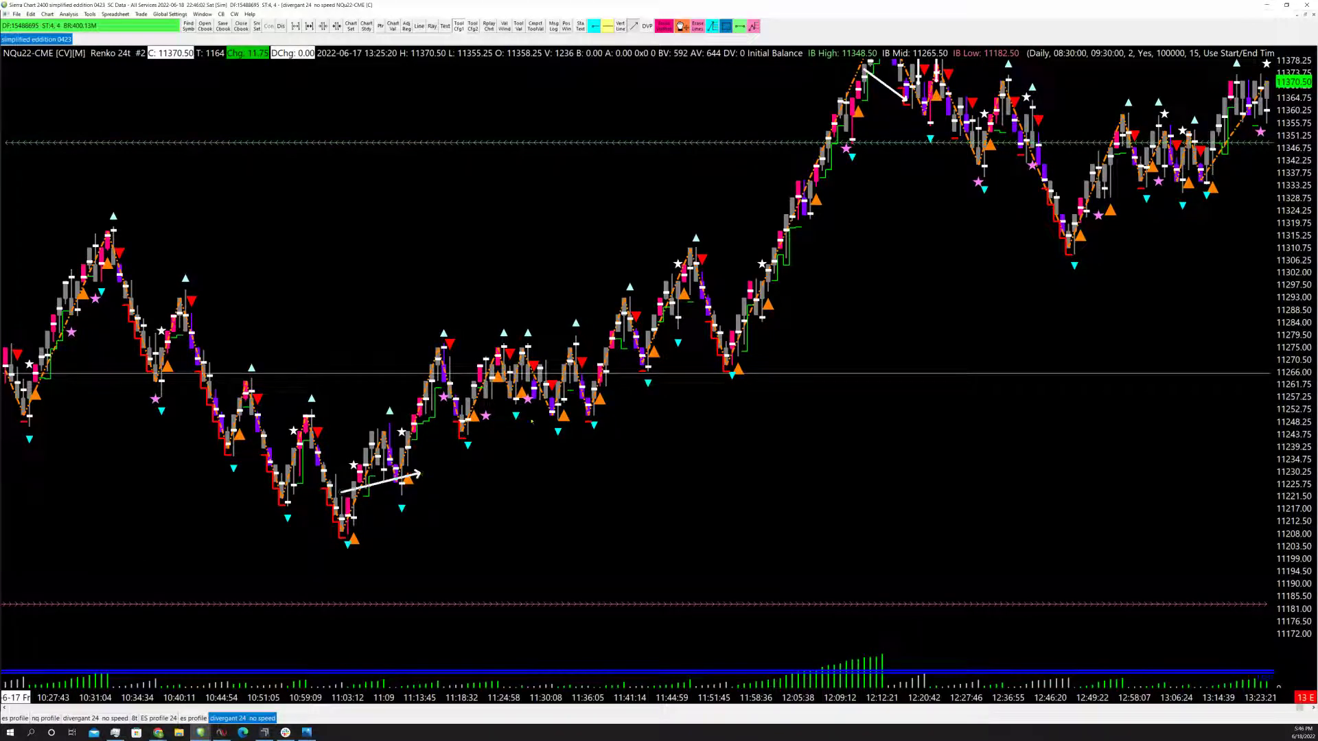
click(619, 405)
drag(522, 397, 569, 406)
mouse_move(71, 259)
mouse_down()
mouse_move(123, 344)
mouse_move(290, 522)
mouse_move(354, 549)
mouse_up()
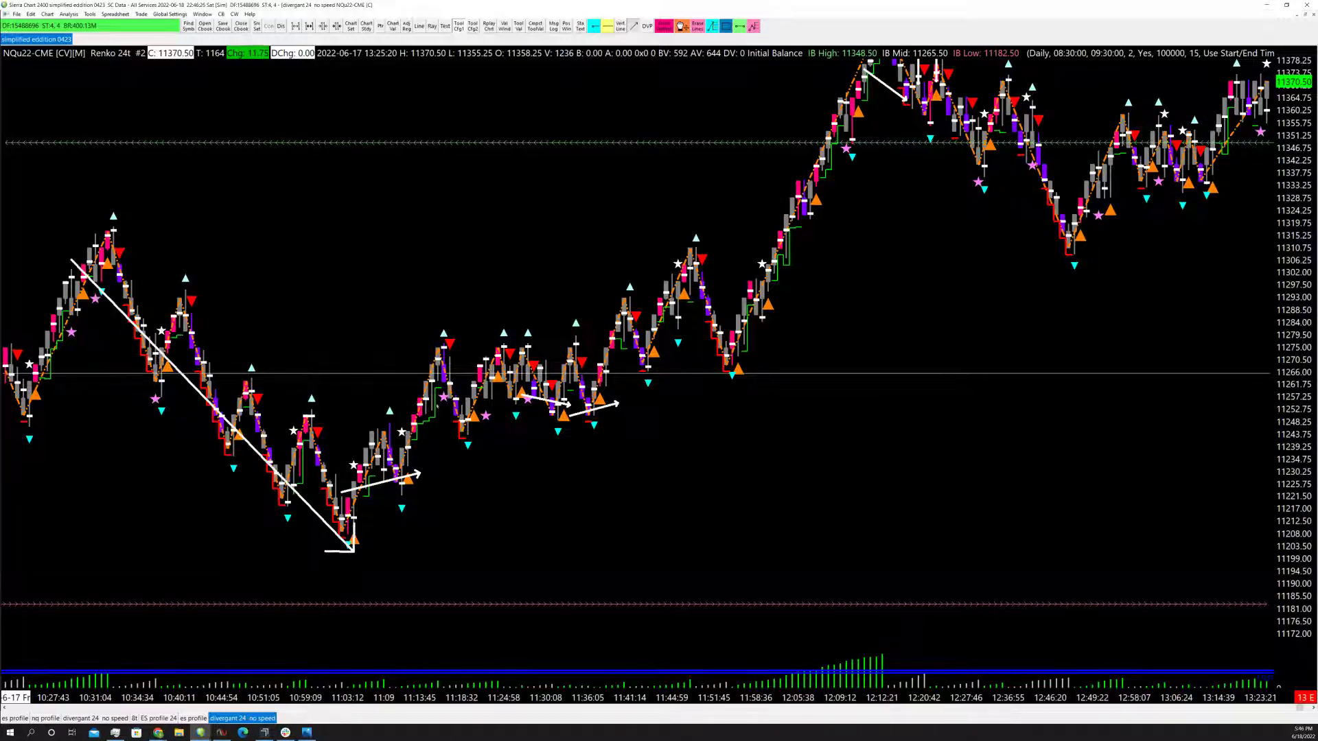
Step: Place yellow horizontal lines at the 10:32 swing high, 11318.00, and at the 11:04 swing low, 11204.50
click(603, 31)
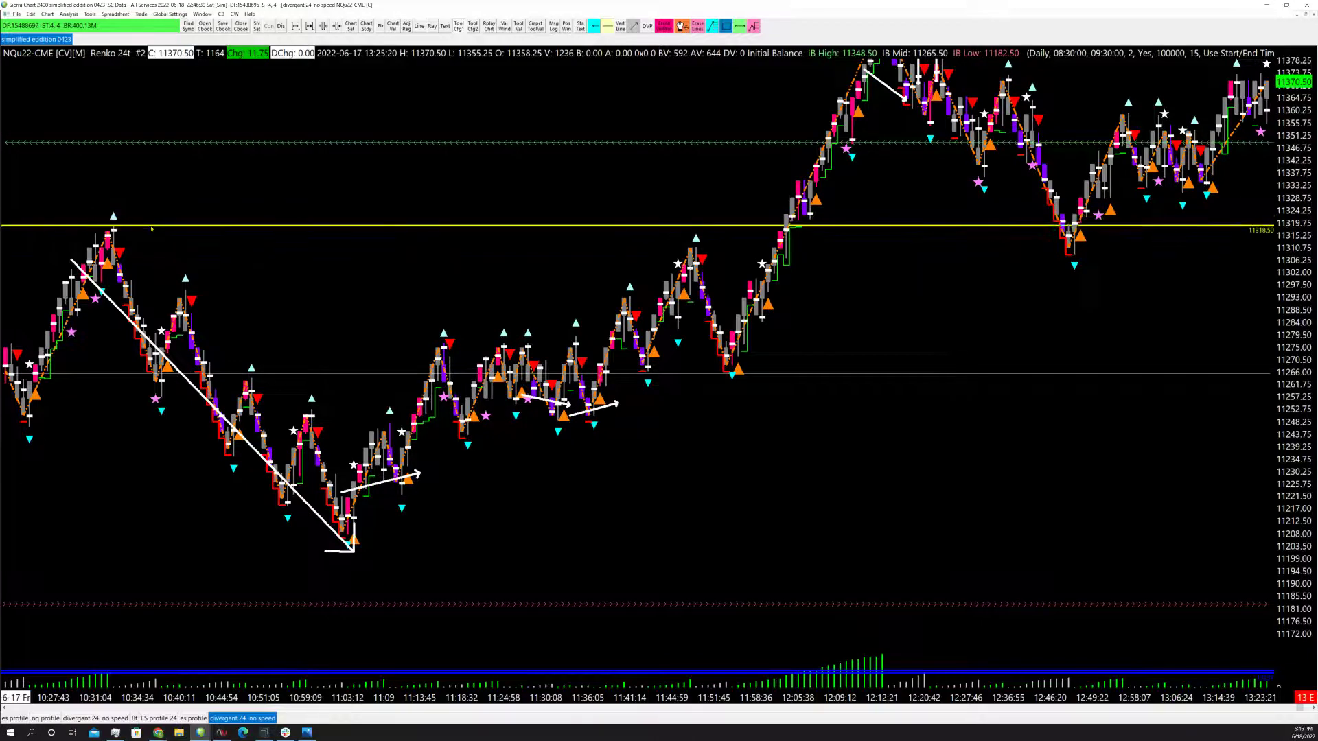
click(155, 231)
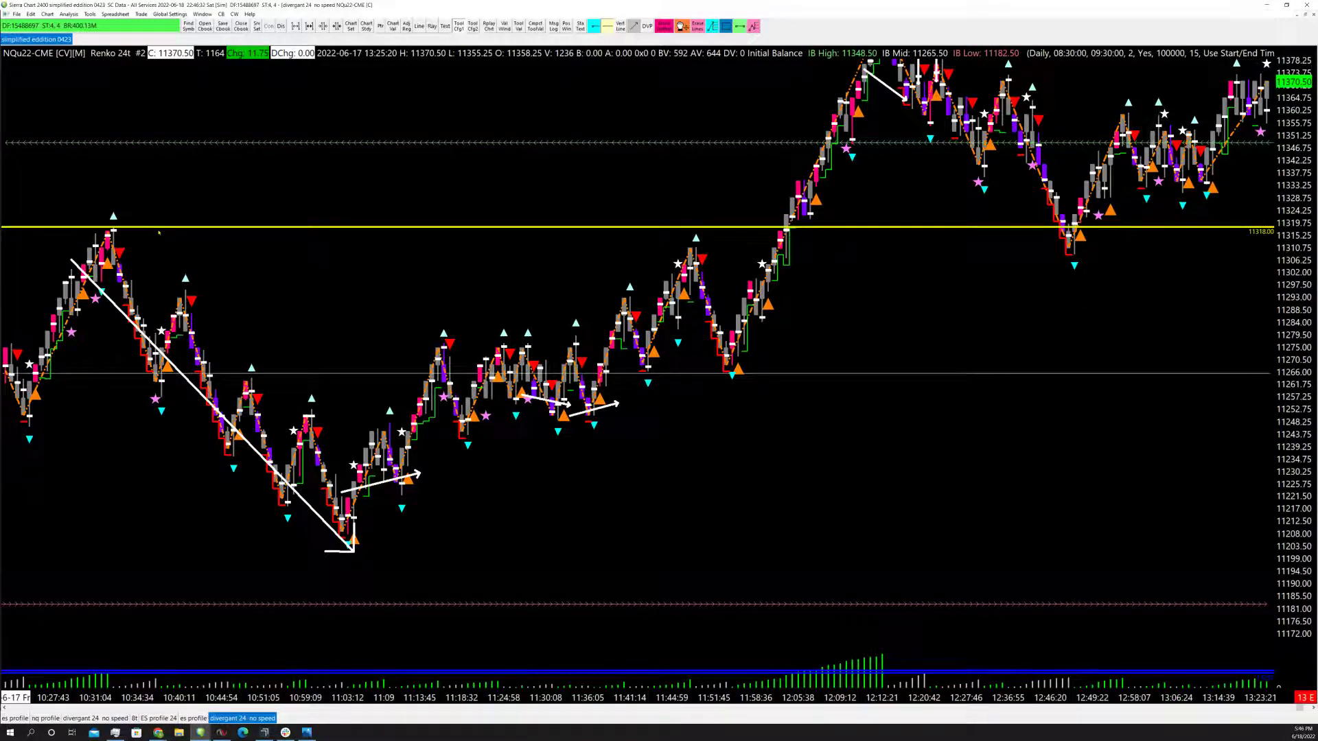
click(319, 544)
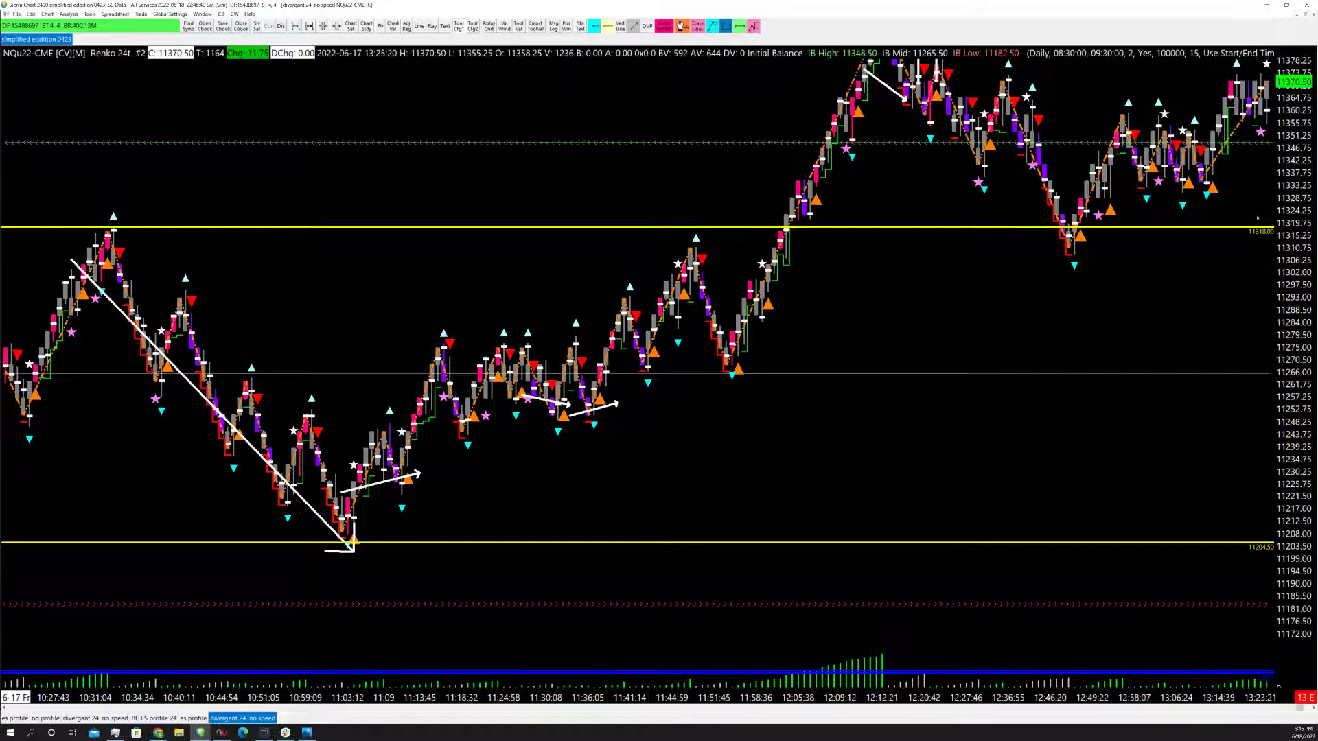
Step: Erase all non-text drawings from the Renko chart
drag(1092, 109, 1092, 209)
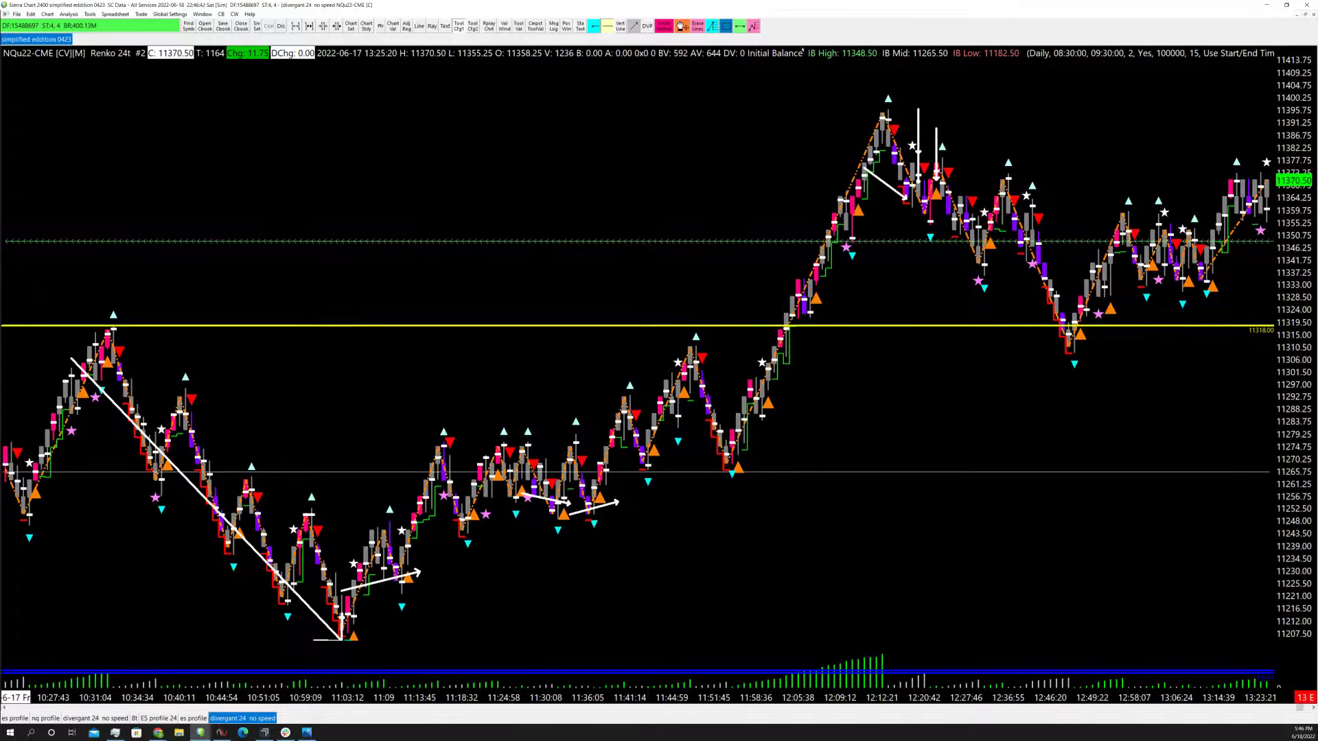
click(697, 26)
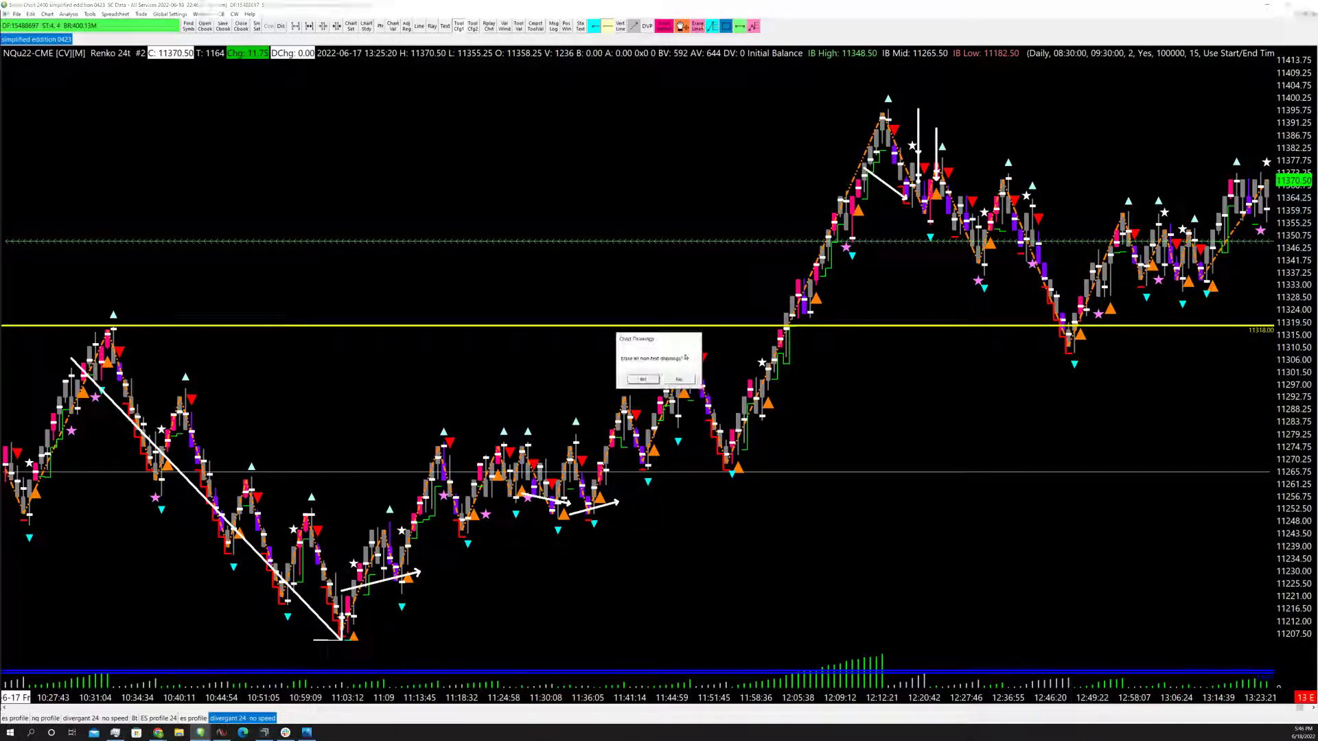
click(648, 379)
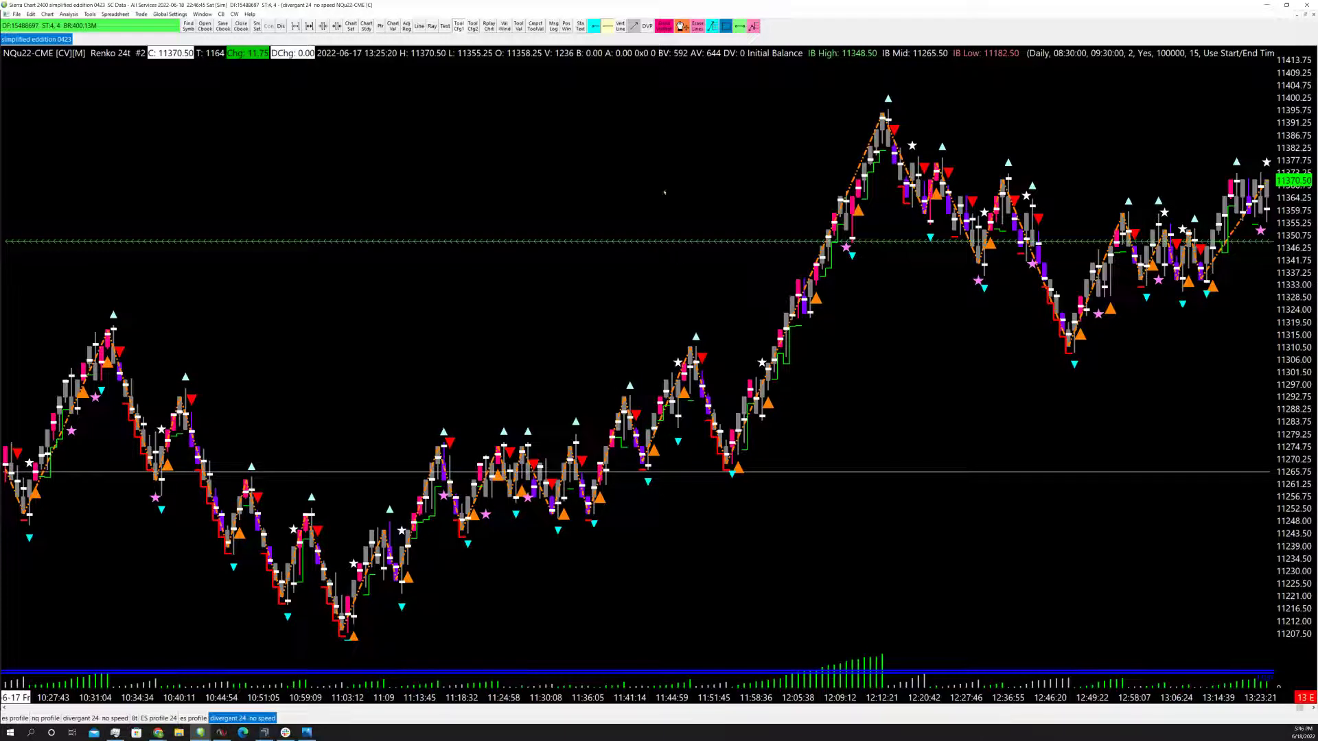
Step: Place yellow horizontal lines at 11395.50 and 11355.50, and draw a Fibonacci retracement from the 11:56 low at 11269.25 up to the 12:12 high
click(607, 26)
drag(899, 136, 903, 114)
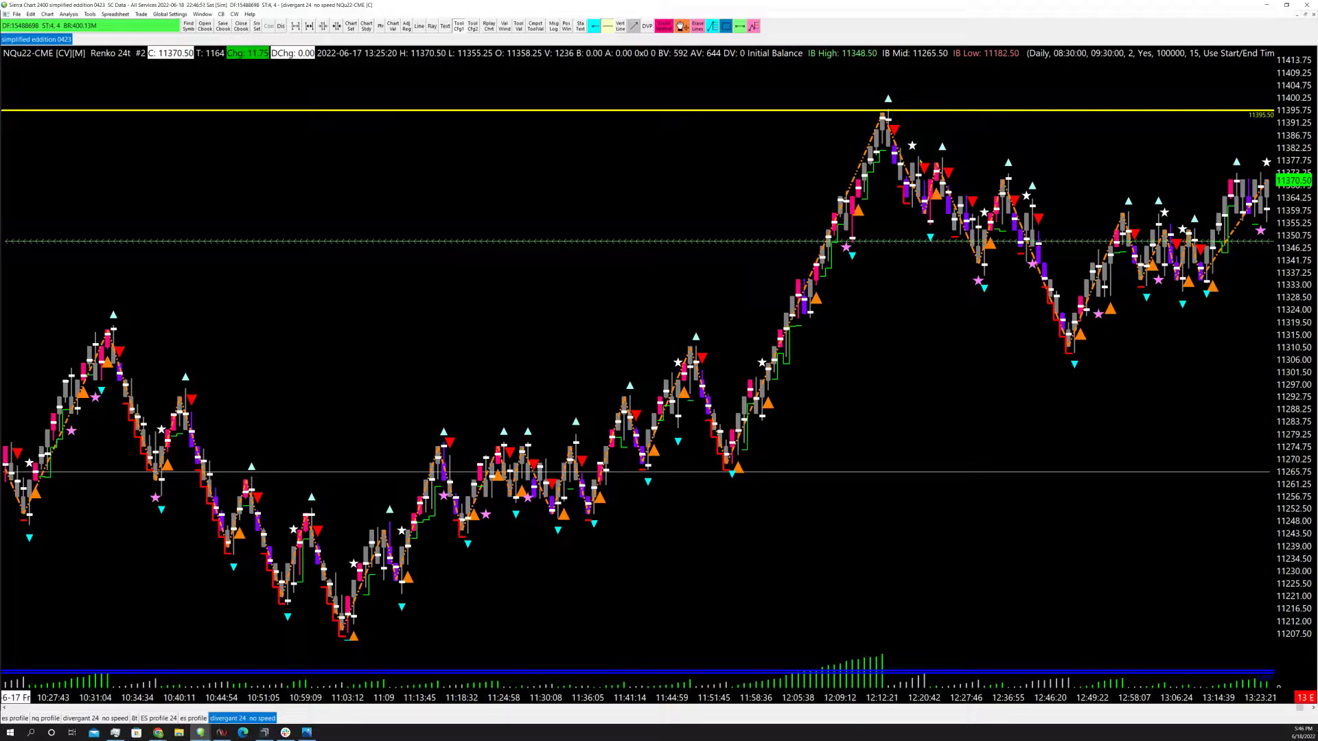
click(846, 221)
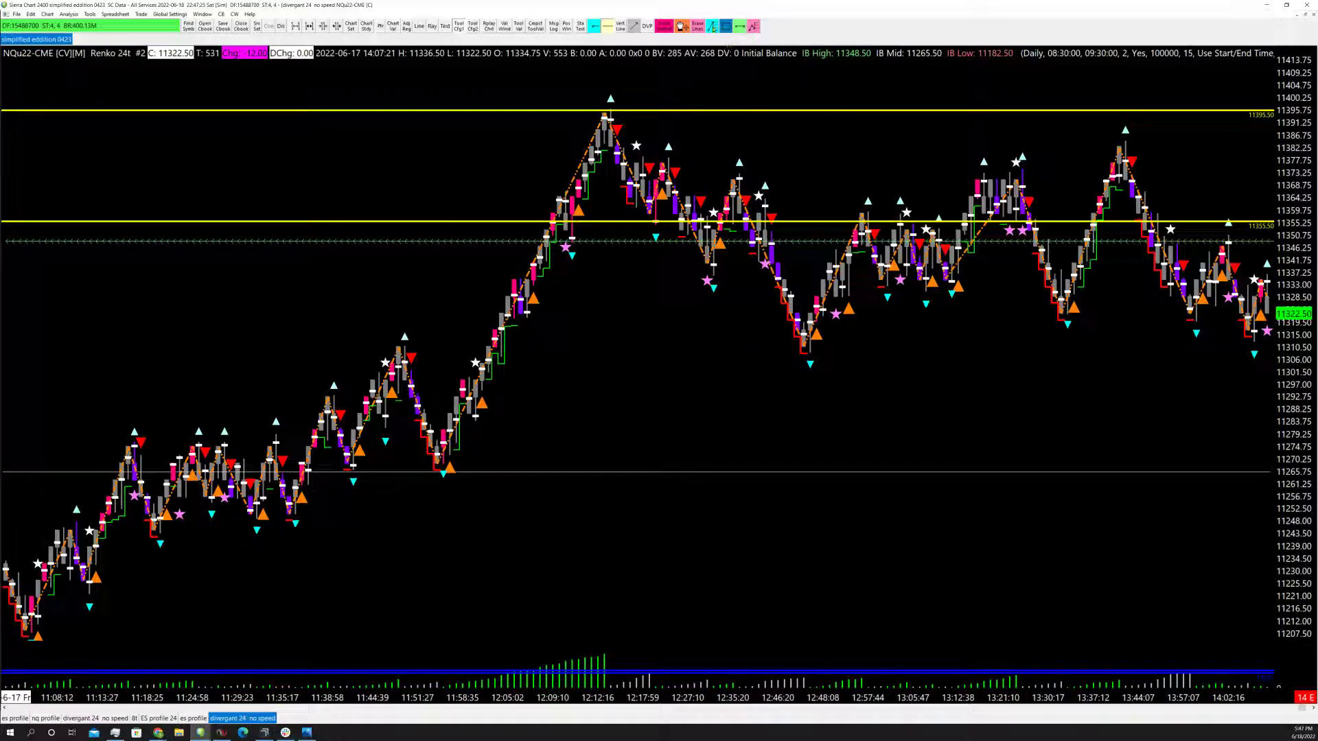
mouse_move(441, 462)
mouse_down()
mouse_move(583, 371)
mouse_move(672, 261)
mouse_move(693, 146)
mouse_move(735, 110)
mouse_move(1200, 149)
mouse_move(1232, 144)
mouse_move(1221, 109)
mouse_up()
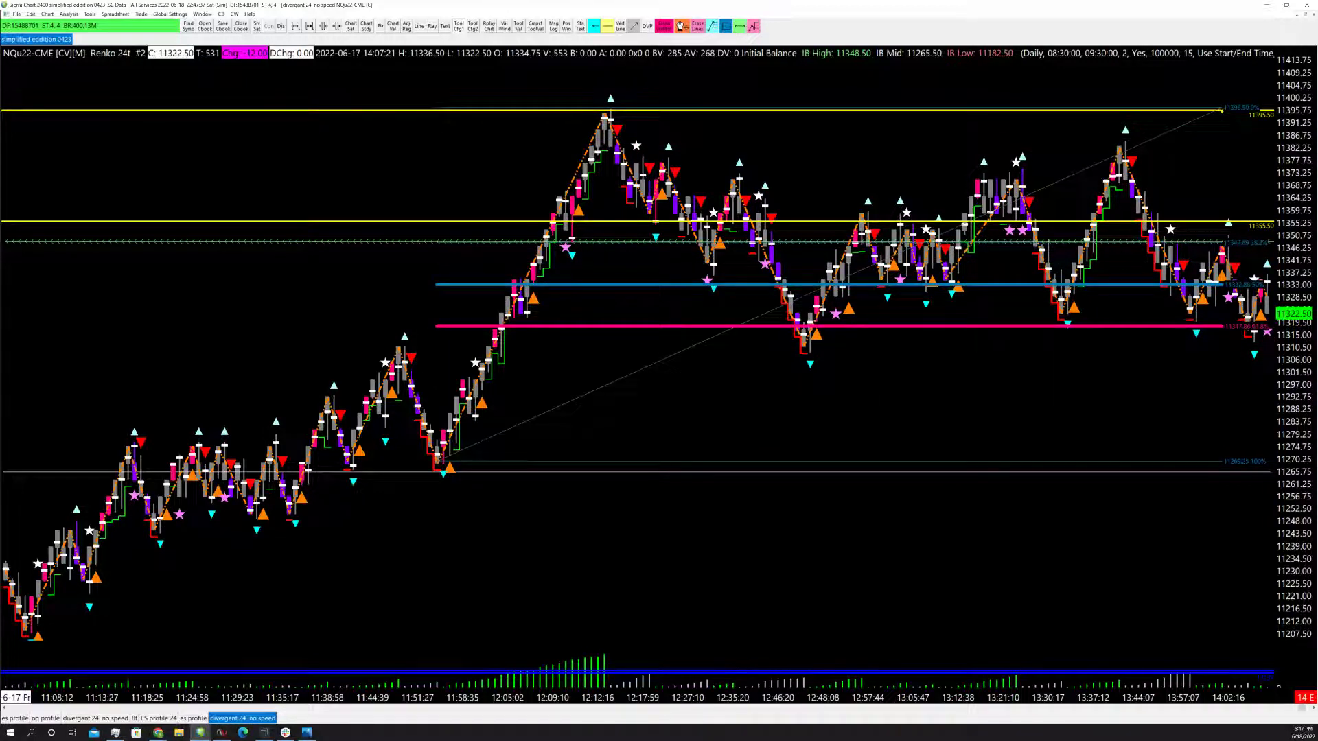
Step: Draw arrows tracing the fall from the 12:13 high to the 12:47 low, a projected rise above 11395.50, and the smaller swings toward 13:28
click(633, 26)
mouse_move(624, 99)
mouse_down()
mouse_move(792, 333)
mouse_move(966, 89)
mouse_up()
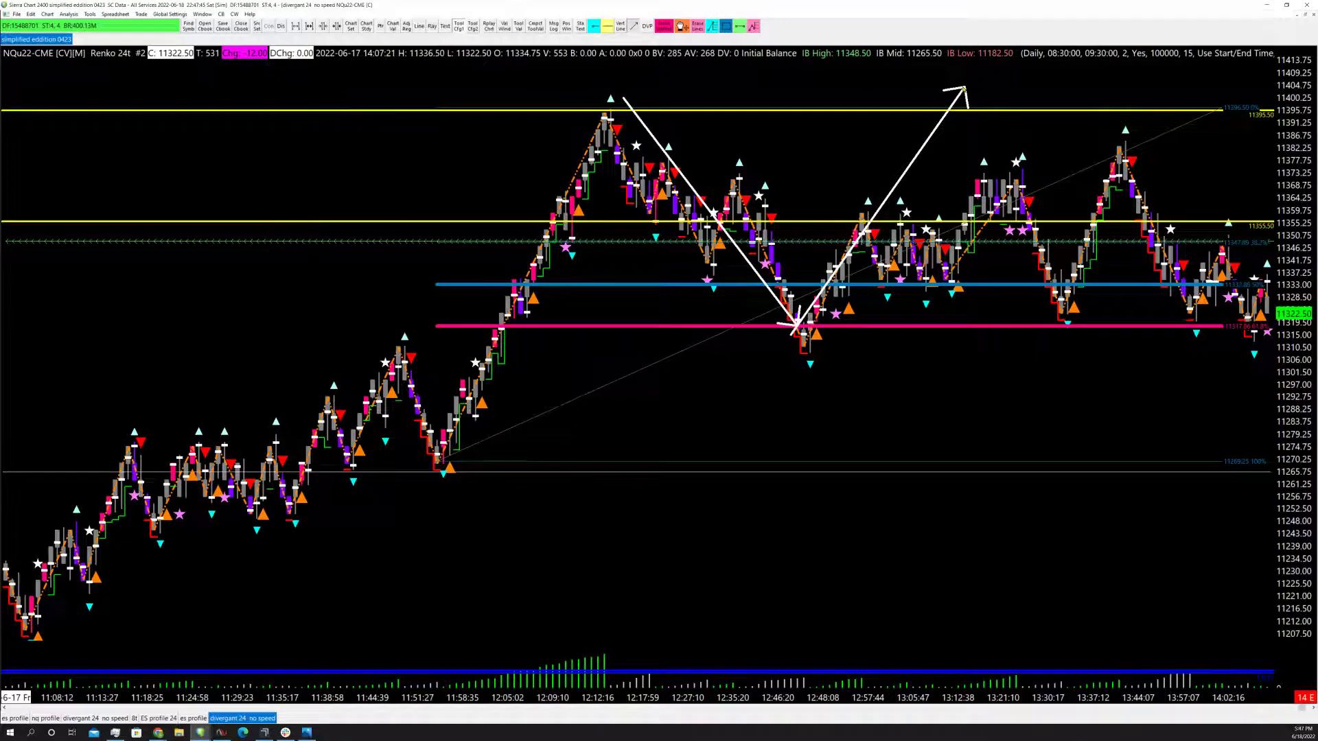
scroll(964, 89, up, 6)
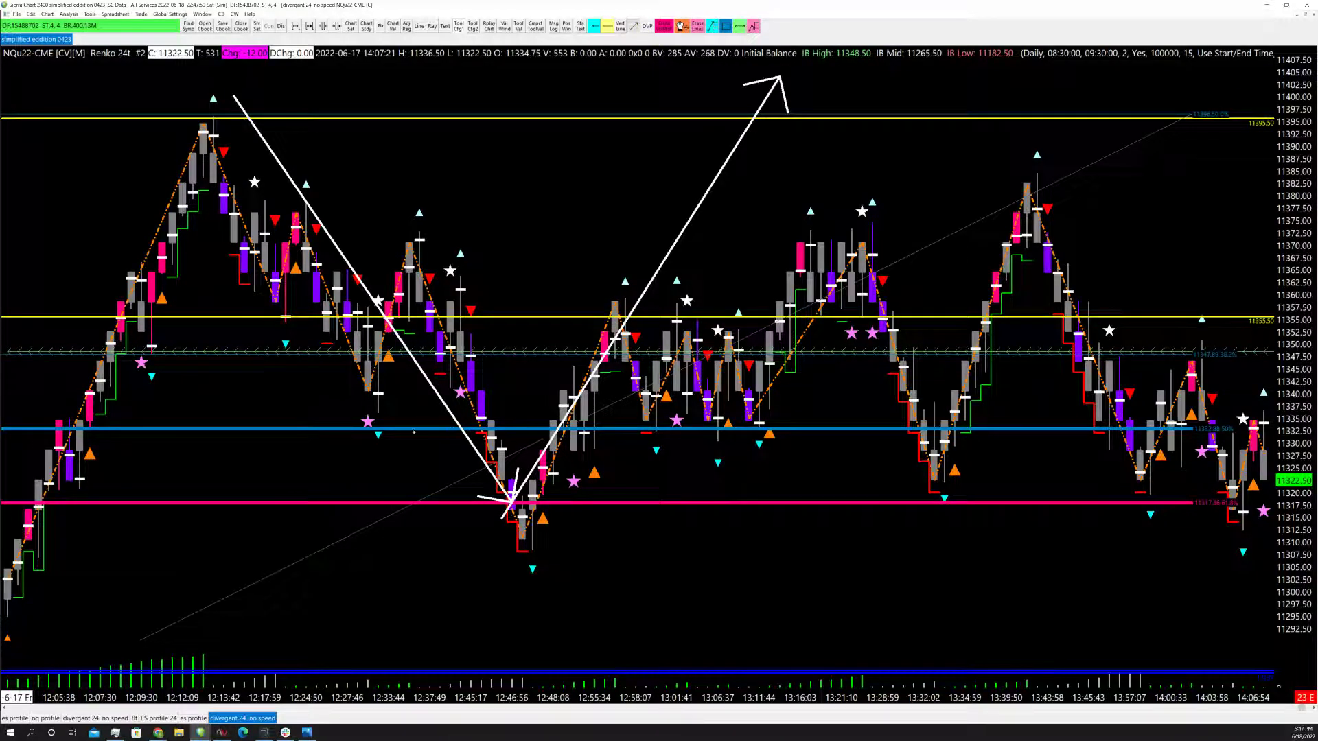
mouse_move(676, 567)
mouse_down()
mouse_move(714, 485)
mouse_move(716, 442)
mouse_up()
mouse_move(604, 419)
mouse_down()
mouse_move(667, 492)
mouse_move(652, 472)
mouse_move(637, 492)
mouse_move(677, 425)
mouse_move(746, 392)
mouse_move(762, 339)
mouse_move(881, 226)
mouse_up()
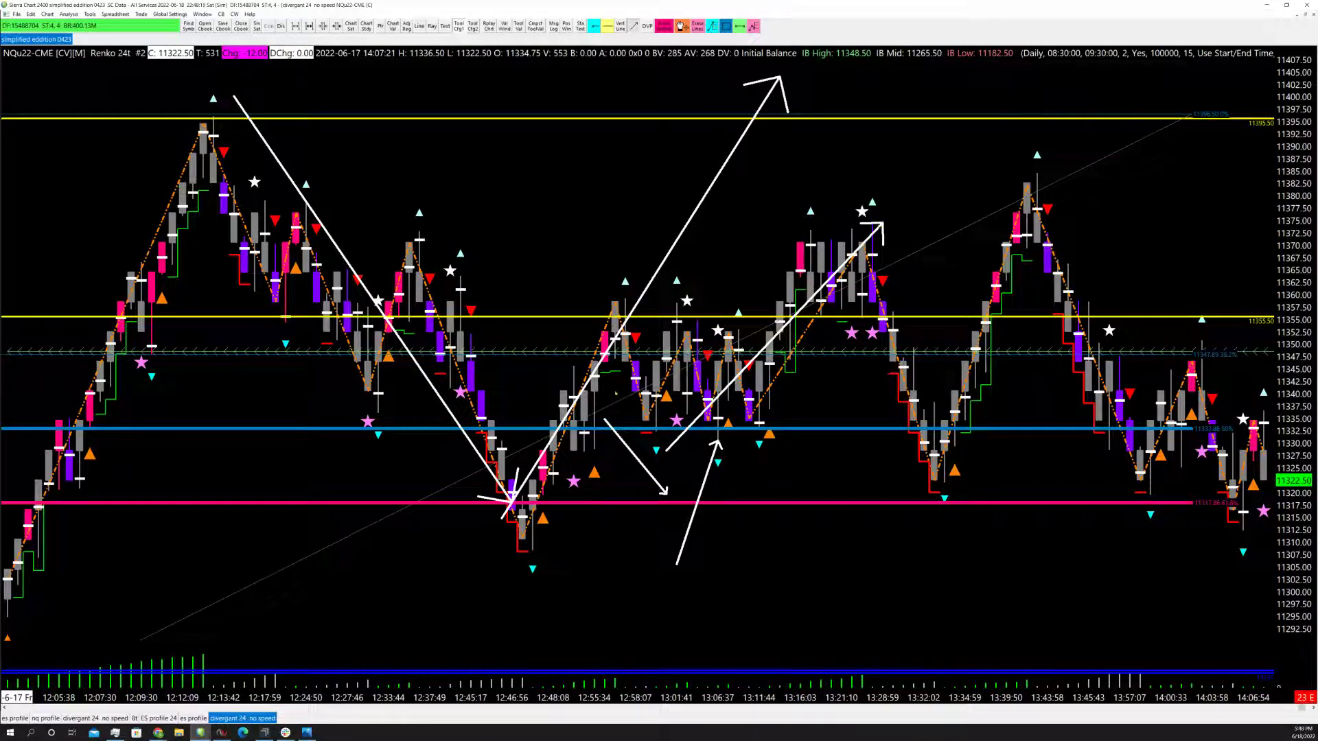
Step: Erase all non-text drawings from the NQ Renko chart
click(698, 27)
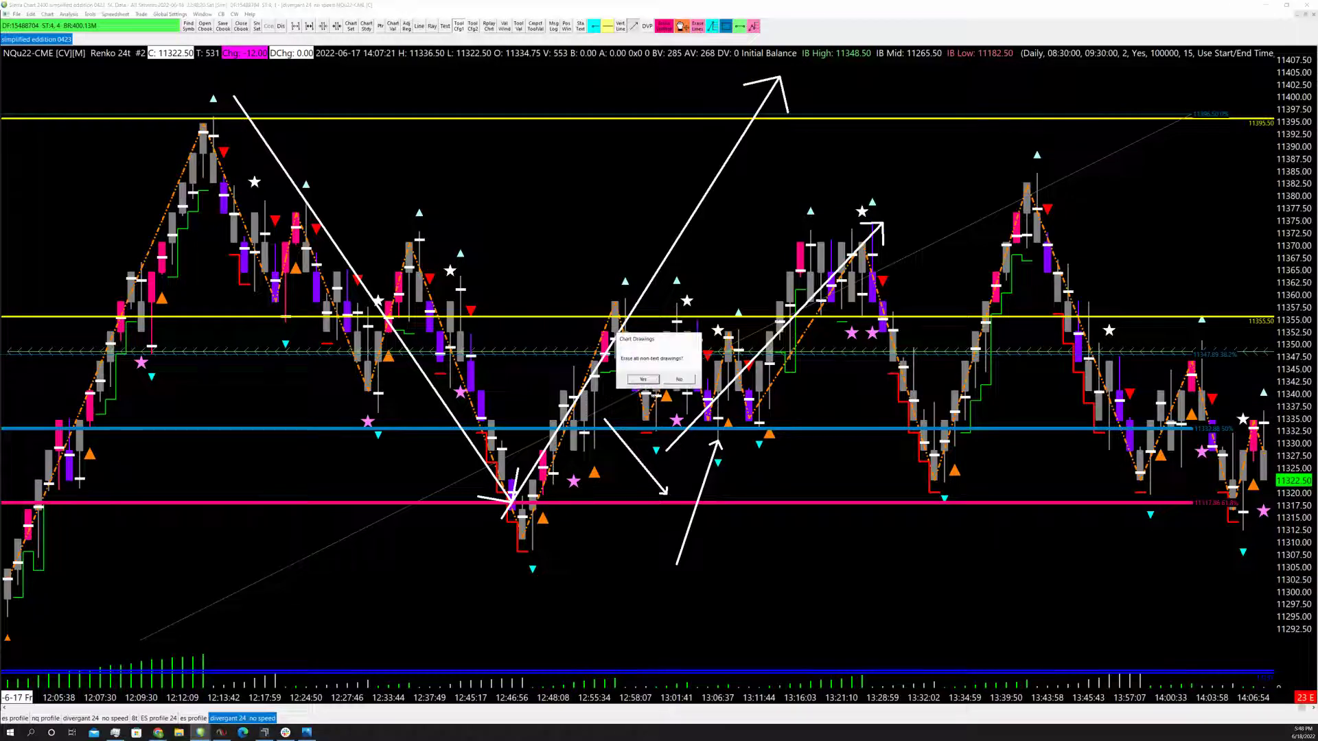
click(645, 380)
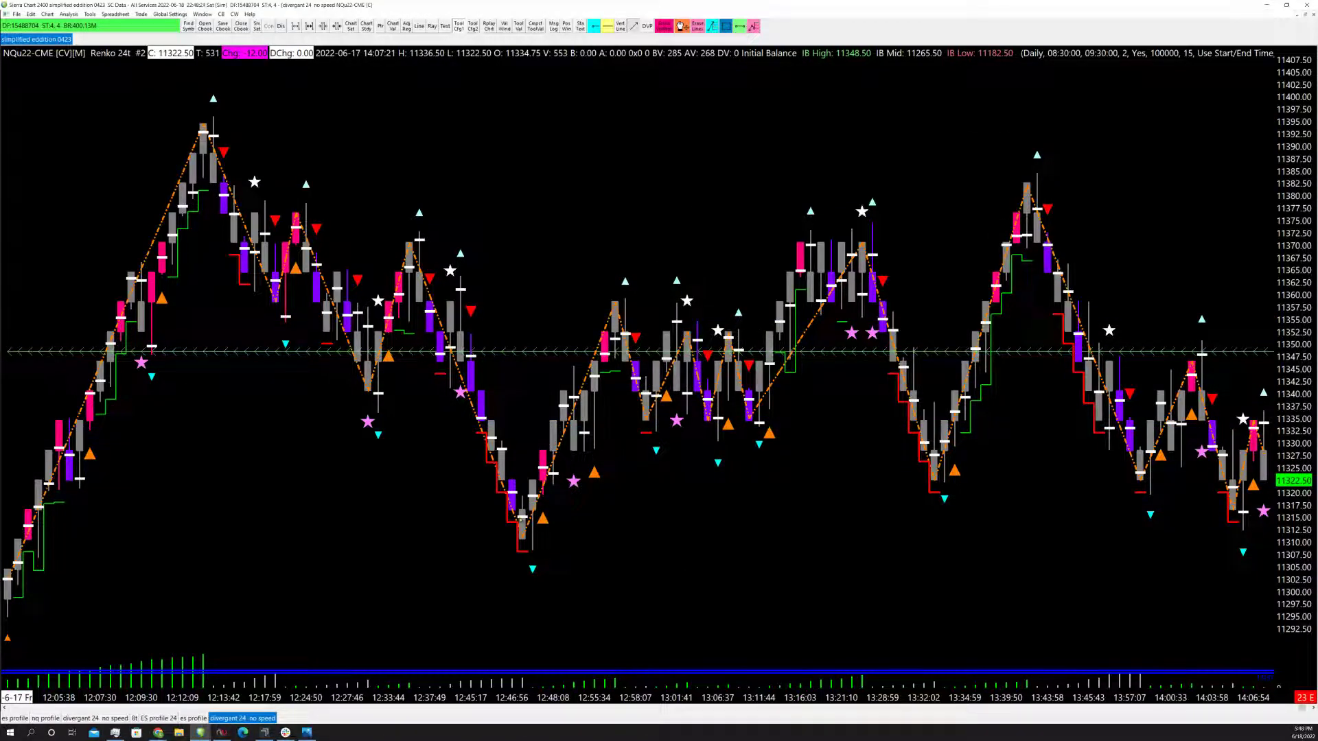
Step: Cross the low near 12:47 with arrows, mark the rise near 13:00, and draw a horizontal arrow along the lows at about 11332.50
mouse_move(481, 503)
mouse_down()
mouse_move(542, 535)
mouse_move(503, 525)
mouse_up()
mouse_move(615, 374)
mouse_down()
mouse_move(655, 382)
mouse_move(676, 296)
mouse_up()
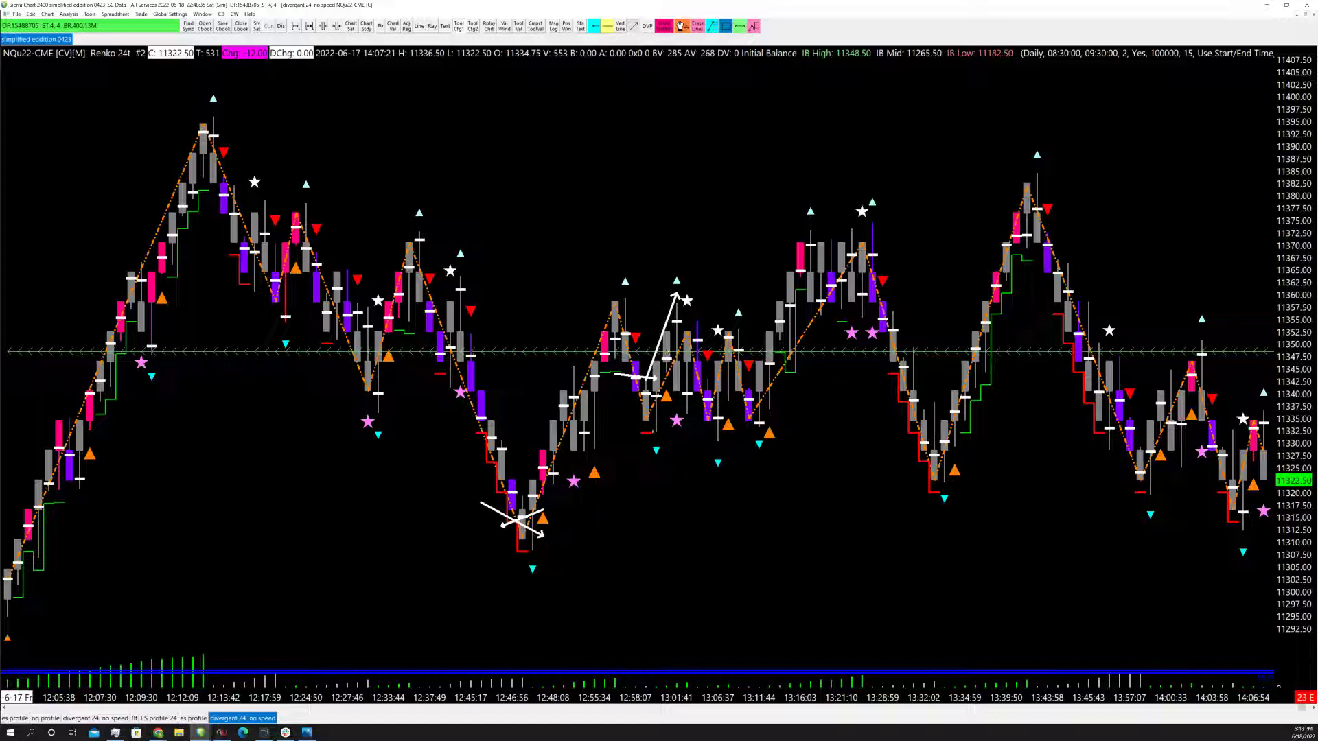
drag(645, 431, 854, 432)
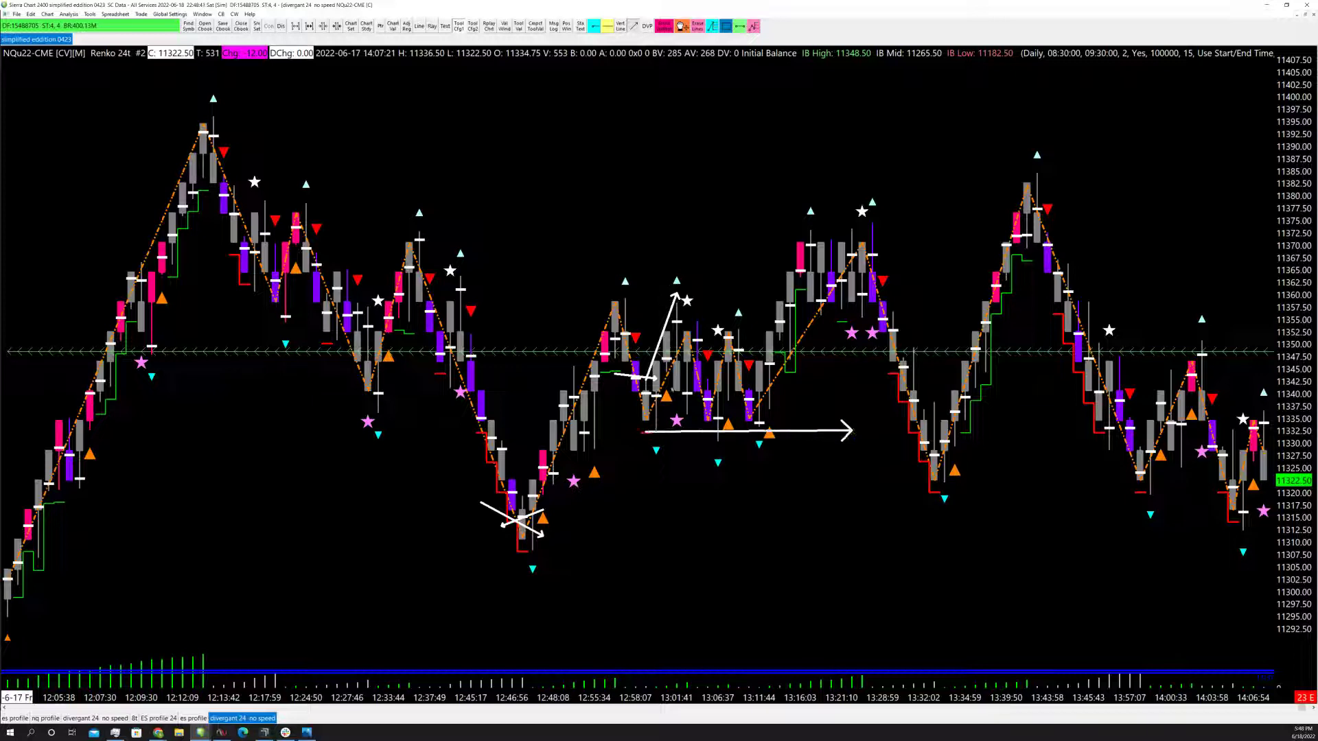
Step: Add short arrows around the 12:58–13:11 lows, a long arrow up to the 13:21 high, and crossed arrows at the low near 13:33
drag(677, 399, 718, 423)
click(800, 433)
drag(633, 357, 677, 366)
mouse_move(638, 437)
mouse_down()
mouse_move(676, 445)
mouse_move(735, 389)
mouse_move(841, 220)
mouse_up()
mouse_move(903, 412)
mouse_down()
mouse_move(966, 455)
mouse_move(924, 450)
mouse_up()
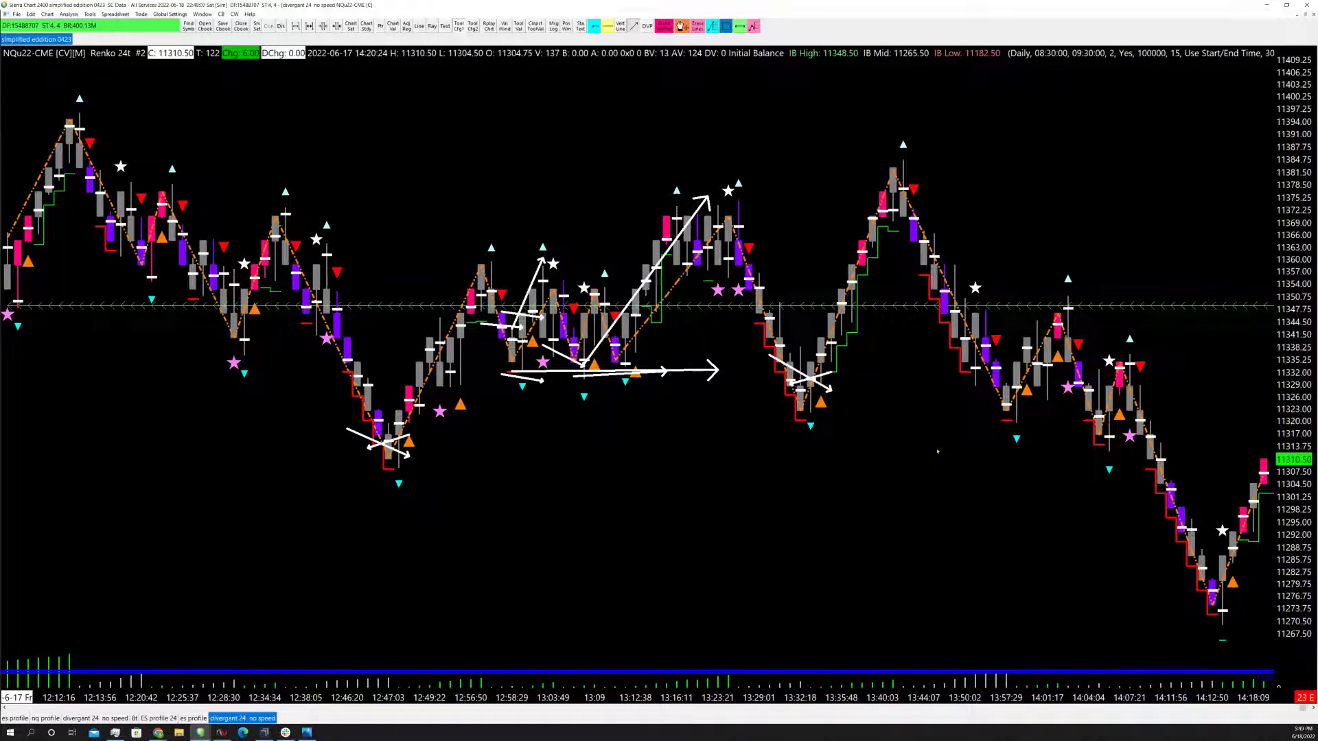
Step: Draw a shaded red rectangle across the swing highs from about 12:23 to 14:08, spanning about 11355 to 11378.50
scroll(937, 451, down, 3)
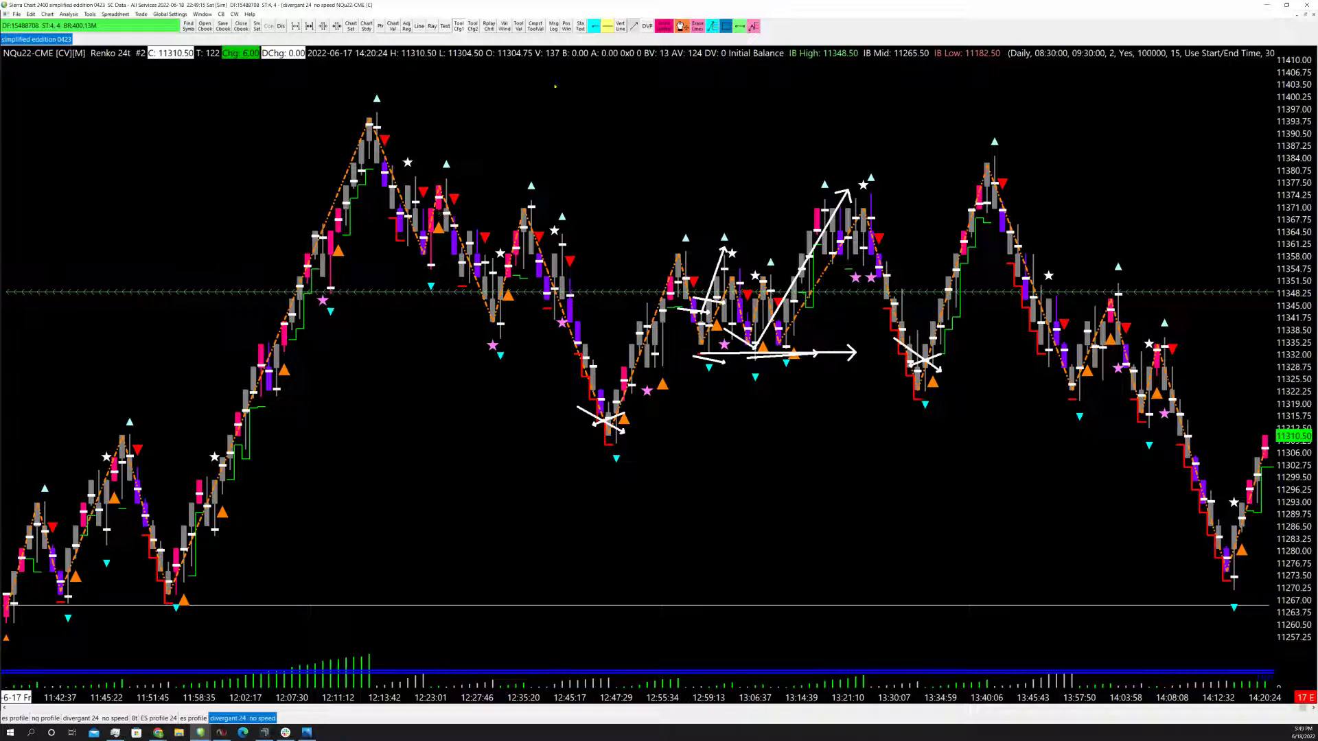
key(Escape)
drag(420, 268, 764, 173)
drag(898, 187, 1171, 180)
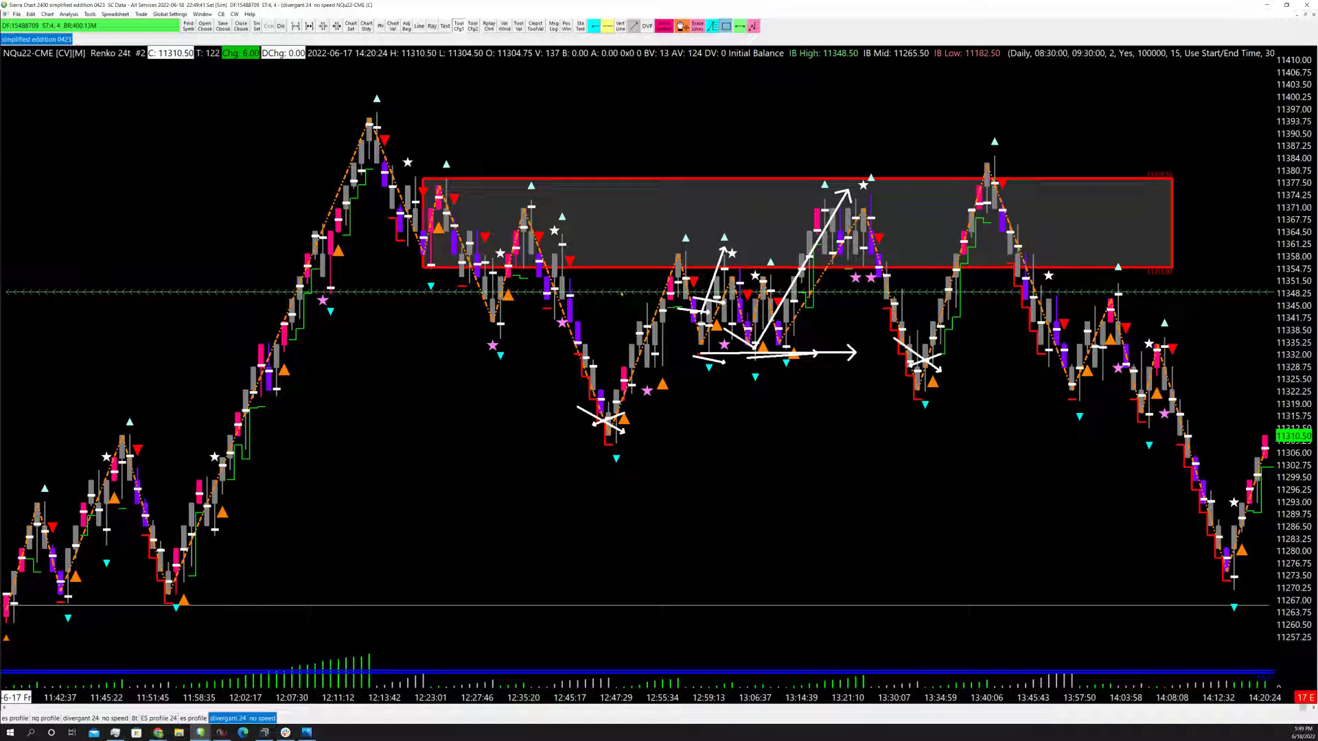
Step: Erase all non-text drawings and draw a smaller shaded red rectangle over the swing from about 12:23 to 12:35
click(697, 26)
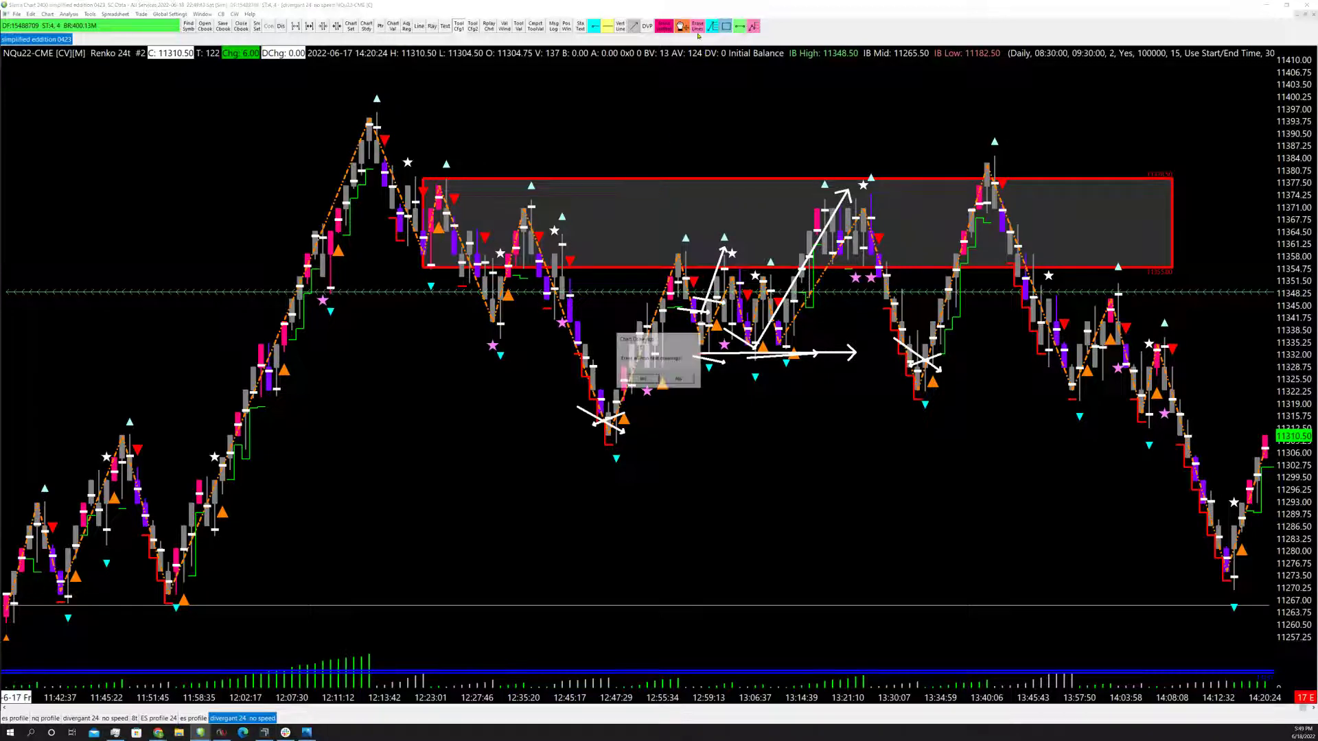
click(642, 379)
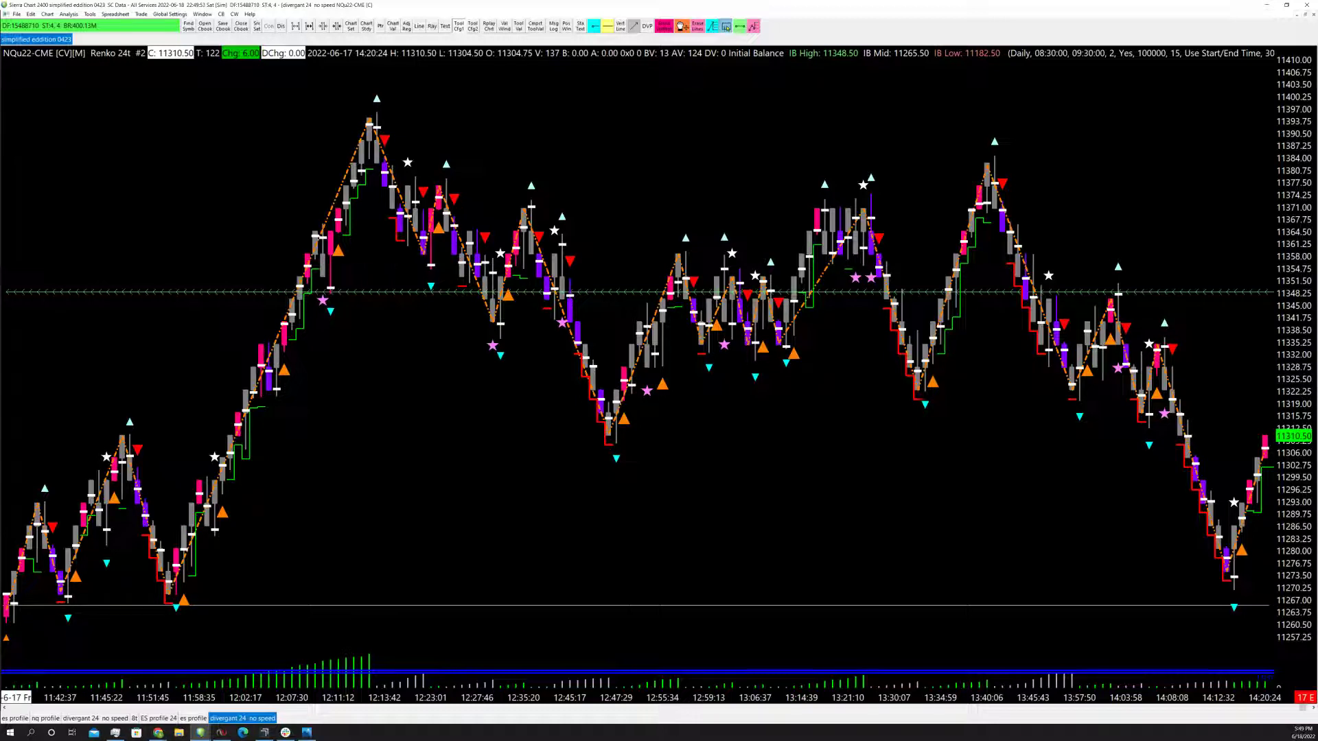
mouse_move(419, 264)
mouse_down()
mouse_move(488, 183)
mouse_move(520, 178)
mouse_up()
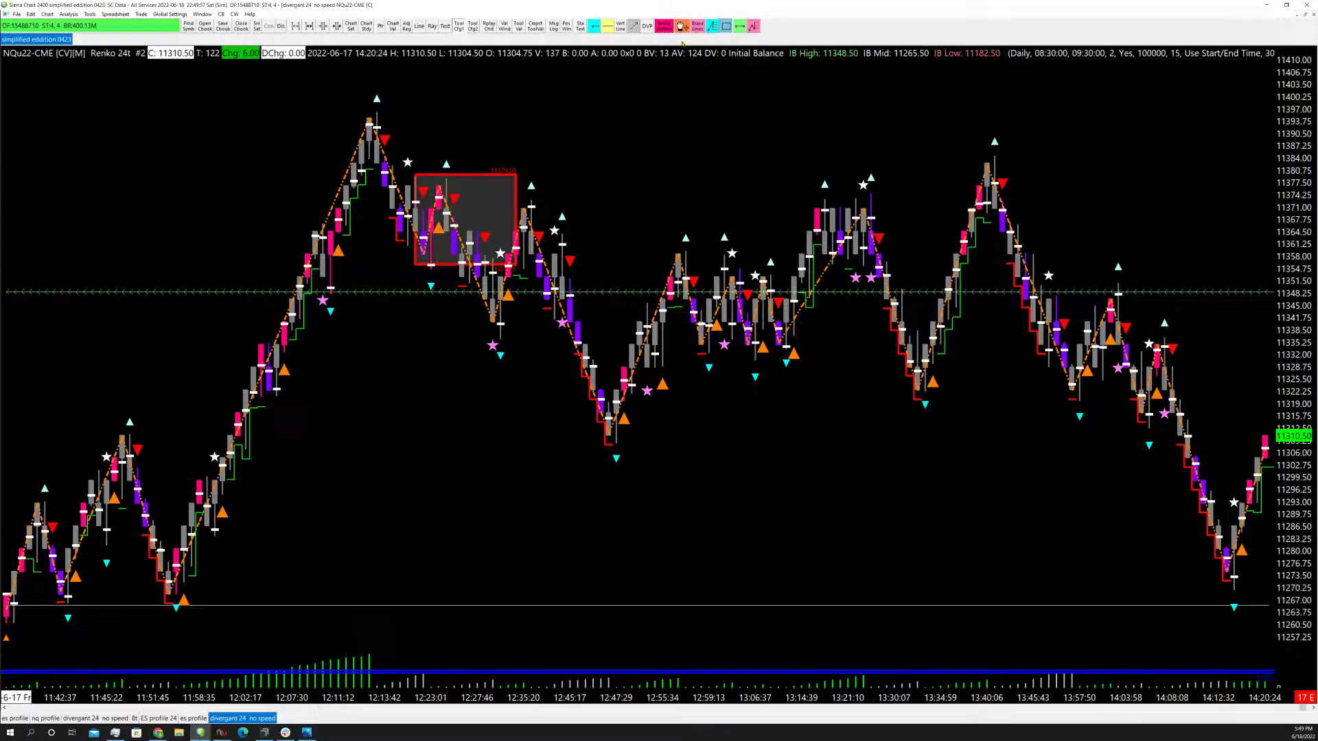
click(727, 26)
key(alt+Tab)
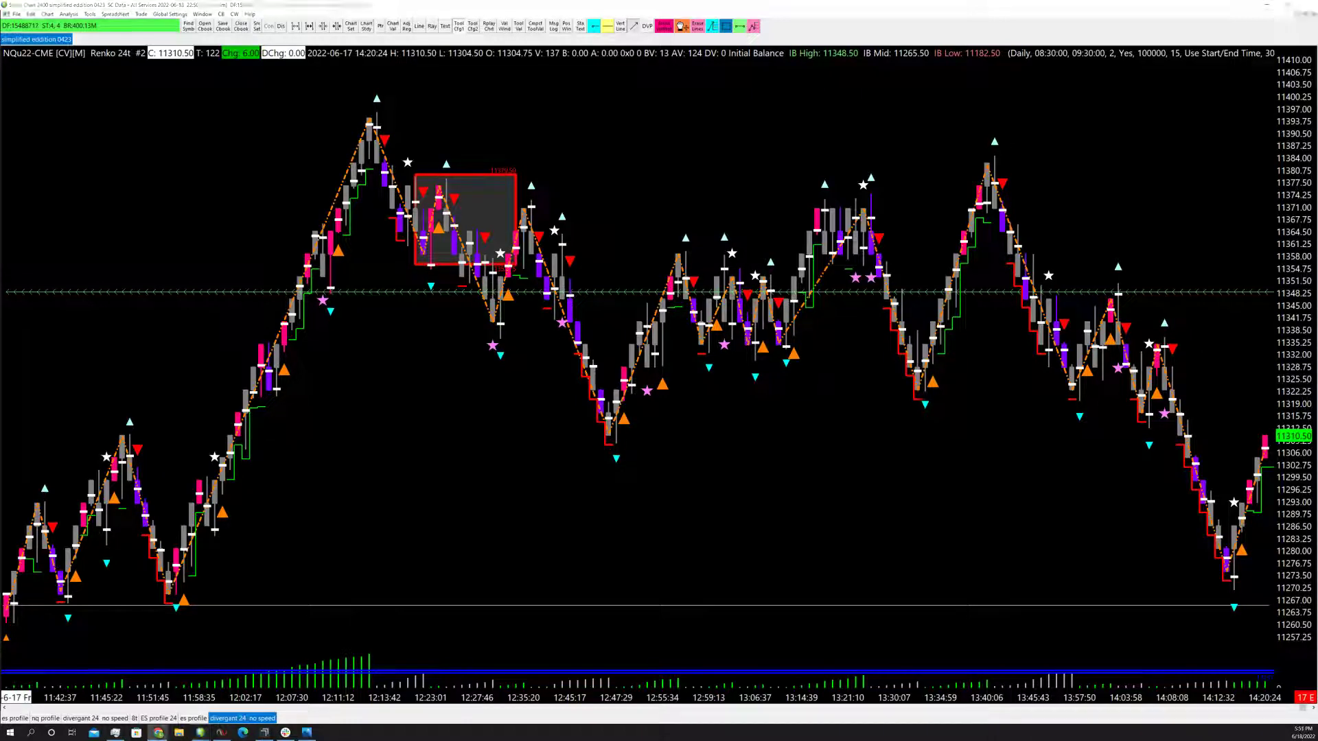
click(934, 414)
click(698, 27)
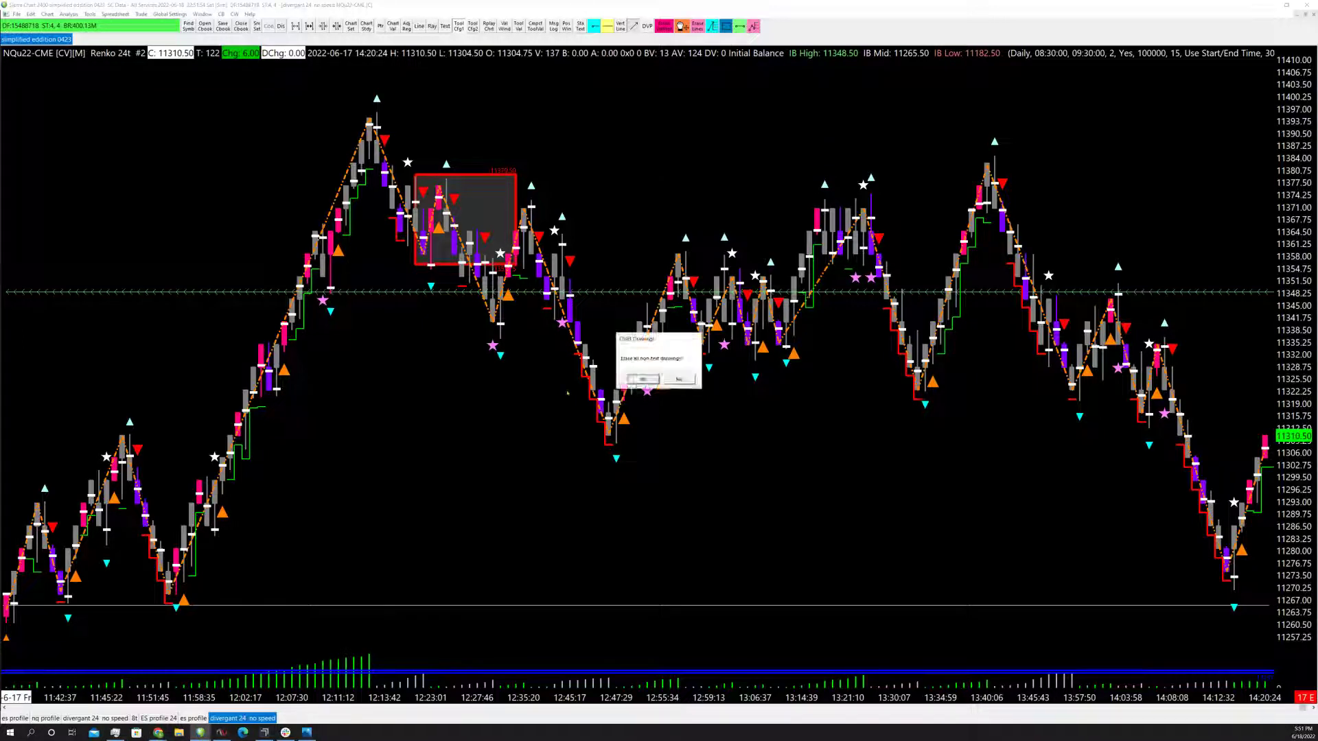
click(679, 382)
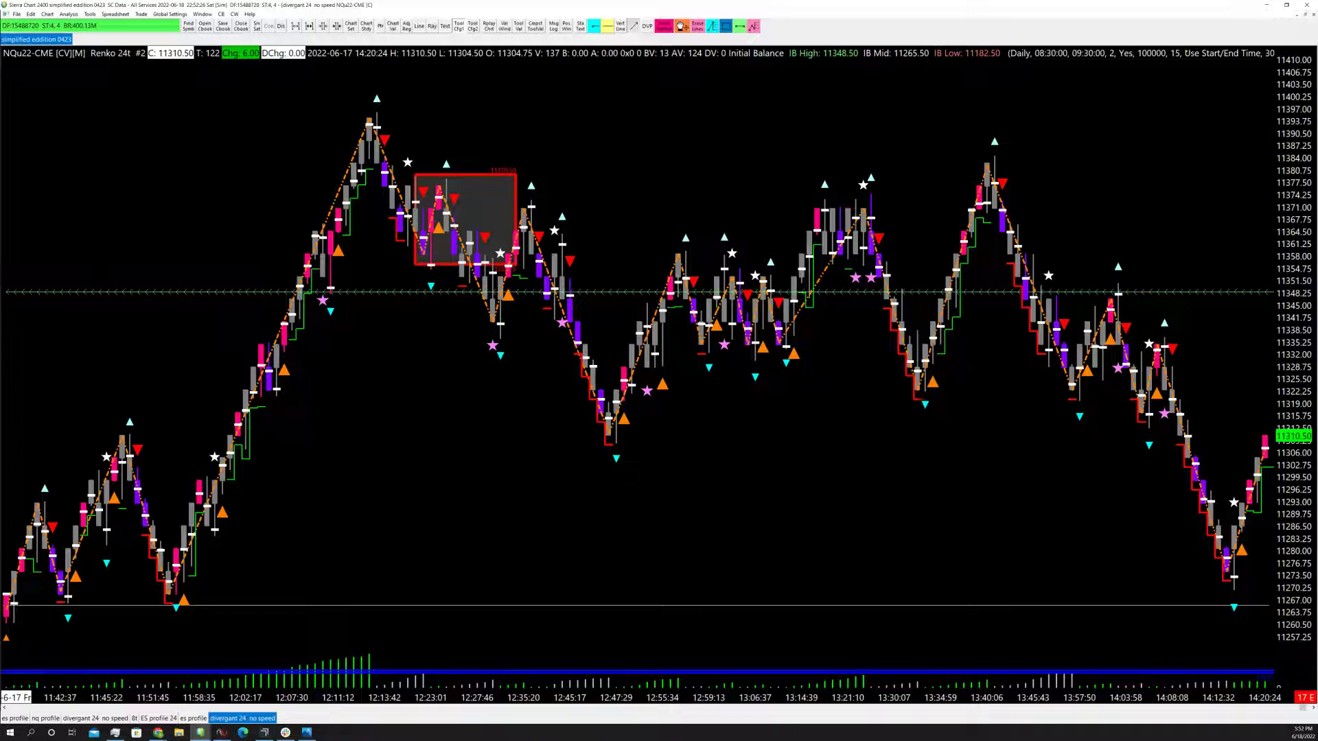
Step: Maximize the ESU22 Renko 8t chart and examine its price swings and volume waves while advancing through the afternoon to about 15:04
click(1302, 14)
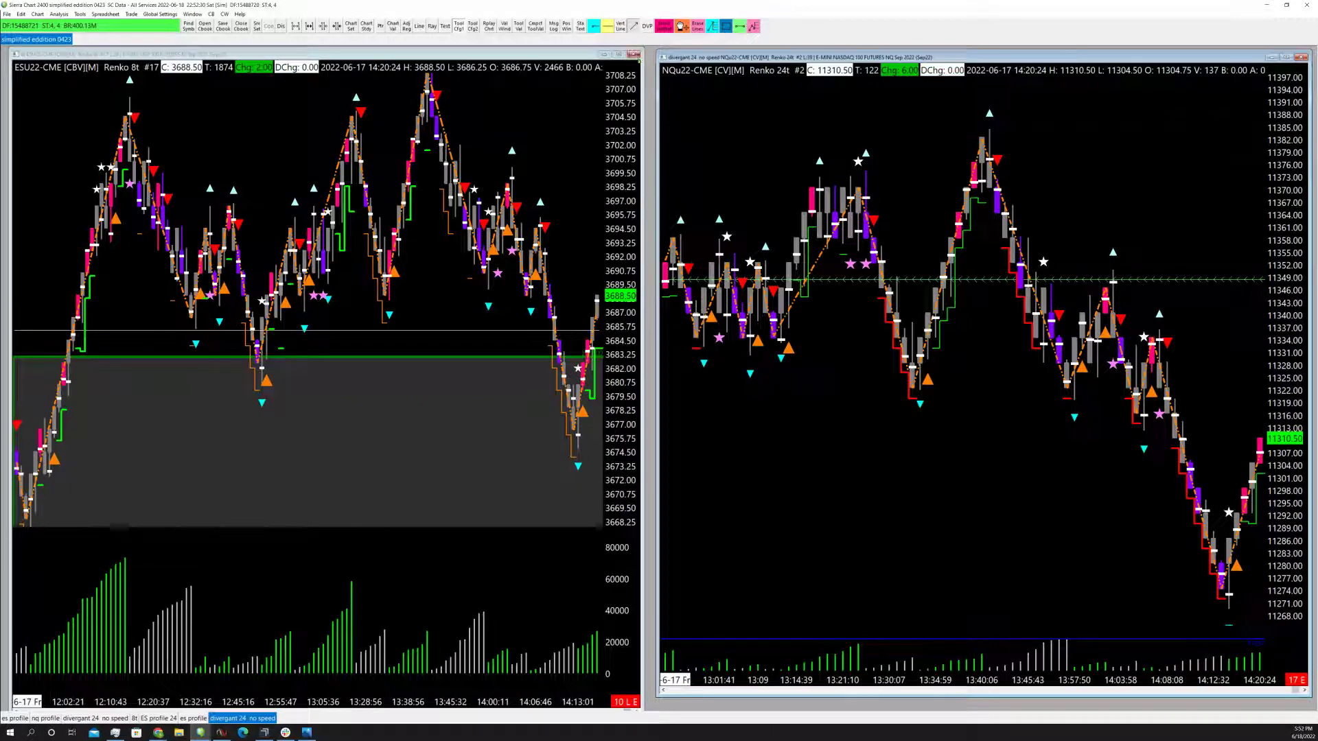
click(618, 54)
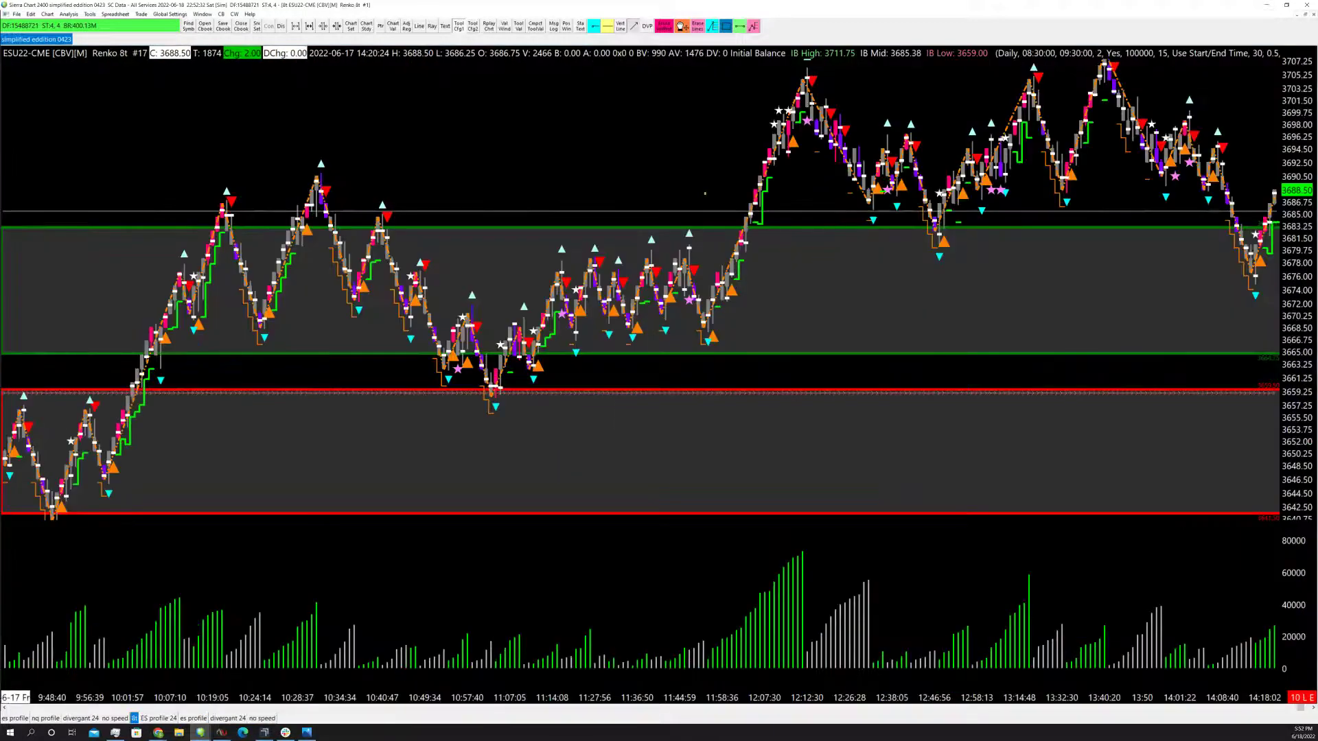
key(Up)
key(Up)
key(Up)
key(Up)
key(Right)
key(Right)
key(Right)
key(Right)
key(Right)
key(Right)
key(Right)
key(Right)
key(Right)
key(Right)
key(Right)
key(Right)
key(Right)
key(Right)
key(Right)
key(Right)
key(Right)
key(Right)
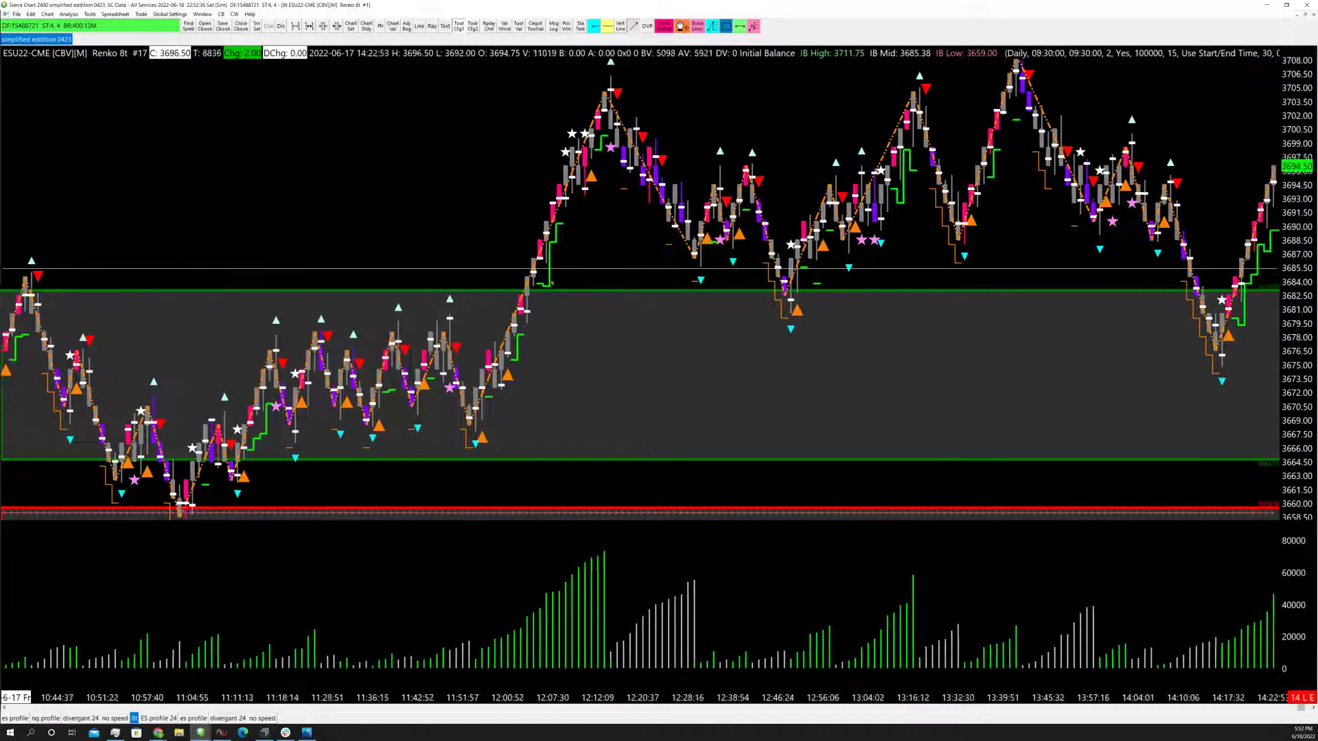
key(Right)
key(Right)
key(Right)
key(Right)
key(Right)
key(Right)
key(Right)
key(Right)
key(Right)
key(Right)
key(Right)
key(Right)
key(Right)
key(Right)
key(Right)
key(Right)
key(Right)
key(Right)
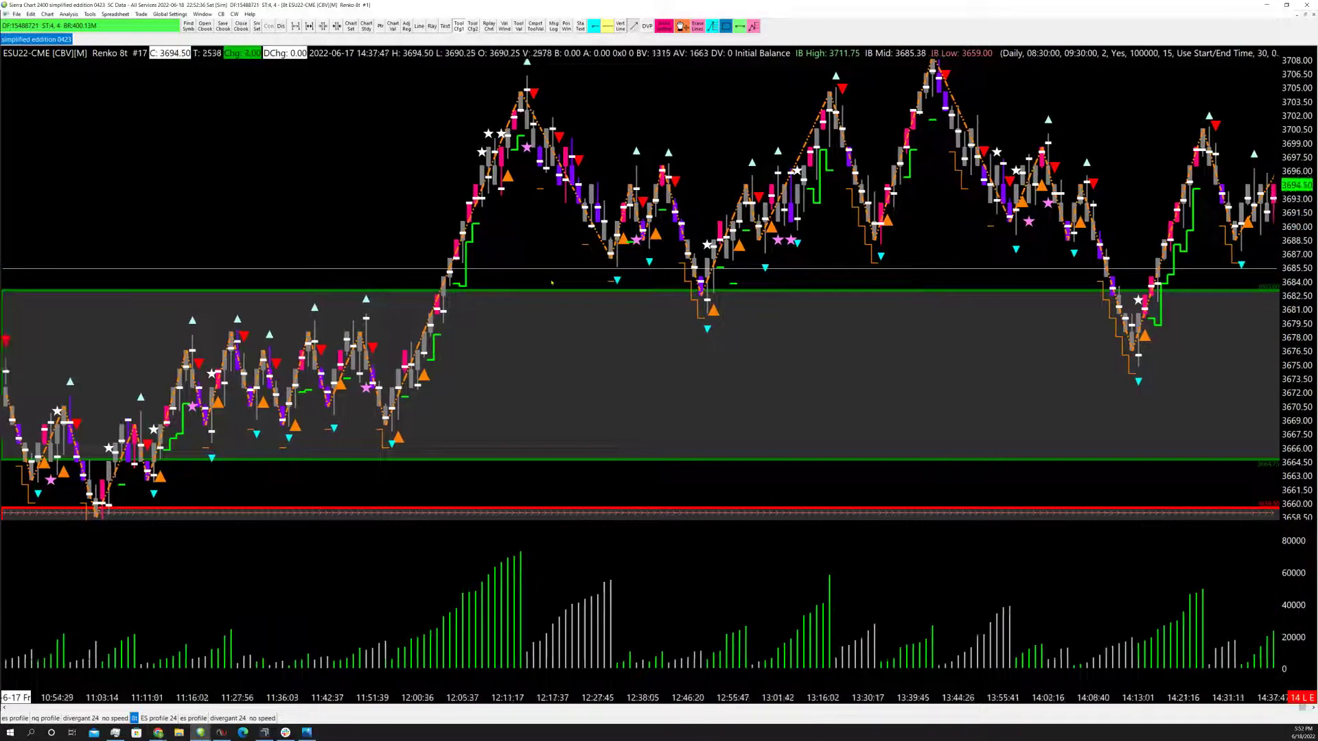
key(Right)
key(Right)
key(Right)
key(Right)
key(Right)
key(Right)
key(Right)
key(Right)
key(Right)
key(Right)
key(Right)
key(Right)
key(Right)
key(Right)
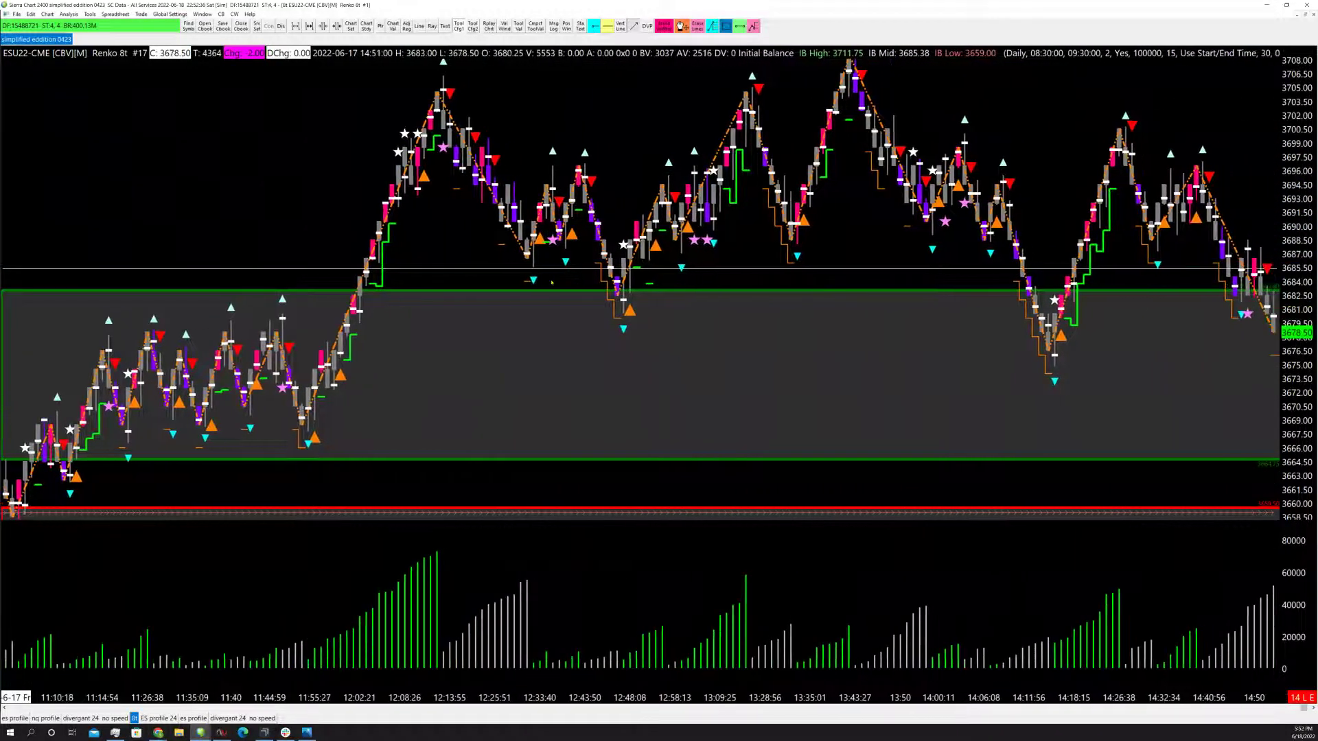
key(Right)
key(Right)
key(Right)
key(Right)
key(Right)
key(Right)
key(Right)
key(Right)
key(Right)
key(Right)
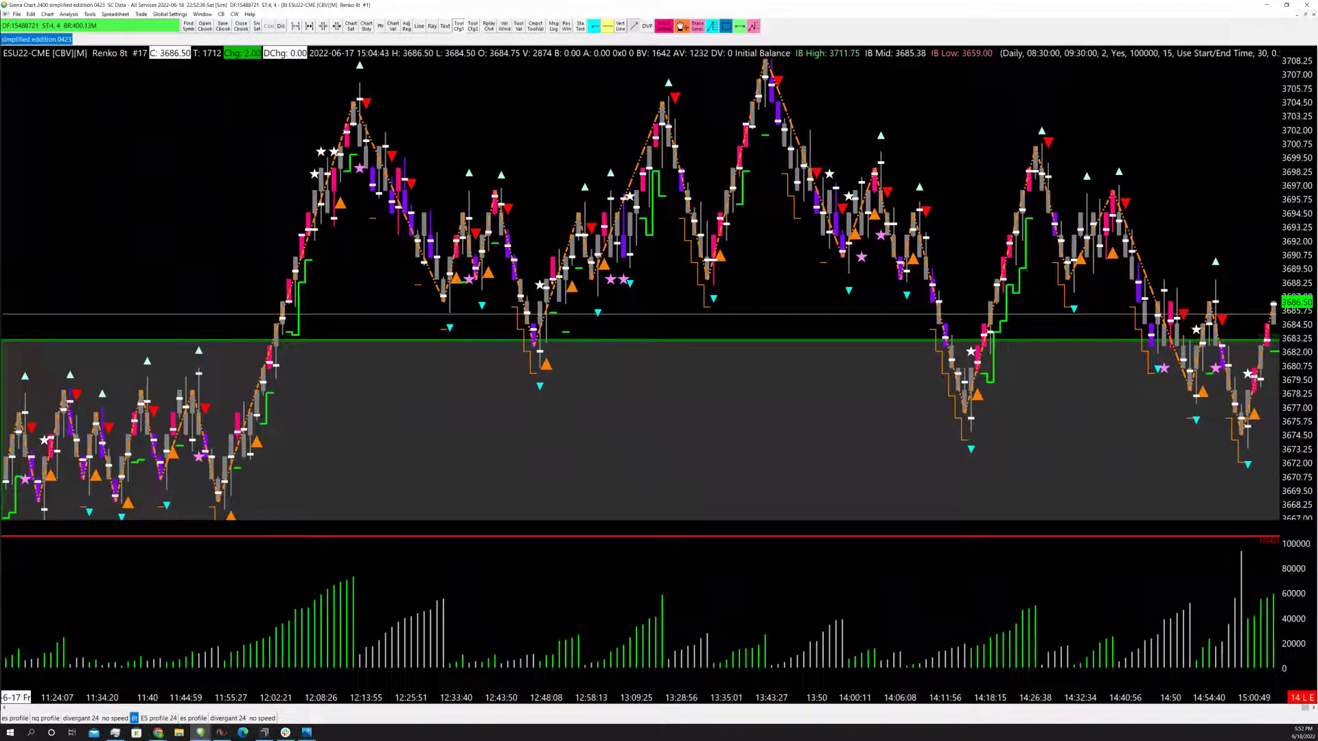
Step: Compare the full-session ES swing structure and volume waves with a closer view of the 10:42–15:22 price action
key(Down)
key(Down)
key(Down)
key(Down)
key(Down)
key(Down)
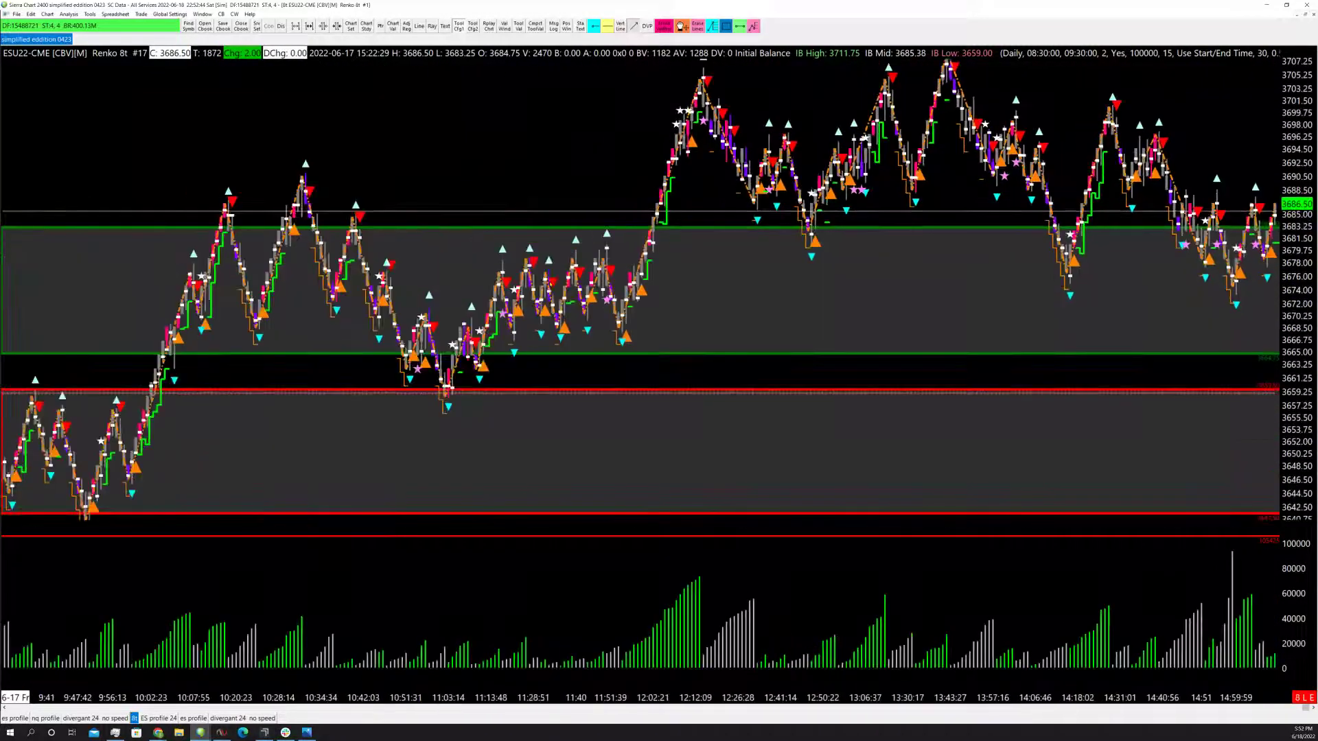
key(Up)
key(Up)
key(Up)
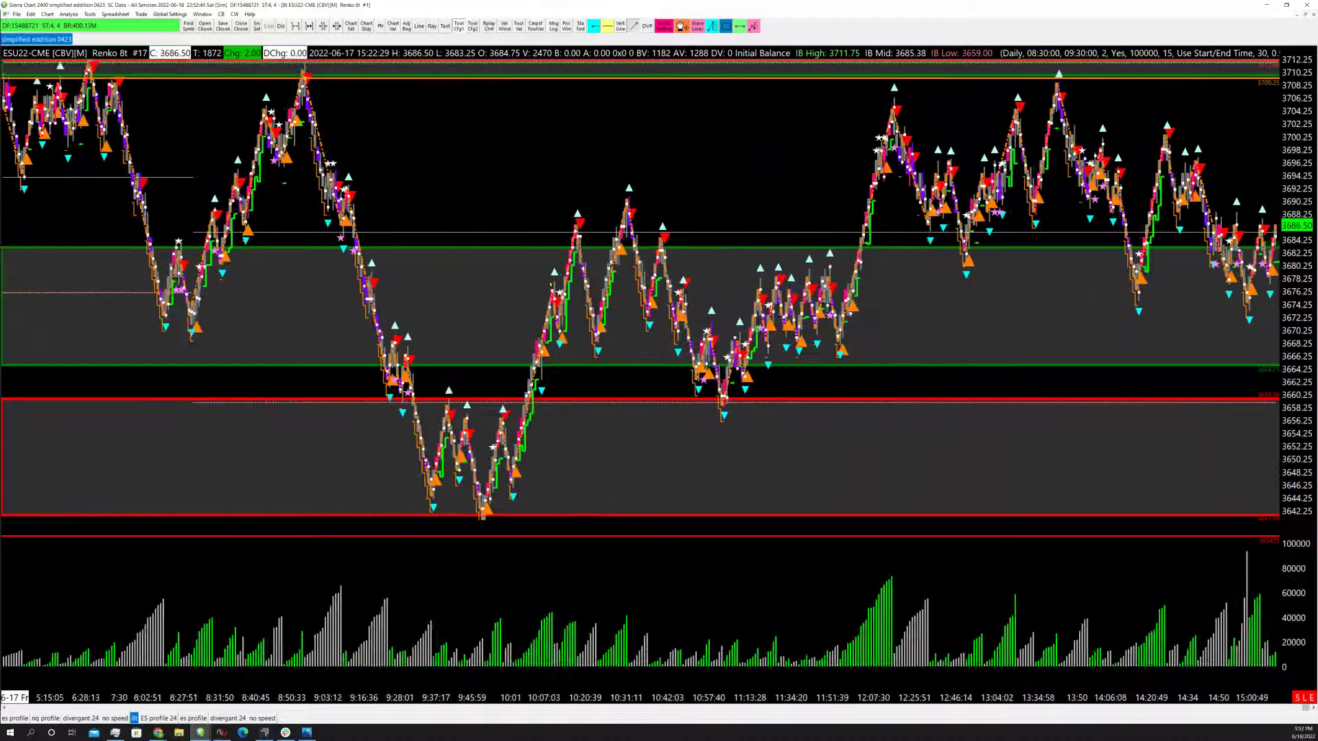
key(Up)
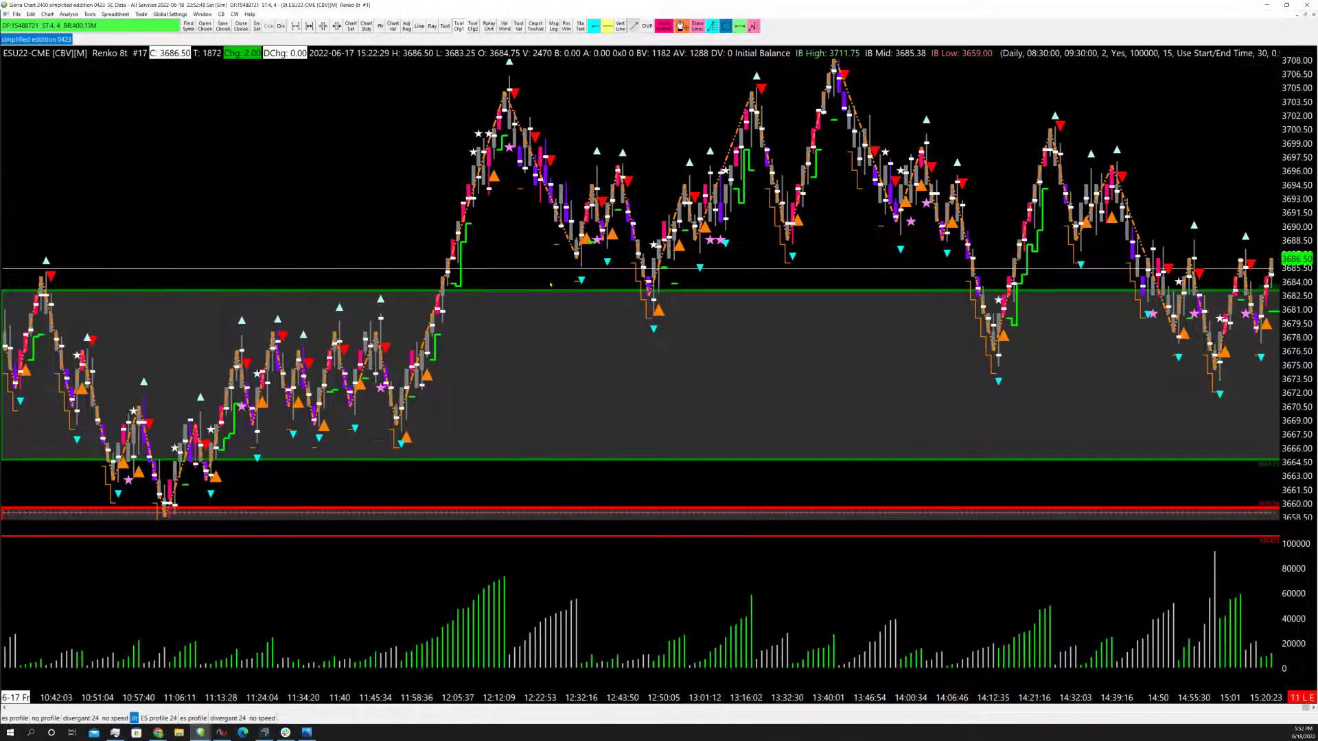
key(Down)
key(Down)
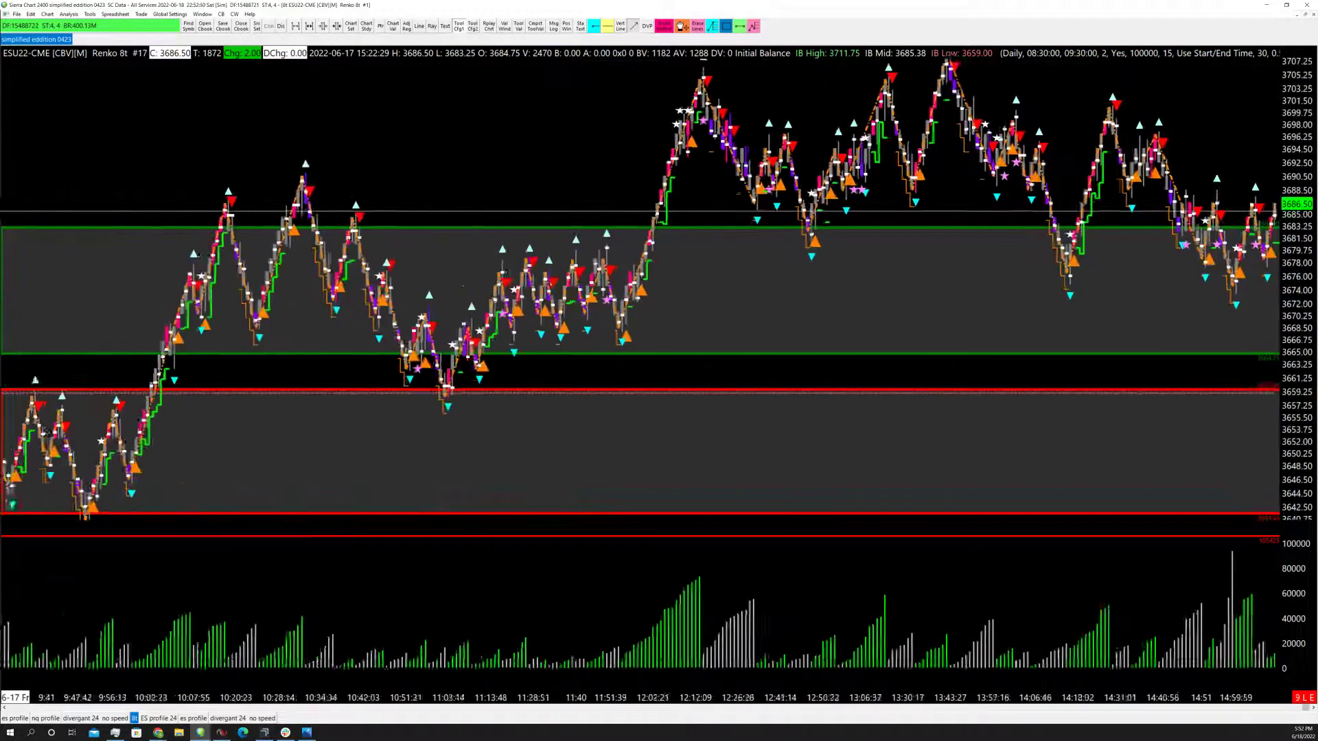
key(Up)
key(Up)
key(Up)
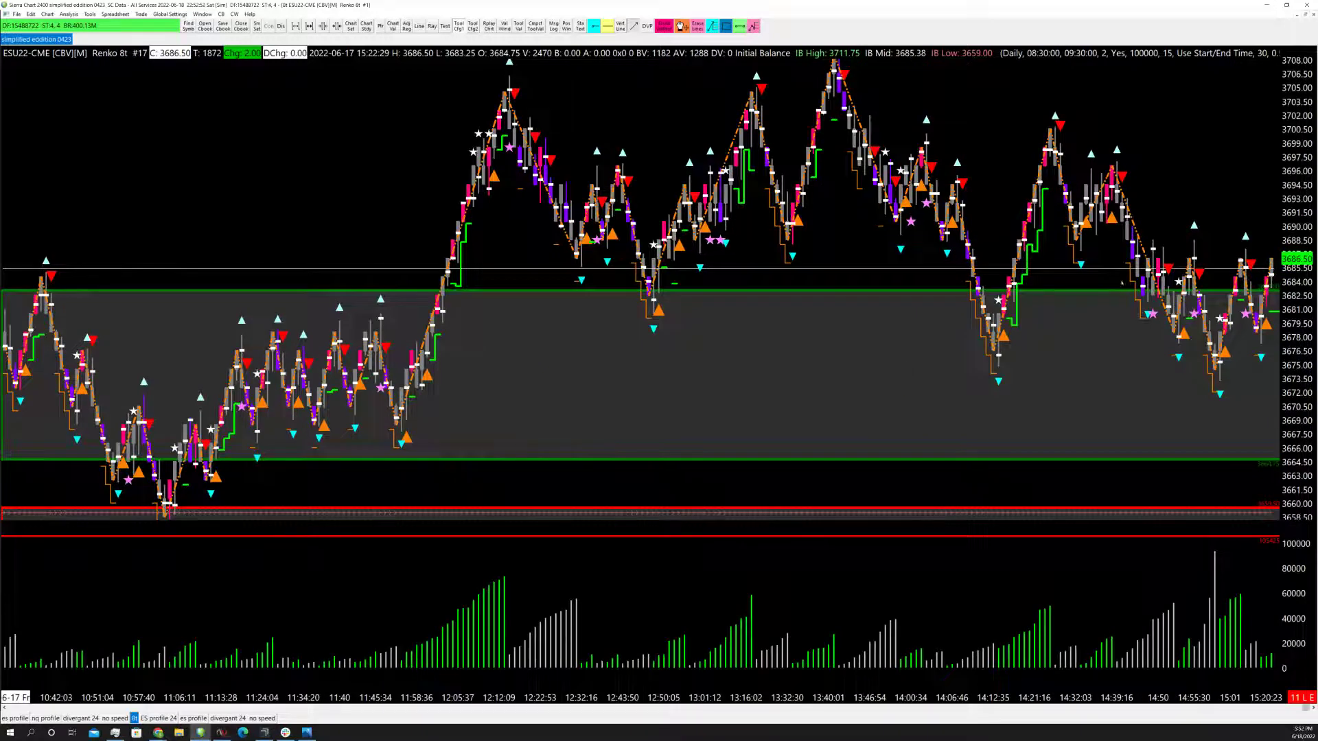
Step: Draw crossed arrows over the ES price high near 9:00 and over the volume waves near 12:10
drag(1284, 144, 1284, 197)
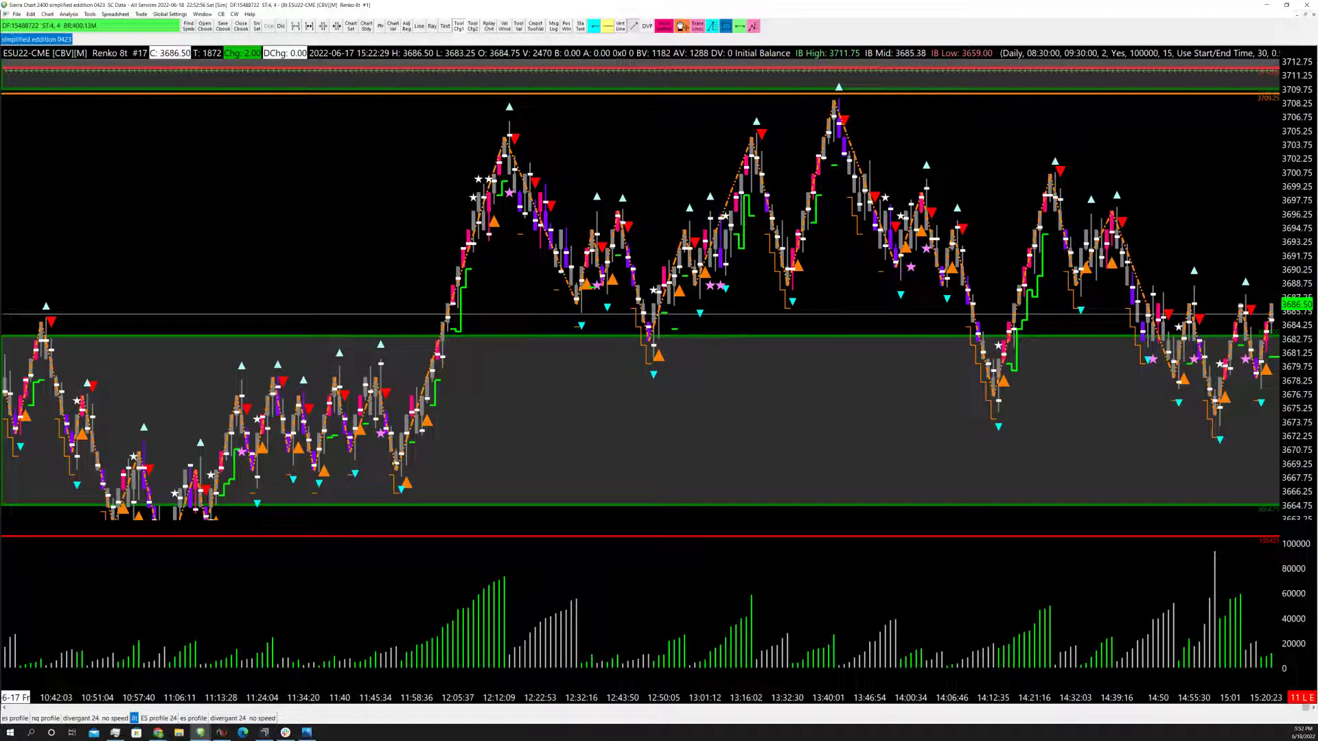
key(Down)
key(Down)
key(Down)
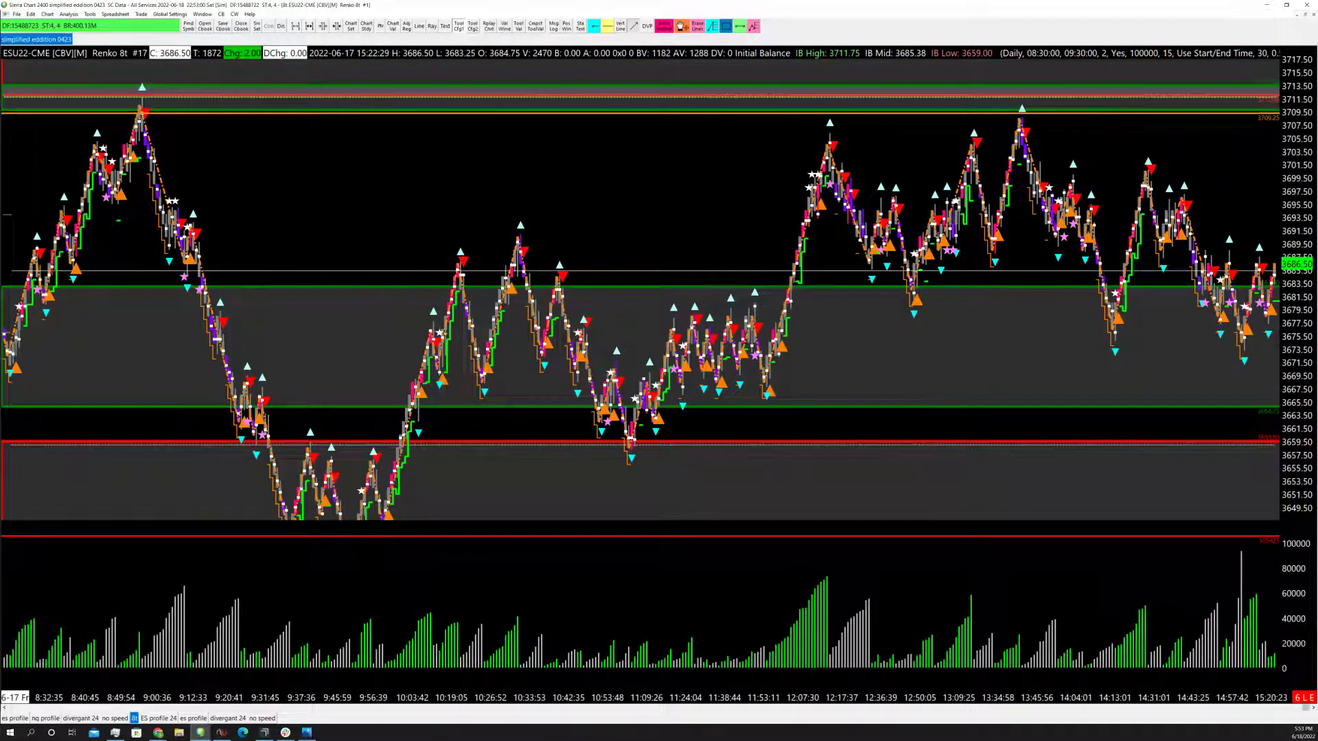
mouse_move(100, 140)
mouse_down()
mouse_move(206, 176)
mouse_move(209, 163)
mouse_move(68, 176)
mouse_up()
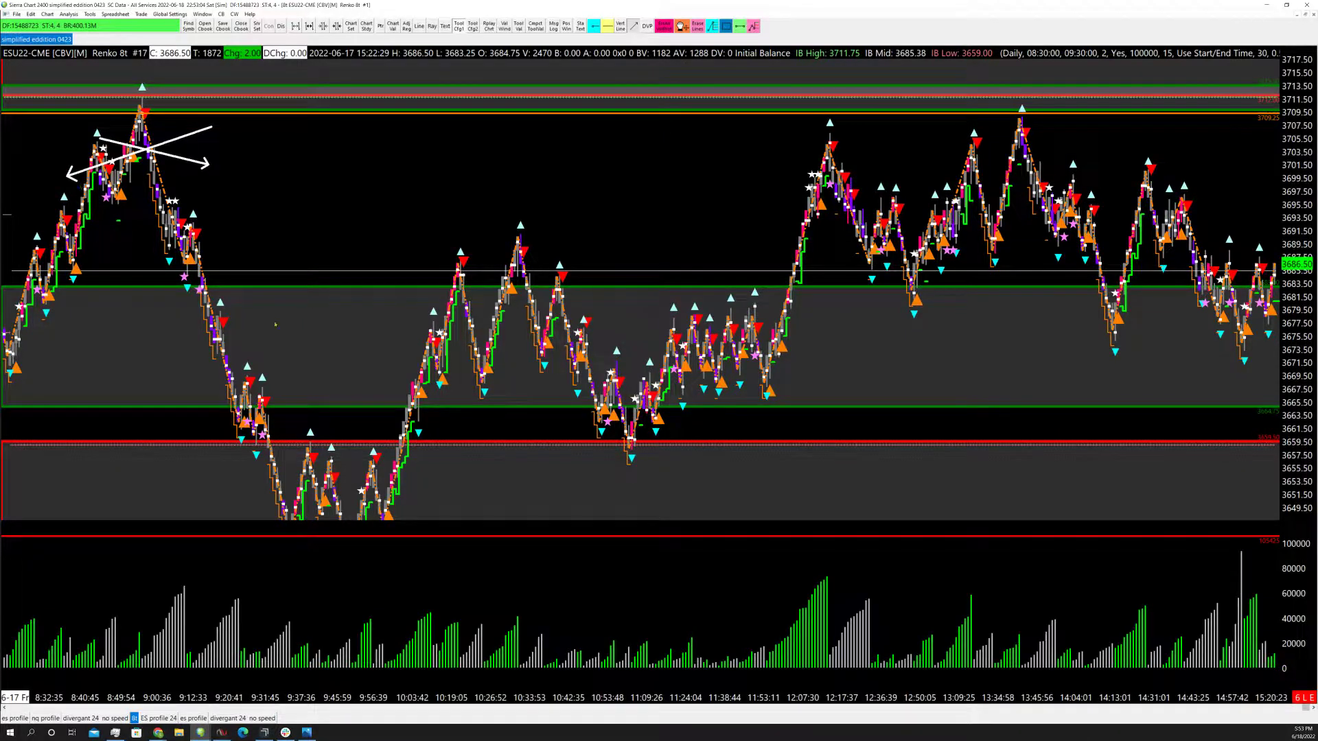
mouse_move(775, 614)
mouse_down()
mouse_move(837, 649)
mouse_move(781, 641)
mouse_up()
Step: Draw an arrow across the descending ES swing highs around 3659, running from about 9:38 to 10:08
scroll(1083, 658, up, 5)
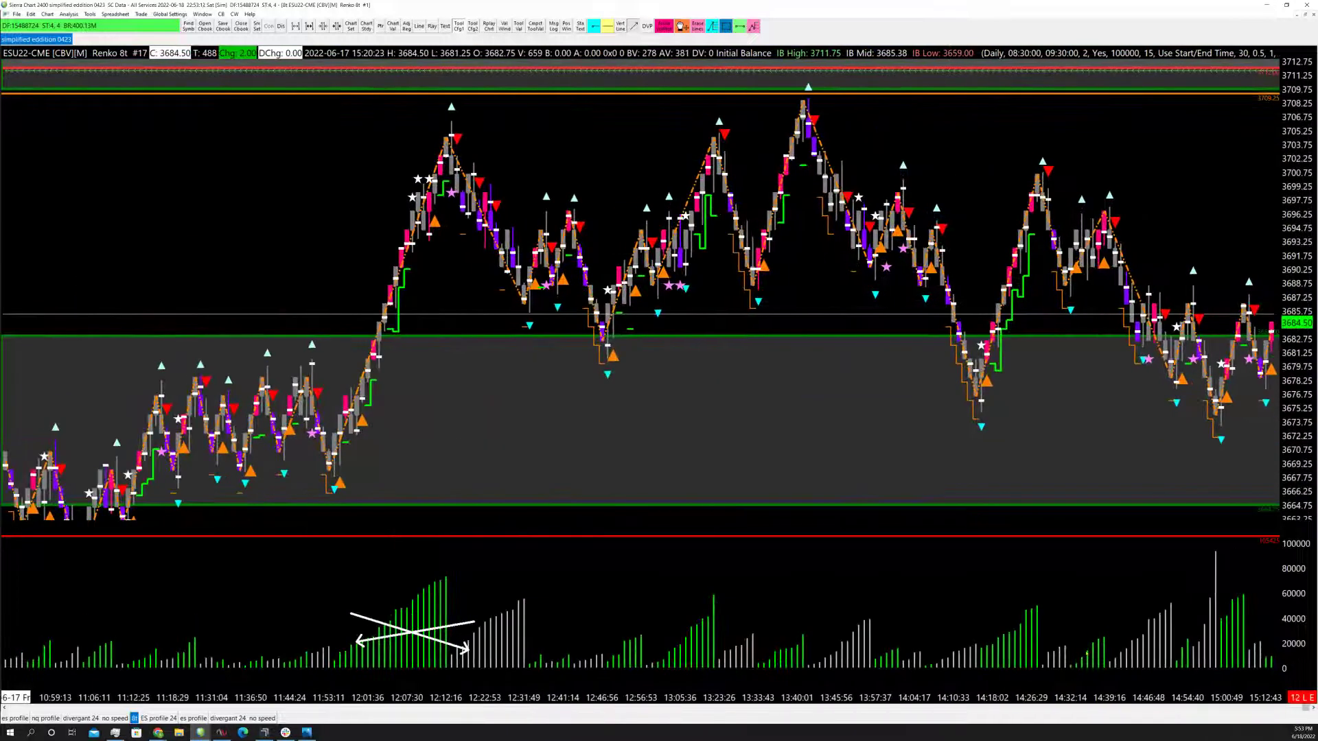
scroll(1087, 654, left, 5)
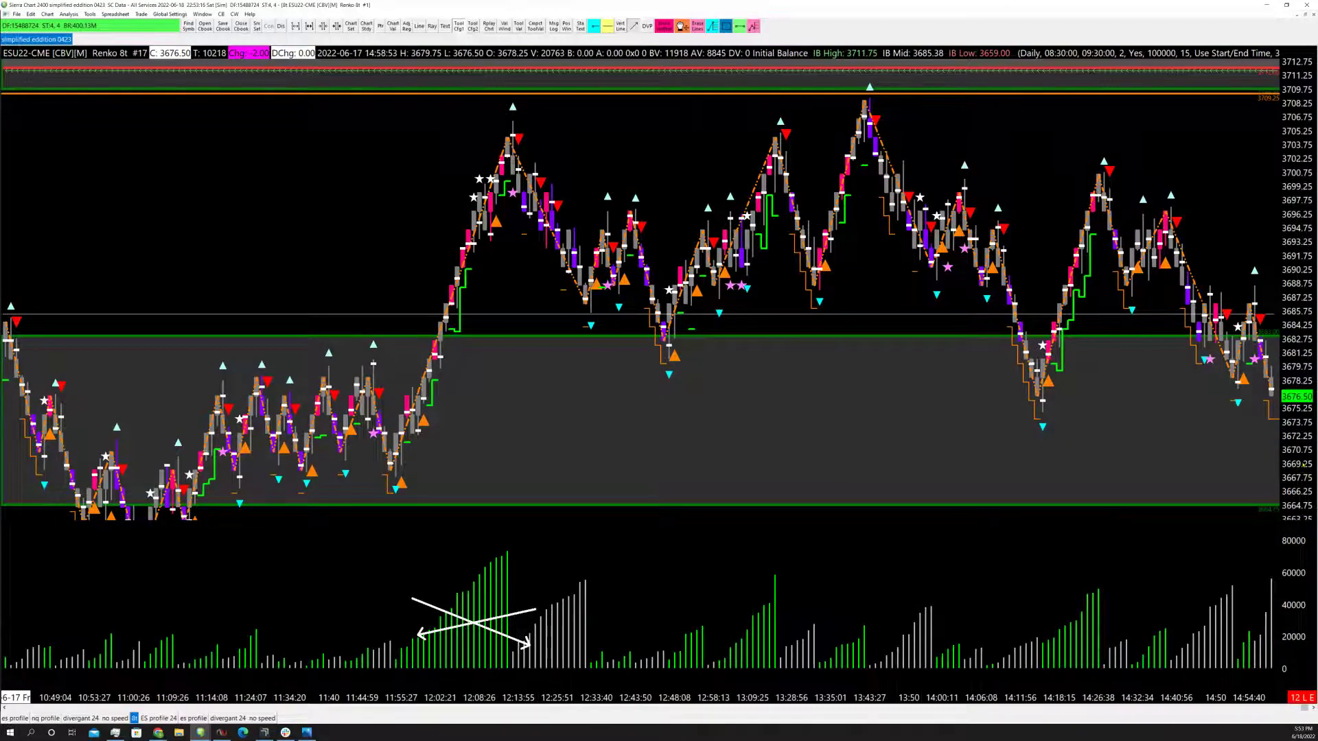
scroll(1303, 356, down, 5)
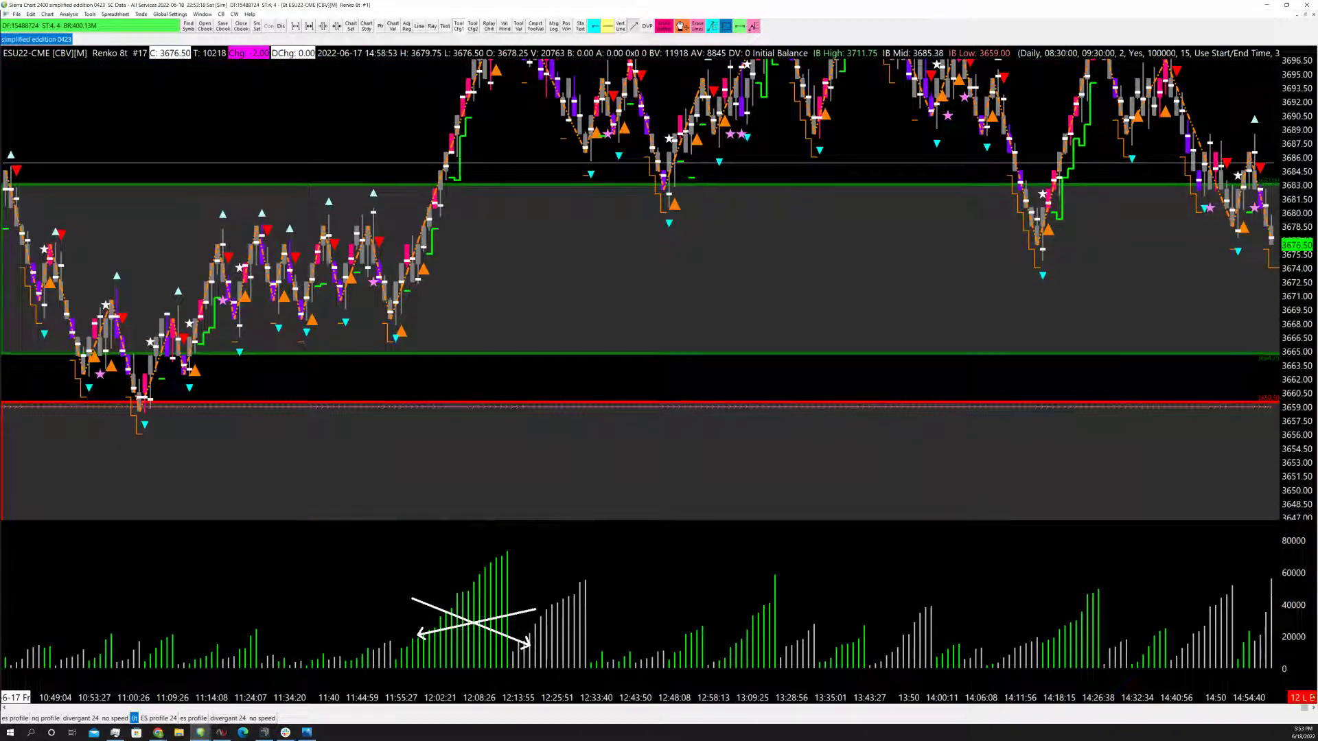
drag(1305, 714, 1283, 709)
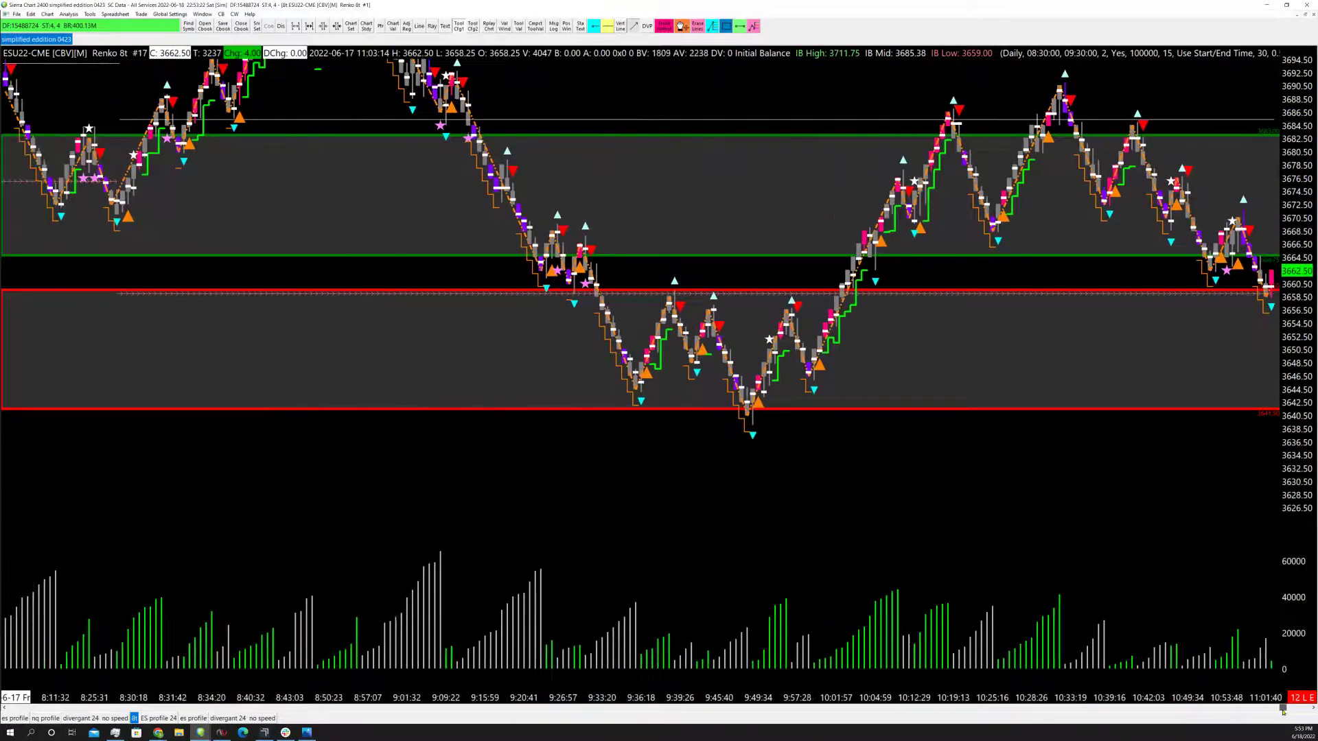
key(Up)
key(Up)
key(Up)
key(Up)
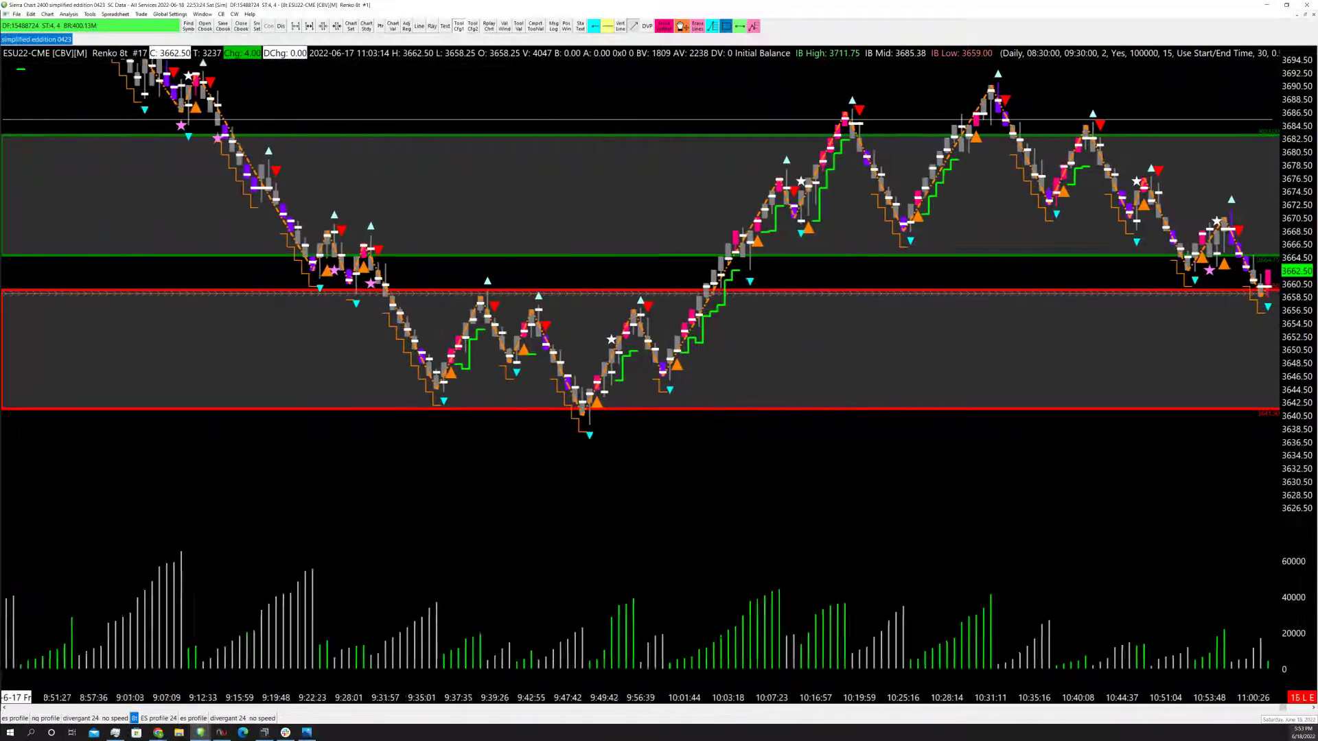
key(Up)
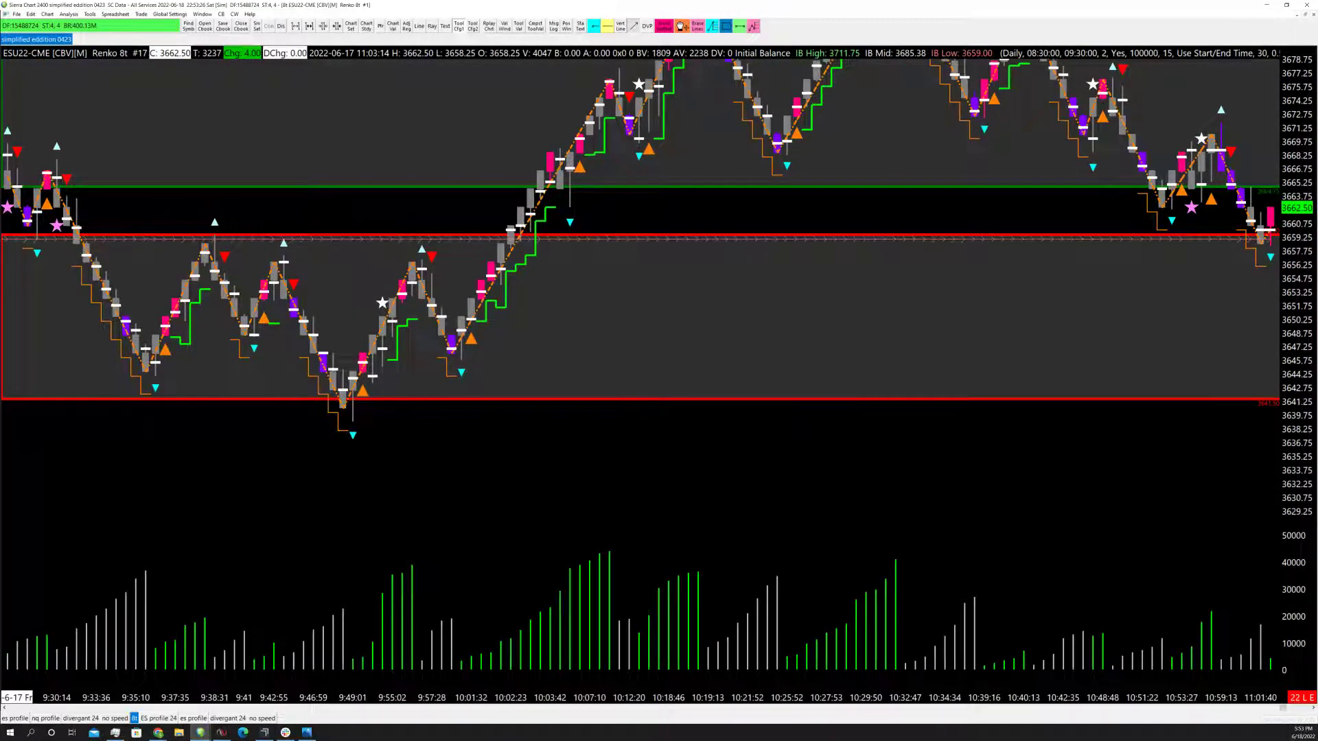
drag(1284, 302, 1284, 432)
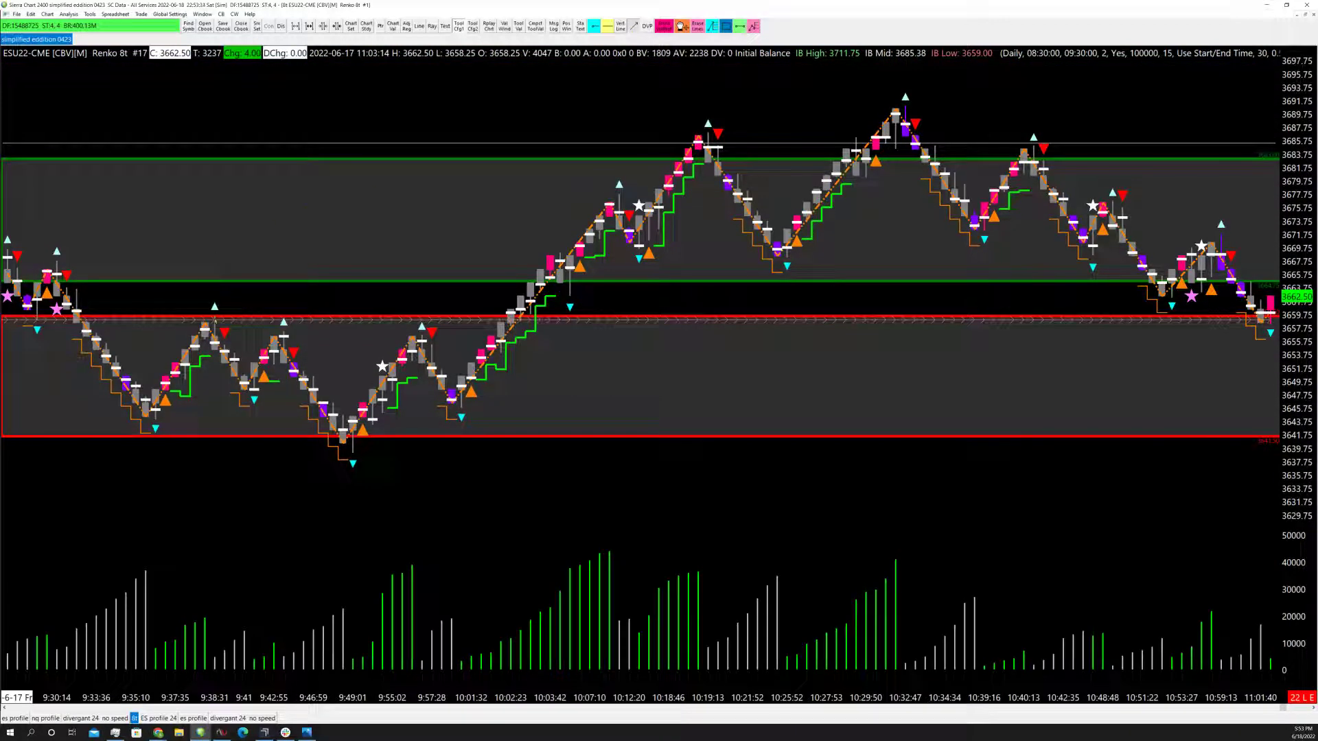
drag(194, 319, 602, 358)
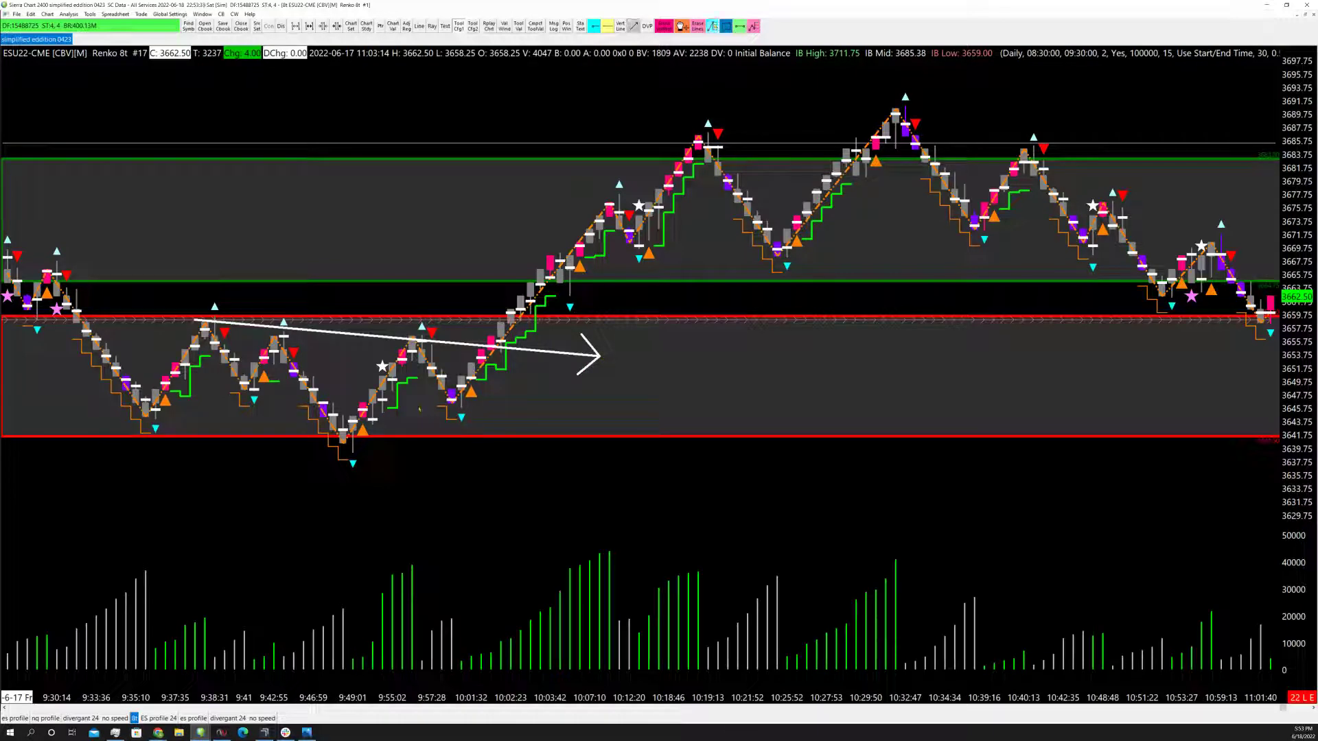
Step: Draw a Fibonacci retracement from the 3639.00 low to the 3690.25 high and mark its pullback swings between about 10:50 and 11:02 with arrows
mouse_move(348, 456)
mouse_down()
mouse_move(694, 355)
mouse_move(1183, 265)
mouse_move(1242, 111)
mouse_move(1255, 114)
mouse_up()
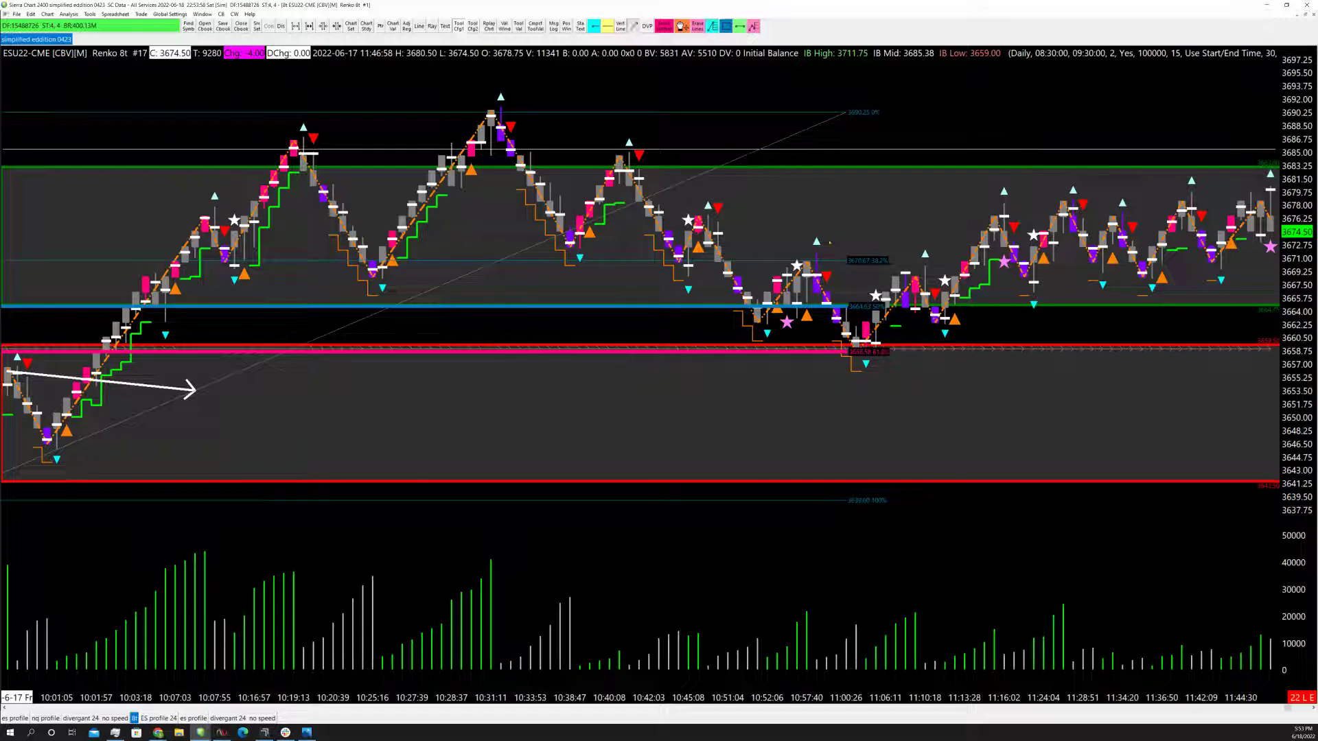
drag(915, 366, 874, 332)
mouse_move(681, 313)
mouse_down()
mouse_move(727, 338)
mouse_move(683, 353)
mouse_up()
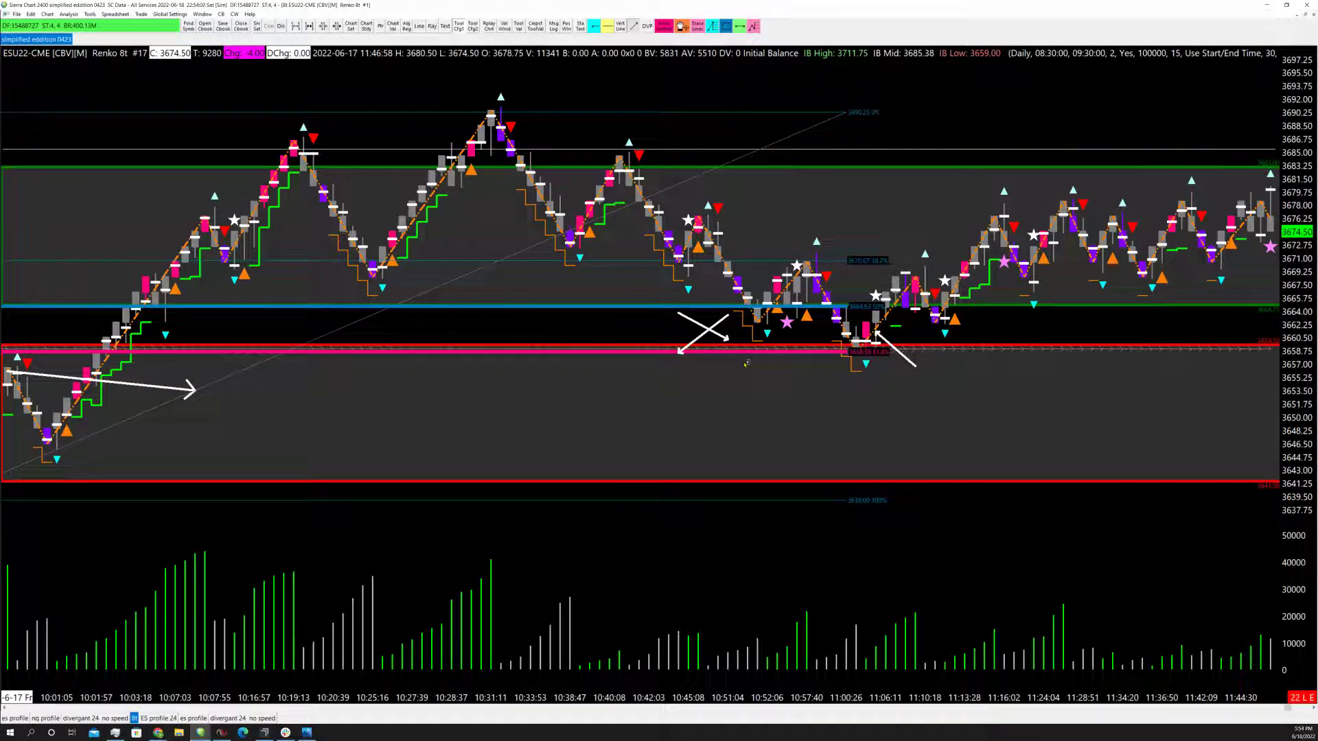
drag(747, 363, 796, 312)
mouse_move(787, 281)
mouse_down()
mouse_move(817, 300)
mouse_move(794, 284)
mouse_move(817, 273)
mouse_up()
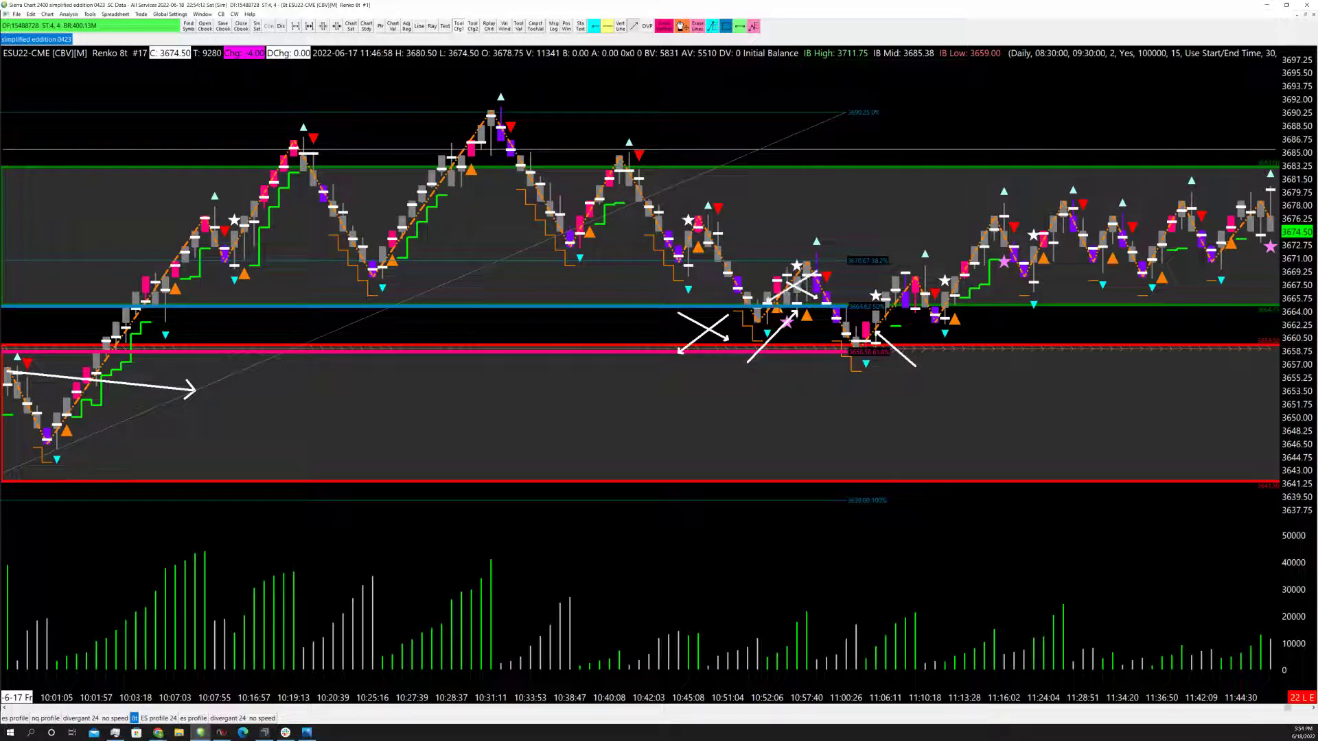
mouse_move(866, 311)
mouse_down()
mouse_move(906, 339)
mouse_move(851, 335)
mouse_up()
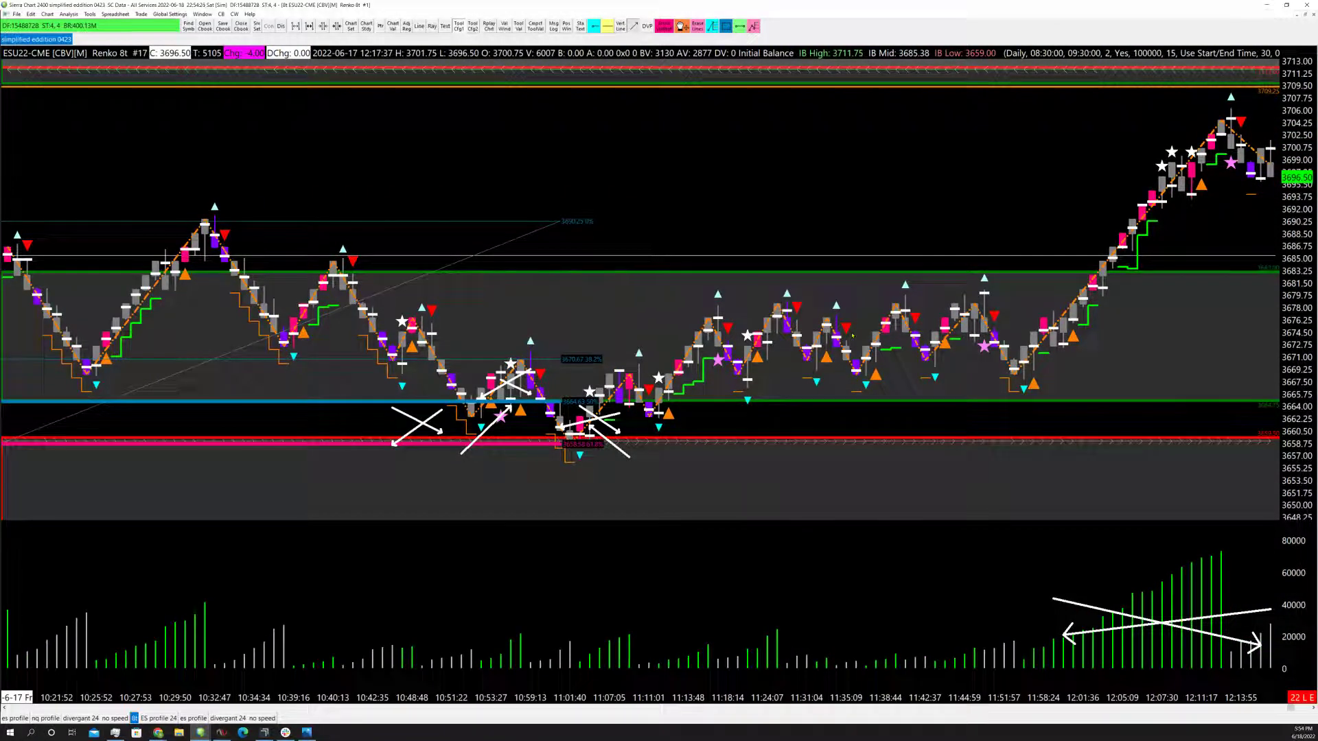
Step: Draw Fibonacci retracements from the swing lows near 11:01 and 11:53 up to the high near 12:13
scroll(852, 335, down, 5)
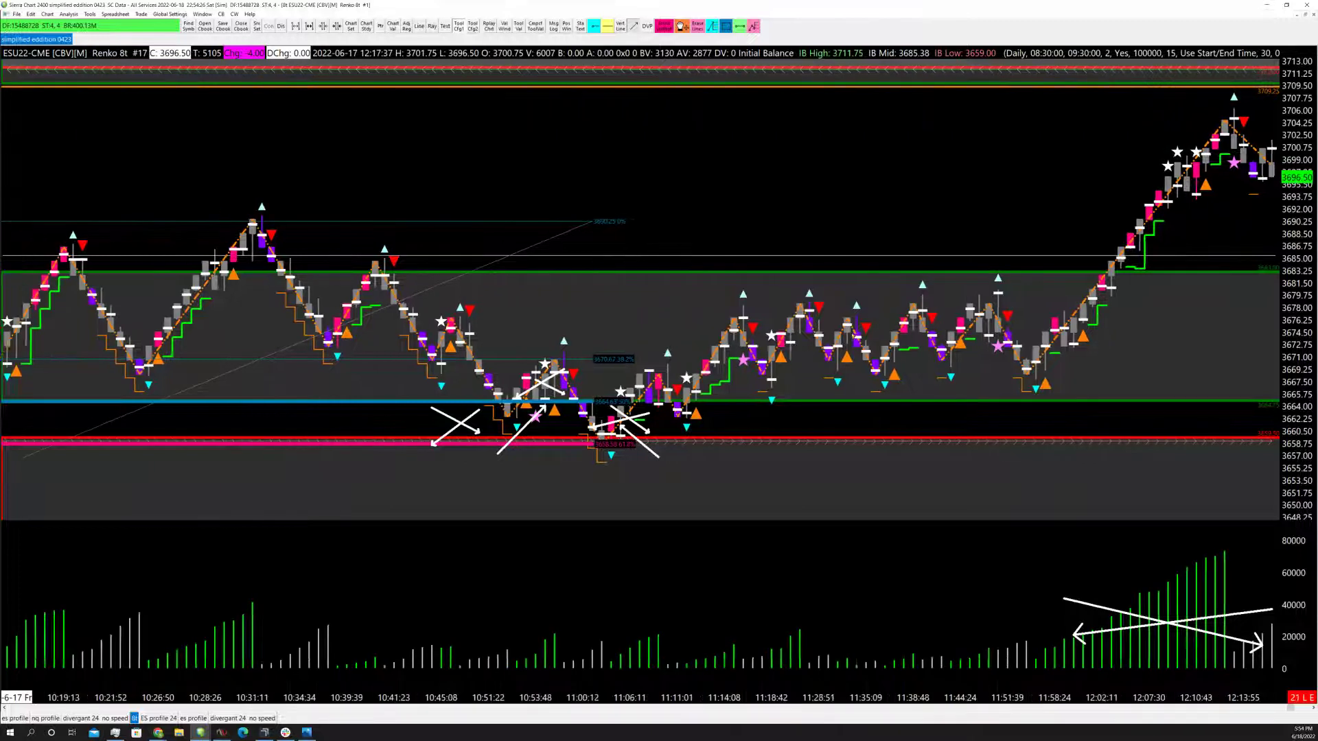
scroll(853, 335, down, 2)
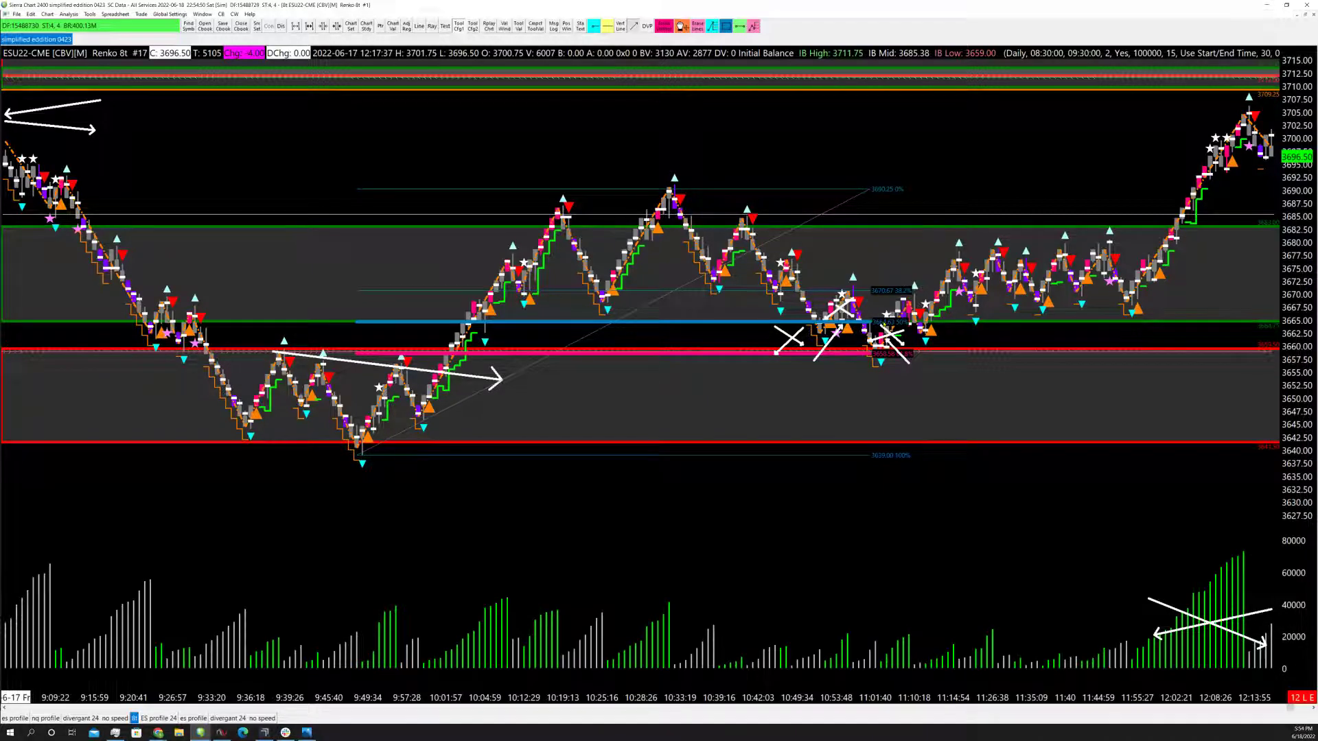
scroll(884, 324, up, 10)
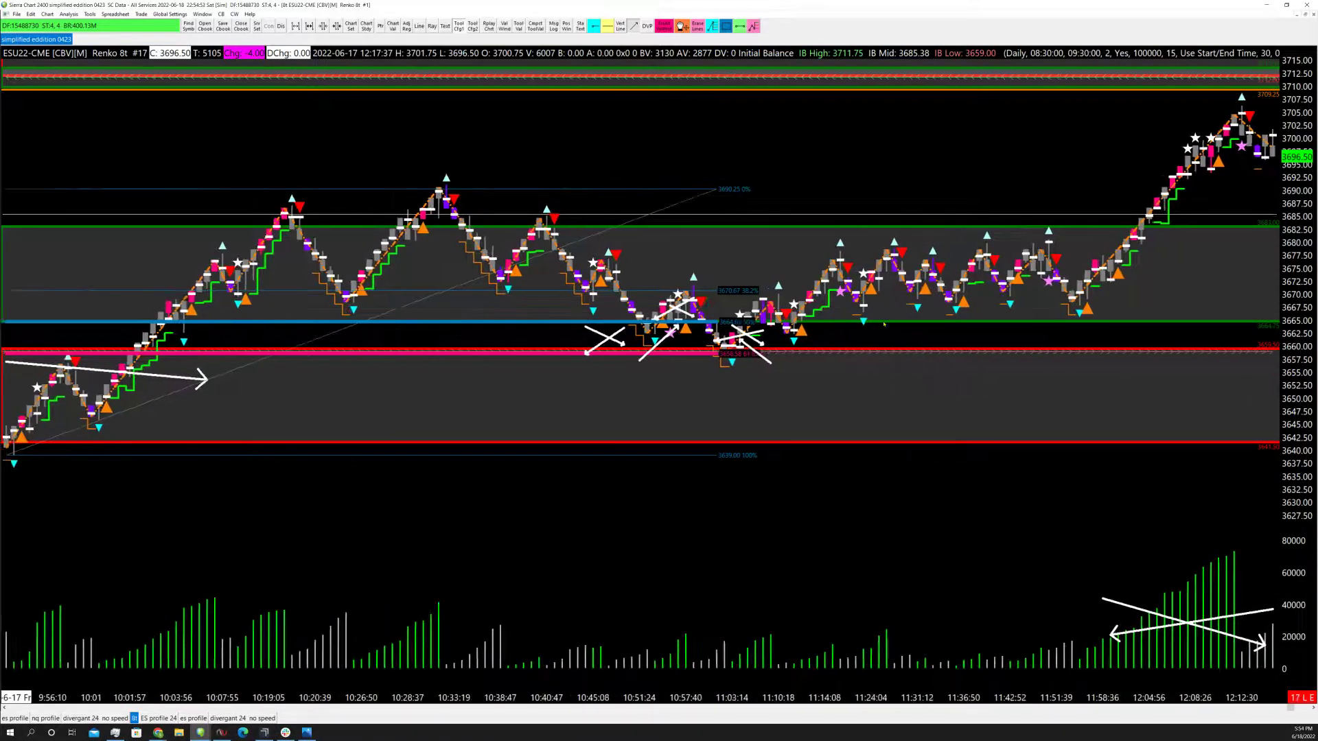
scroll(884, 324, up, 8)
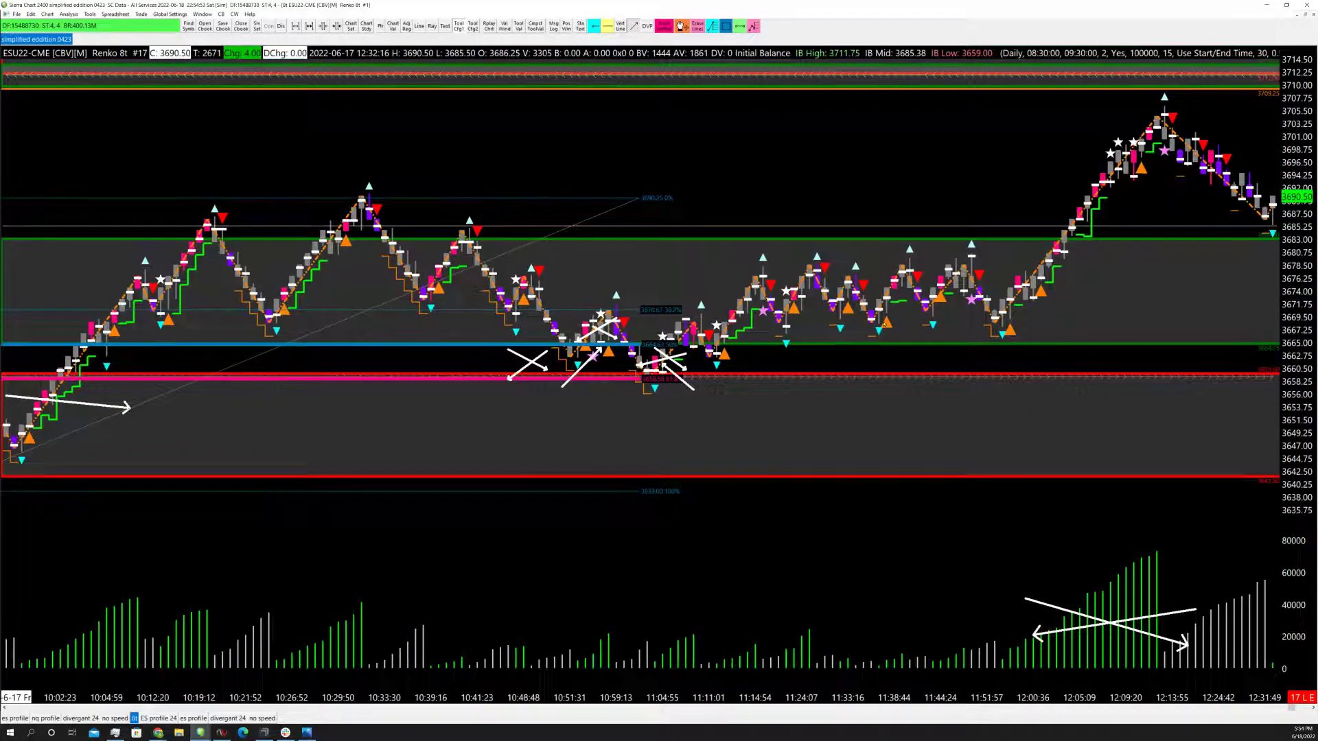
scroll(884, 324, up, 8)
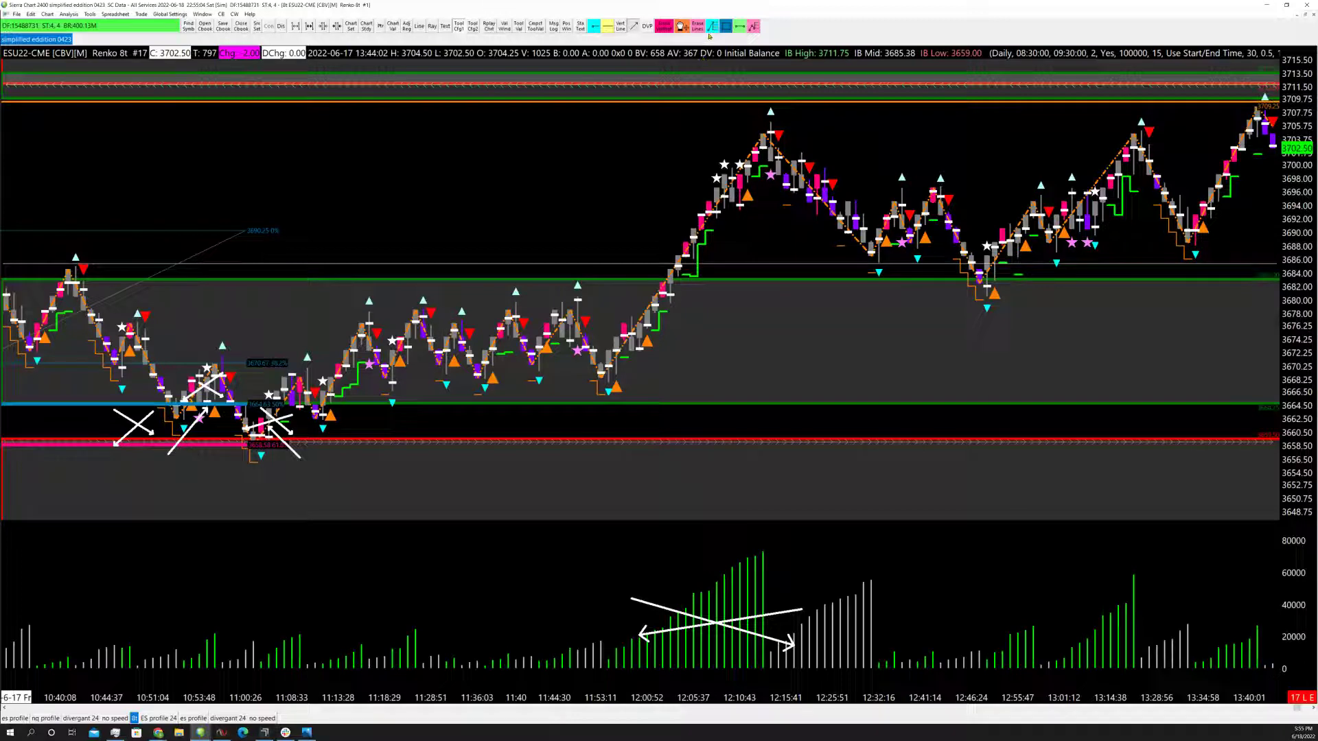
drag(251, 445, 1052, 123)
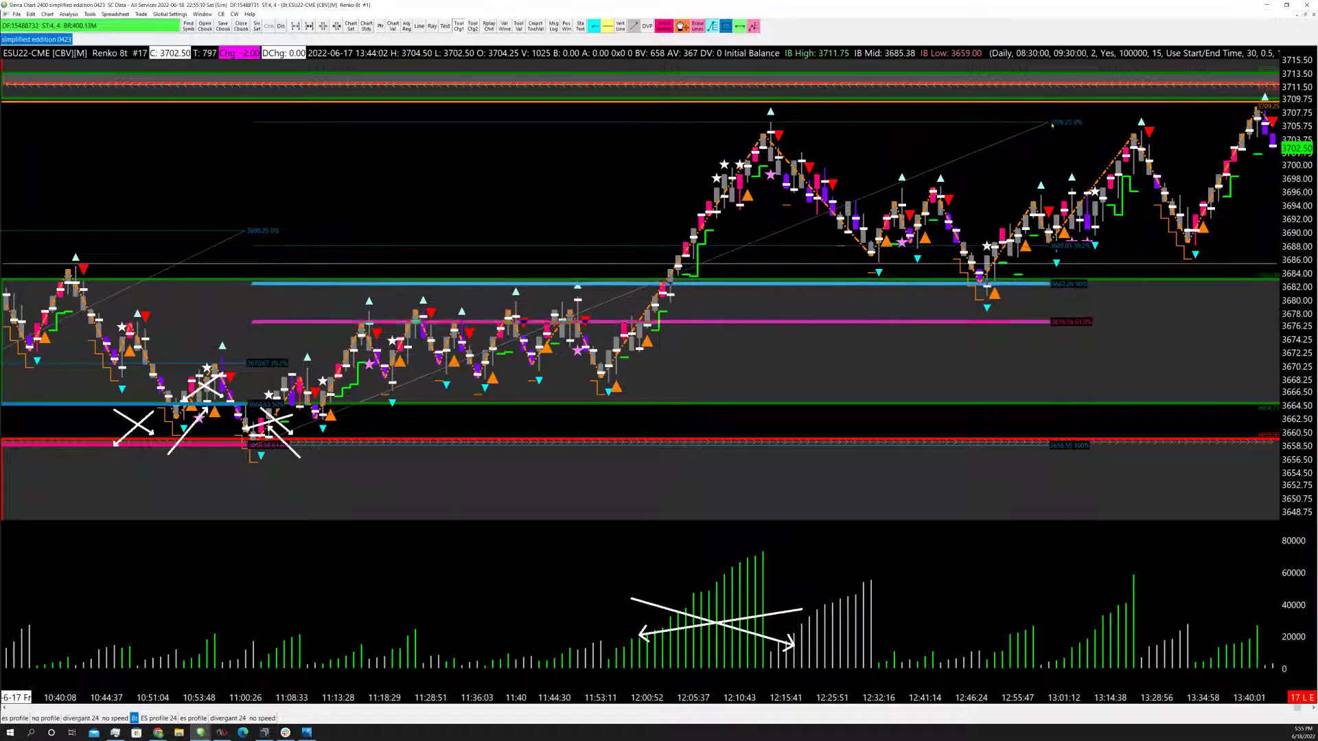
drag(600, 386, 1083, 125)
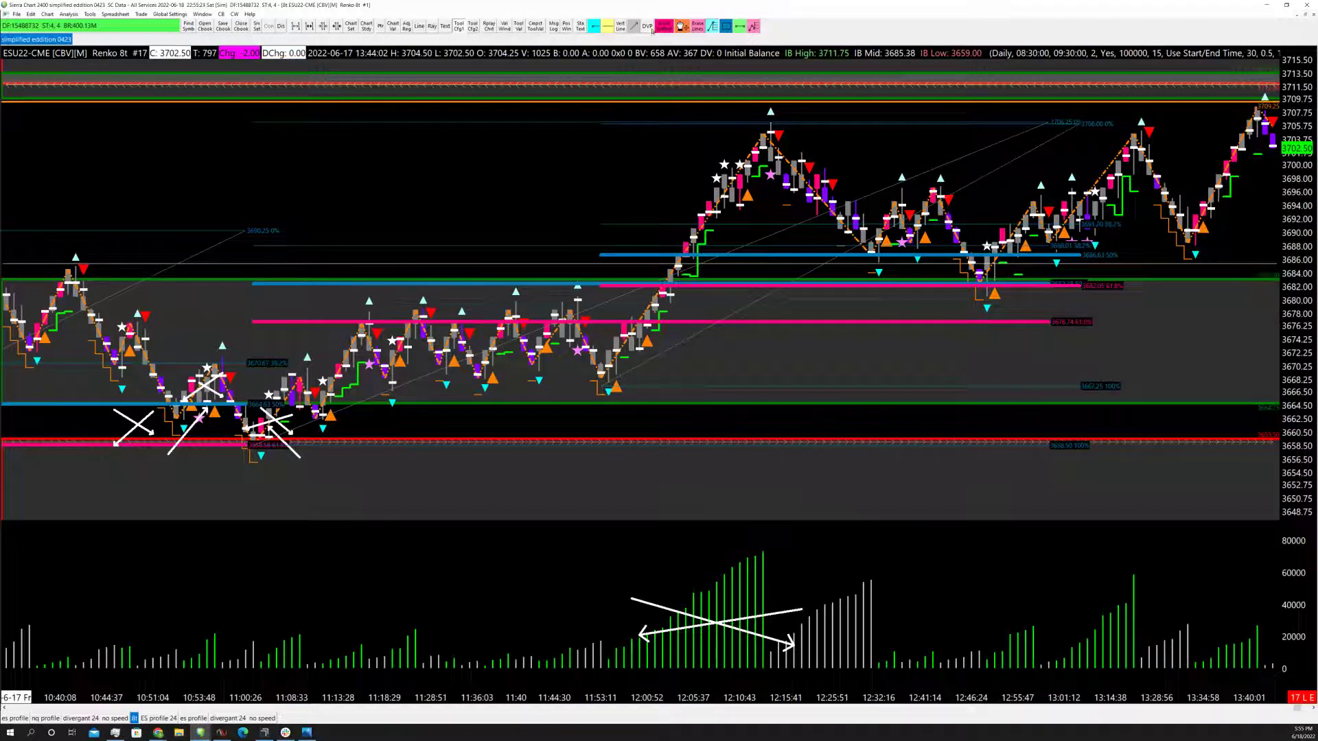
Step: Add arrows onto the pullback low near 12:50, along the rally into the 12:13 high, and from the 12:50 low to the session's 13:40 high
drag(962, 191, 987, 255)
drag(616, 376, 755, 96)
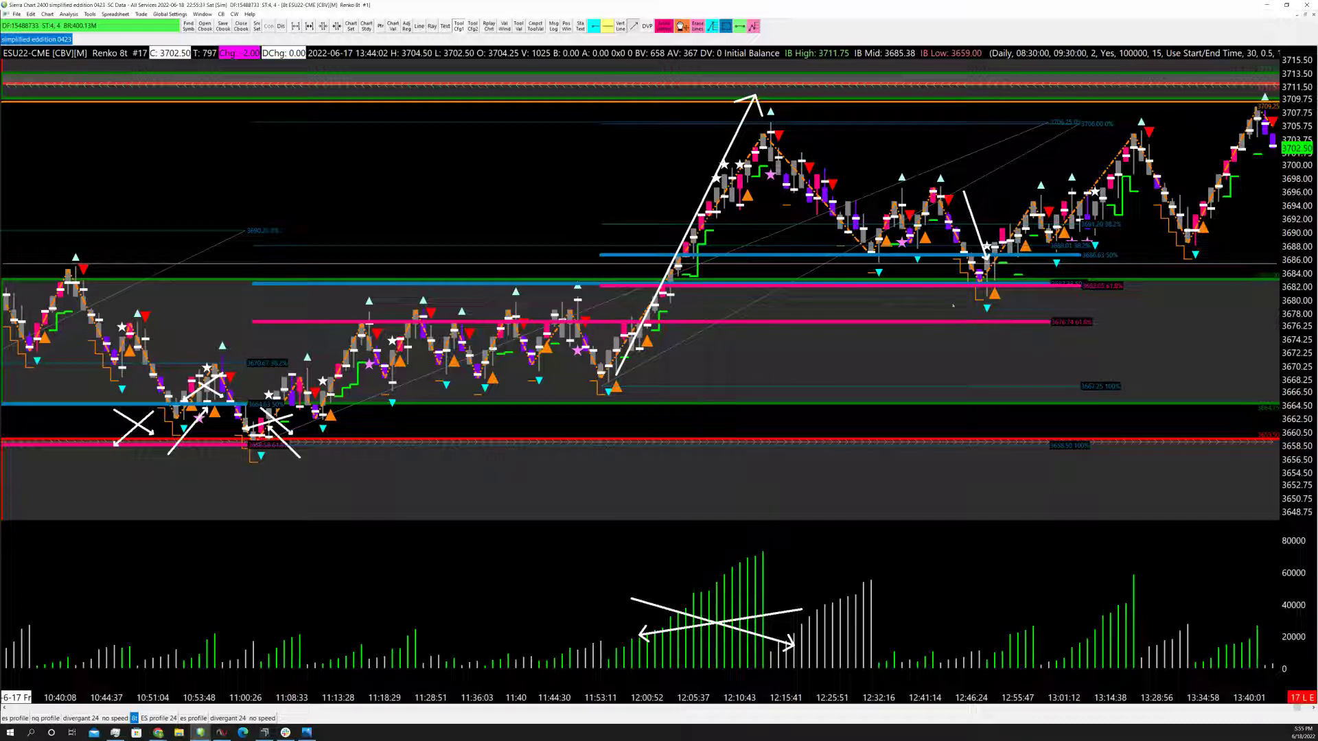
drag(974, 291, 1257, 98)
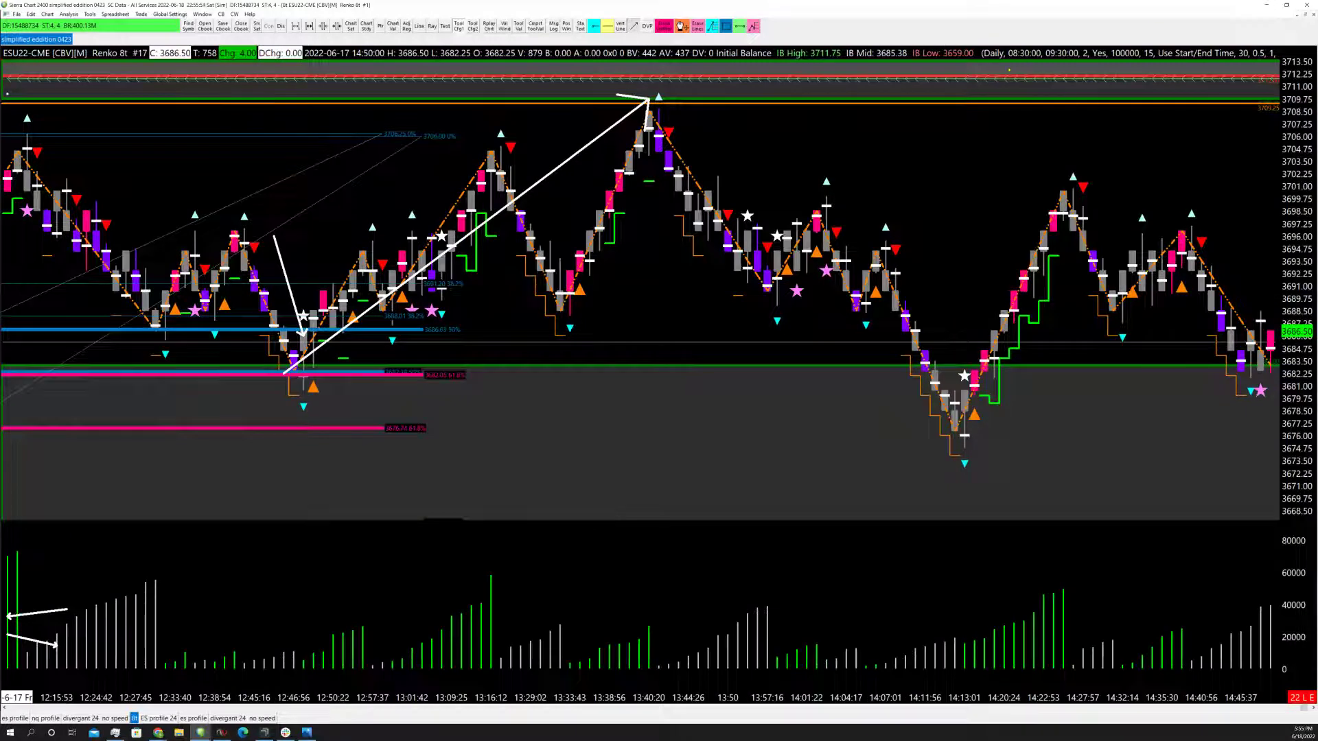
Step: Draw a large shaded red rectangle from about 13:34 to 14:50 and a smaller one inside it from about 14:04
click(726, 26)
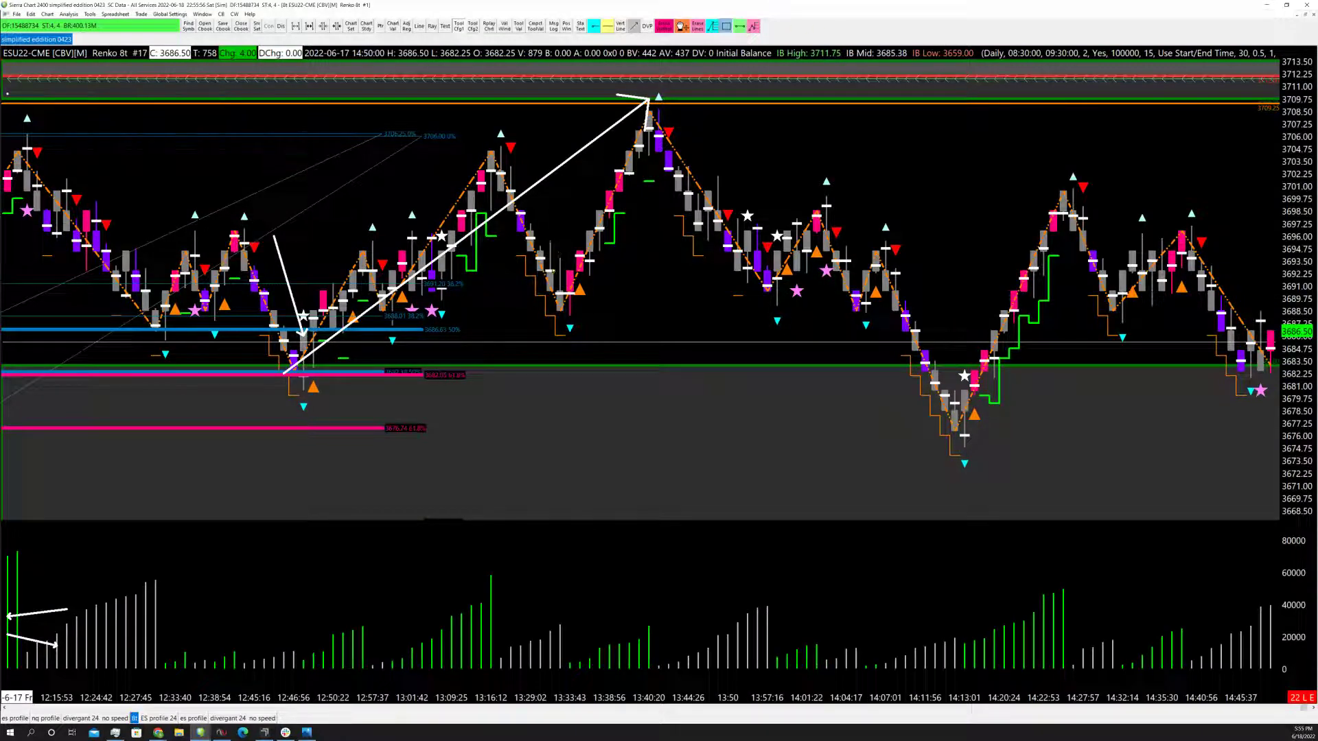
drag(570, 316, 1271, 134)
drag(845, 309, 1271, 241)
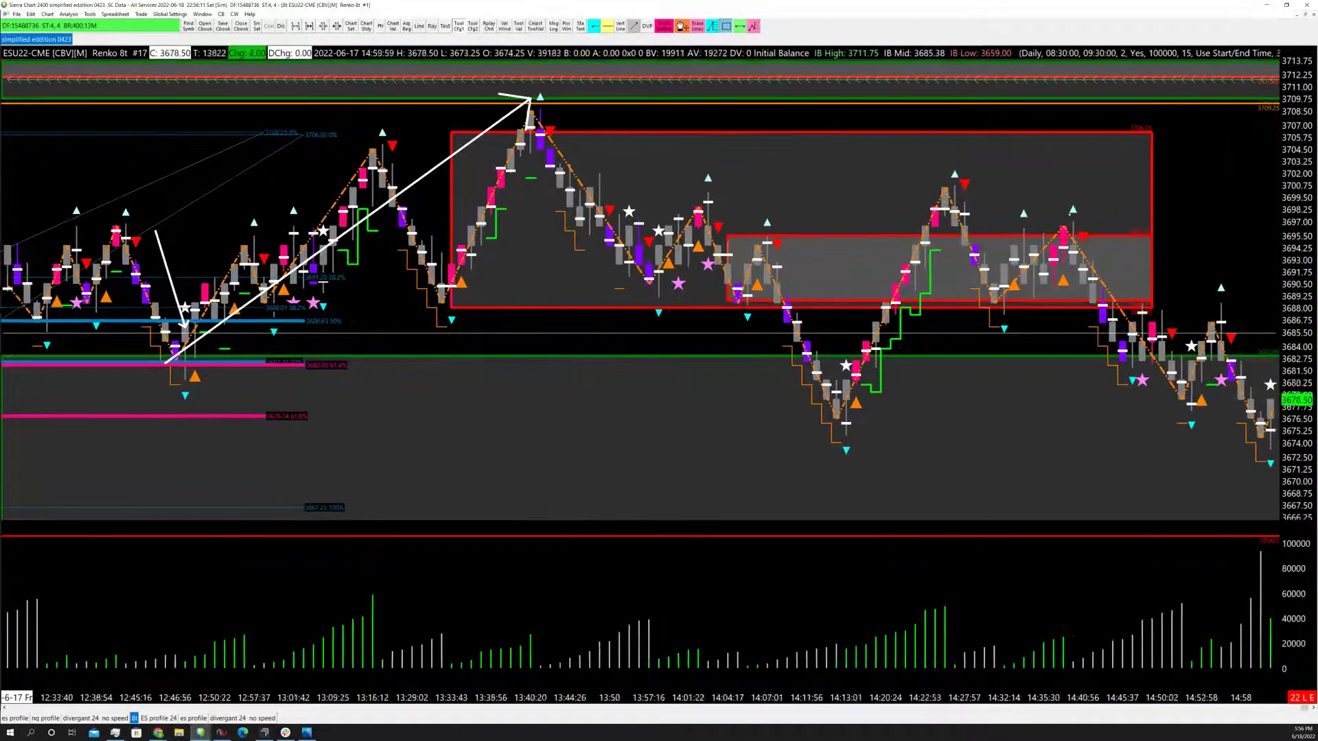
Step: Erase all non-text drawings and draw a Fibonacci retracement from the high near 13:42 down to 3674.75
scroll(1074, 208, down, 1)
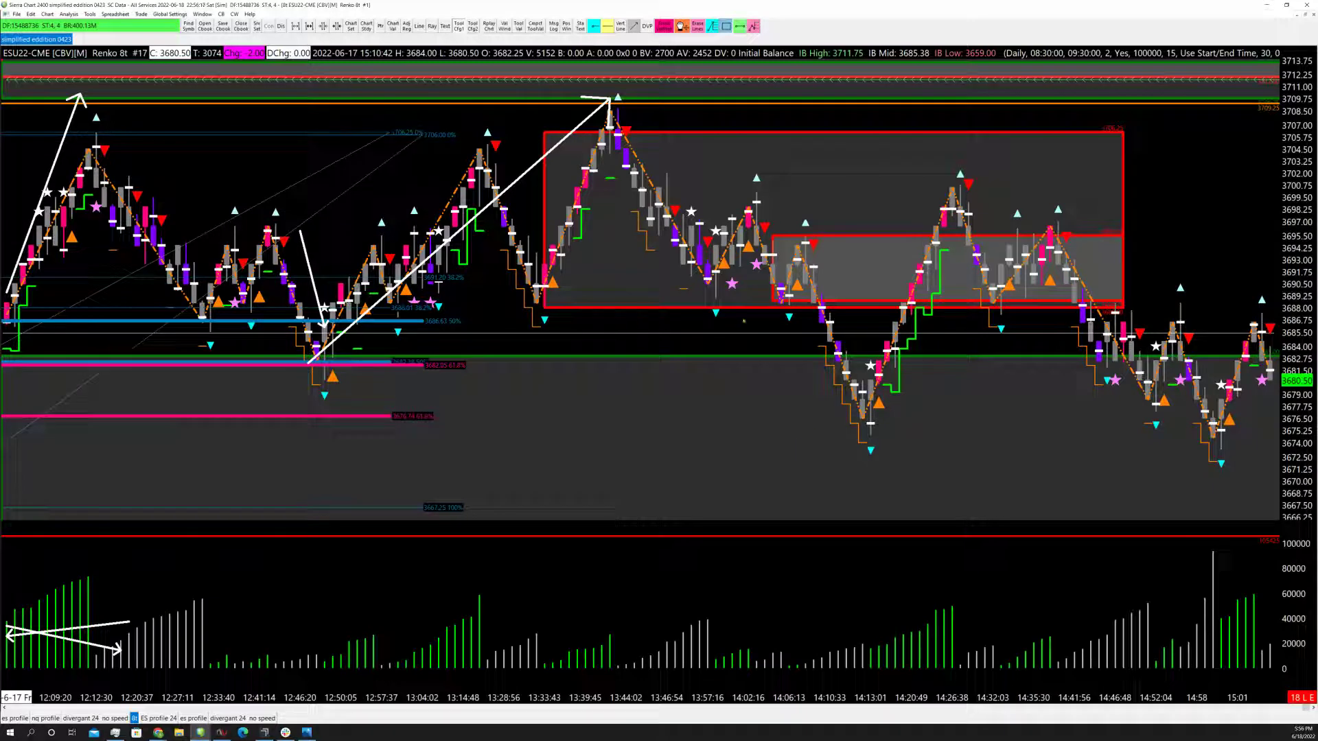
click(697, 27)
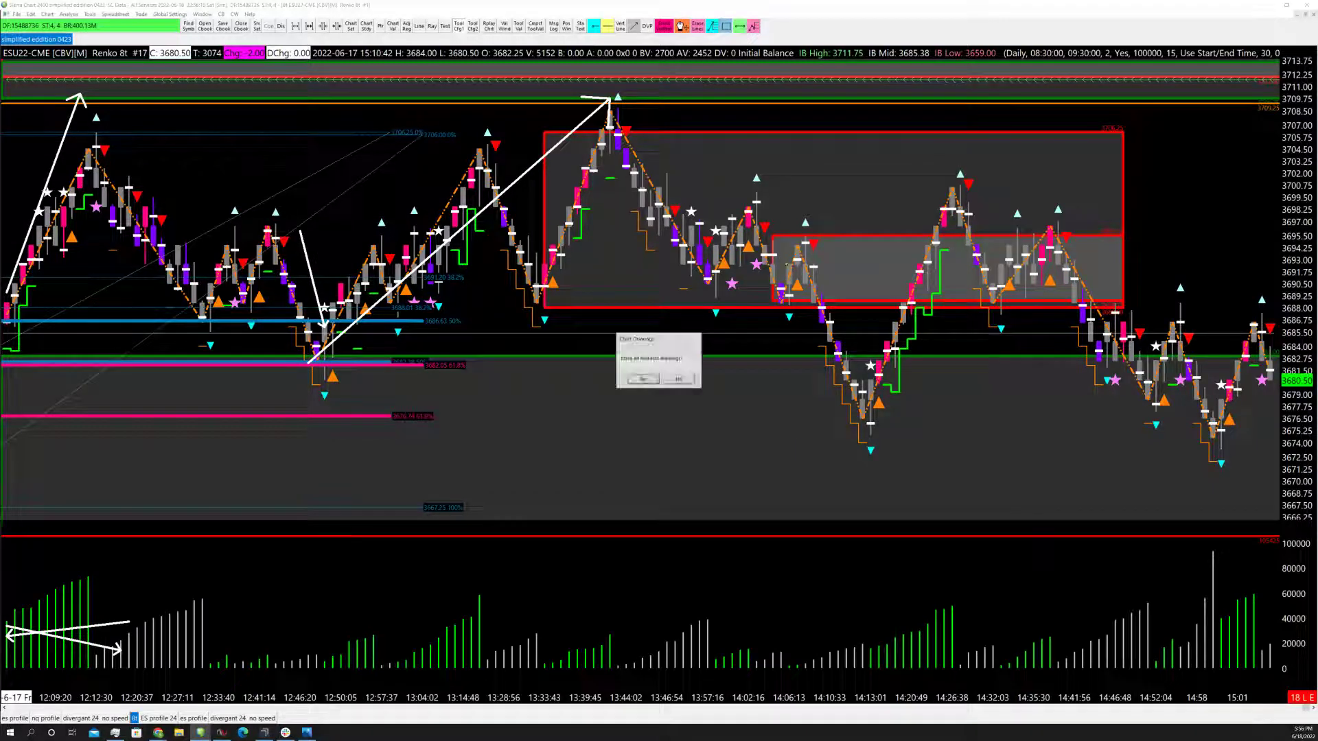
click(643, 380)
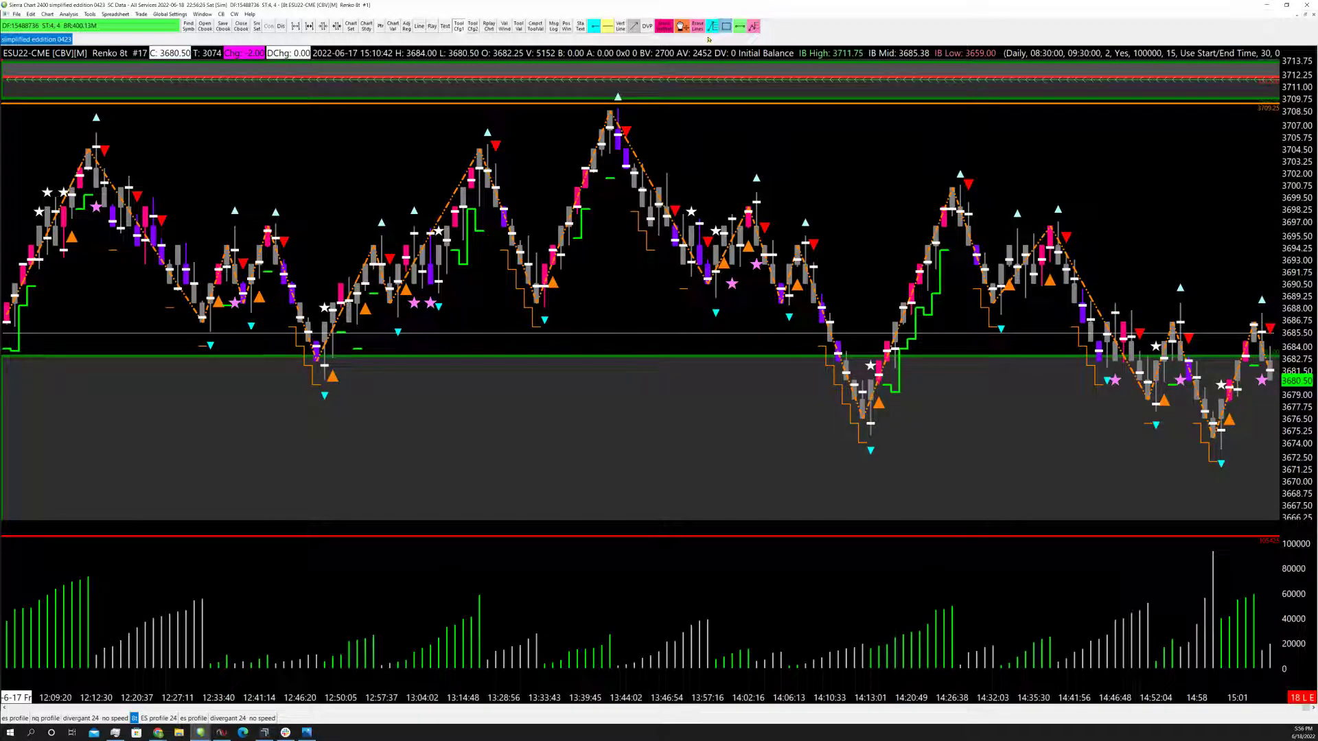
click(726, 26)
drag(607, 110, 1174, 435)
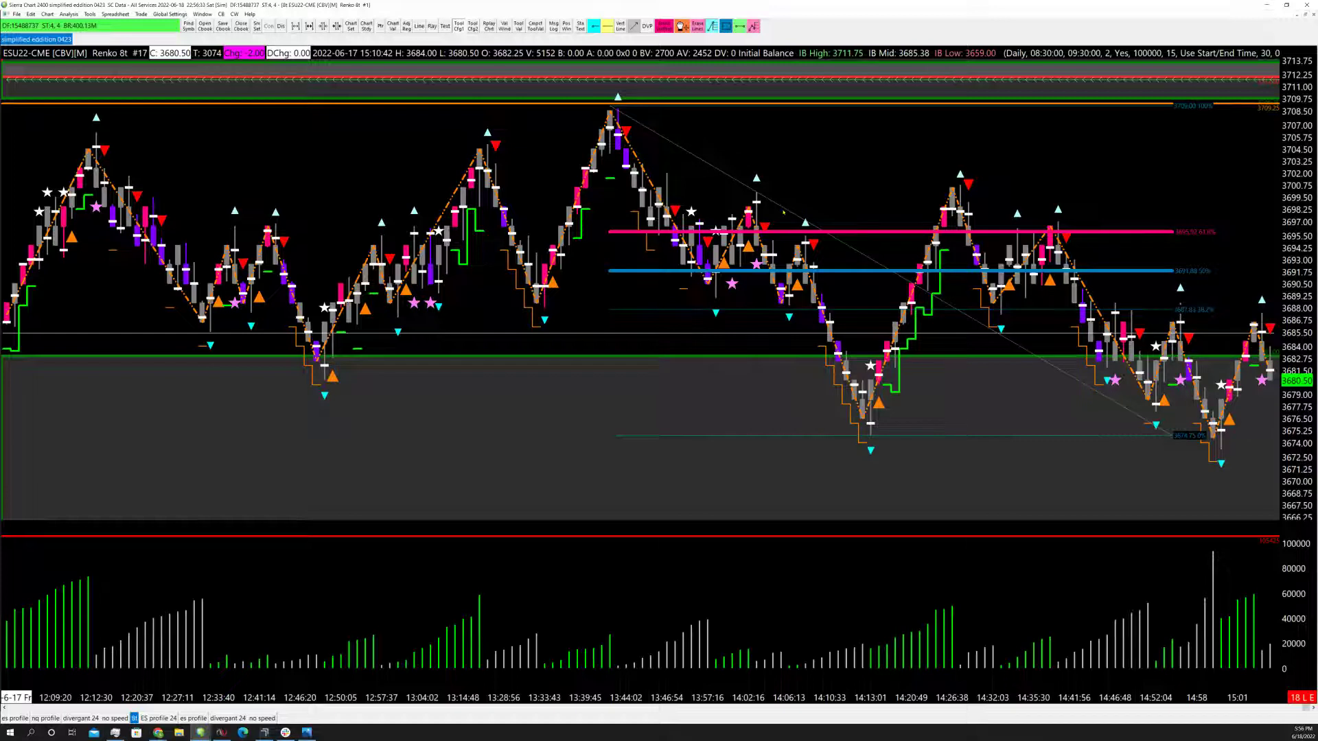
Step: Draw two converging arrows pointing at the swing high near 14:39 on the 61.8% retracement line
scroll(783, 212, up, 8)
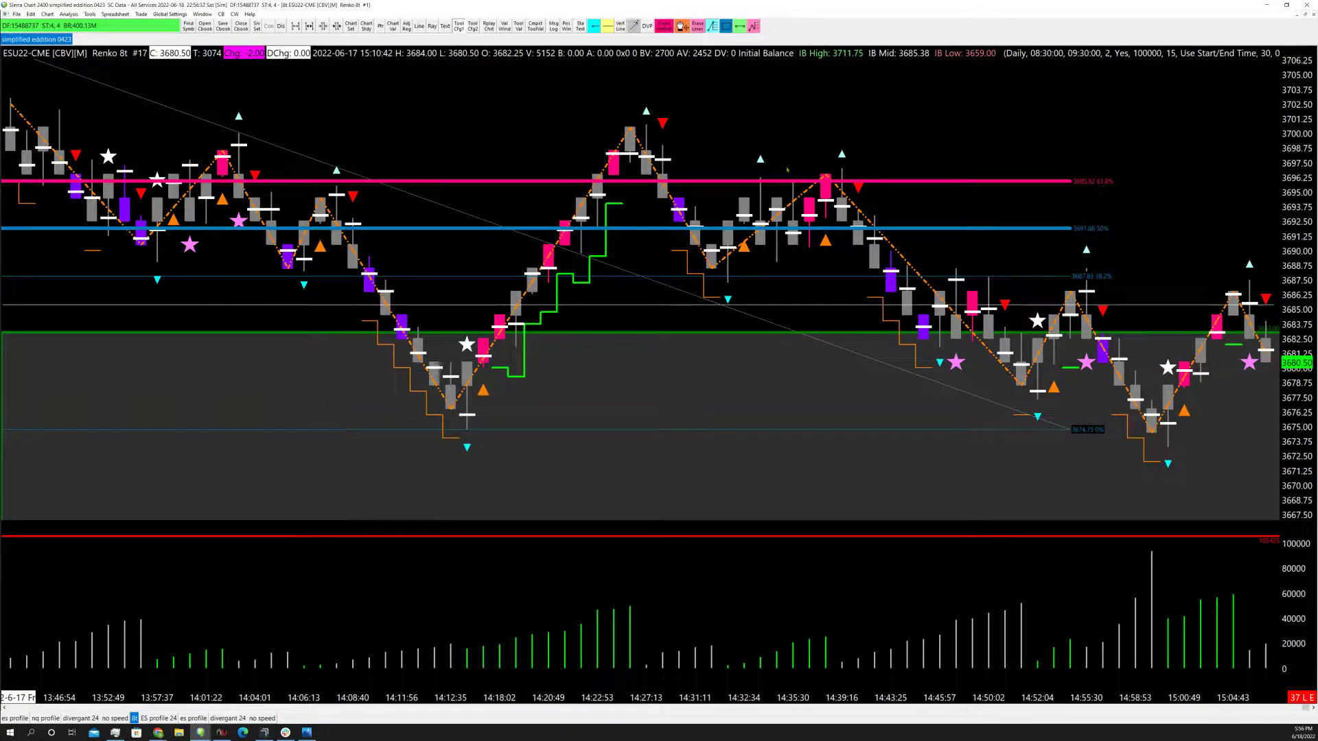
mouse_move(783, 145)
mouse_down()
mouse_move(858, 159)
mouse_move(756, 106)
mouse_move(717, 61)
mouse_up()
key(Escape)
drag(793, 135, 826, 173)
drag(889, 130, 844, 171)
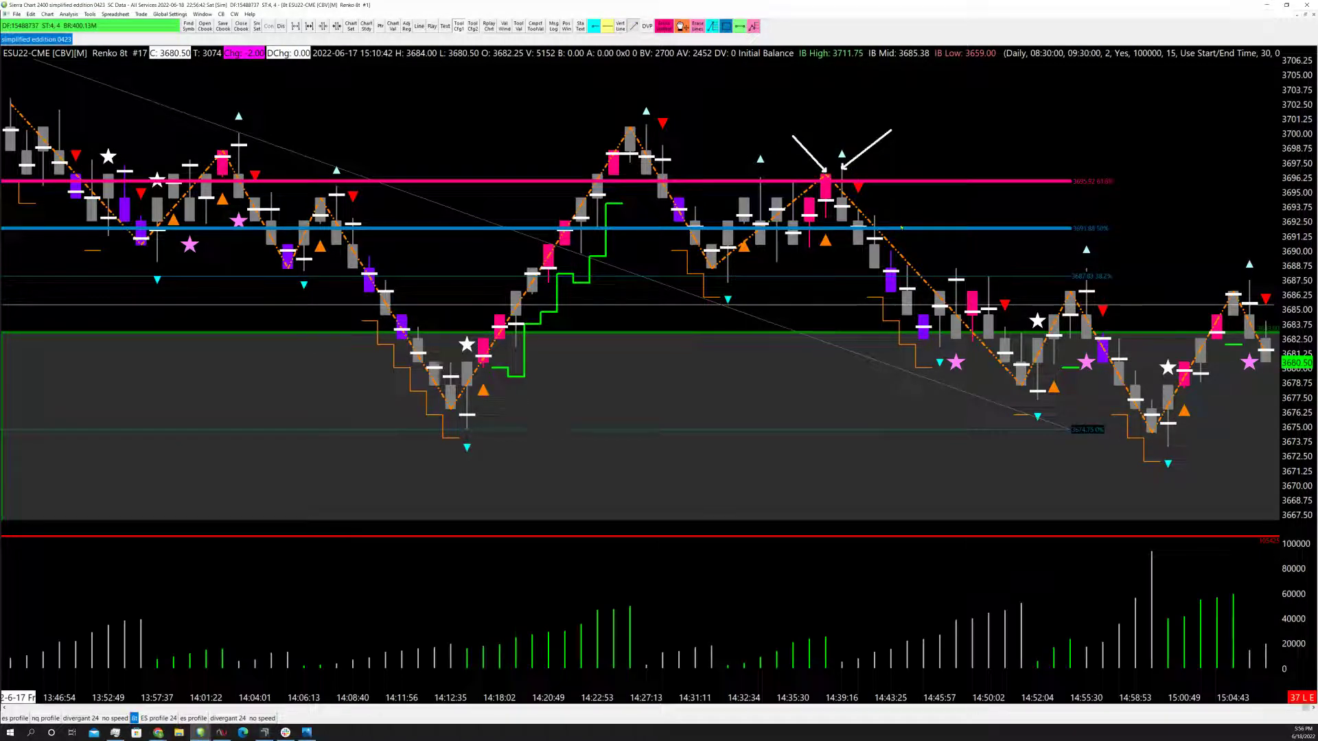
Step: Draw a long horizontal arrow at about 3705.5 from about 13:04 to 14:45
key(Down)
key(Down)
key(Down)
key(Down)
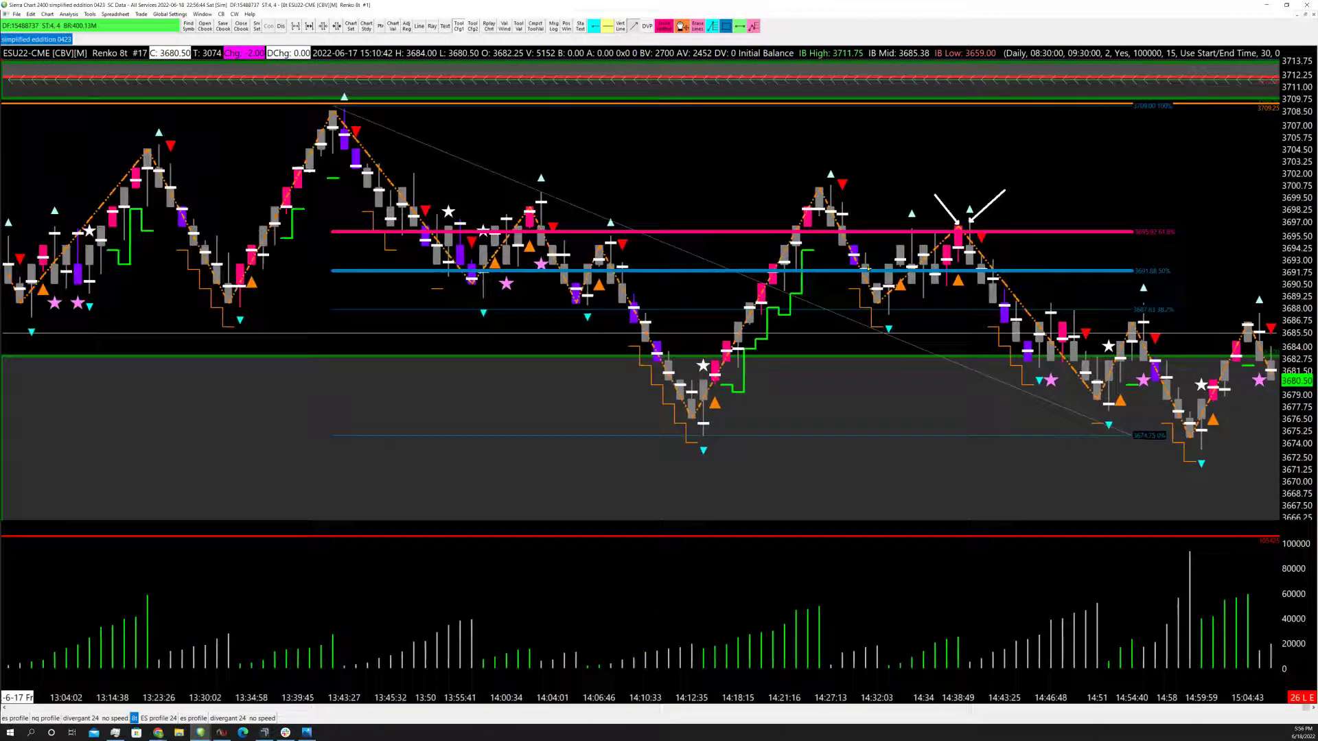
key(Up)
key(Up)
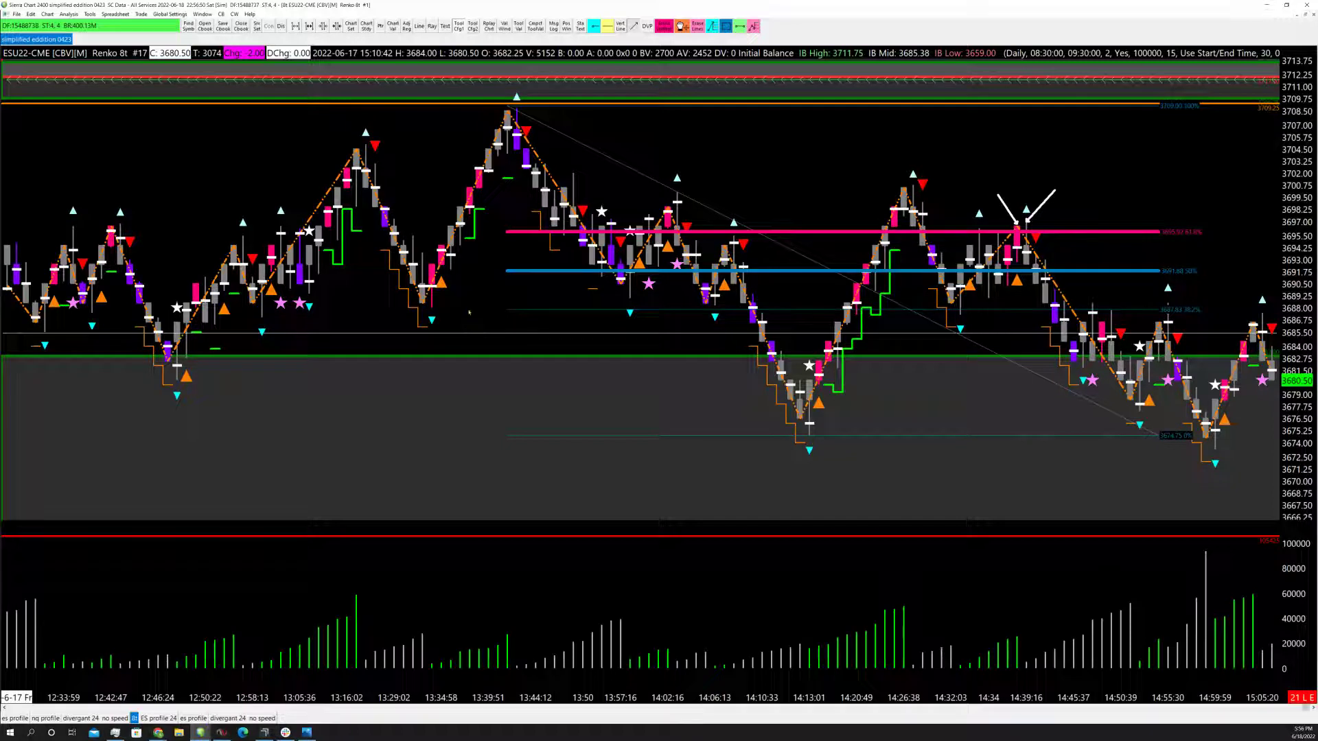
mouse_move(290, 142)
mouse_down()
mouse_move(559, 135)
mouse_move(964, 183)
mouse_move(1073, 142)
mouse_up()
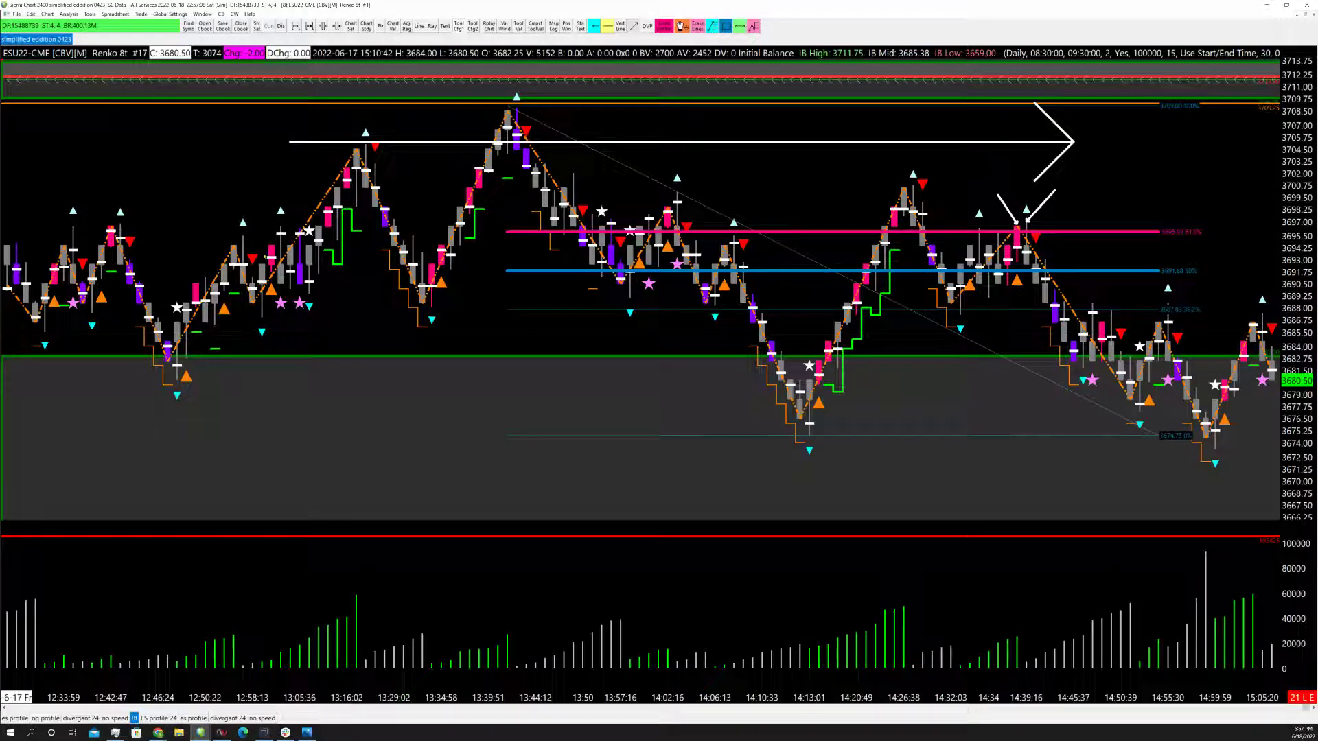
Step: Draw short arrows over the price swings near 12:42, 13:01, 13:57, 14:02, 14:10, 14:39 and 14:53
drag(233, 228, 312, 281)
drag(82, 228, 140, 258)
drag(611, 215, 660, 270)
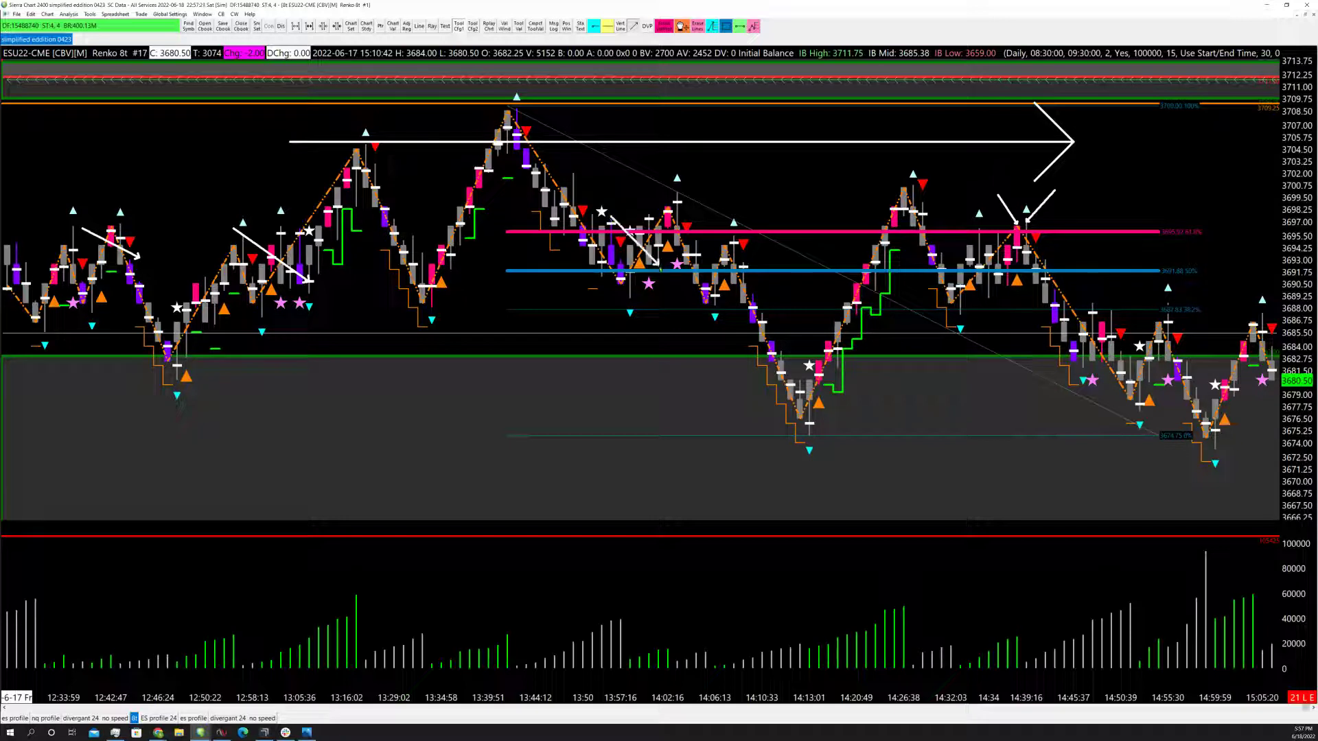
drag(630, 184, 761, 289)
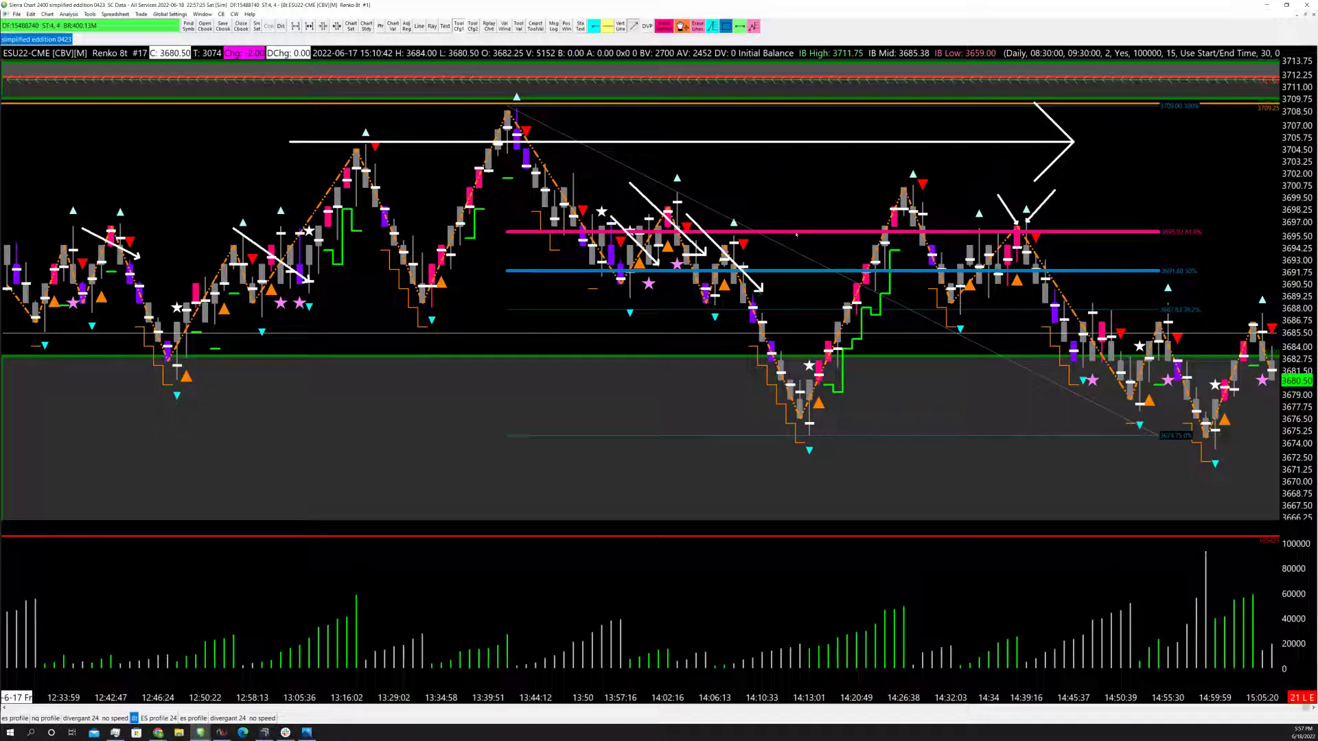
drag(979, 215, 1055, 269)
drag(1139, 360, 1184, 362)
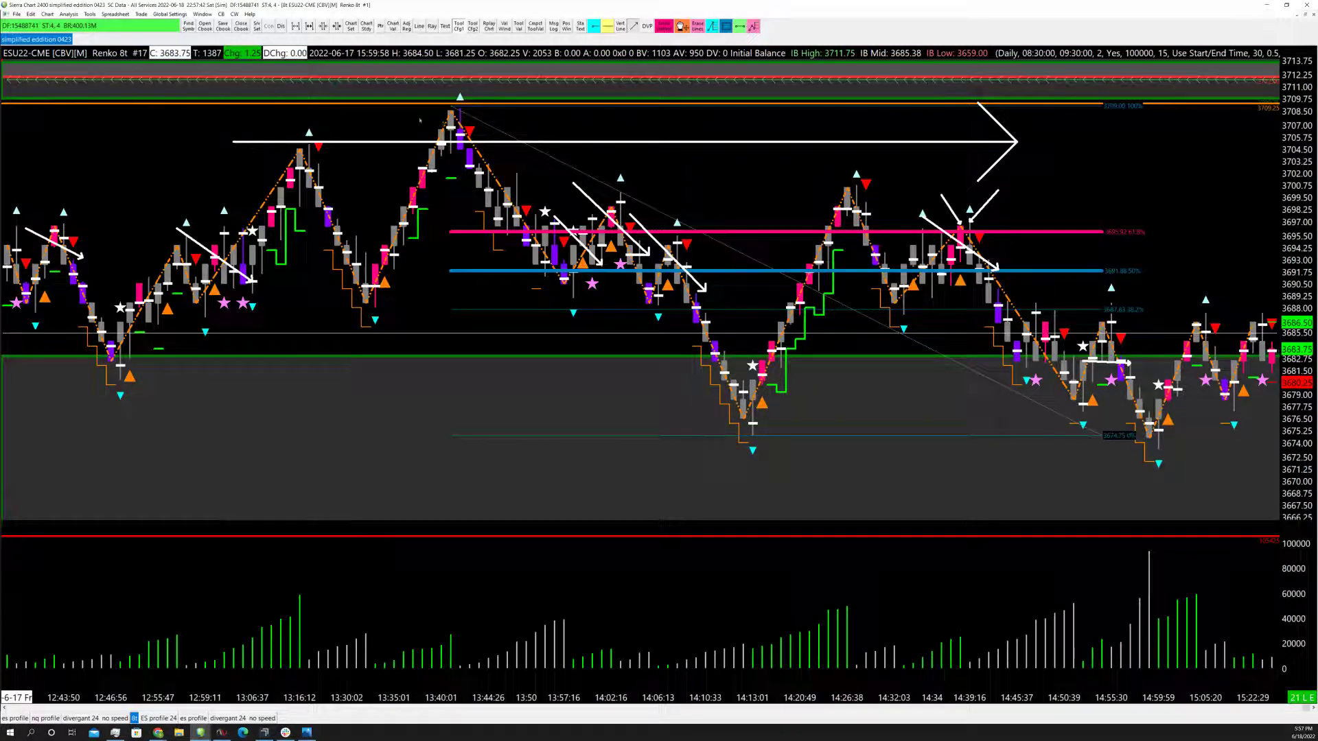
Step: Draw two crossing downward arrows beside the swing high near 13:42, one pointing at each side of the peak
drag(433, 110, 563, 202)
drag(546, 140, 434, 195)
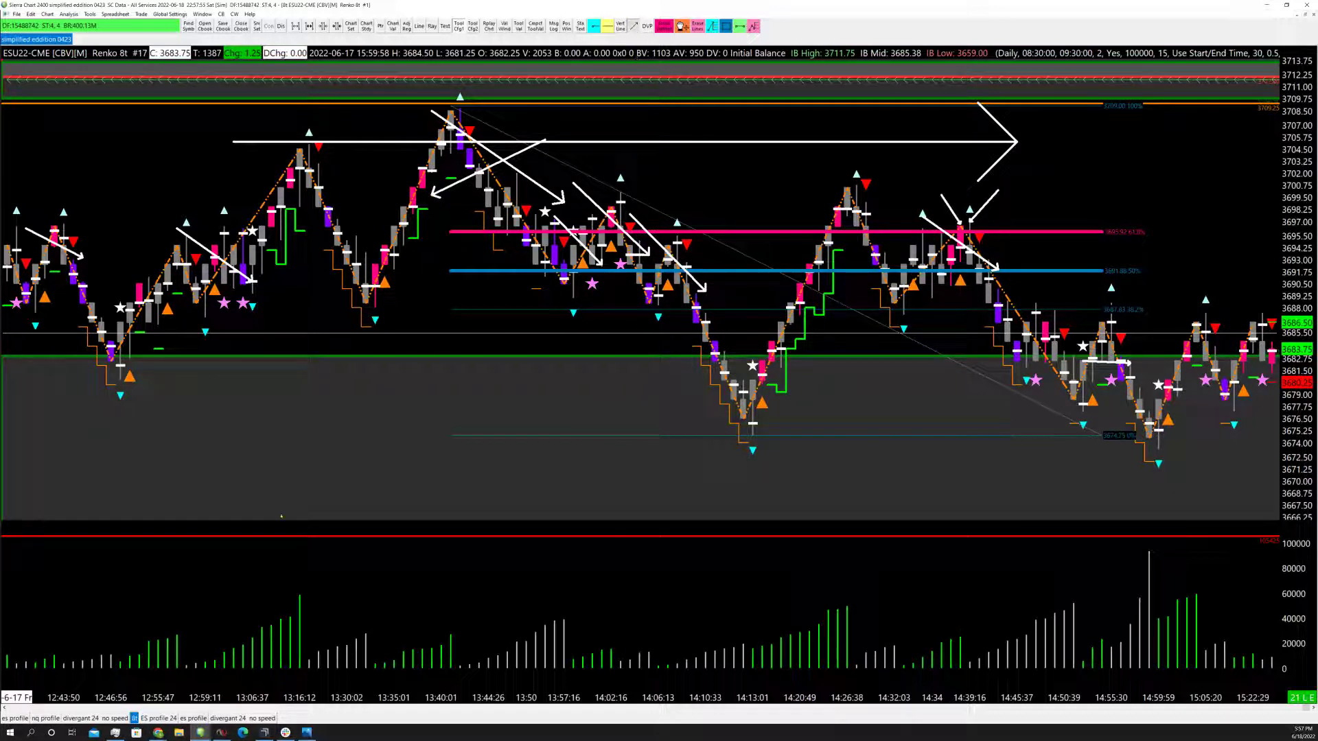
Step: Sketch a rising zigzag of arrows below price from about 13:16 to 14:03, with crossing arrows at its last peak and two horizontal arrows near 3680 and 3682.5
mouse_move(254, 544)
mouse_down()
mouse_move(424, 414)
mouse_move(479, 493)
mouse_move(621, 364)
mouse_move(649, 379)
mouse_up()
drag(630, 328, 573, 407)
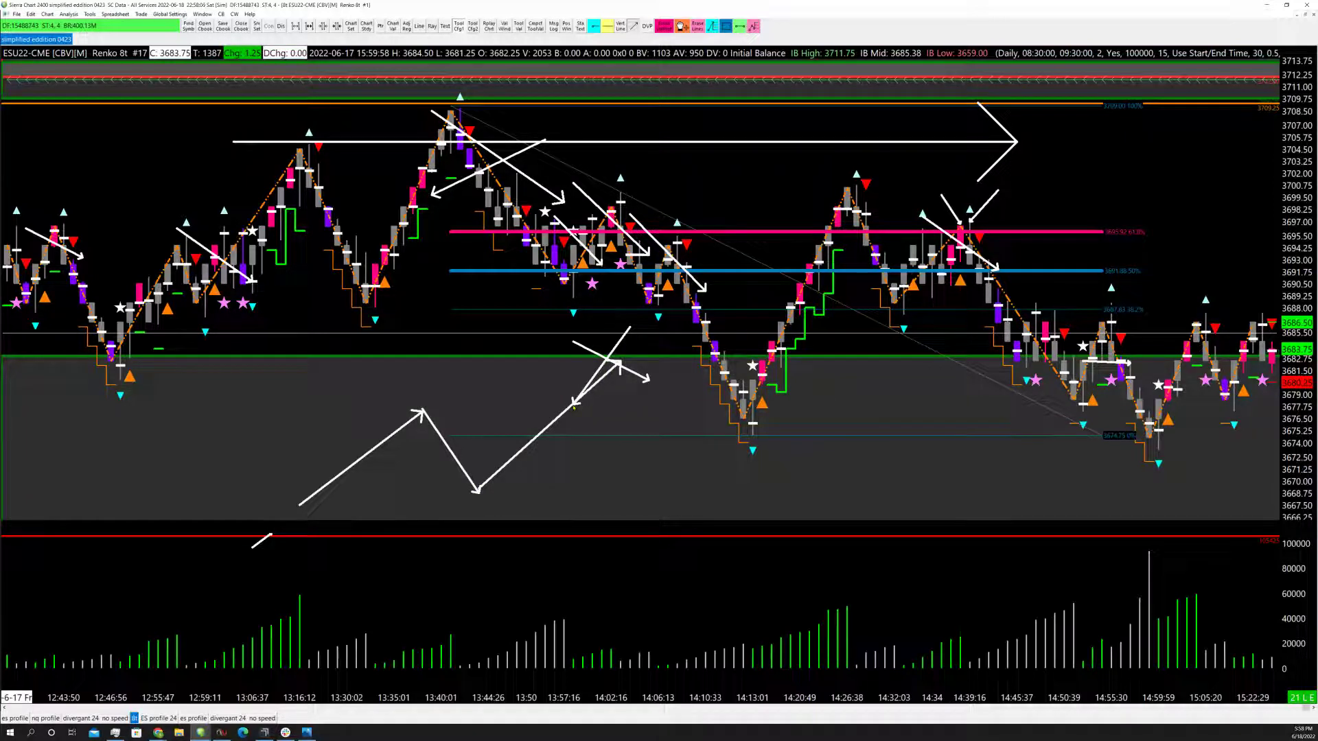
drag(478, 388, 690, 386)
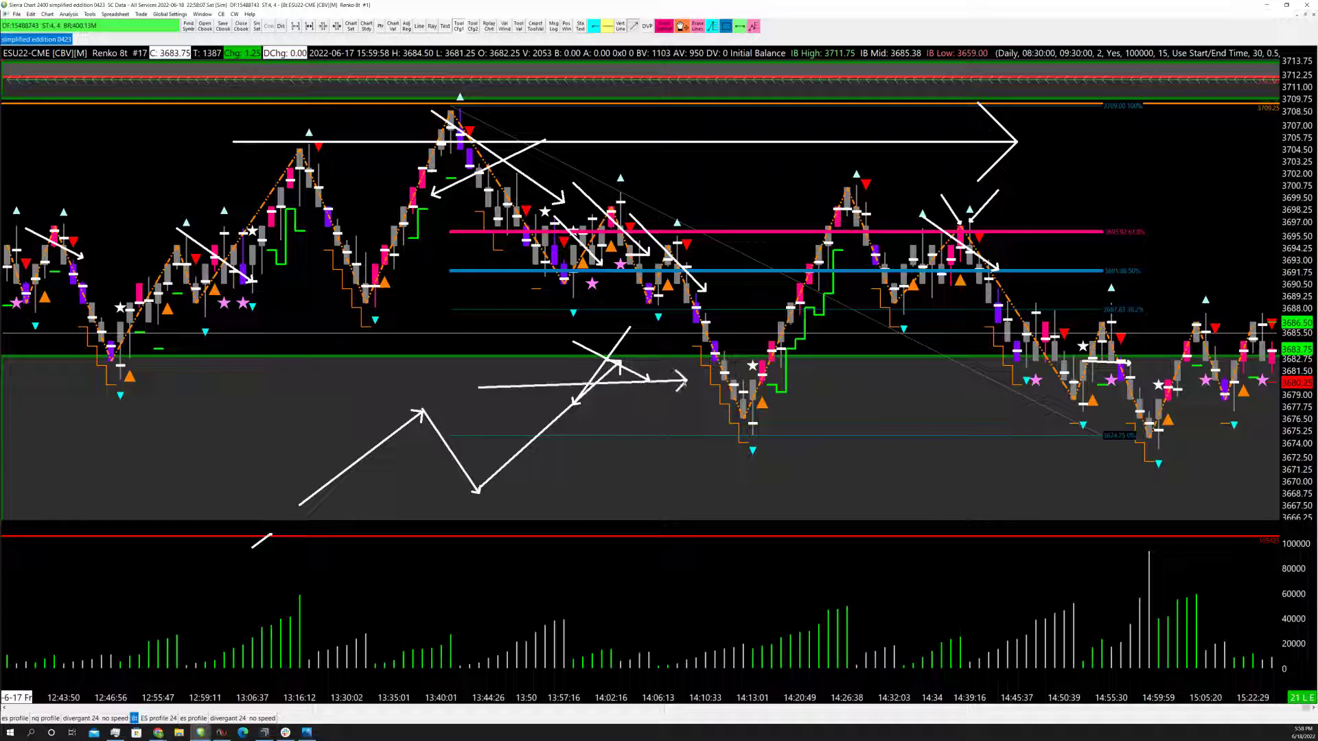
drag(545, 368, 734, 361)
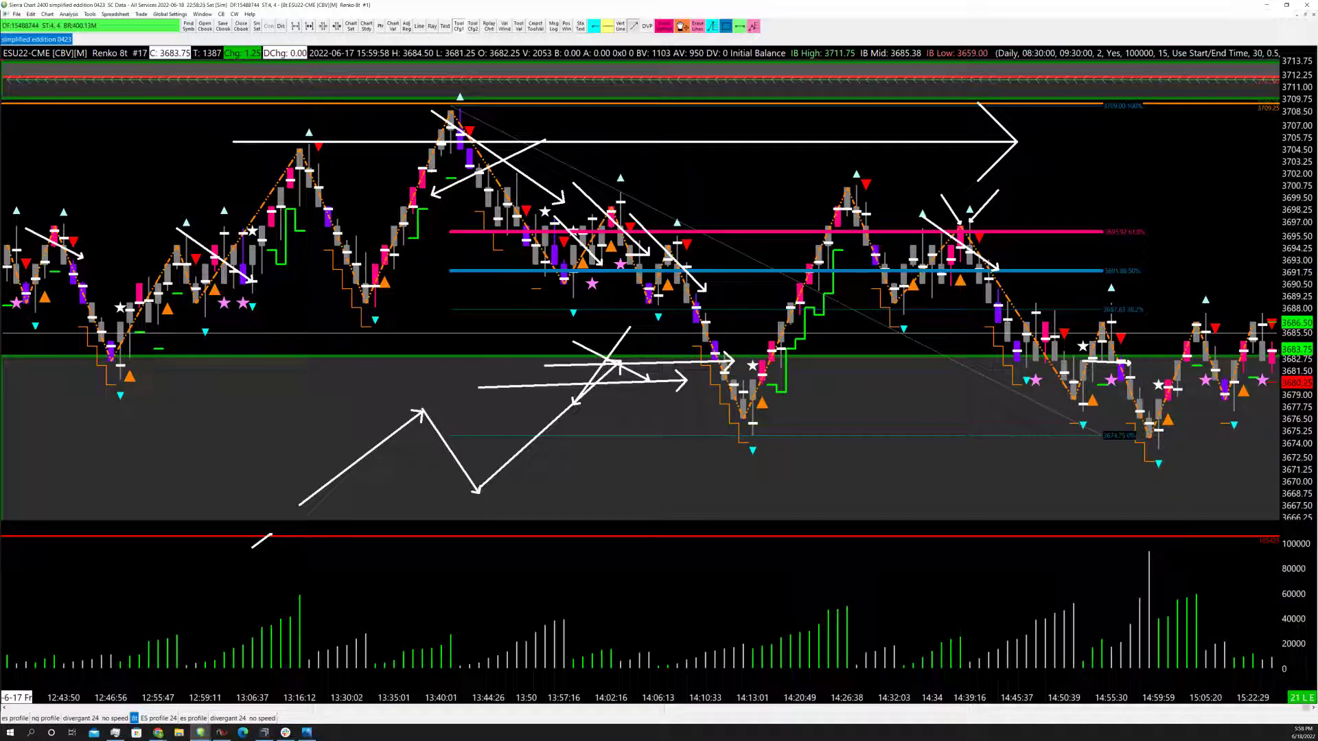
Step: Switch to the Photos window showing the TRADE n PERFORM logo image and maximize it
key(alt+Tab)
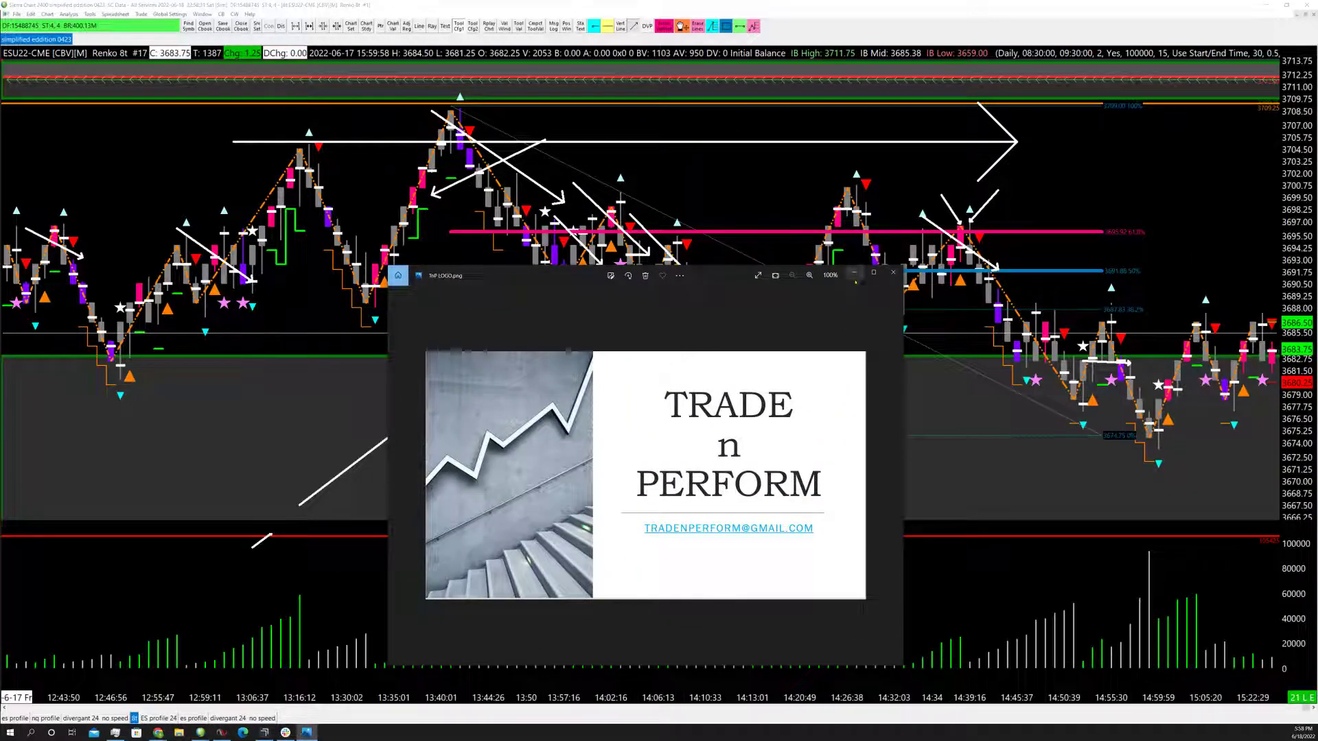
click(872, 273)
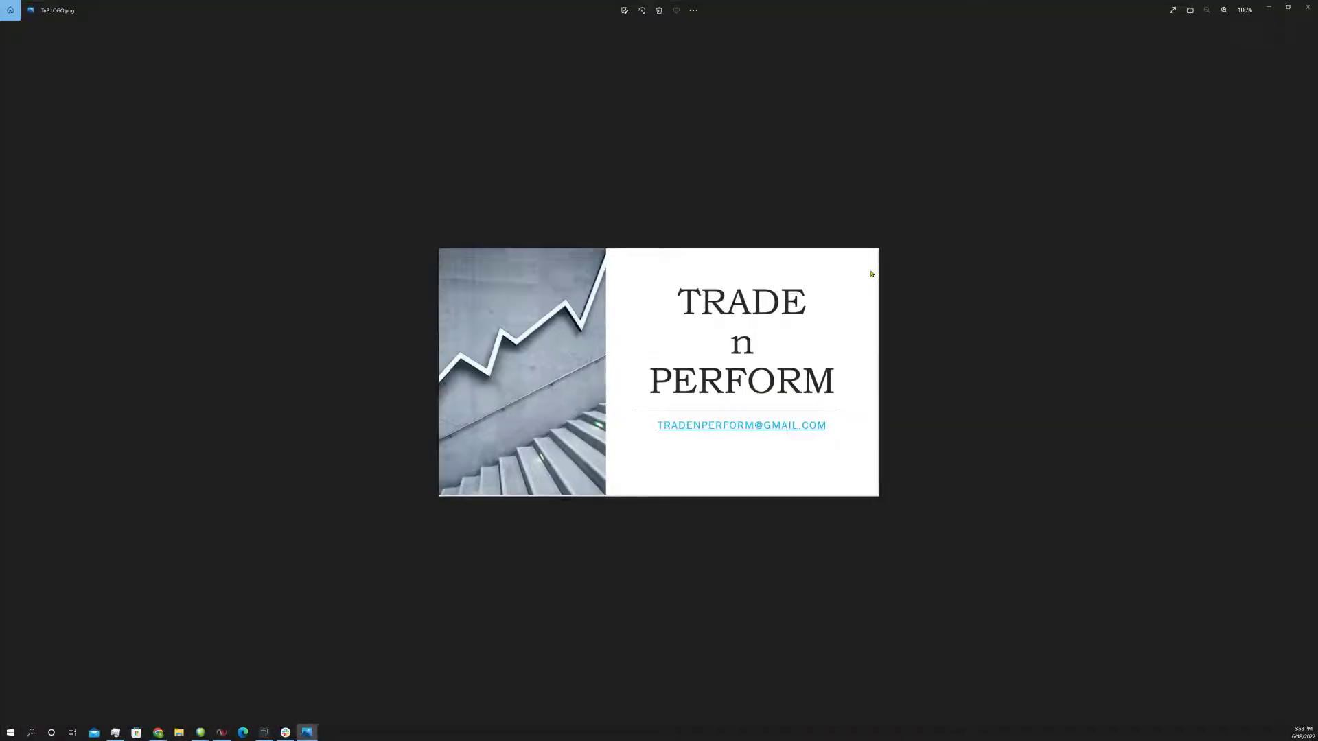